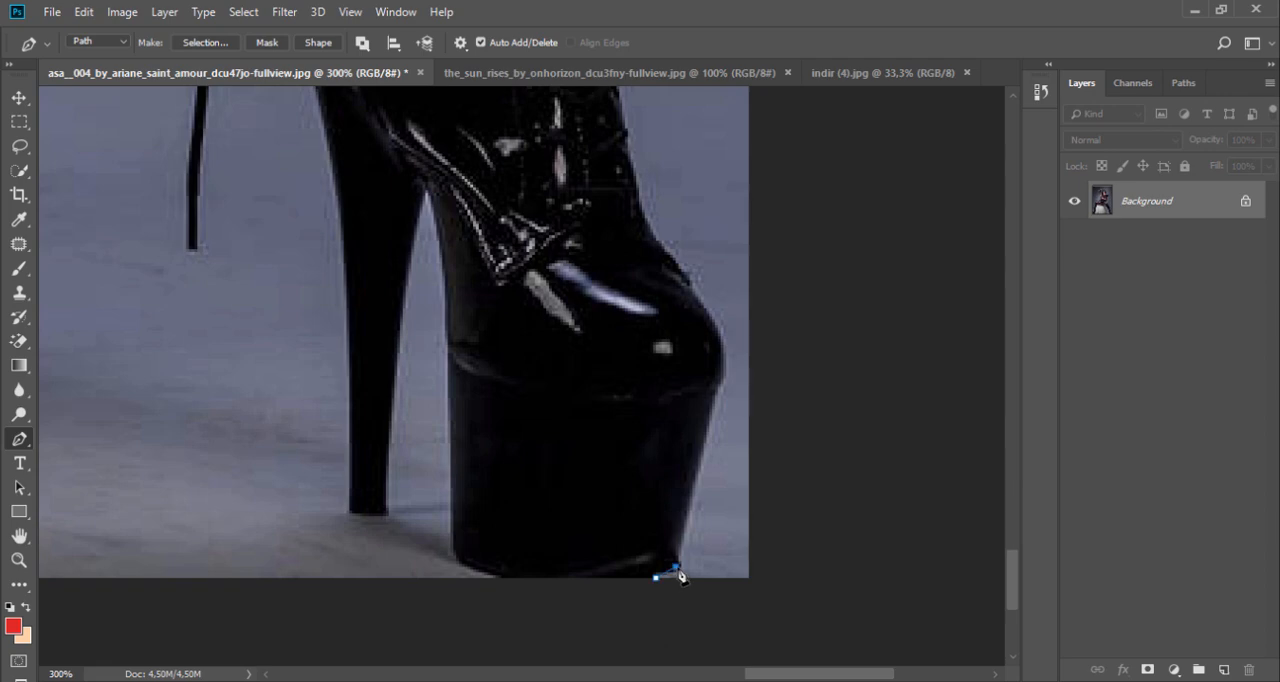
# Step: Trace the outer edge of the model's platform boot upward and along the leg with the Pen path
pyautogui.click(712, 404)
pyautogui.moveTo(673, 265); pyautogui.dragTo(656, 244)
pyautogui.click(631, 306)
pyautogui.moveTo(623, 200); pyautogui.dragTo(650, 500)
pyautogui.click(543, 306)
pyautogui.click(477, 126)
pyautogui.moveTo(477, 140); pyautogui.dragTo(500, 450)
pyautogui.click(420, 274)
# Step: Continue the path up the outer arm and around the tip of the ruffled shoulder sleeve
pyautogui.moveTo(275, 230); pyautogui.dragTo(280, 532)
pyautogui.click(334, 380)
pyautogui.moveTo(387, 180); pyautogui.dragTo(430, 470)
pyautogui.click(617, 363)
pyautogui.click(671, 303)
pyautogui.click(742, 210)
pyautogui.moveTo(696, 179); pyautogui.dragTo(802, 473)
pyautogui.moveTo(788, 411); pyautogui.dragTo(764, 411)
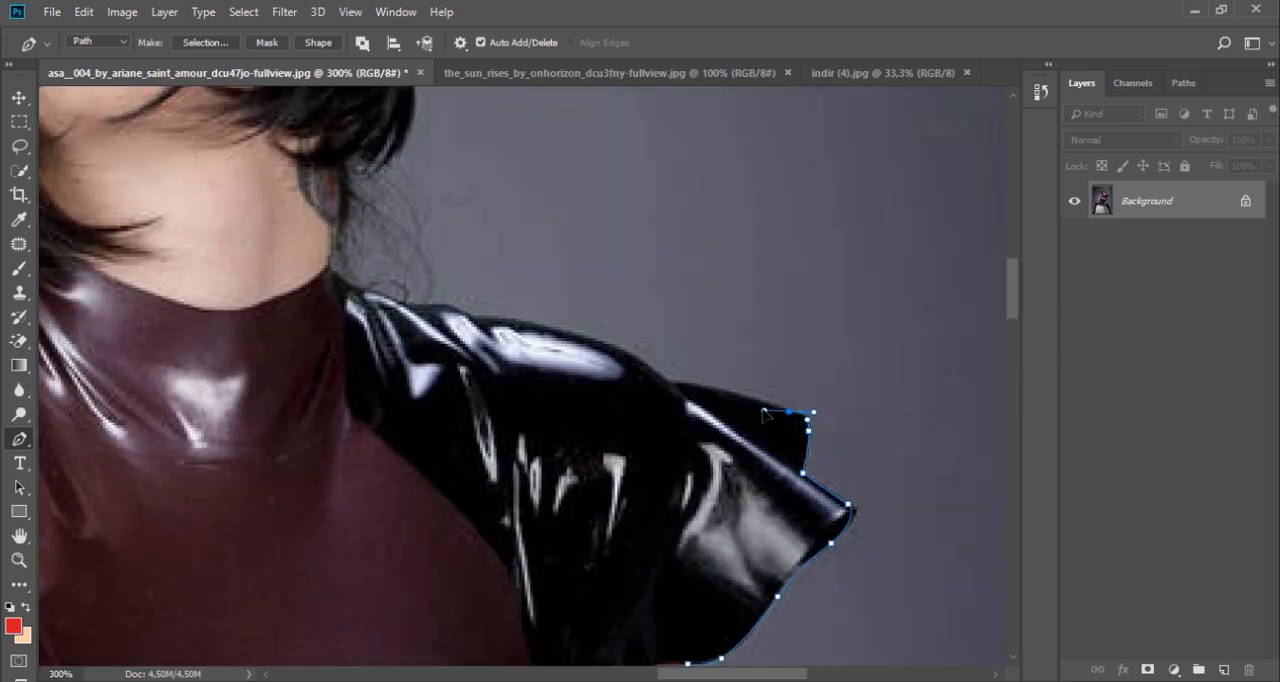
# Step: Continue the path across the top of the sleeve and shoulder to the hair beside the neck
pyautogui.click(671, 381)
pyautogui.click(534, 317)
pyautogui.click(400, 304)
pyautogui.moveTo(400, 290); pyautogui.dragTo(423, 499)
pyautogui.click(380, 374)
pyautogui.click(440, 311)
pyautogui.moveTo(448, 308); pyautogui.dragTo(574, 634)
# Step: Trace the outer edge of the hair up and over the top of the head
pyautogui.moveTo(585, 432); pyautogui.dragTo(561, 370)
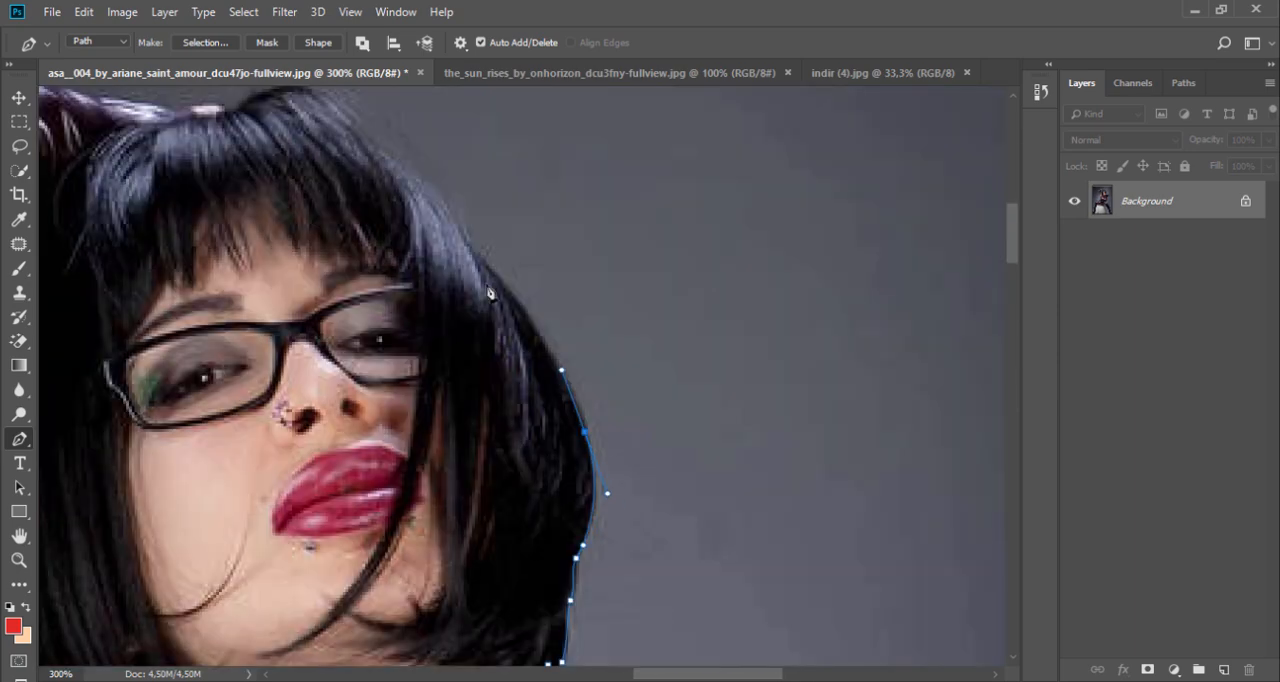
pyautogui.click(484, 262)
pyautogui.moveTo(440, 220); pyautogui.dragTo(528, 448)
pyautogui.moveTo(400, 314); pyautogui.dragTo(366, 311)
pyautogui.click(321, 339)
# Step: Continue the path around the raised elbow and down the gloved upper arm to the small black sleeve
pyautogui.moveTo(146, 318); pyautogui.dragTo(549, 324)
pyautogui.moveTo(306, 480); pyautogui.dragTo(328, 537)
pyautogui.moveTo(434, 566); pyautogui.dragTo(470, 180)
pyautogui.moveTo(556, 380); pyautogui.dragTo(559, 404)
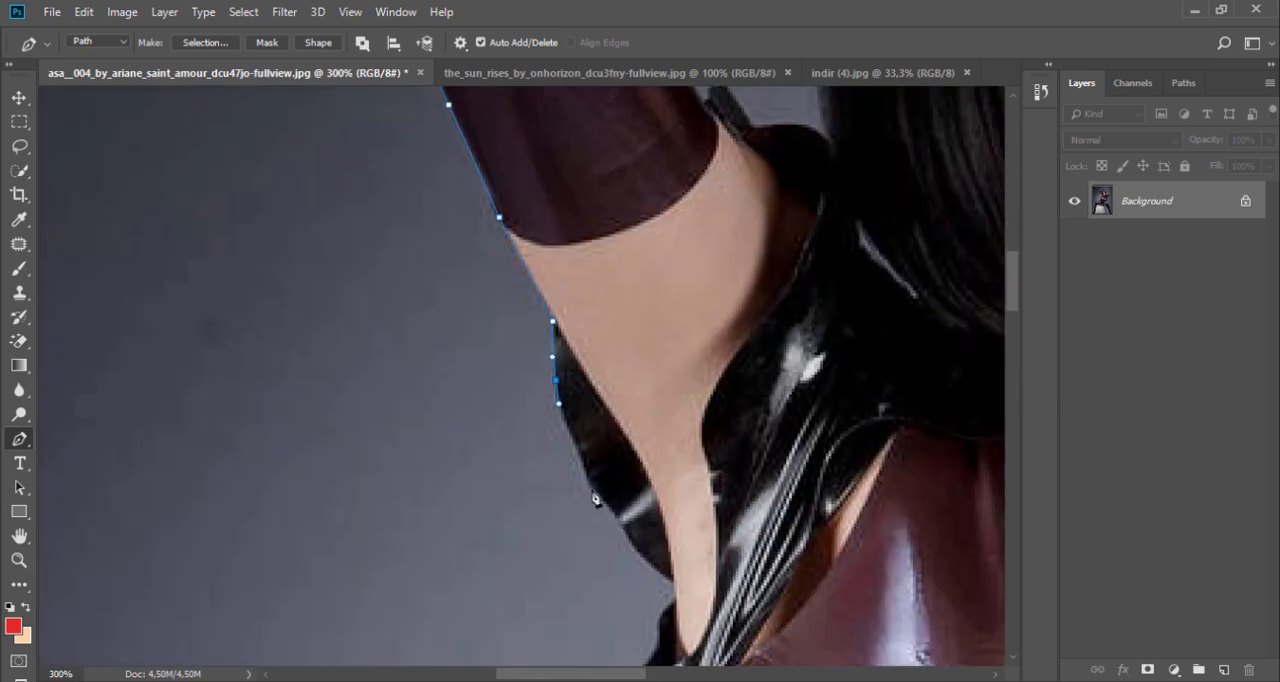
pyautogui.click(593, 494)
pyautogui.moveTo(662, 636); pyautogui.dragTo(712, 168)
# Step: Trace the side of the torso down past the waist belt to the hip
pyautogui.click(689, 295)
pyautogui.click(703, 389)
pyautogui.moveTo(674, 556); pyautogui.dragTo(768, 202)
pyautogui.click(748, 335)
pyautogui.click(660, 433)
pyautogui.click(562, 532)
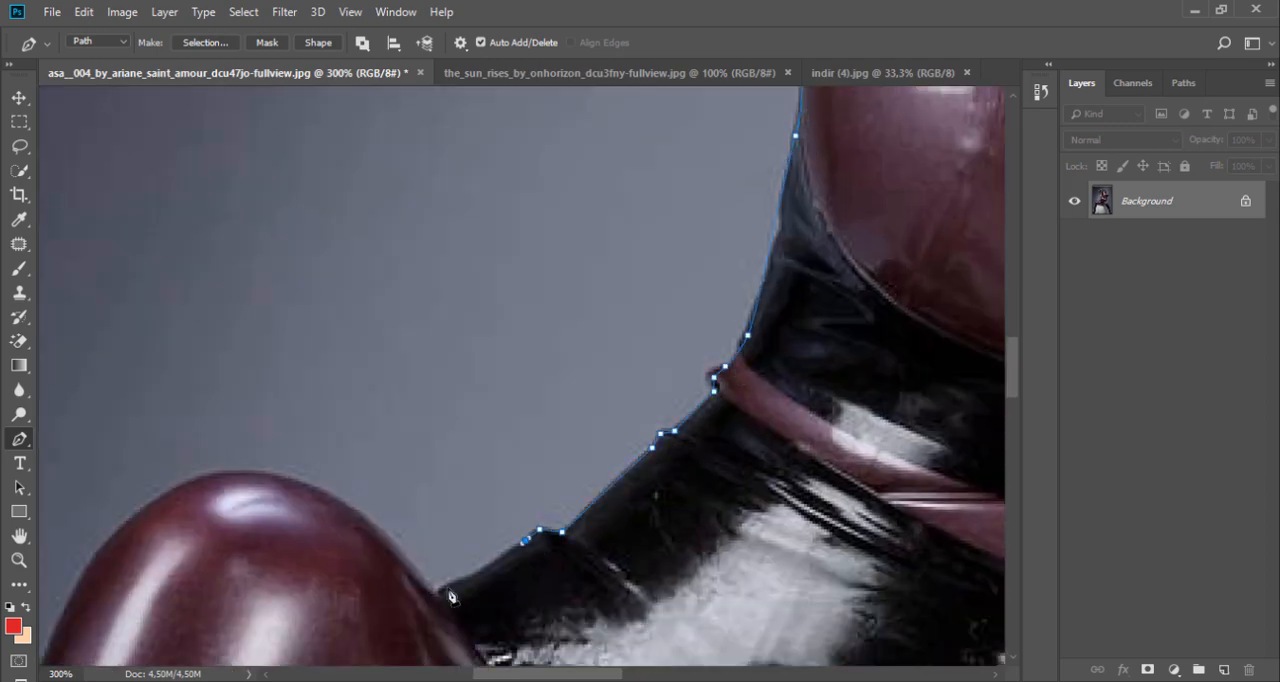
# Step: Continue the path over the bent knee and down to the upper part of the lace-up boot
pyautogui.click(443, 593)
pyautogui.click(377, 534)
pyautogui.click(220, 474)
pyautogui.moveTo(140, 610); pyautogui.dragTo(414, 360)
pyautogui.moveTo(405, 540); pyautogui.dragTo(495, 215)
pyautogui.click(463, 497)
pyautogui.moveTo(450, 560); pyautogui.dragTo(617, 150)
# Step: Trace the front edge of the lace-up boot down past the ankle to the toe
pyautogui.moveTo(567, 297); pyautogui.dragTo(565, 308)
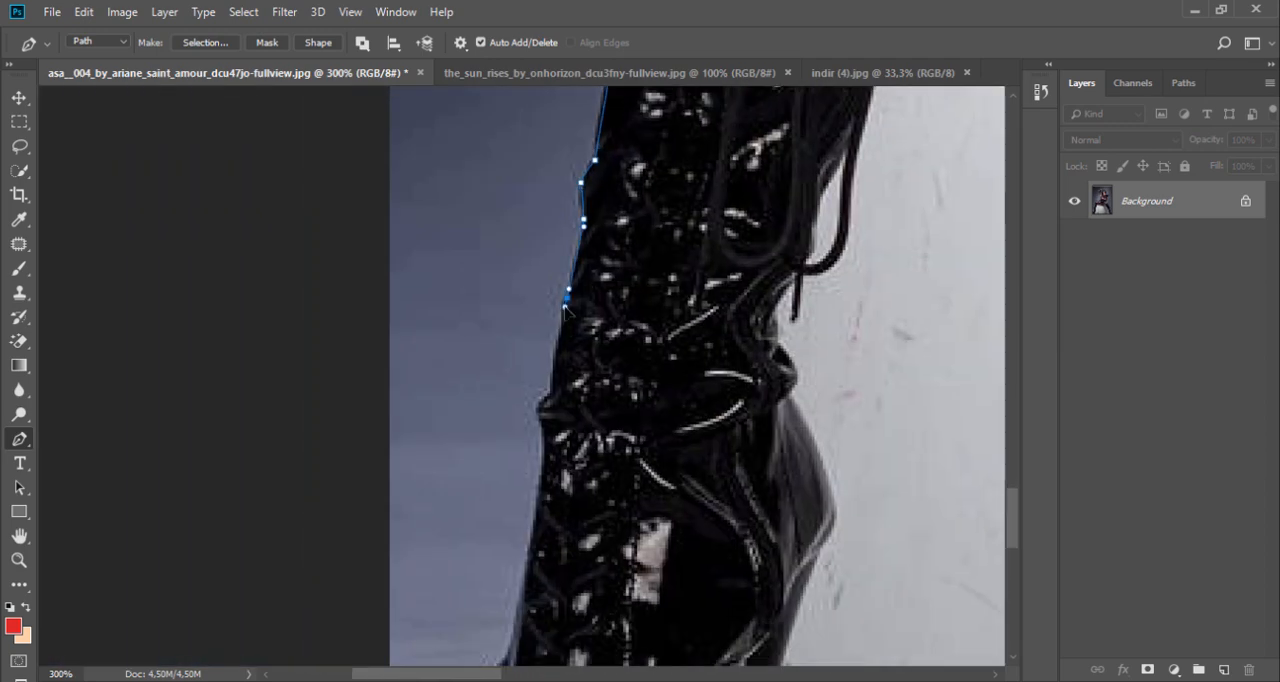
pyautogui.click(552, 388)
pyautogui.moveTo(545, 462); pyautogui.dragTo(618, 222)
pyautogui.click(542, 479)
pyautogui.moveTo(548, 515); pyautogui.dragTo(609, 218)
# Step: Continue the path around the boot's platform sole and its stiletto heel
pyautogui.click(597, 499)
pyautogui.moveTo(709, 524); pyautogui.dragTo(729, 526)
pyautogui.click(791, 519)
pyautogui.click(808, 505)
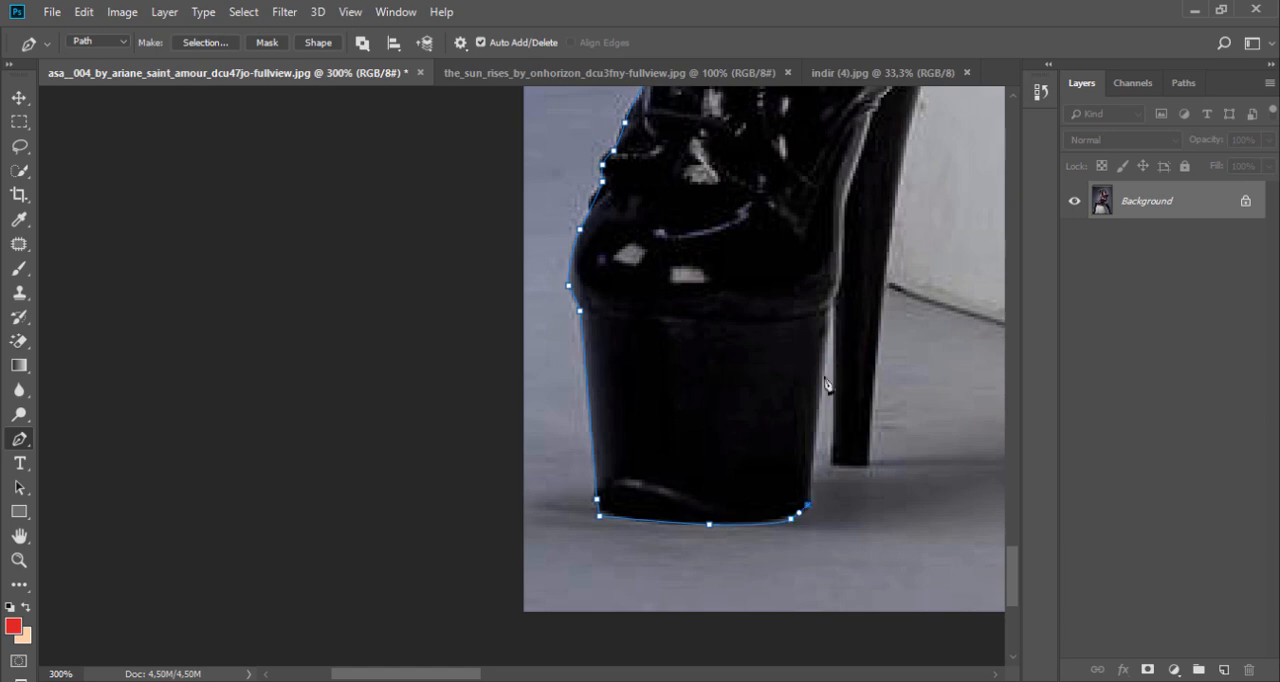
pyautogui.click(827, 325)
pyautogui.click(833, 465)
pyautogui.click(868, 465)
pyautogui.click(885, 283)
# Step: Trace the bottom edge of the white box from the boot heel to the box's far corner
pyautogui.moveTo(889, 257); pyautogui.dragTo(663, 634)
pyautogui.moveTo(760, 600); pyautogui.dragTo(715, 343)
pyautogui.click(735, 447)
pyautogui.moveTo(900, 500); pyautogui.dragTo(366, 404)
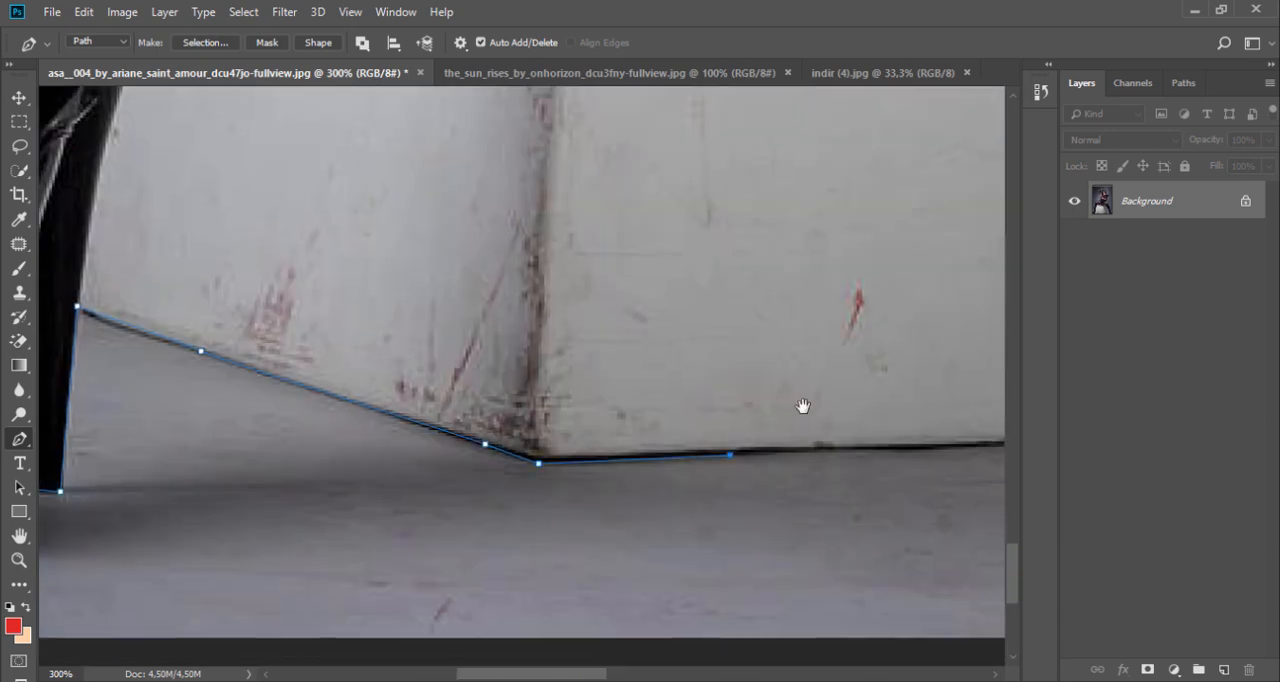
pyautogui.moveTo(803, 406); pyautogui.dragTo(300, 418)
pyautogui.click(746, 457)
pyautogui.click(834, 449)
# Step: Trace up the side of the white box and down around the tip of the first hanging lace
pyautogui.click(863, 187)
pyautogui.moveTo(800, 160); pyautogui.dragTo(600, 590)
pyautogui.moveTo(611, 500); pyautogui.dragTo(620, 130)
pyautogui.click(723, 357)
pyautogui.click(733, 407)
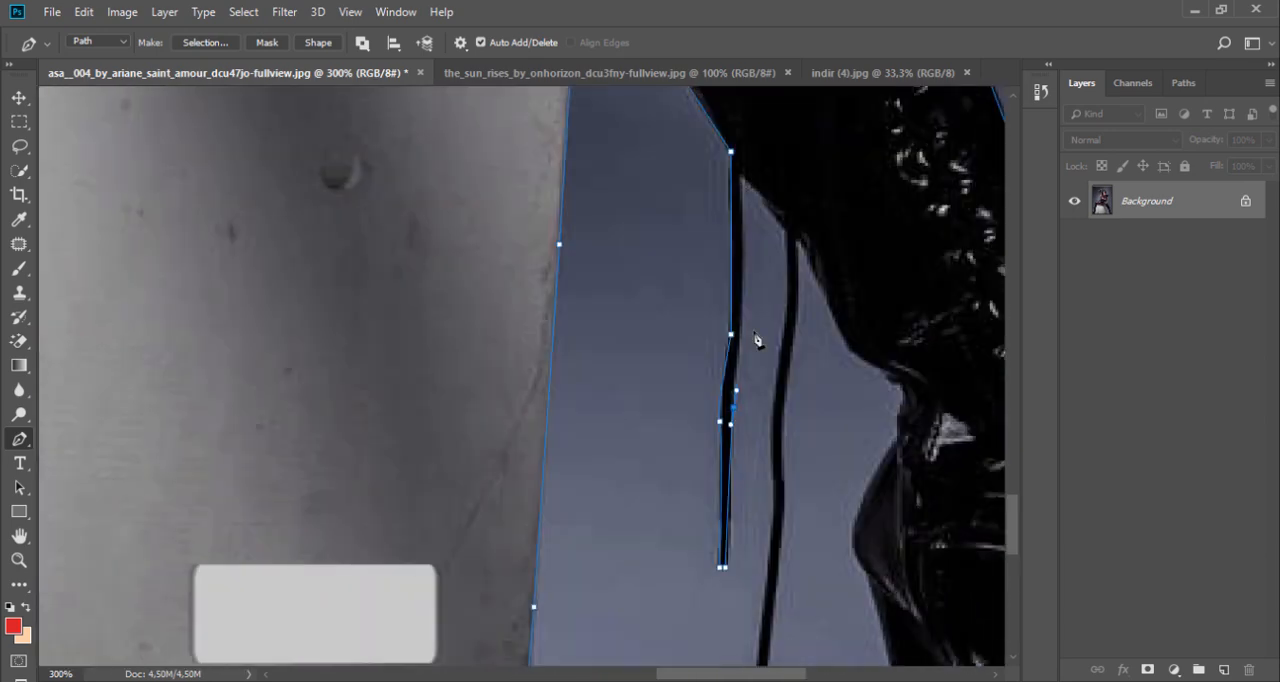
# Step: Return the path up the first hanging lace and outline the second lace down and back up
pyautogui.click(742, 312)
pyautogui.click(743, 178)
pyautogui.click(788, 234)
pyautogui.moveTo(774, 463); pyautogui.dragTo(774, 286)
pyautogui.click(757, 598)
pyautogui.click(784, 312)
pyautogui.moveTo(786, 234); pyautogui.dragTo(745, 417)
# Step: Trace the inner edge of the second boot, its stiletto heel and sole, and close the path
pyautogui.click(808, 352)
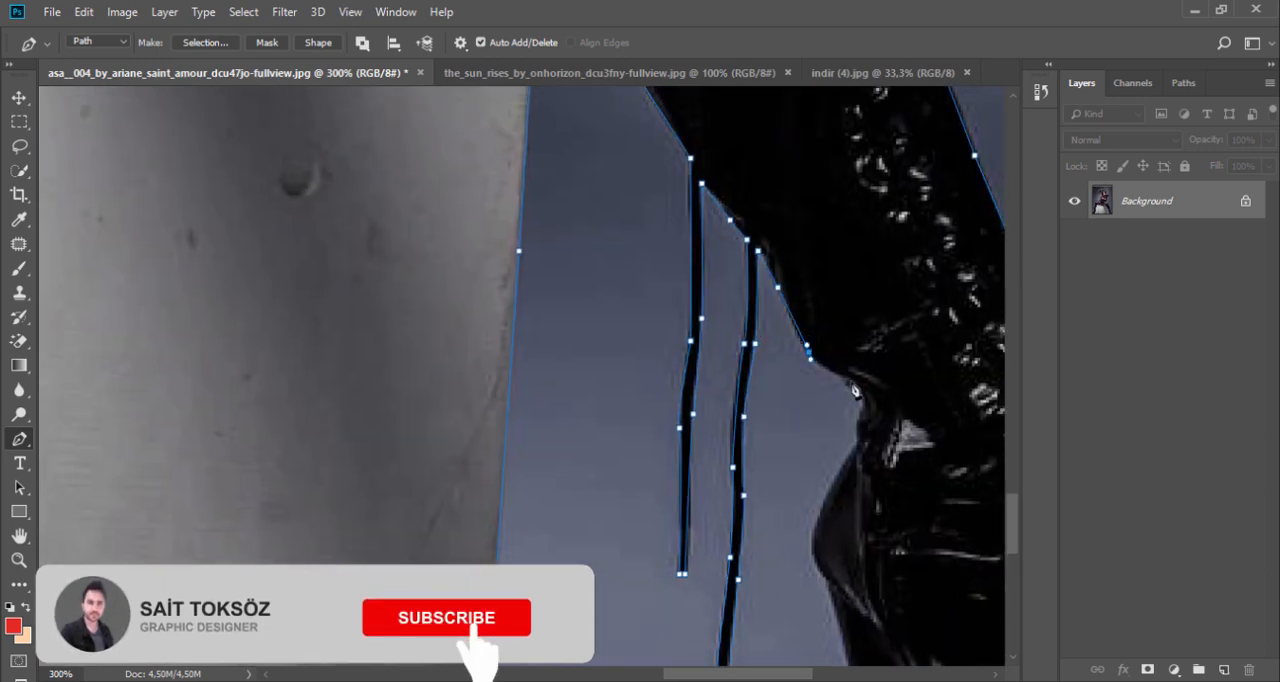
pyautogui.click(857, 391)
pyautogui.moveTo(842, 620); pyautogui.dragTo(740, 263)
pyautogui.click(774, 494)
pyautogui.click(792, 496)
pyautogui.click(828, 496)
pyautogui.click(893, 483)
pyautogui.click(921, 552)
# Step: Convert the closed path to a selection and add a layer mask that hides the studio background
pyautogui.rightClick(898, 282)
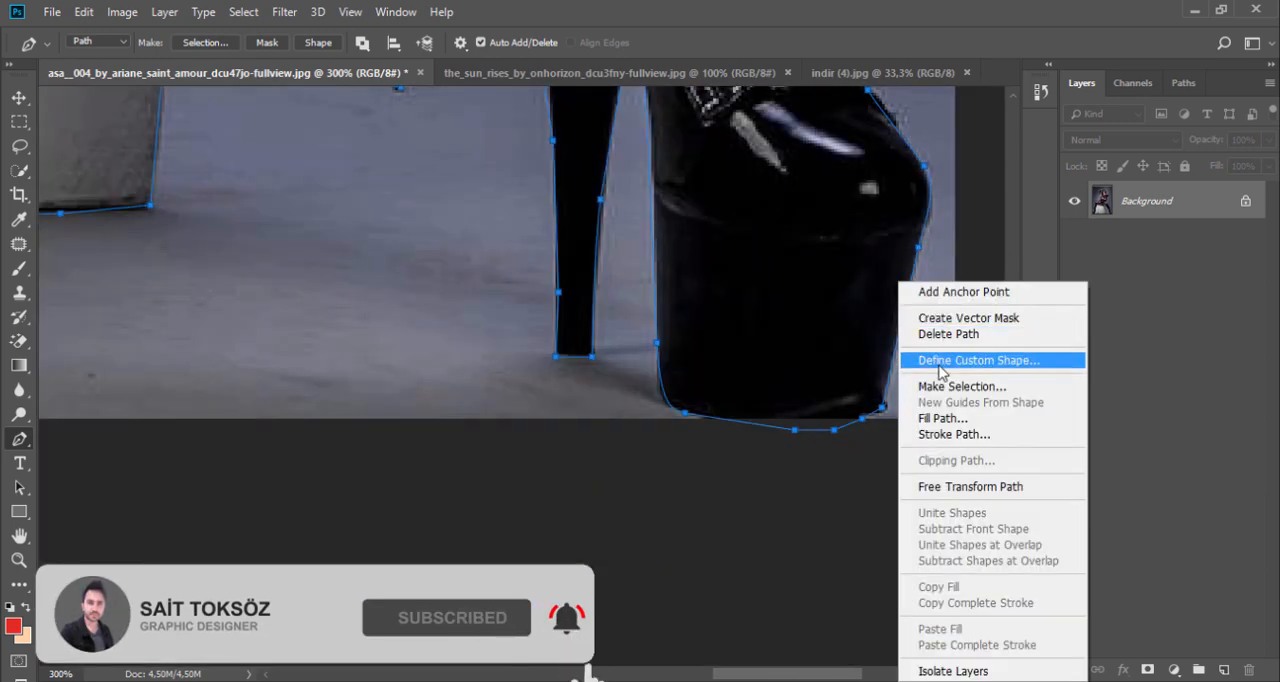
pyautogui.click(962, 386)
pyautogui.press('Return')
pyautogui.keyDown('alt'); pyautogui.click(544, 322); pyautogui.keyUp('alt')
pyautogui.keyDown('alt'); pyautogui.click(281, 252); pyautogui.keyUp('alt')
pyautogui.keyDown('alt'); pyautogui.click(281, 252); pyautogui.keyUp('alt')
pyautogui.moveTo(251, 254); pyautogui.dragTo(725, 619)
pyautogui.keyDown('alt'); pyautogui.click(594, 457); pyautogui.keyUp('alt')
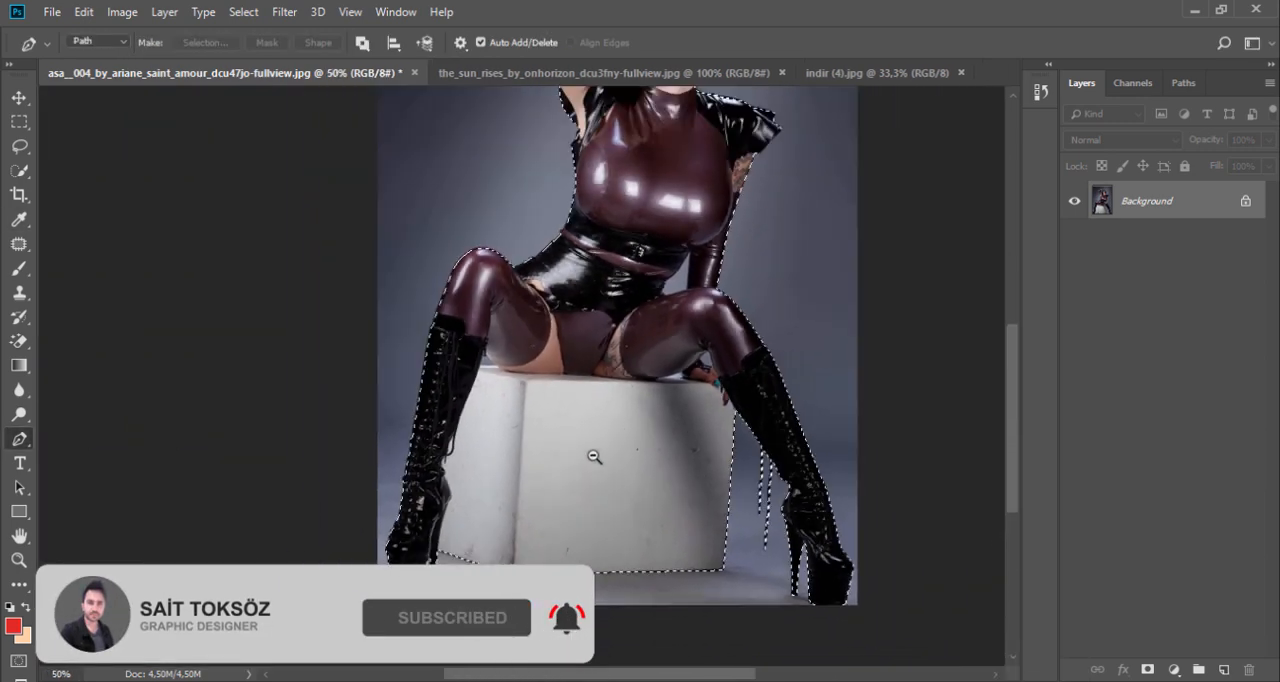
pyautogui.keyDown('alt'); pyautogui.click(594, 457); pyautogui.keyUp('alt')
pyautogui.scroll(3, 586, 450)
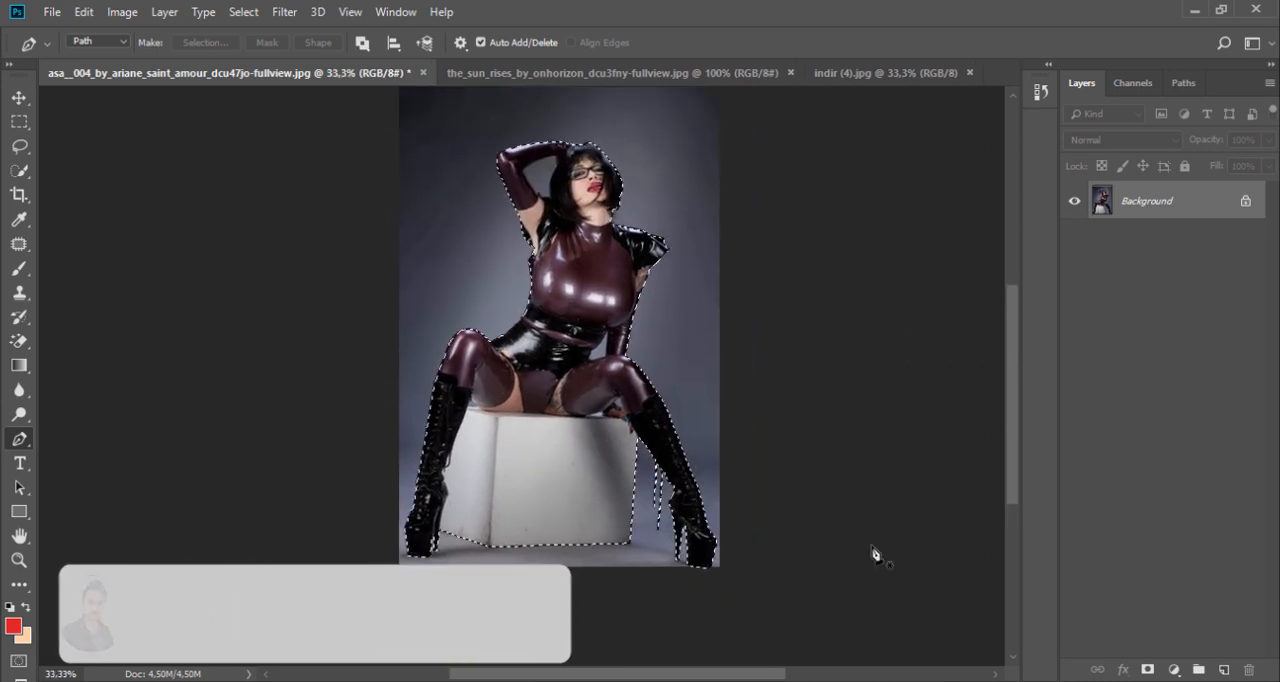
pyautogui.click(1147, 669)
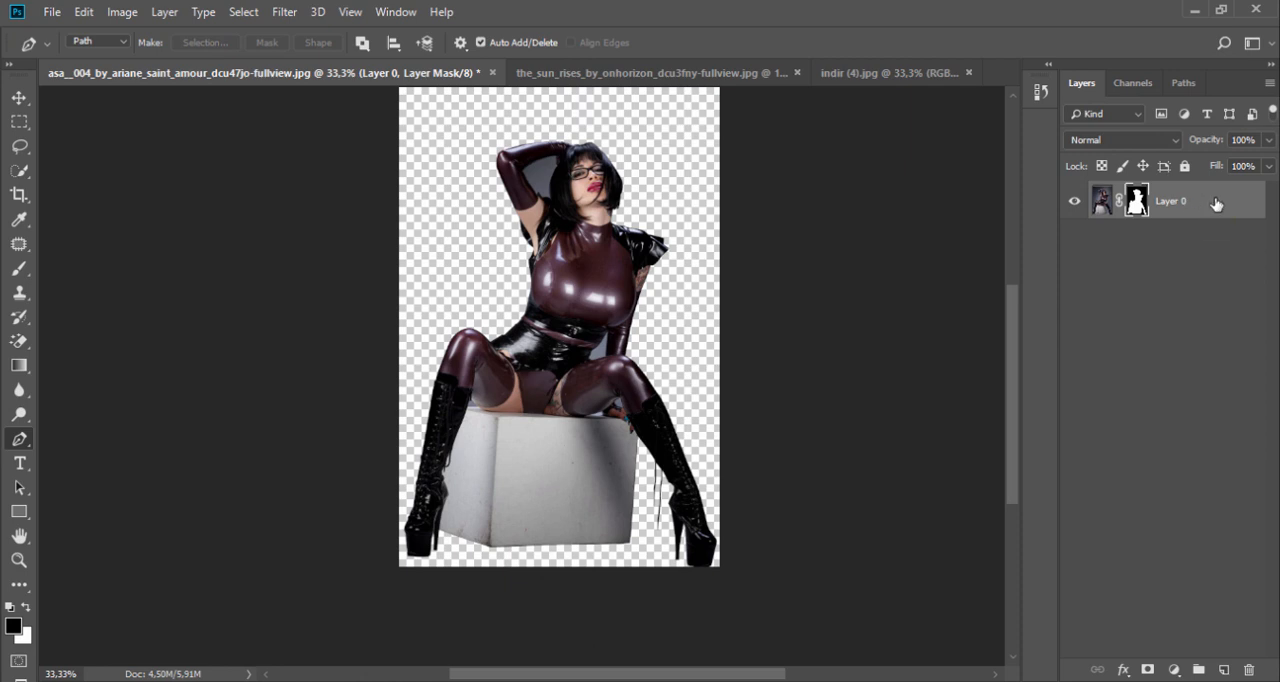
# Step: Bring the masked model layer into indir (4).jpg and position it in front of the Colosseum
pyautogui.moveTo(1168, 203); pyautogui.dragTo(636, 380)
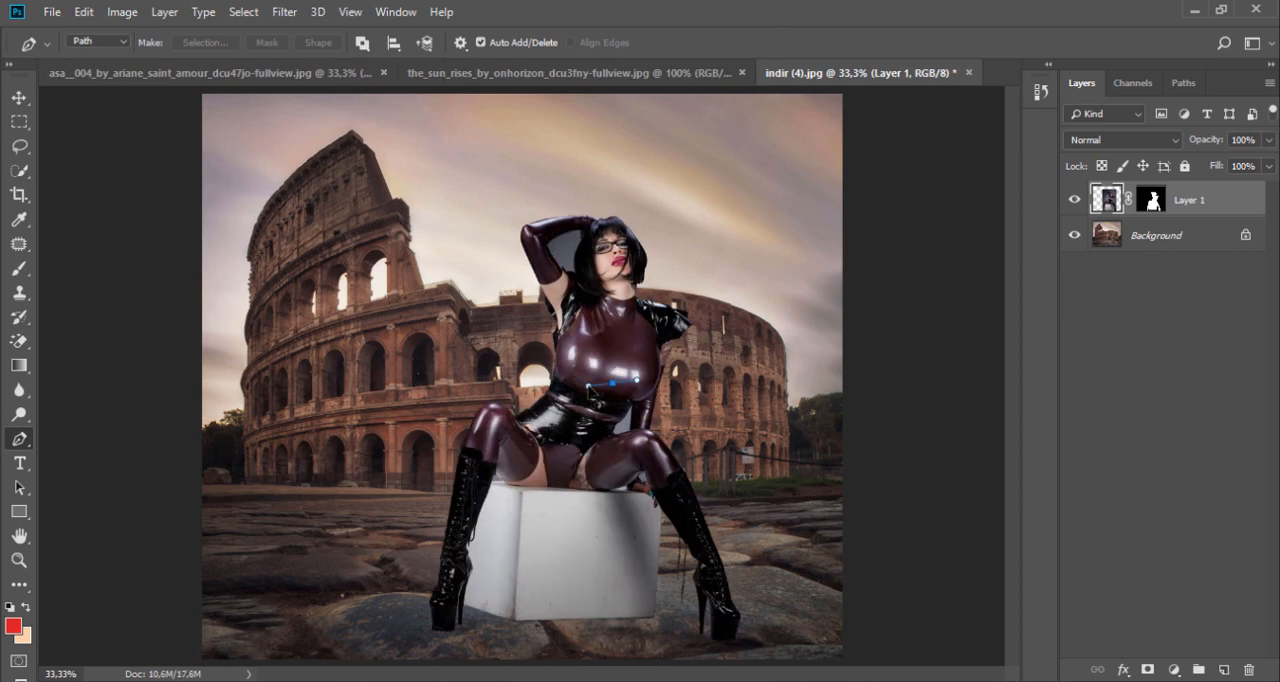
pyautogui.press('v')
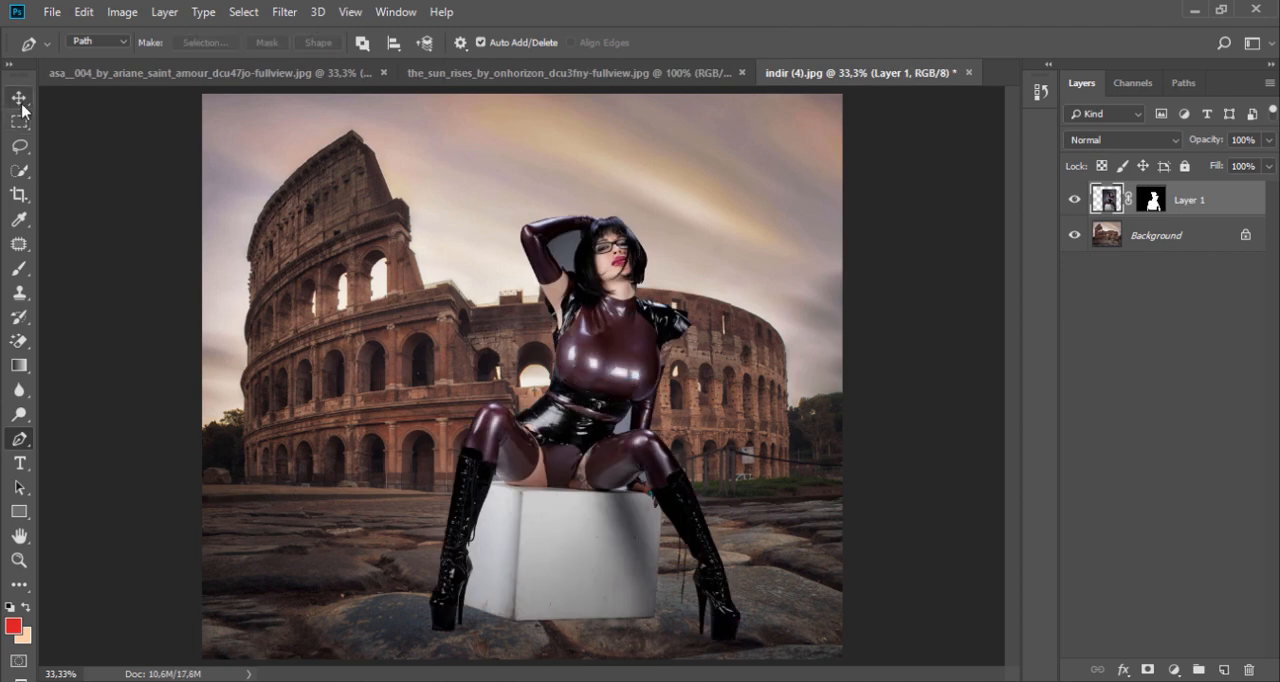
pyautogui.moveTo(618, 367); pyautogui.dragTo(556, 367)
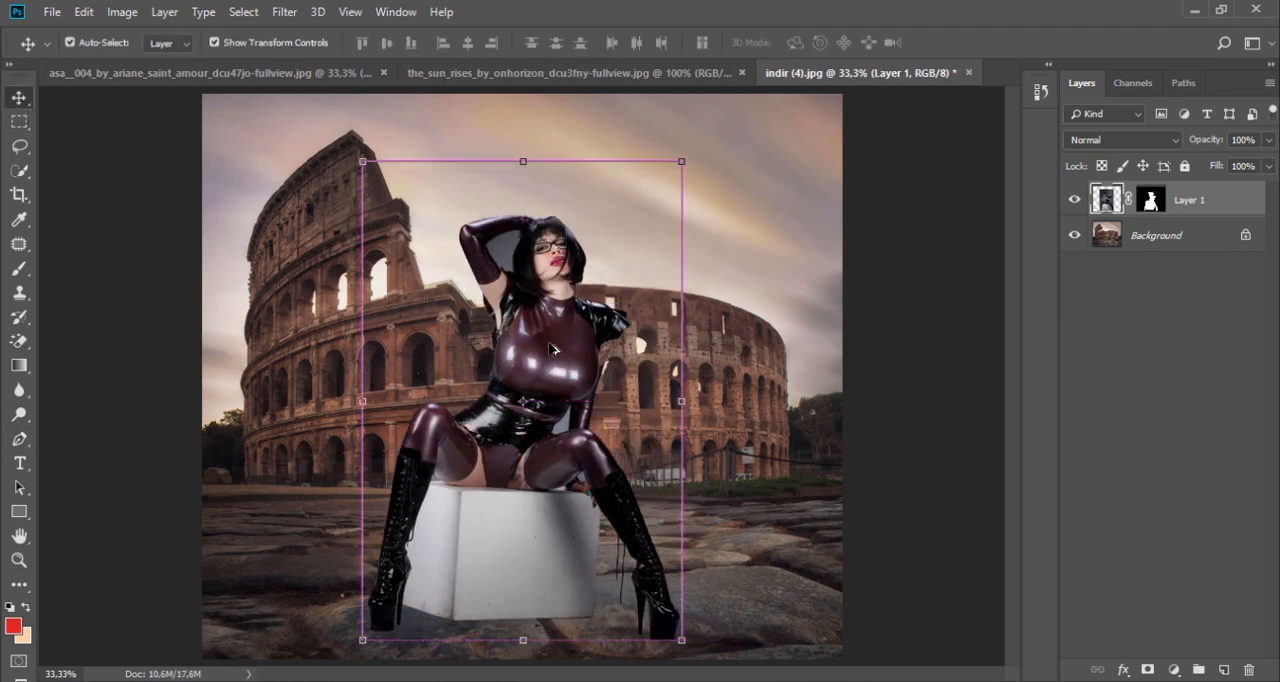
# Step: Enlarge the model layer to about 121.6% and shift it slightly sideways over the Colosseum
pyautogui.hotkey('ctrl', '-')
pyautogui.moveTo(641, 212); pyautogui.dragTo(751, 174)
pyautogui.moveTo(631, 371); pyautogui.dragTo(594, 372)
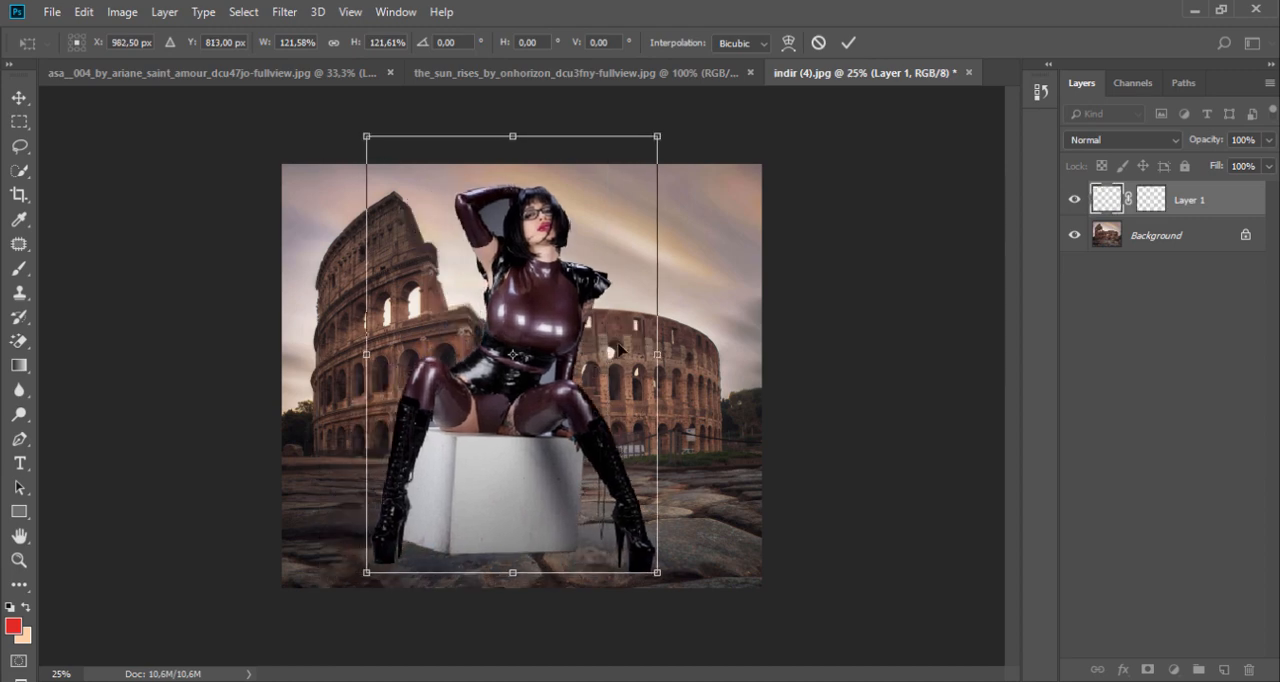
pyautogui.click(848, 42)
# Step: Start a Pen path around the grey gap inside the raised arm, tracing the edge of the hair
pyautogui.keyDown('ctrl'); pyautogui.click(489, 199); pyautogui.keyUp('ctrl')
pyautogui.keyDown('ctrl'); pyautogui.click(489, 199); pyautogui.keyUp('ctrl')
pyautogui.keyDown('ctrl'); pyautogui.click(489, 199); pyautogui.keyUp('ctrl')
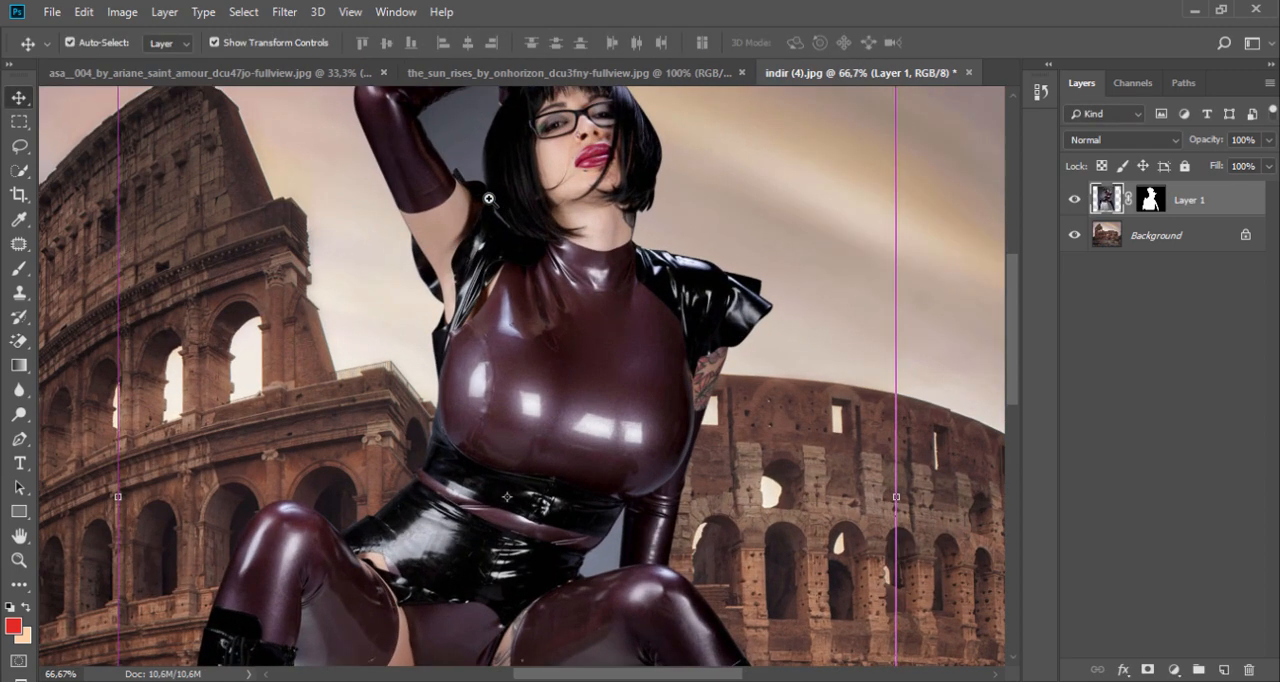
pyautogui.keyDown('ctrl'); pyautogui.click(489, 199); pyautogui.keyUp('ctrl')
pyautogui.moveTo(534, 243); pyautogui.dragTo(551, 438)
pyautogui.keyDown('ctrl'); pyautogui.click(499, 345); pyautogui.keyUp('ctrl')
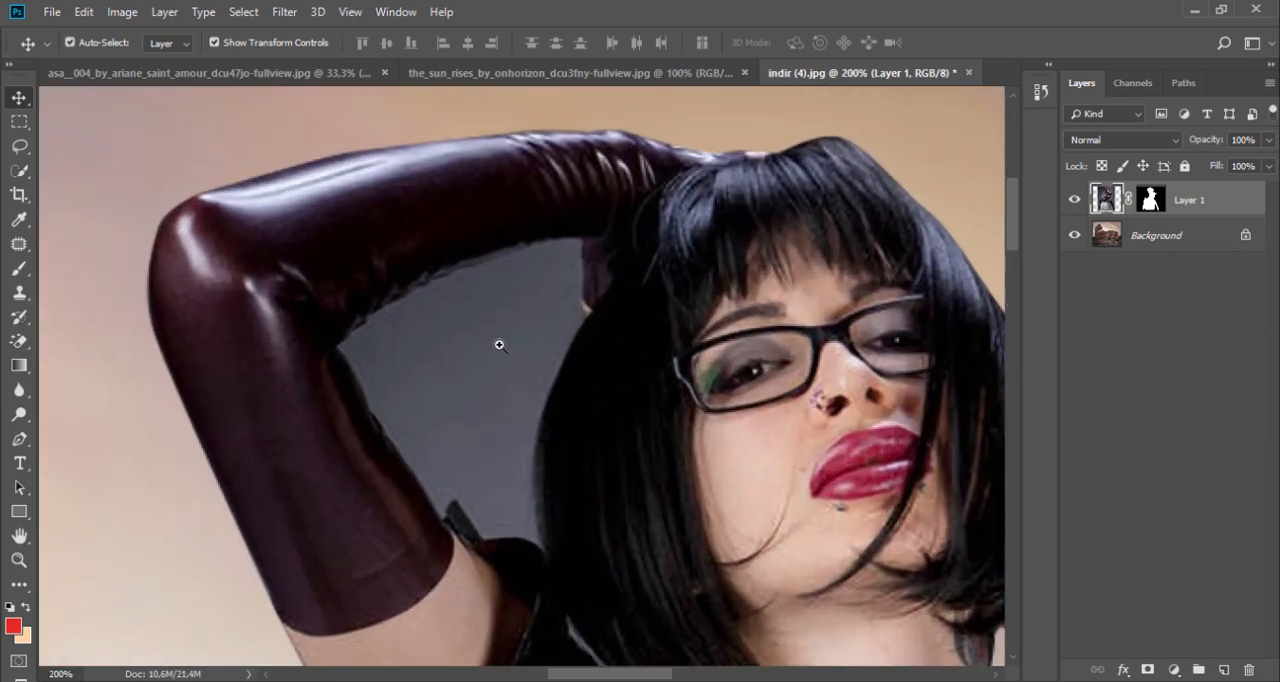
pyautogui.click(19, 439)
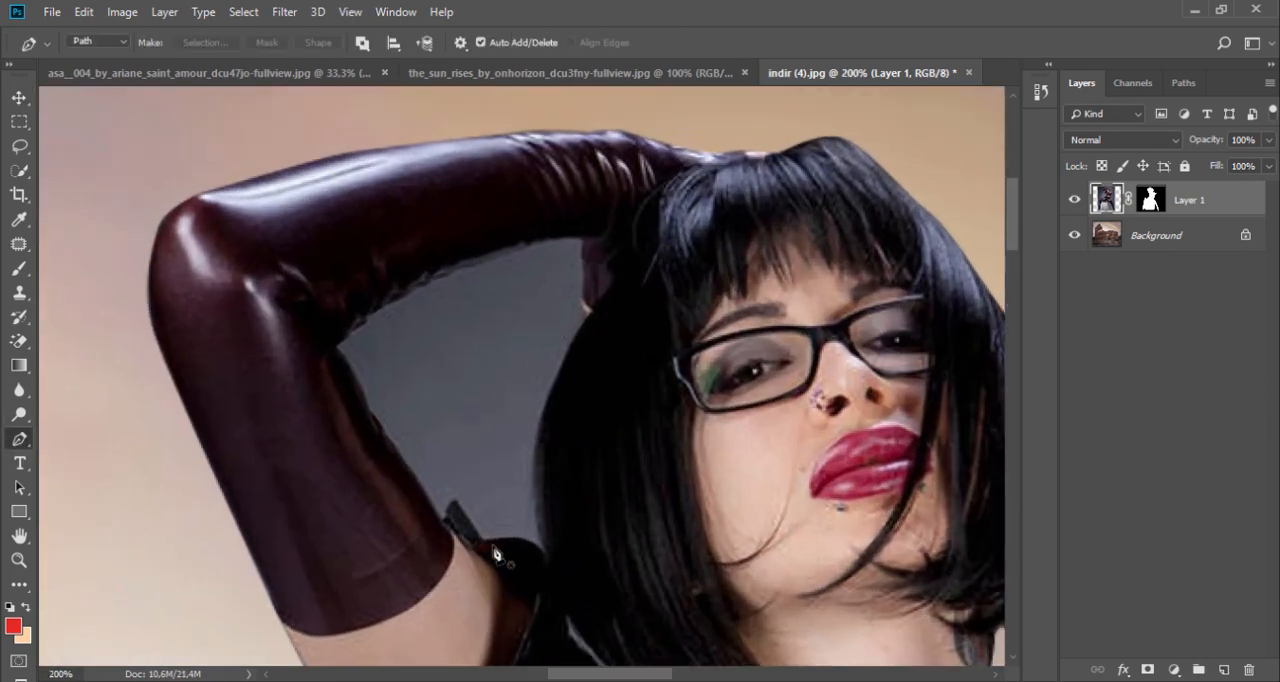
pyautogui.click(544, 558)
pyautogui.click(543, 528)
pyautogui.click(538, 440)
pyautogui.click(582, 322)
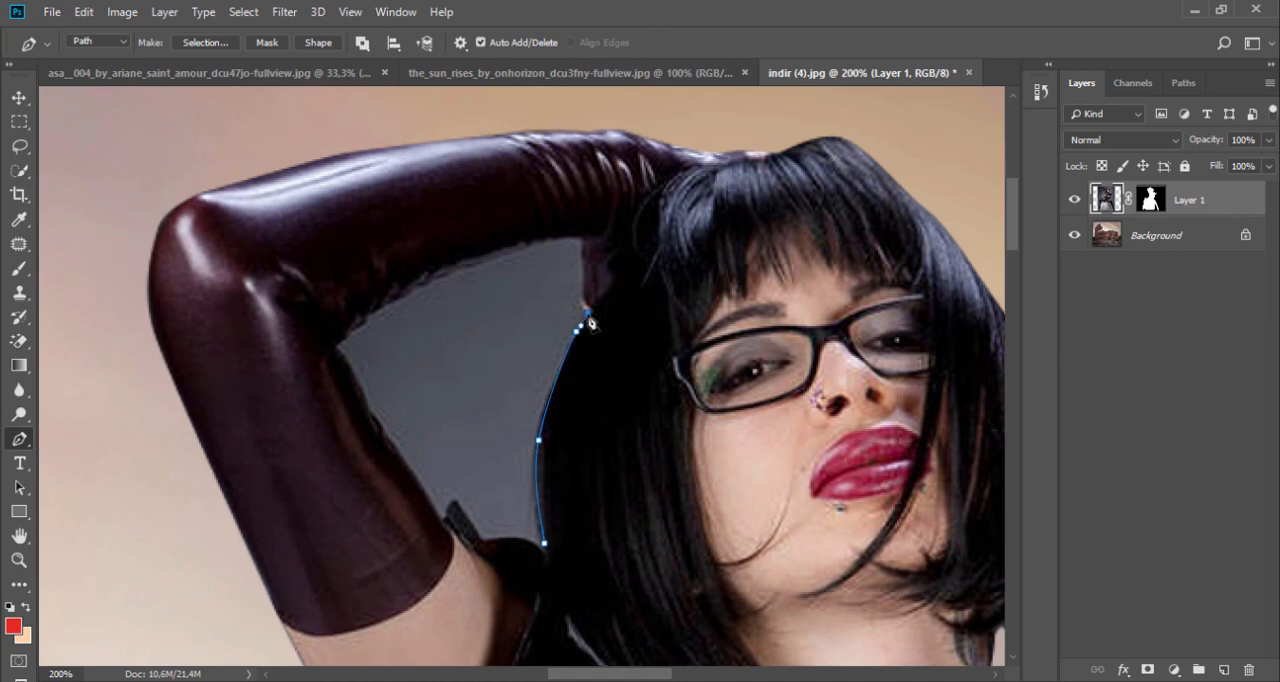
# Step: Continue the gap's path along the inner edge of the raised arm and close it at the hair
pyautogui.moveTo(535, 241); pyautogui.dragTo(490, 258)
pyautogui.moveTo(387, 305); pyautogui.dragTo(377, 311)
pyautogui.click(364, 320)
pyautogui.click(422, 492)
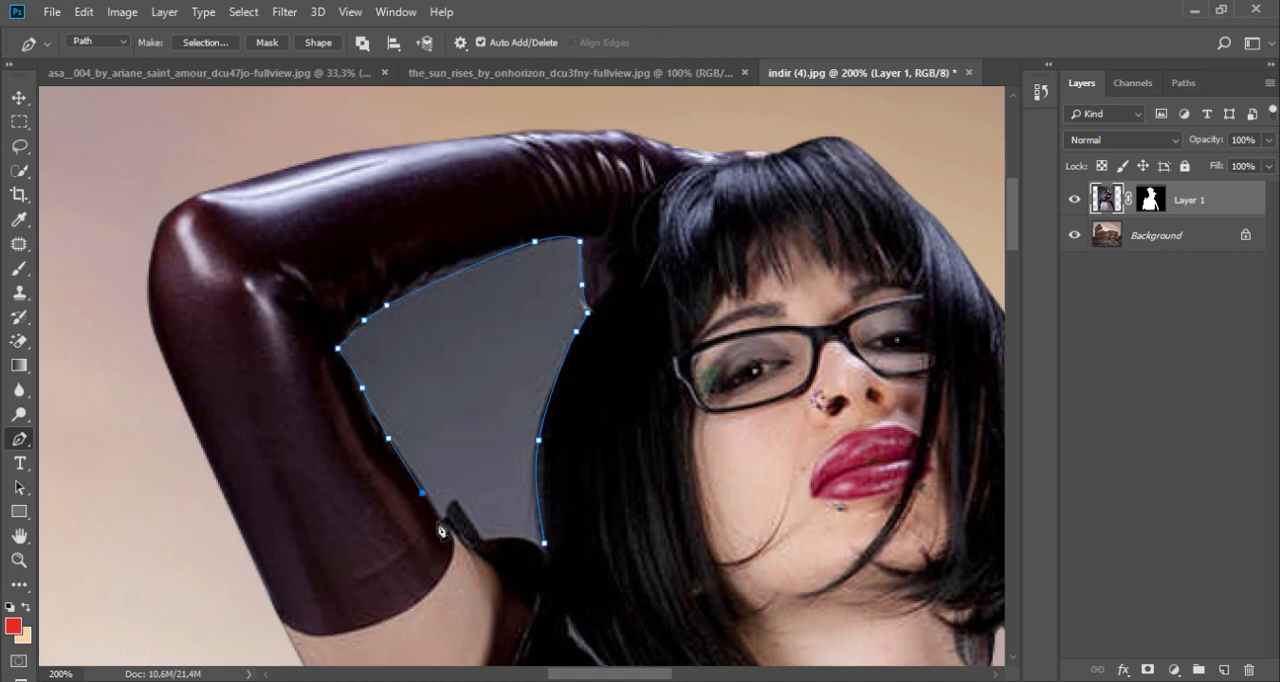
pyautogui.click(545, 549)
# Step: Turn the closed path of the raised-arm gap into a selection
pyautogui.rightClick(546, 555)
pyautogui.click(600, 214)
pyautogui.click(737, 160)
# Step: Choose the Brush tool and set the foreground color to 000000
pyautogui.click(19, 269)
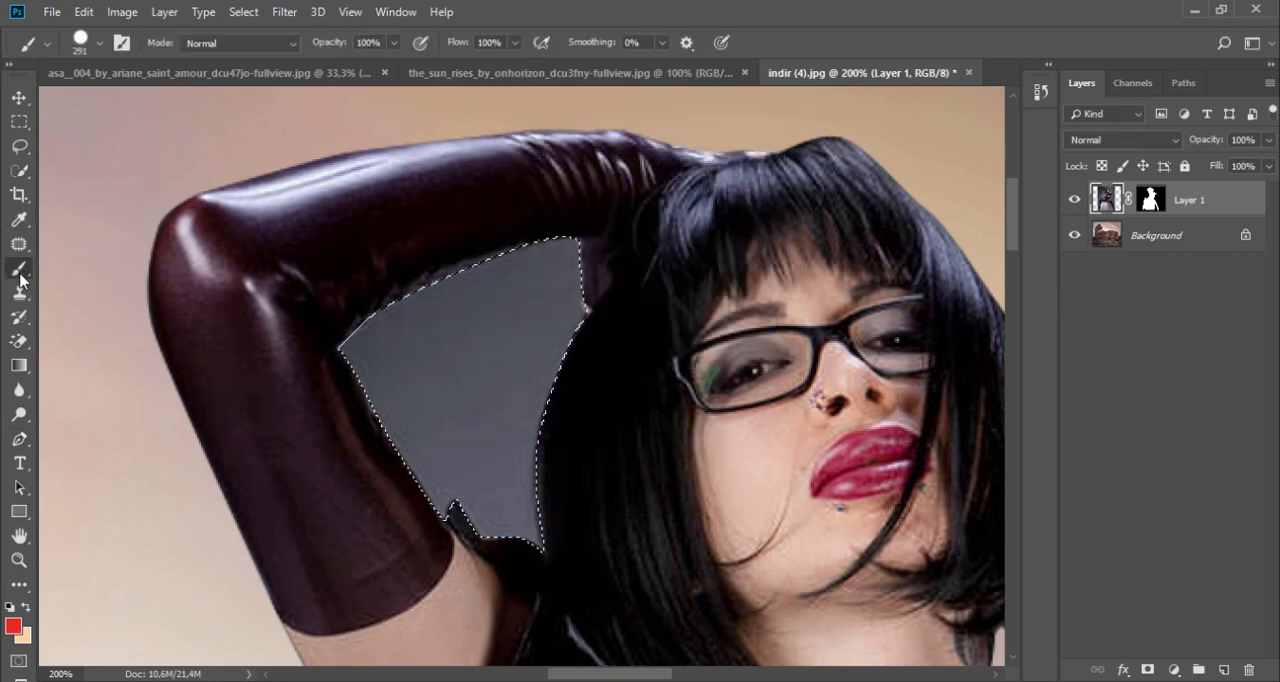
pyautogui.click(13, 626)
pyautogui.write('000000')
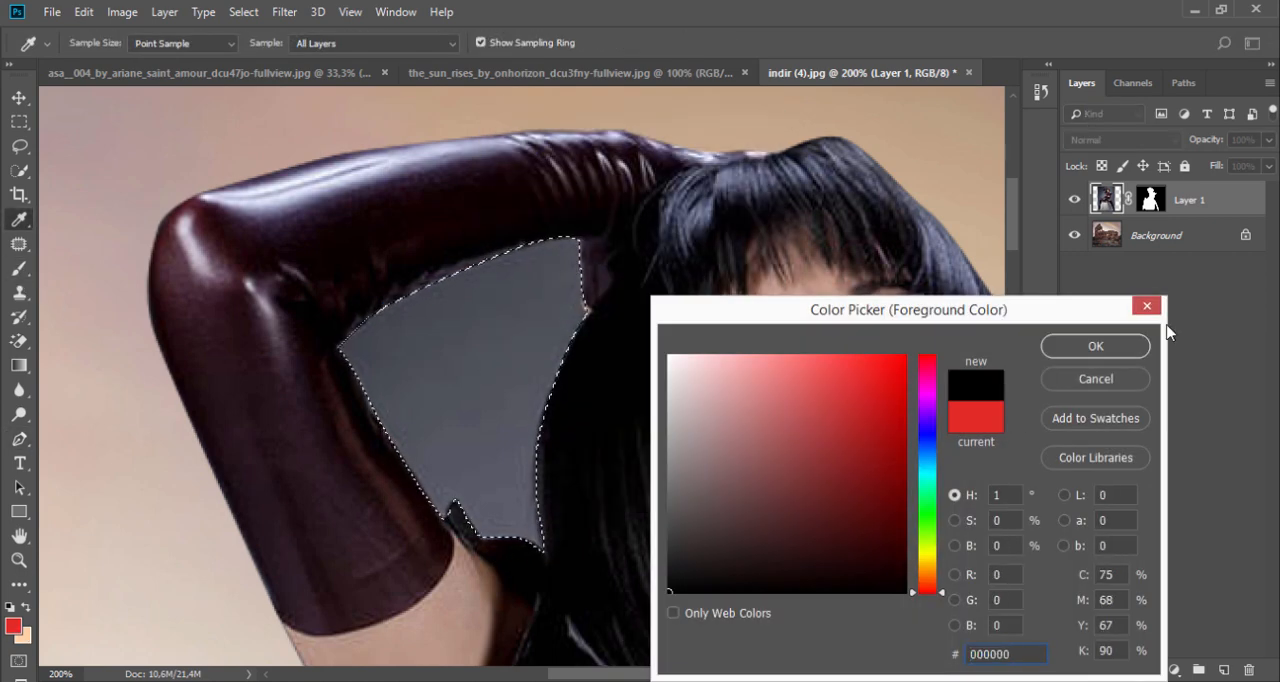
pyautogui.click(1096, 346)
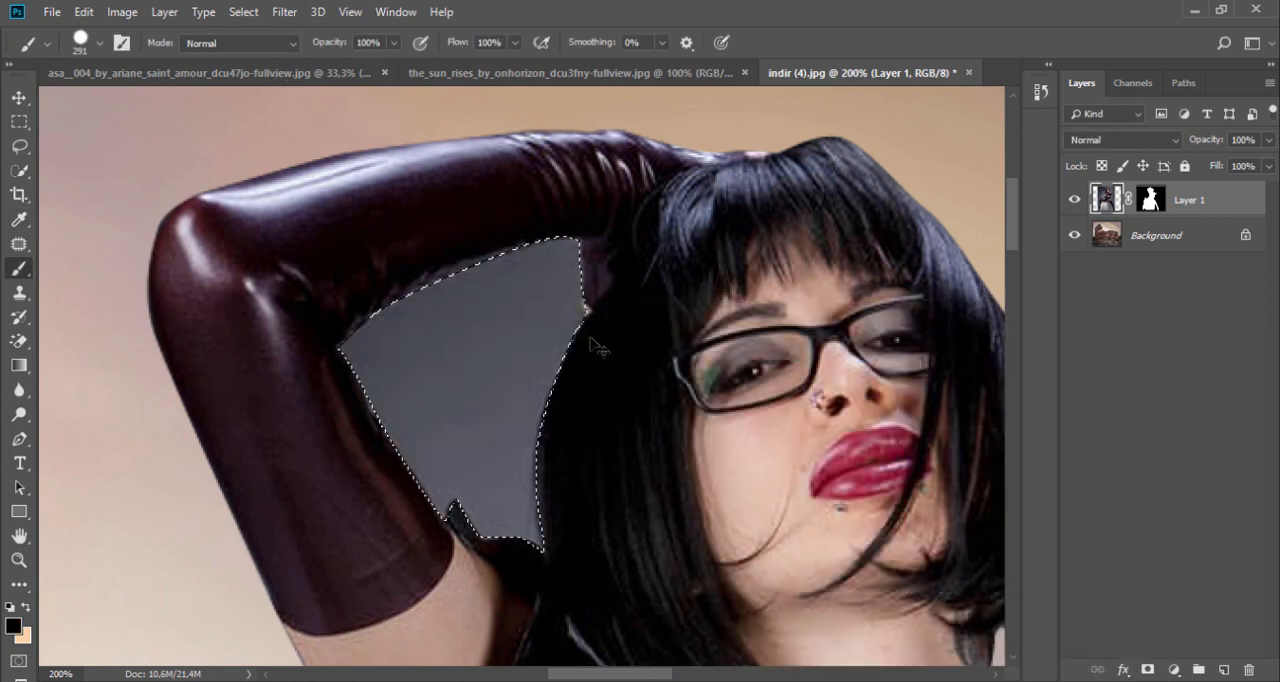
# Step: Paint black on the model's layer mask inside the selected arm gap, and deselect
pyautogui.click(1152, 202)
pyautogui.click(510, 370)
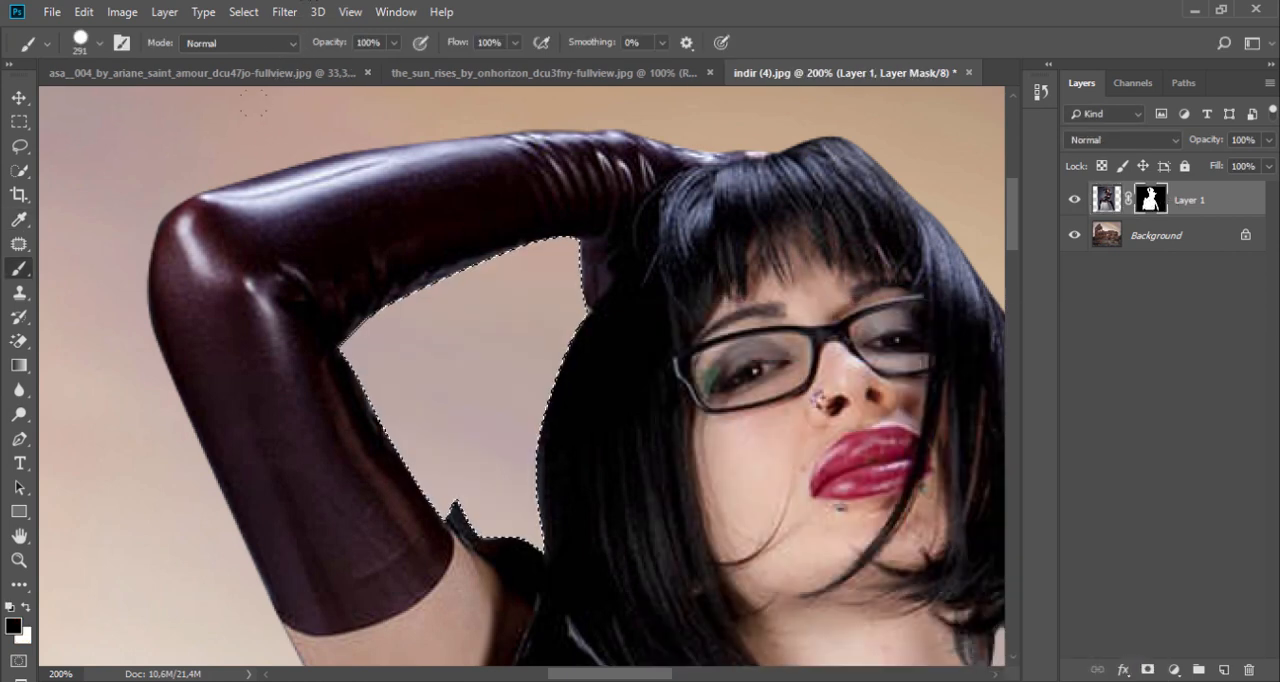
pyautogui.press('m')
pyautogui.hotkey('ctrl', 'd')
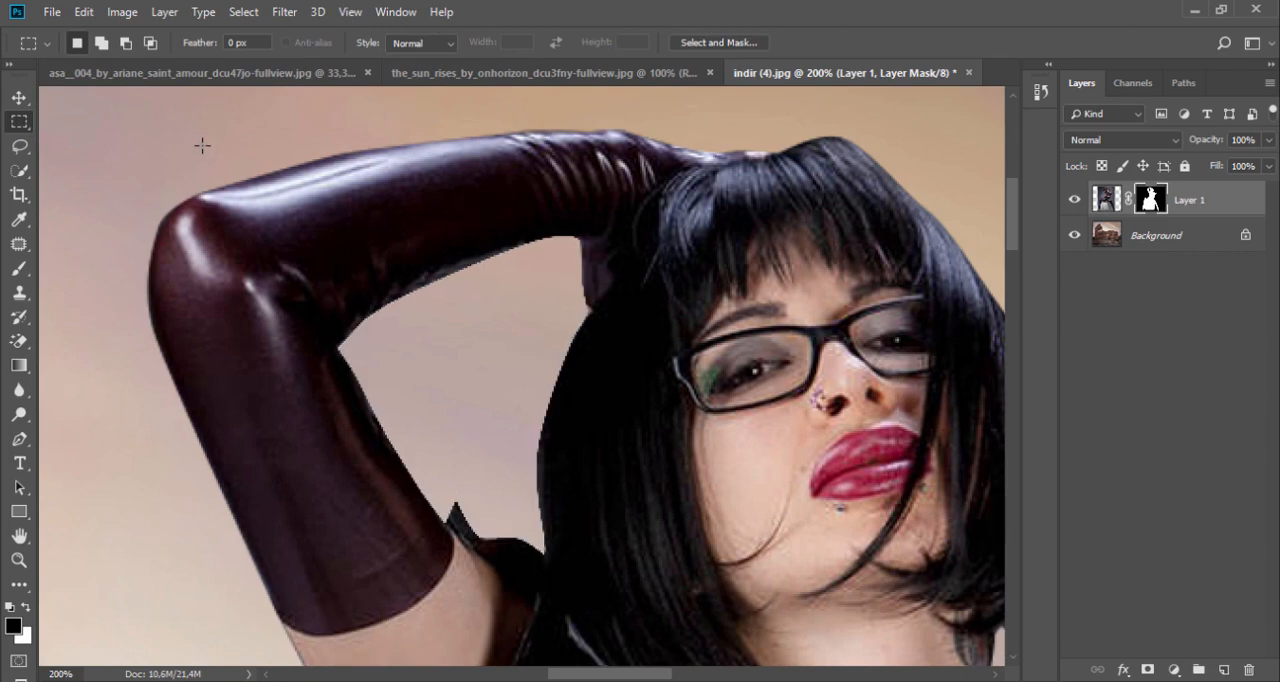
# Step: Trace a closed Pen path around the grey gap between the waist, the lowered arm and the thigh
pyautogui.keyDown('alt'); pyautogui.click(371, 297); pyautogui.keyUp('alt')
pyautogui.keyDown('alt'); pyautogui.click(371, 297); pyautogui.keyUp('alt')
pyautogui.keyDown('alt'); pyautogui.click(371, 297); pyautogui.keyUp('alt')
pyautogui.moveTo(514, 496); pyautogui.dragTo(565, 287)
pyautogui.keyDown('ctrl'); pyautogui.click(555, 346); pyautogui.keyUp('ctrl')
pyautogui.keyDown('ctrl'); pyautogui.click(555, 346); pyautogui.keyUp('ctrl')
pyautogui.keyDown('ctrl'); pyautogui.click(570, 348); pyautogui.keyUp('ctrl')
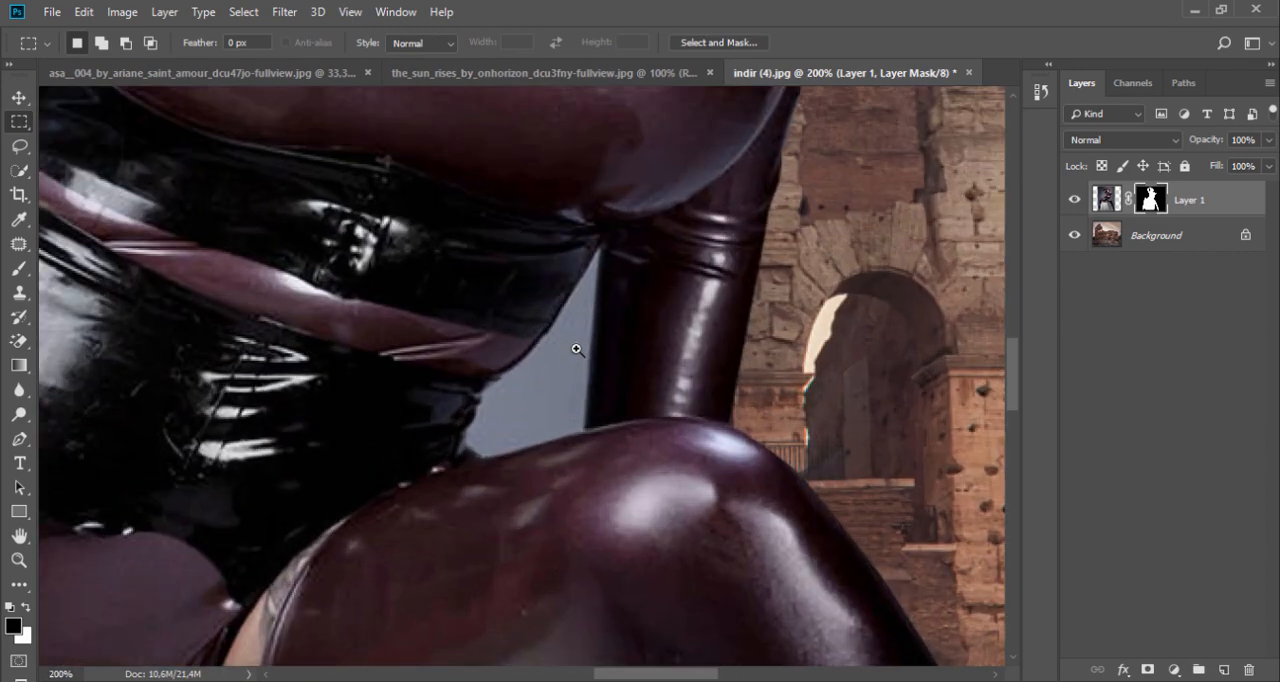
pyautogui.keyDown('ctrl'); pyautogui.click(580, 349); pyautogui.keyUp('ctrl')
pyautogui.click(19, 438)
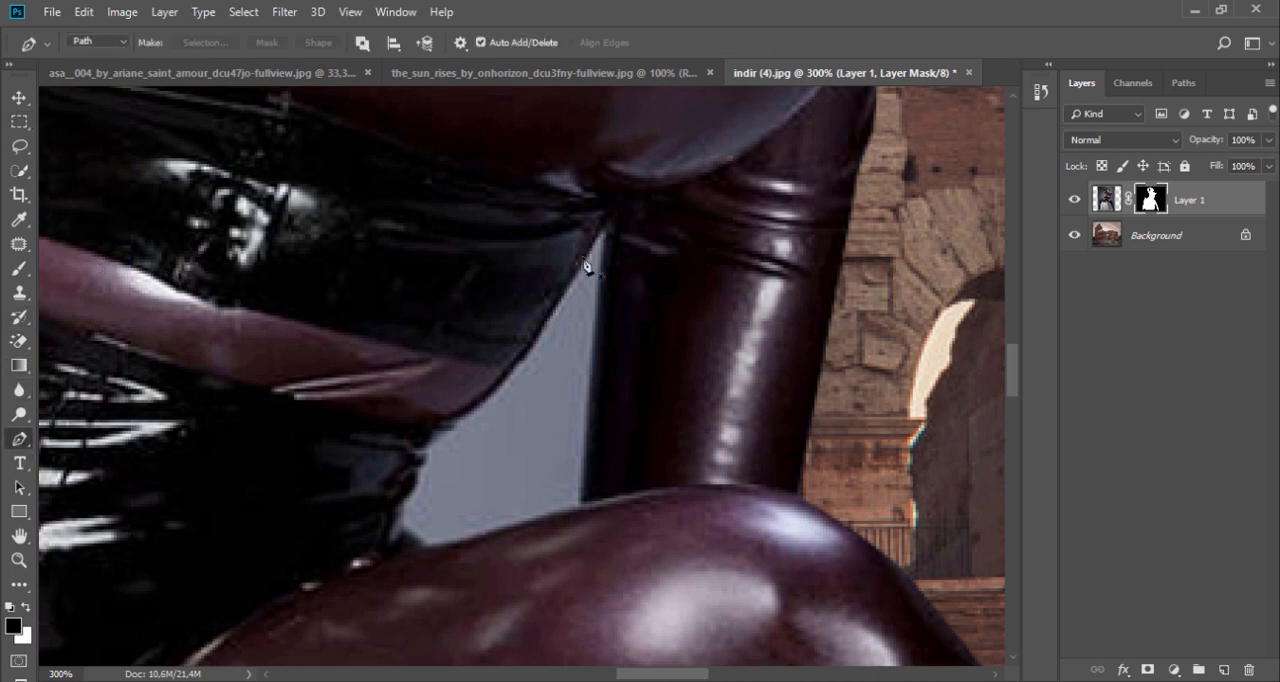
pyautogui.moveTo(603, 231); pyautogui.dragTo(602, 245)
pyautogui.moveTo(584, 481); pyautogui.dragTo(584, 487)
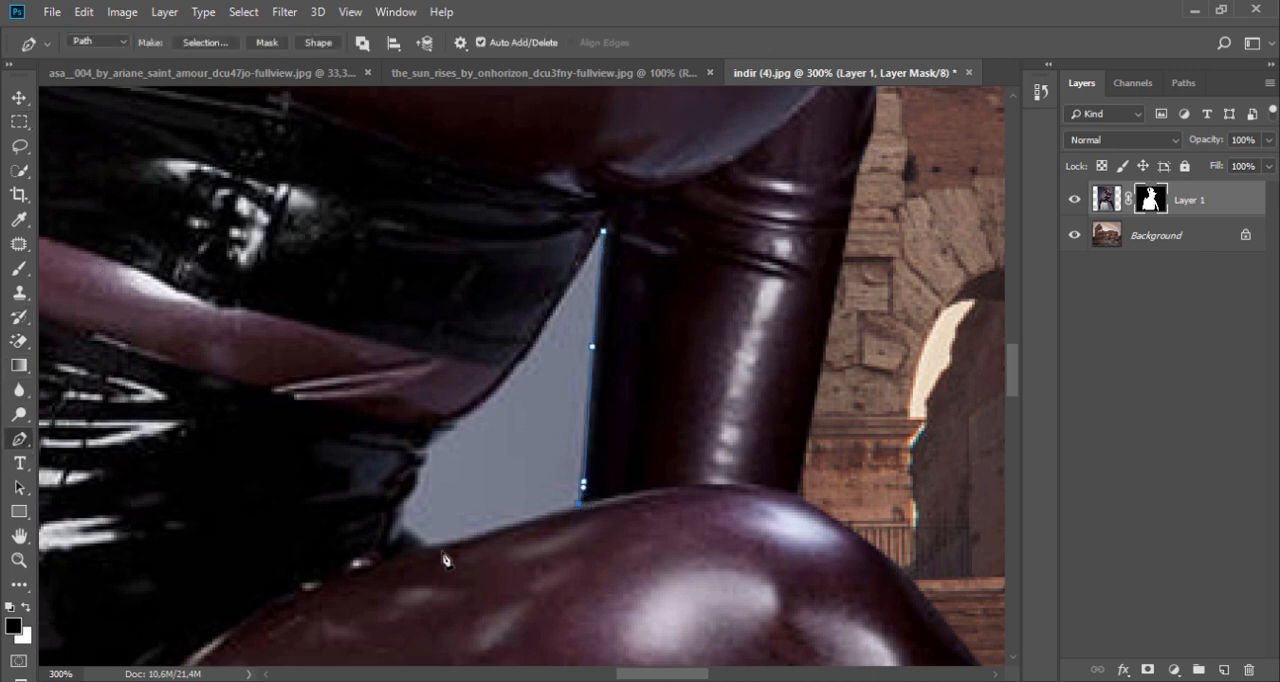
pyautogui.moveTo(432, 546); pyautogui.dragTo(413, 544)
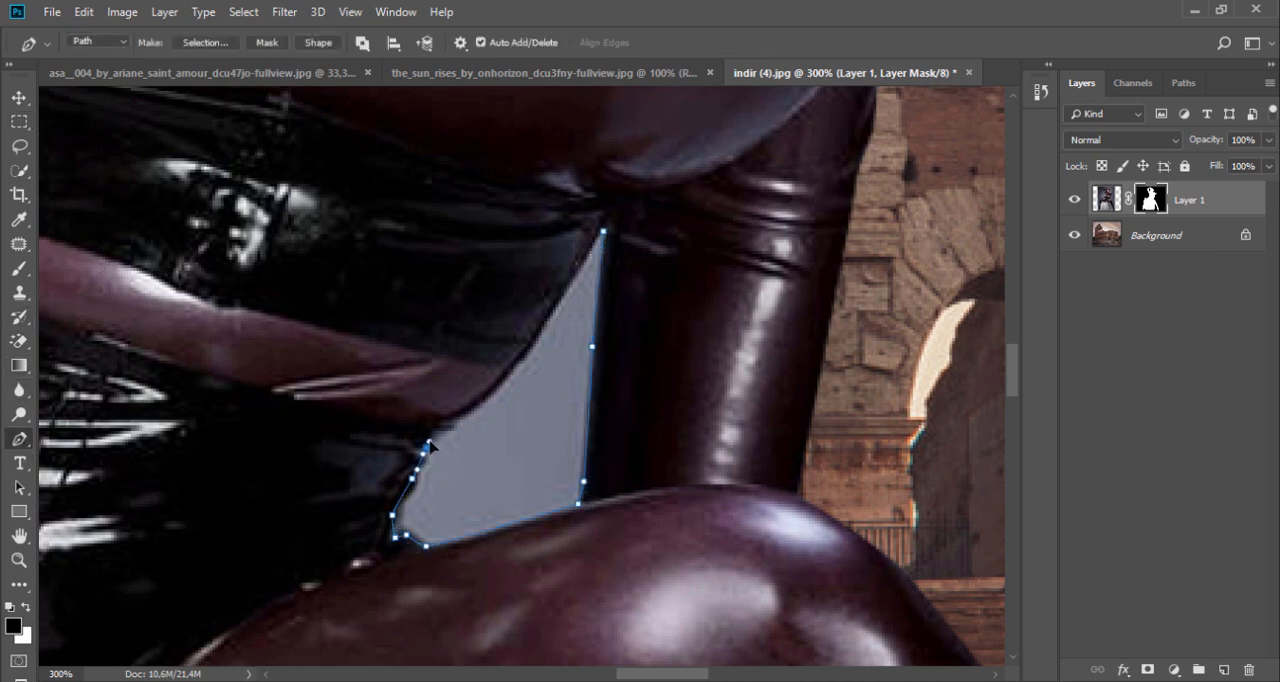
pyautogui.moveTo(537, 336); pyautogui.dragTo(543, 327)
pyautogui.click(603, 232)
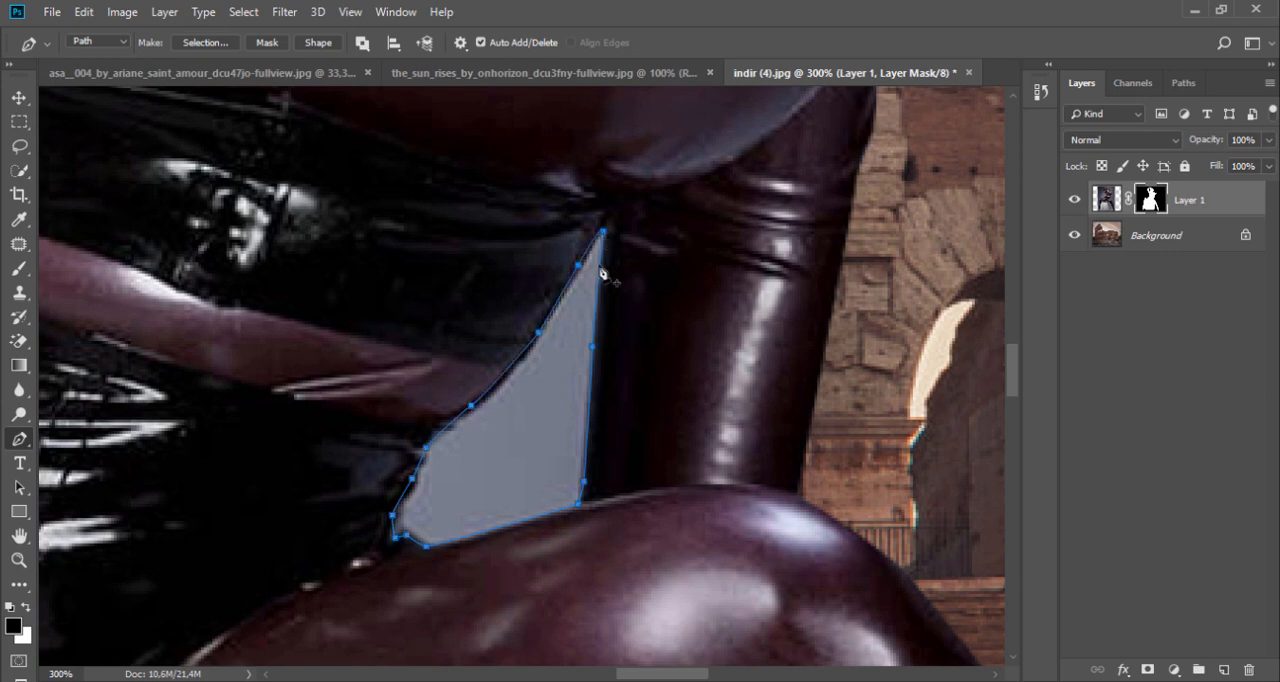
# Step: Turn the closed path of the waist gap into a selection
pyautogui.rightClick(600, 267)
pyautogui.click(685, 373)
pyautogui.press('Return')
# Step: Paint the selected waist gap black on the layer mask with the Brush tool, and deselect
pyautogui.click(18, 277)
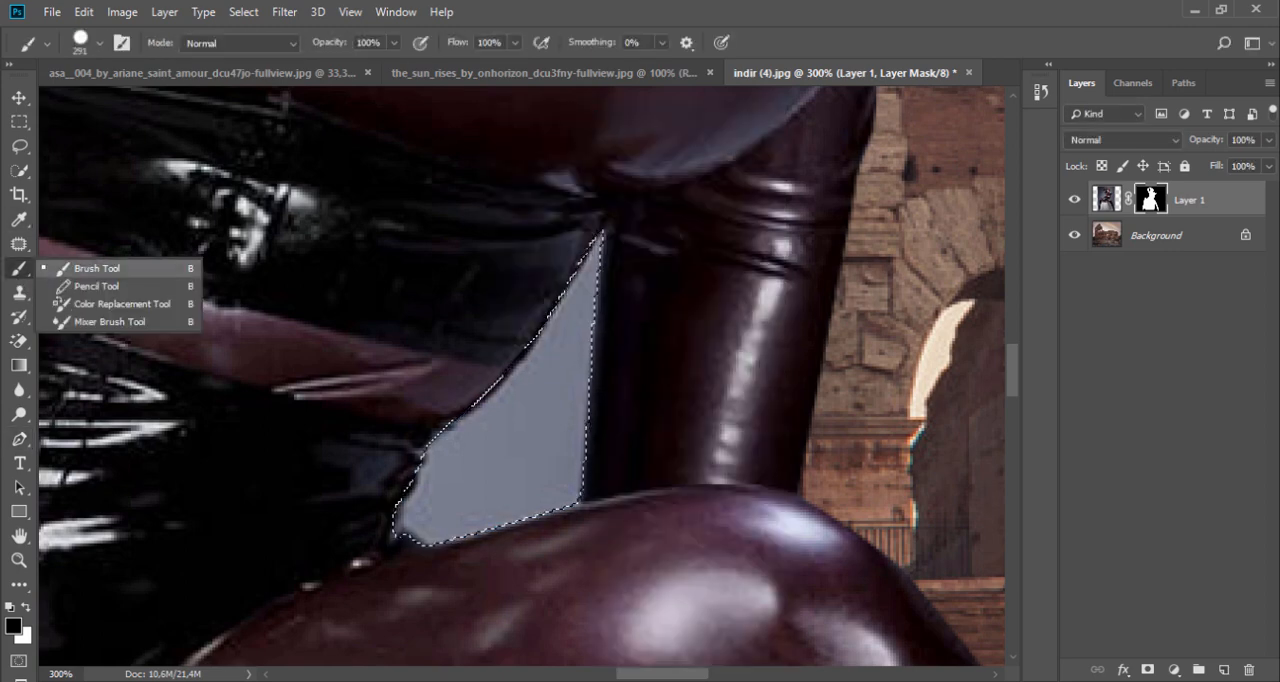
pyautogui.click(500, 430)
pyautogui.click(19, 121)
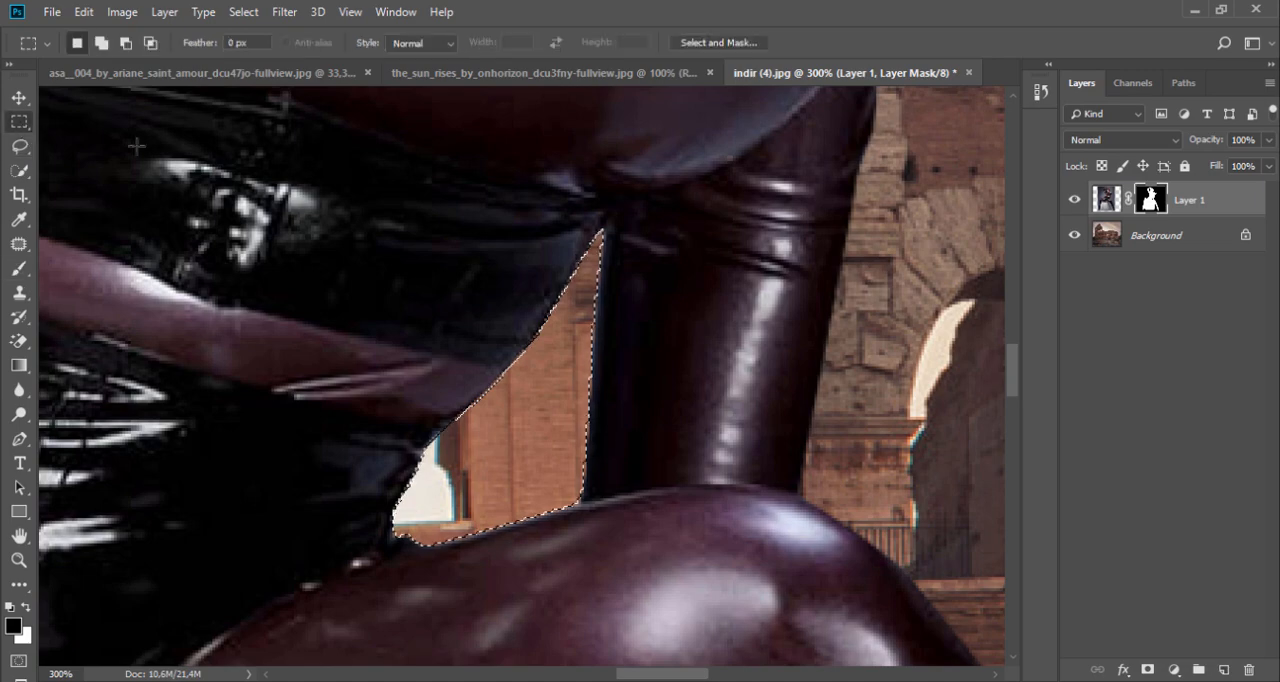
pyautogui.hotkey('ctrl', 'd')
pyautogui.scroll(-3, 319, 299)
pyautogui.scroll(-1, 319, 299)
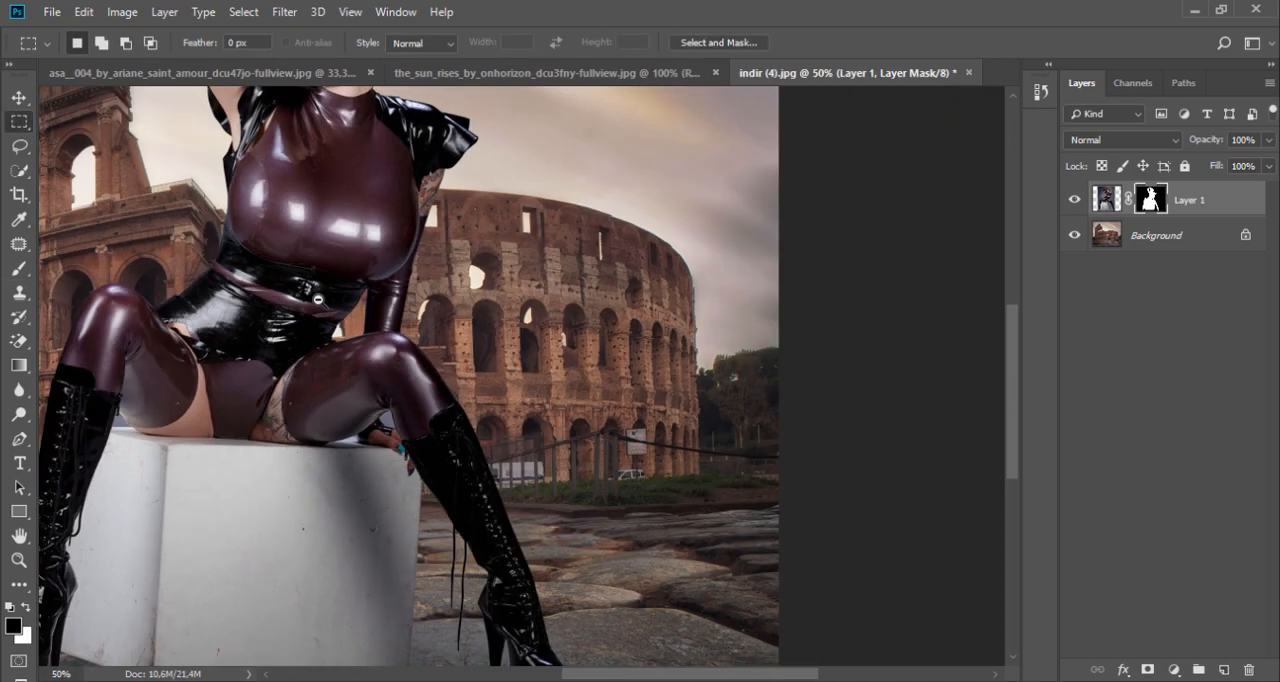
# Step: Trace a closed Pen path around the small grey gap between the boot top, the thigh and the box
pyautogui.moveTo(219, 375); pyautogui.dragTo(417, 376)
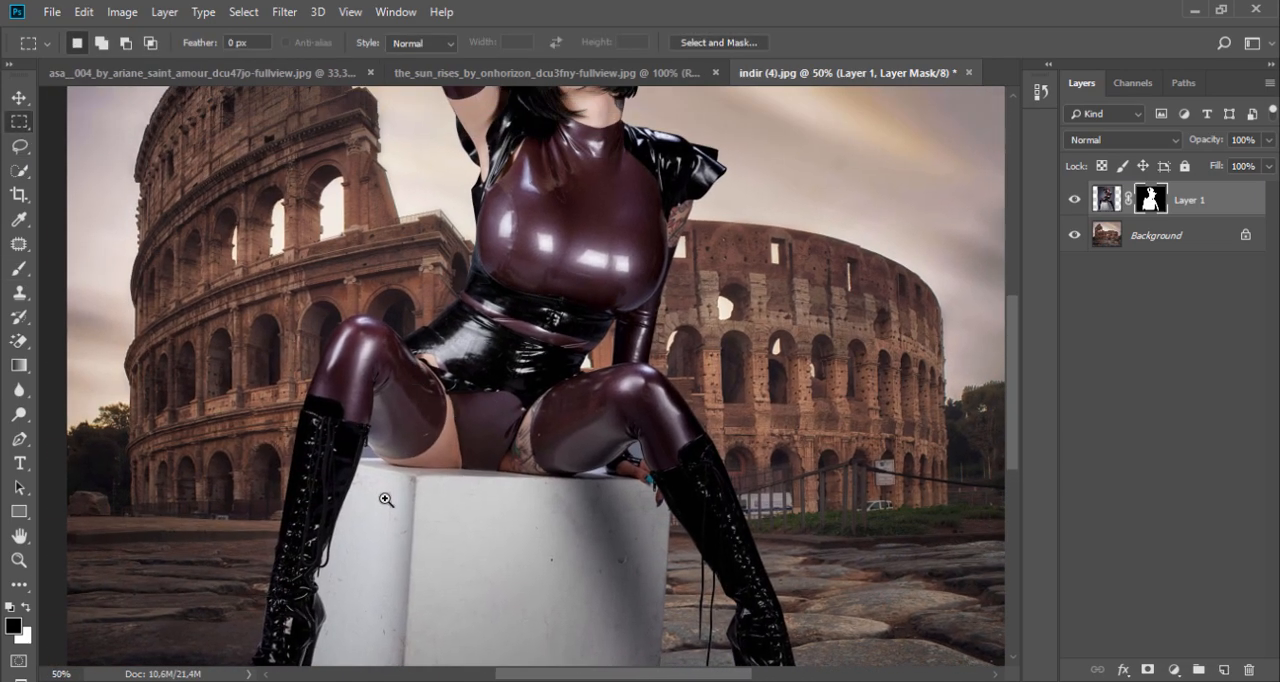
pyautogui.scroll(7, 390, 484)
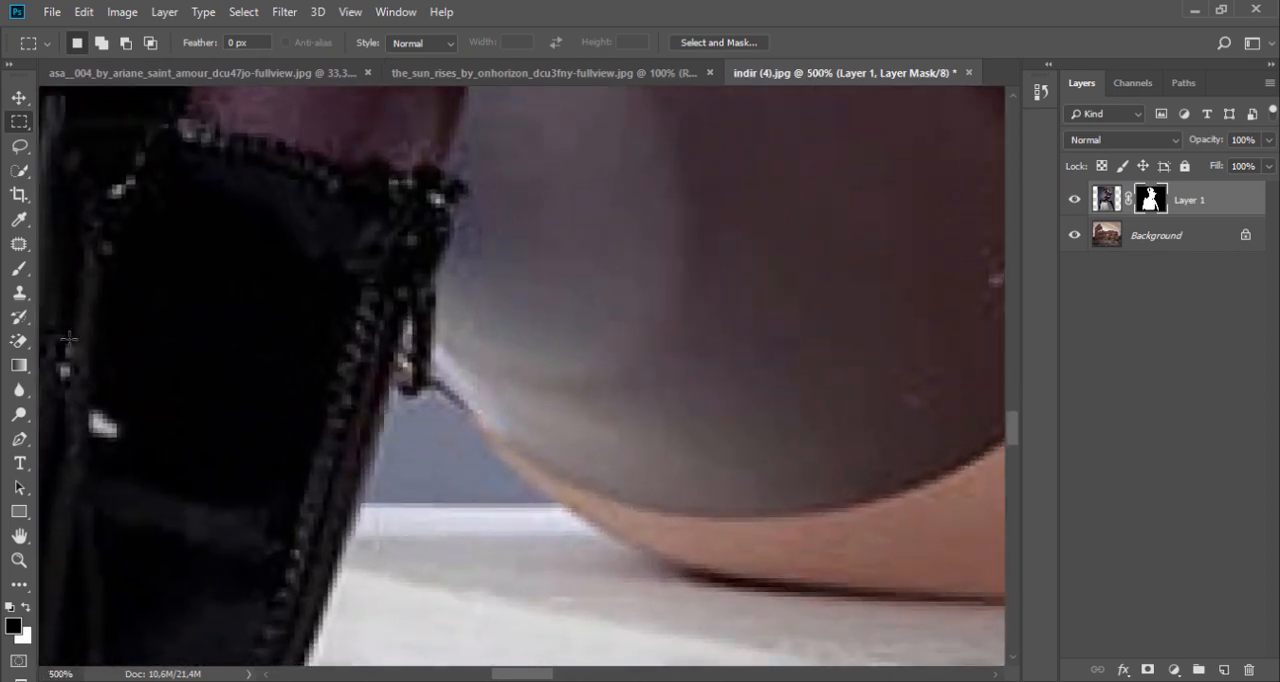
pyautogui.click(19, 438)
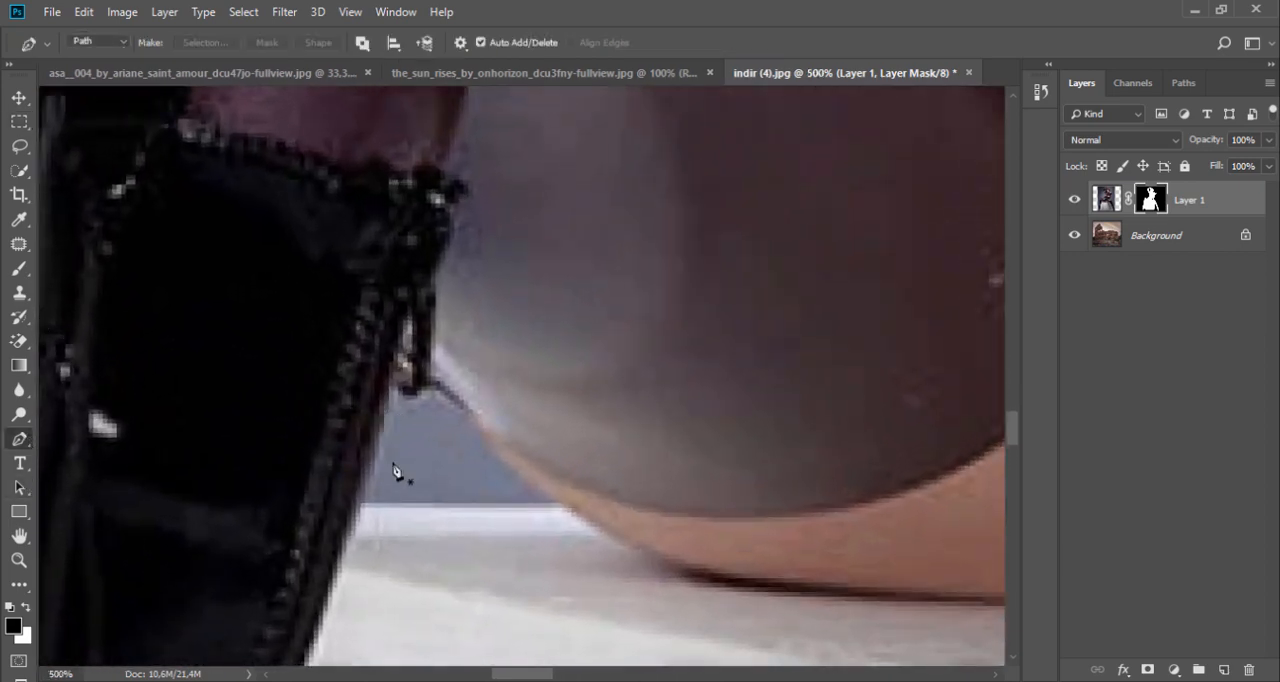
pyautogui.click(552, 502)
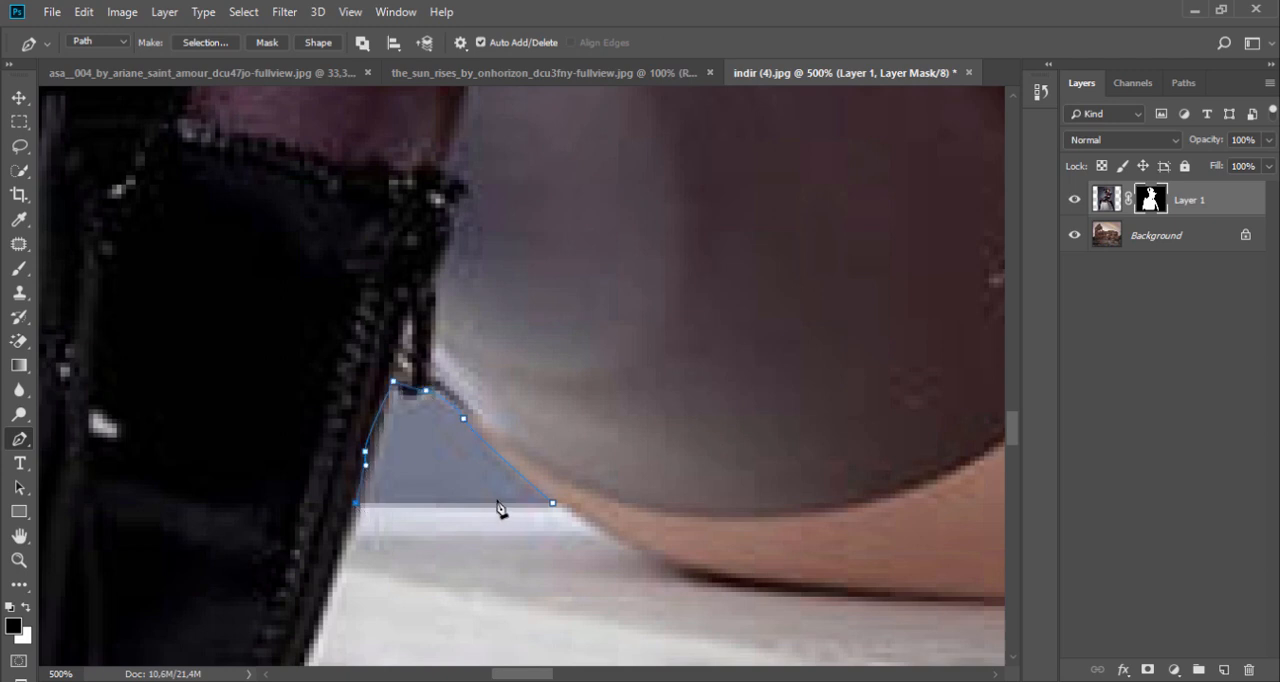
pyautogui.click(551, 504)
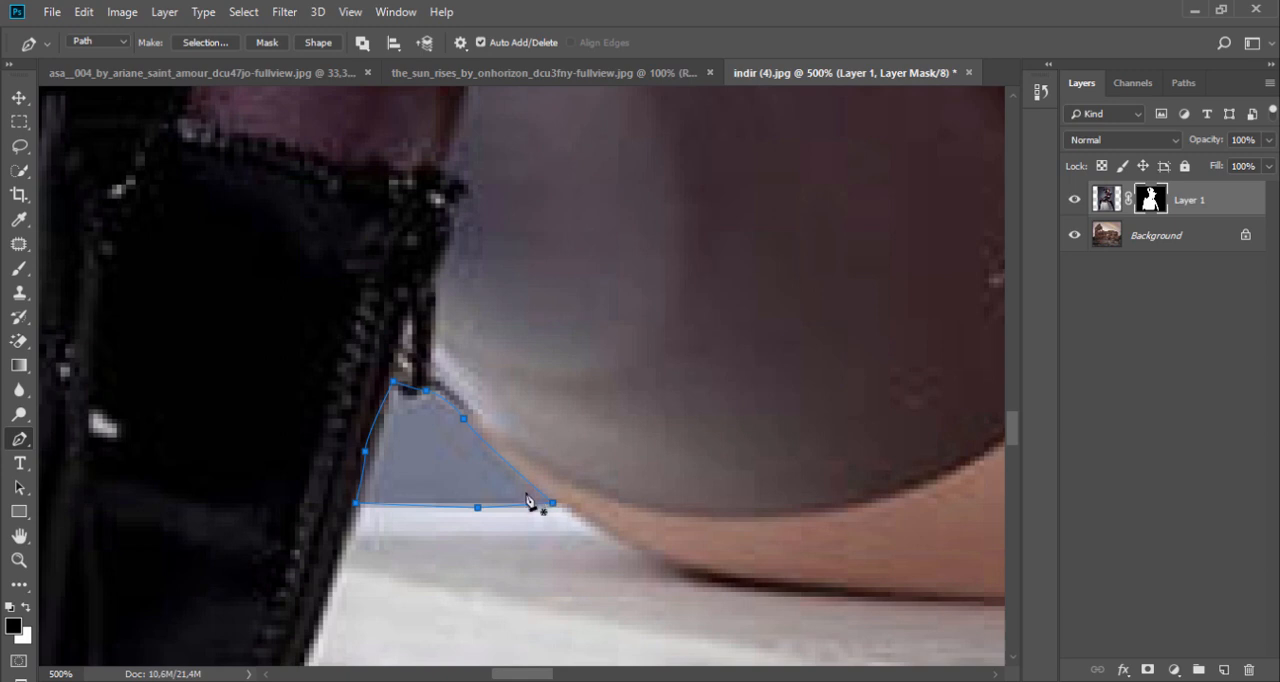
# Step: Convert the path to a new selection with 0 px feather, paint it black on the layer mask, and deselect
pyautogui.rightClick(530, 500)
pyautogui.click(609, 187)
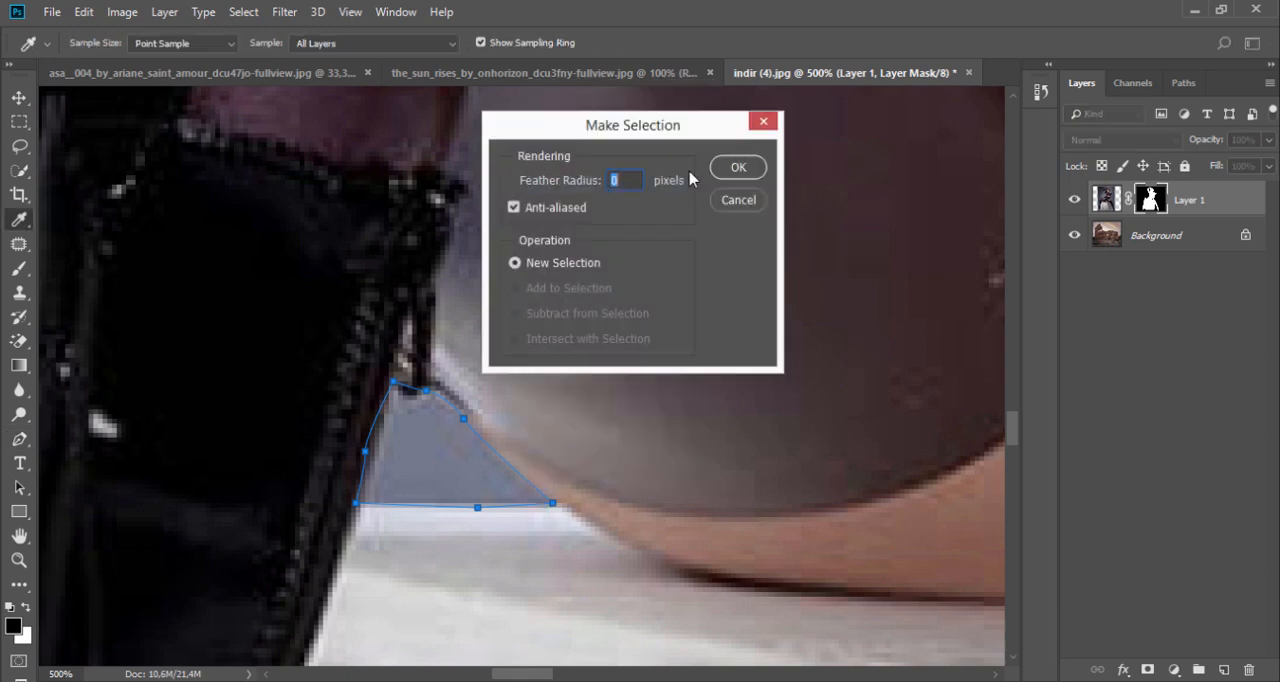
pyautogui.click(731, 169)
pyautogui.click(20, 269)
pyautogui.moveTo(410, 440); pyautogui.dragTo(470, 465)
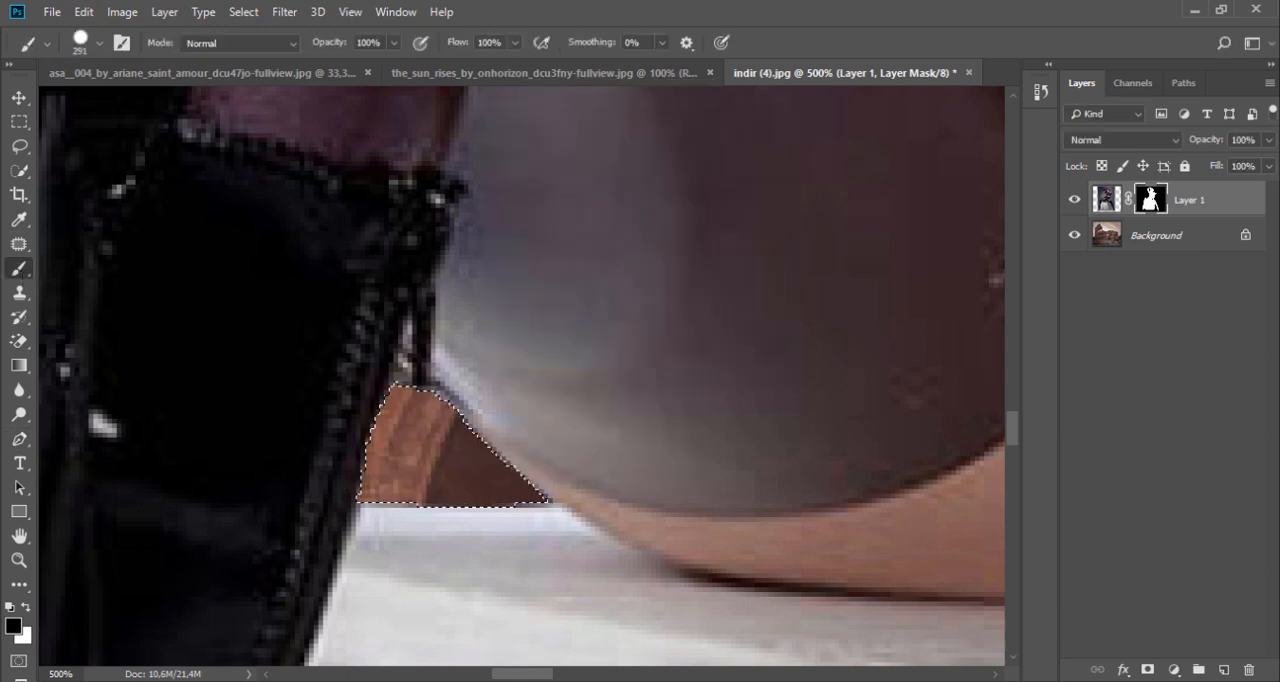
pyautogui.click(19, 121)
pyautogui.click(206, 185)
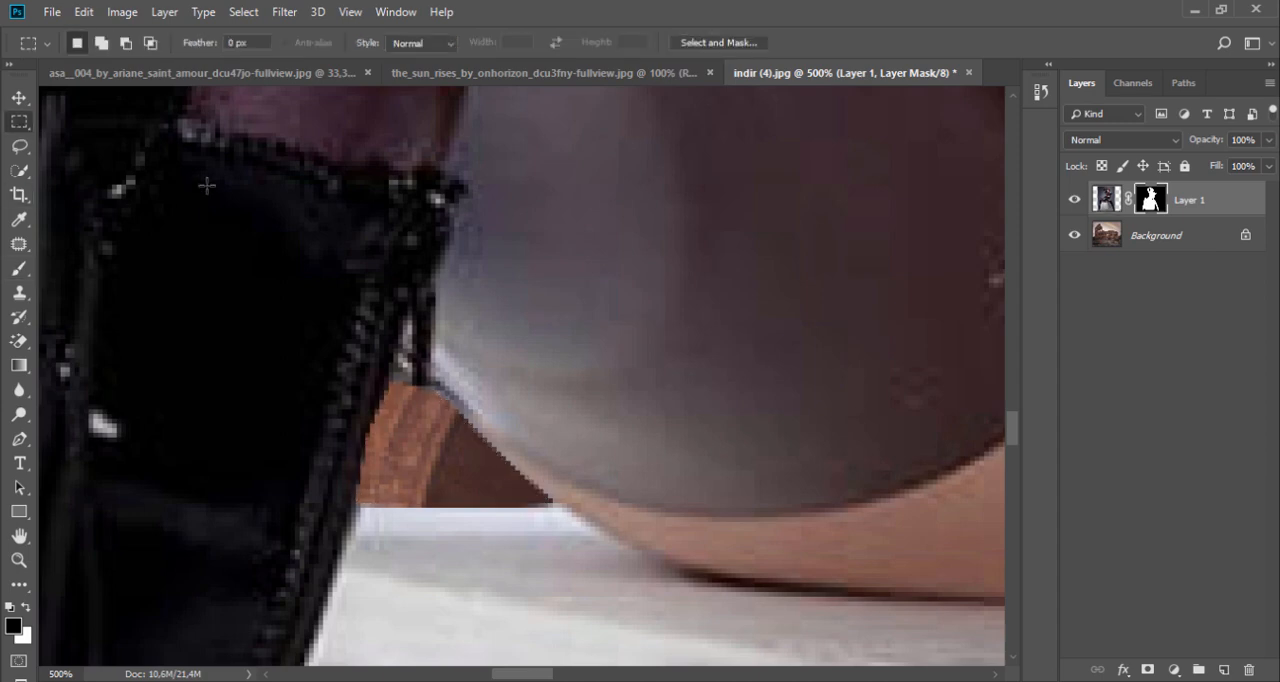
# Step: Lasso the small light sliver between the underside of the other thigh and the hand's sleeve, and paint it black on the layer mask
pyautogui.keyDown('alt'); pyautogui.click(375, 243); pyautogui.keyUp('alt')
pyautogui.keyDown('alt'); pyautogui.click(375, 243); pyautogui.keyUp('alt')
pyautogui.keyDown('alt'); pyautogui.click(375, 243); pyautogui.keyUp('alt')
pyautogui.keyDown('alt'); pyautogui.click(375, 243); pyautogui.keyUp('alt')
pyautogui.moveTo(784, 267); pyautogui.dragTo(381, 314)
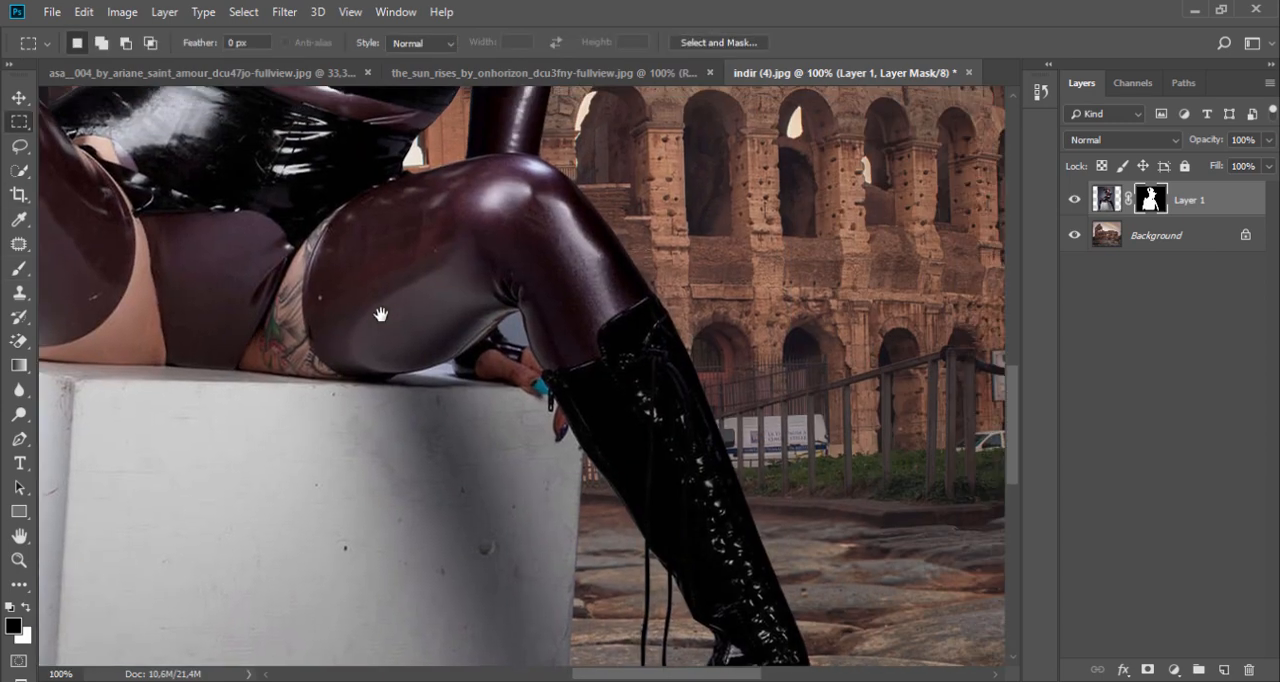
pyautogui.keyDown('ctrl'); pyautogui.click(440, 326); pyautogui.keyUp('ctrl')
pyautogui.keyDown('ctrl'); pyautogui.click(474, 323); pyautogui.keyUp('ctrl')
pyautogui.keyDown('ctrl'); pyautogui.click(600, 331); pyautogui.keyUp('ctrl')
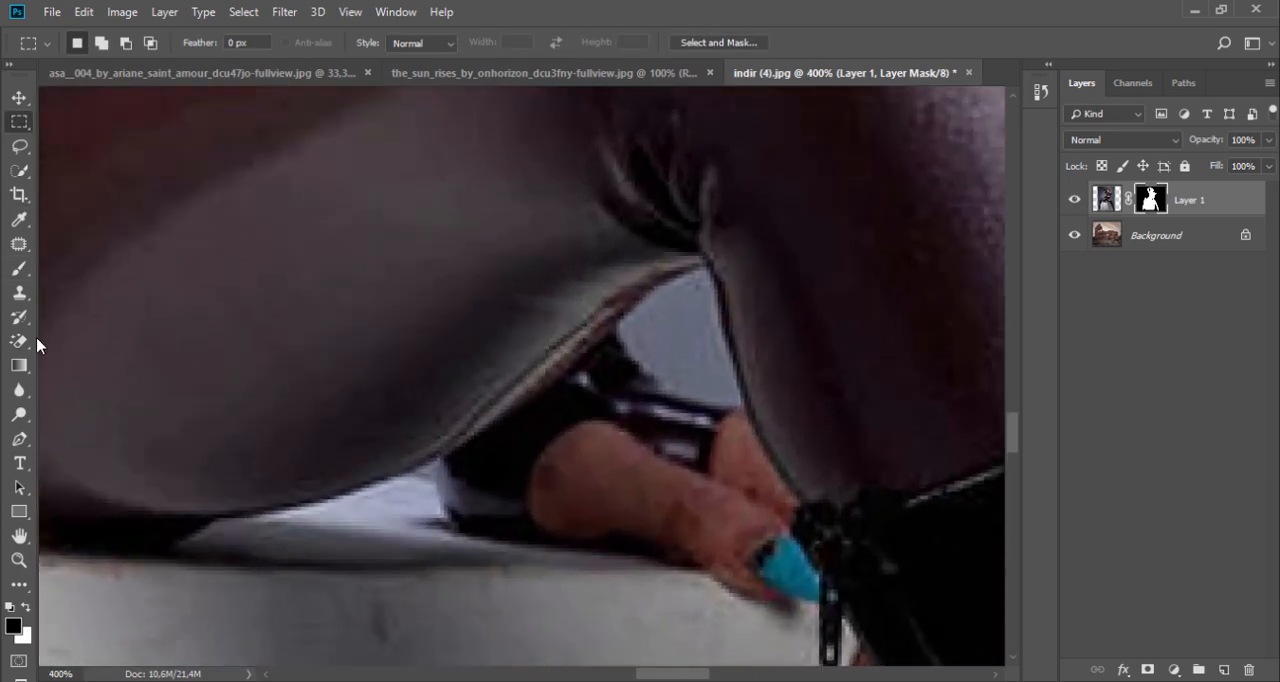
pyautogui.click(19, 145)
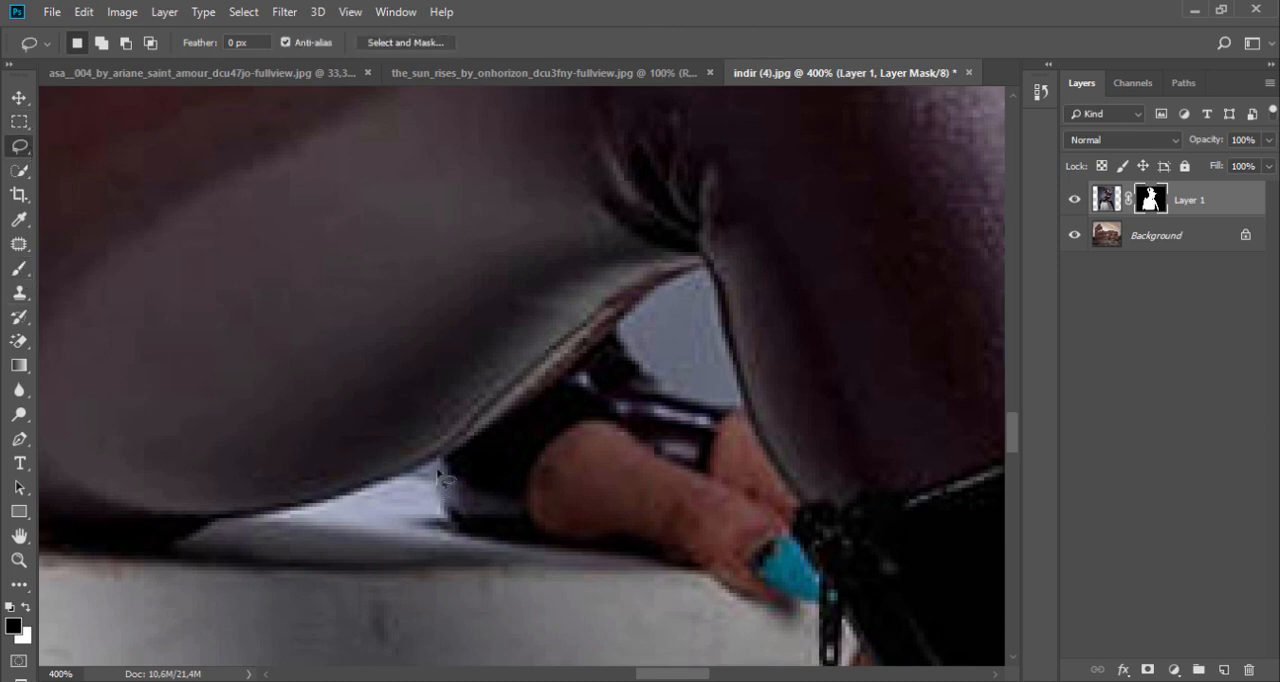
pyautogui.moveTo(432, 483); pyautogui.dragTo(436, 484)
pyautogui.click(19, 268)
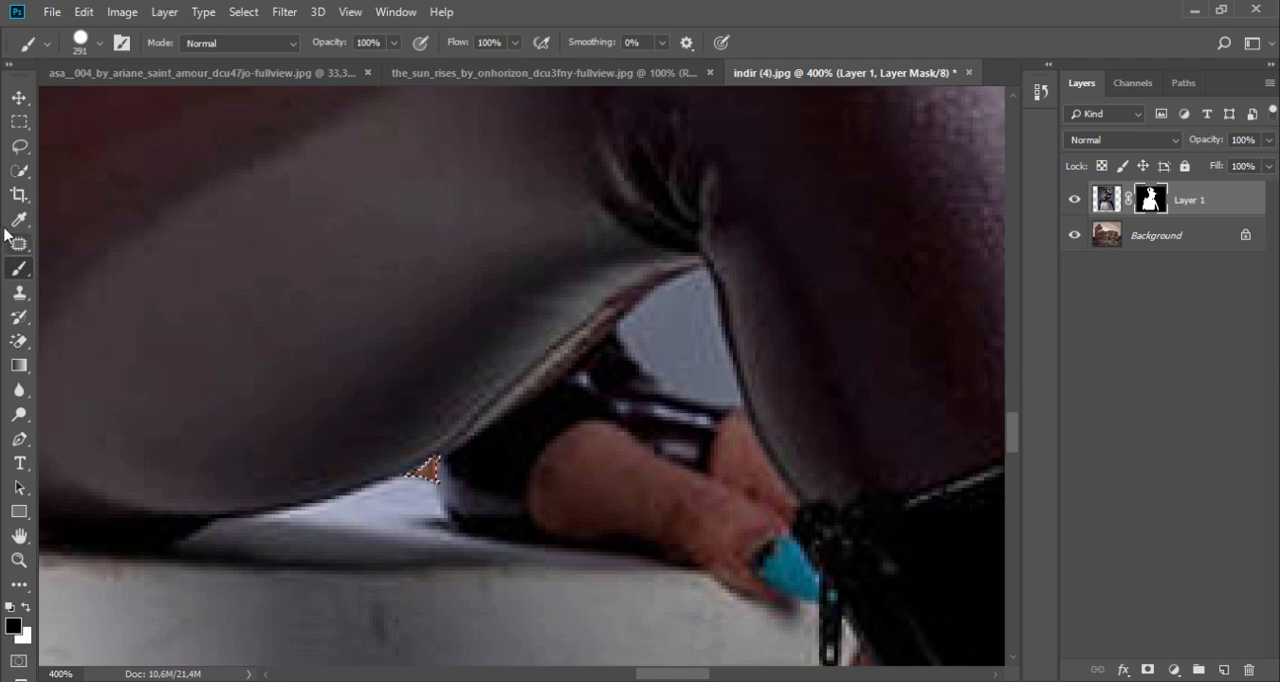
# Step: Lasso the grey gap behind the bent knee above the hand, paint it black on the layer mask, and deselect
pyautogui.click(19, 145)
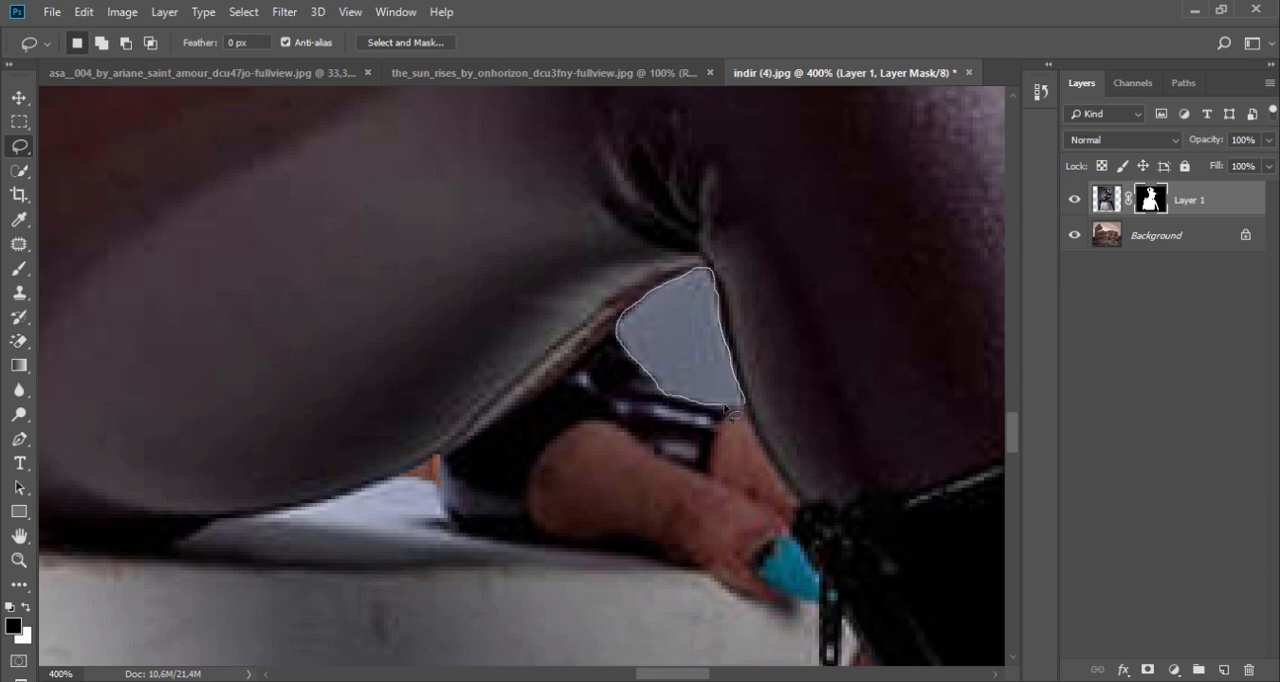
pyautogui.moveTo(745, 405); pyautogui.dragTo(743, 404)
pyautogui.click(20, 269)
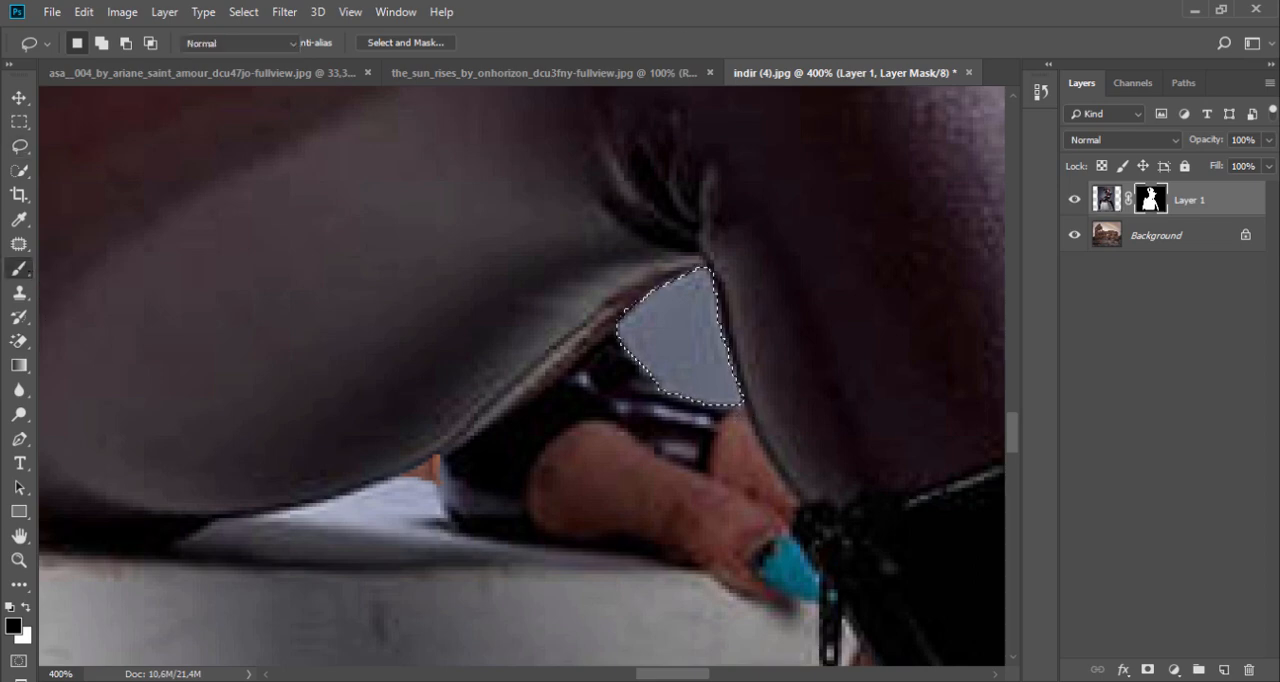
pyautogui.click(680, 345)
pyautogui.hotkey('ctrl', 'd')
pyautogui.press('m')
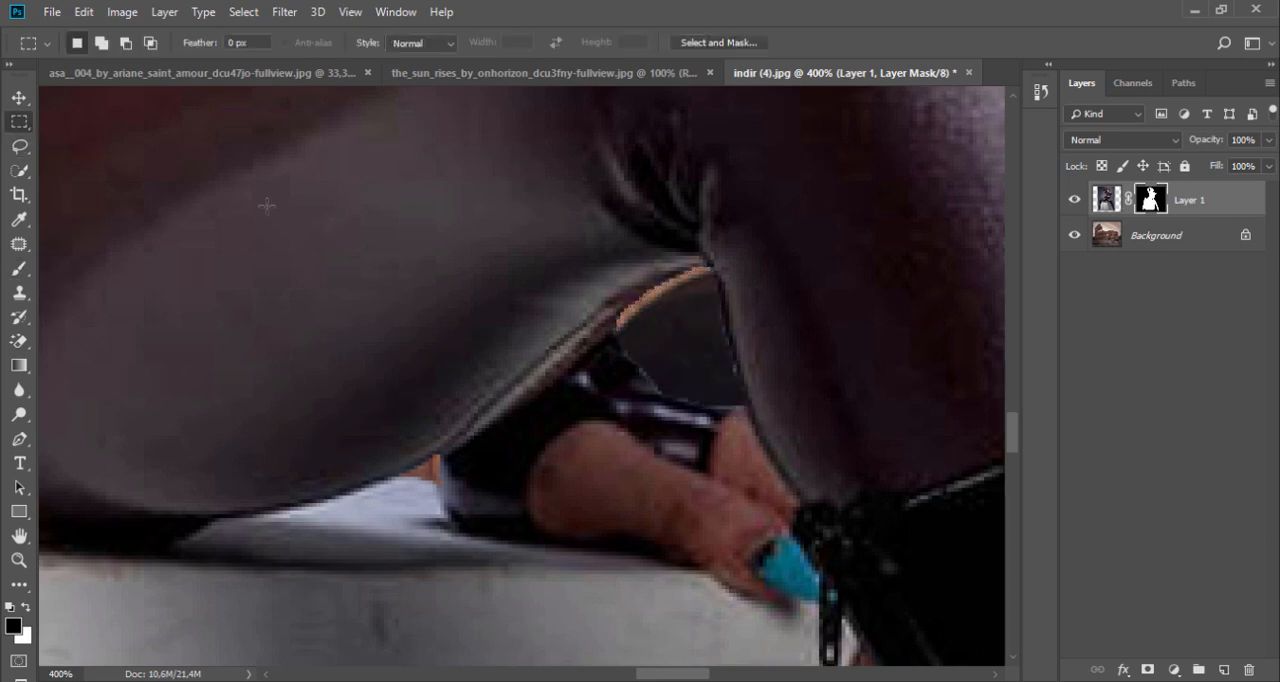
# Step: Duplicate Layer 1 and disable the layer mask of the copy
pyautogui.scroll(-7, 257, 288)
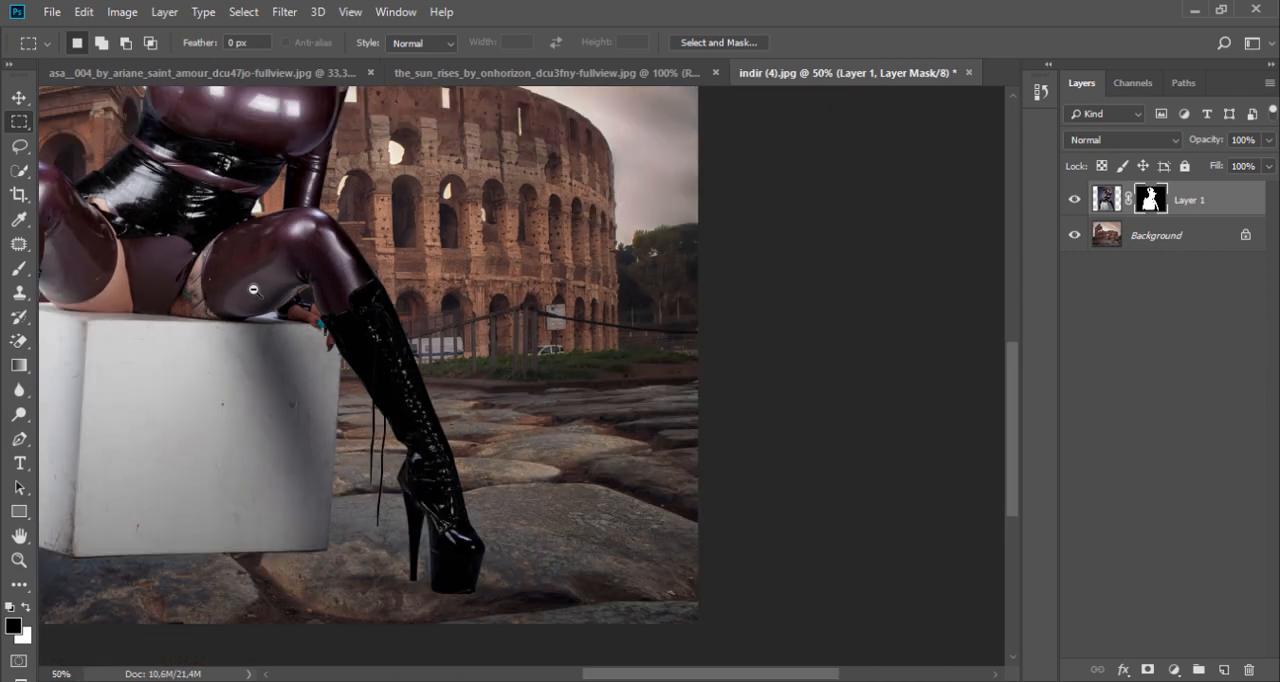
pyautogui.scroll(-1, 455, 253)
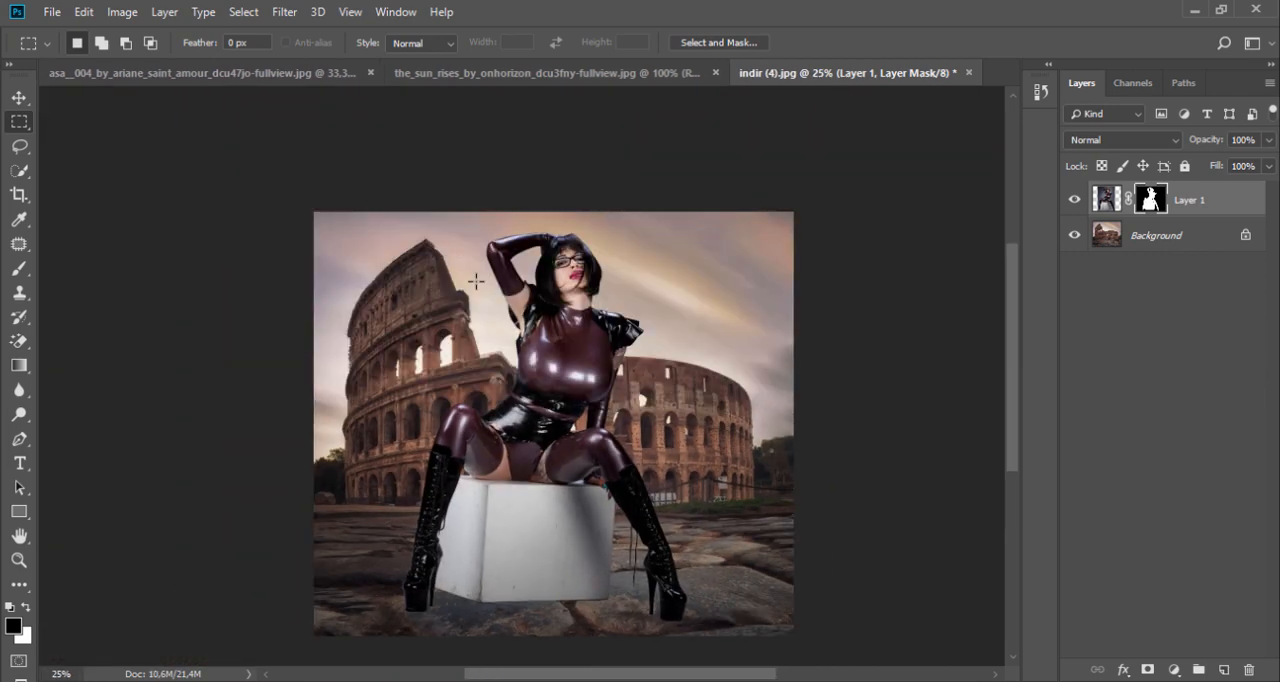
pyautogui.moveTo(1201, 206); pyautogui.dragTo(1224, 669)
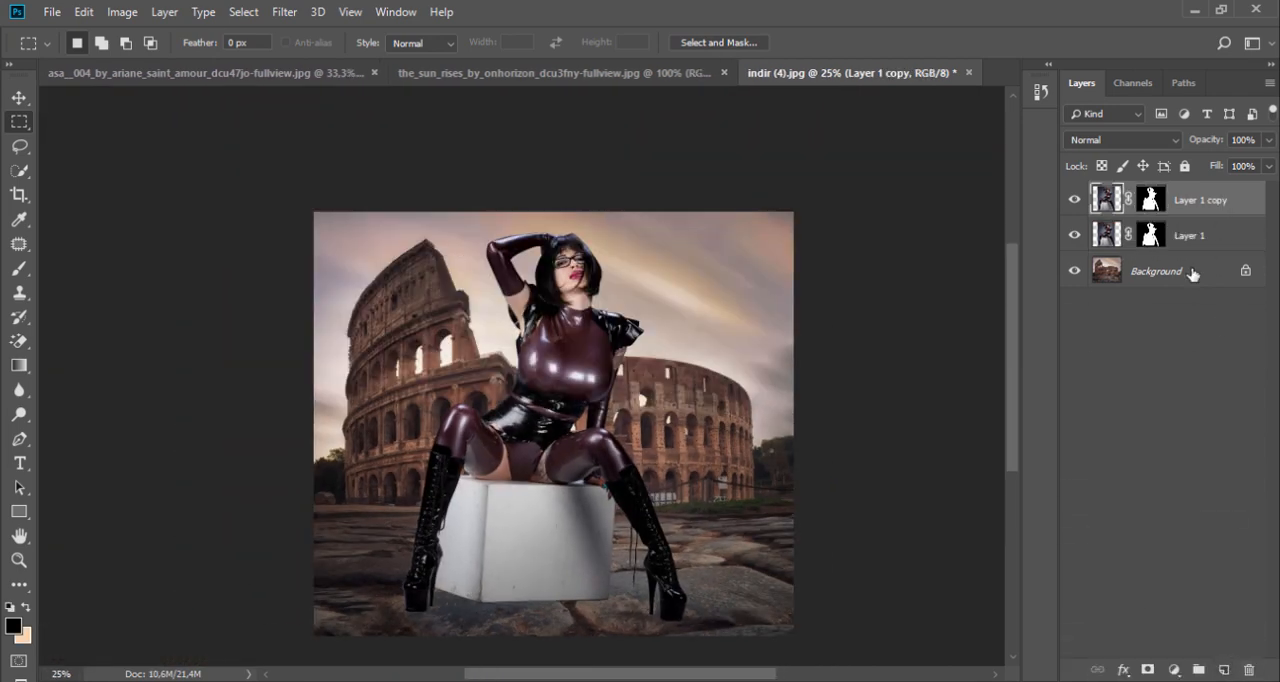
pyautogui.click(1149, 201)
pyautogui.rightClick(1149, 201)
pyautogui.click(1140, 208)
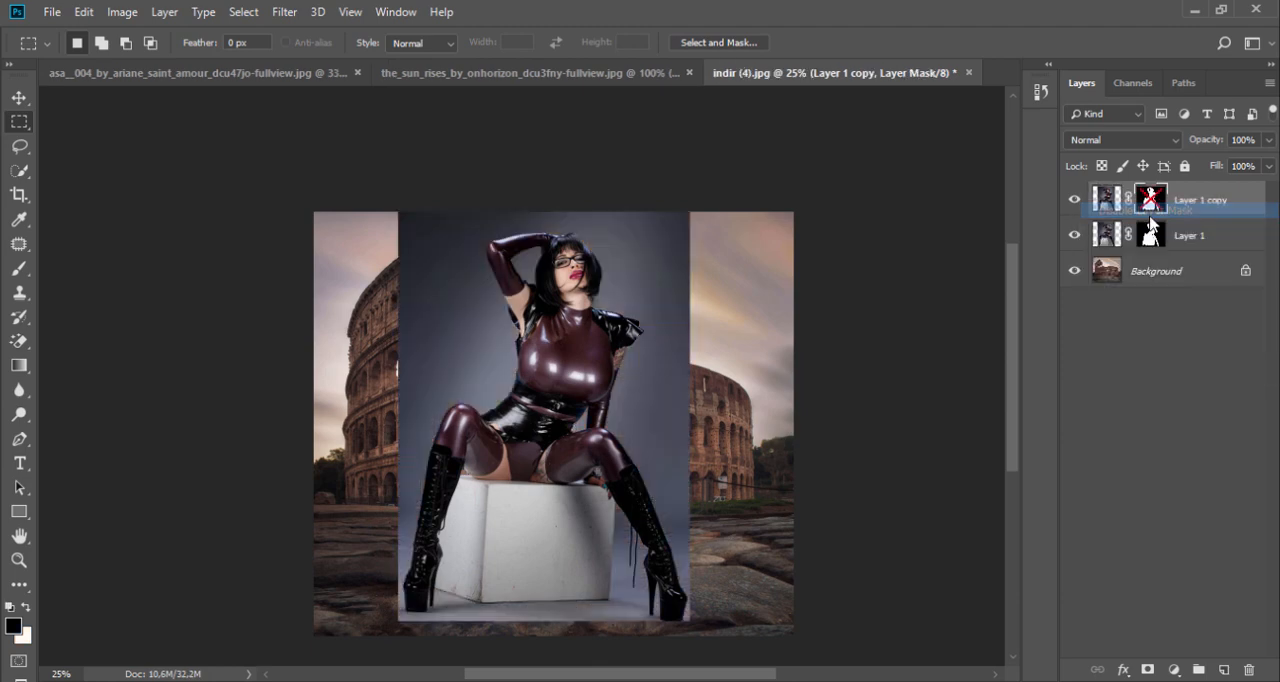
# Step: Set the blend mode of Layer 1 copy to Multiply and re-enable its layer mask
pyautogui.click(1151, 145)
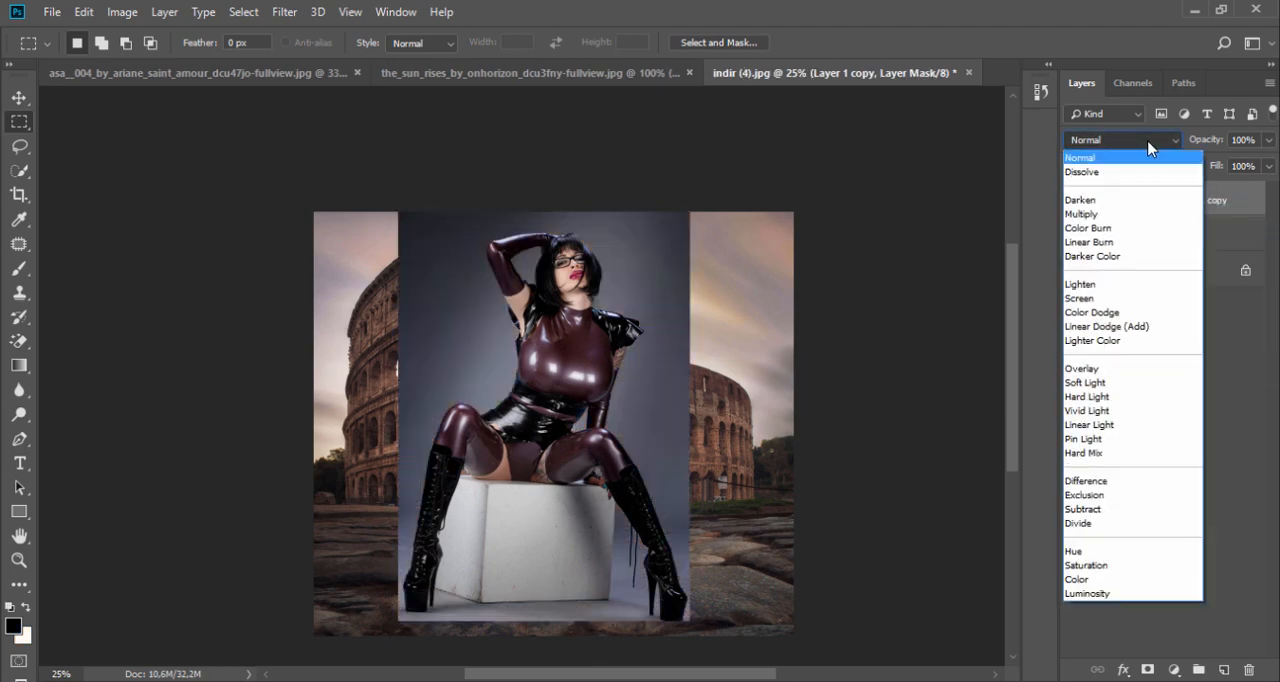
pyautogui.click(1120, 217)
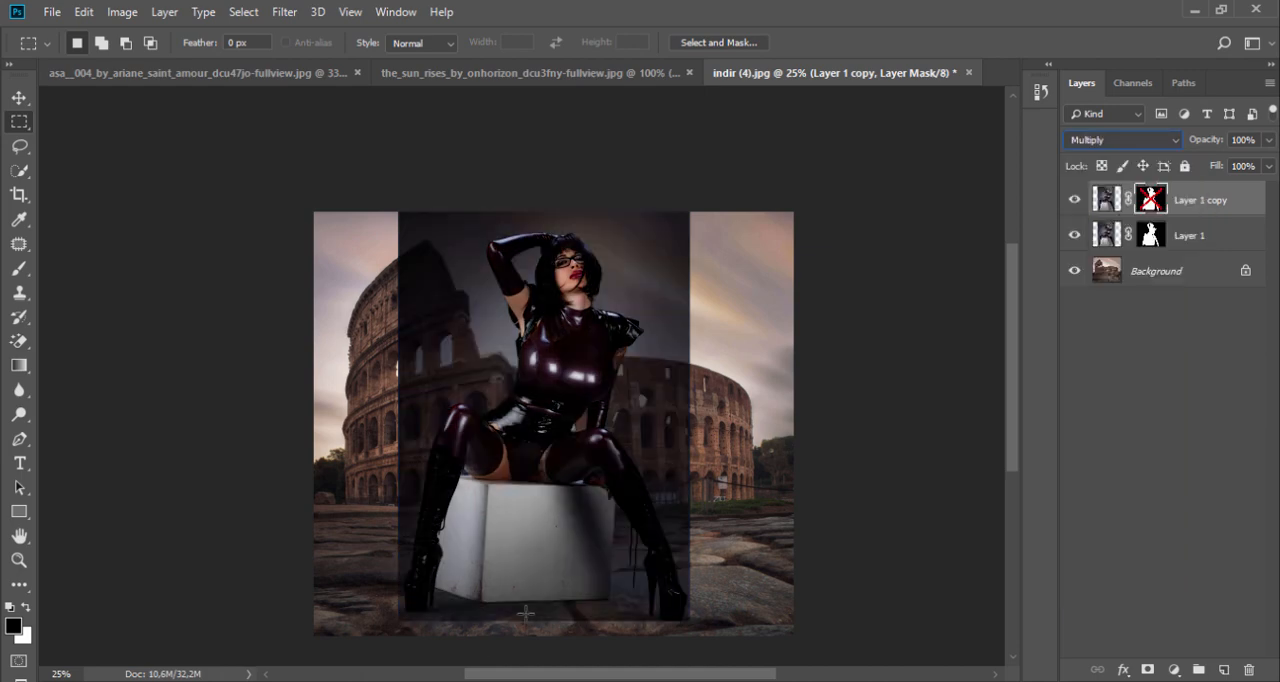
pyautogui.keyDown('shift'); pyautogui.click(1148, 204); pyautogui.keyUp('shift')
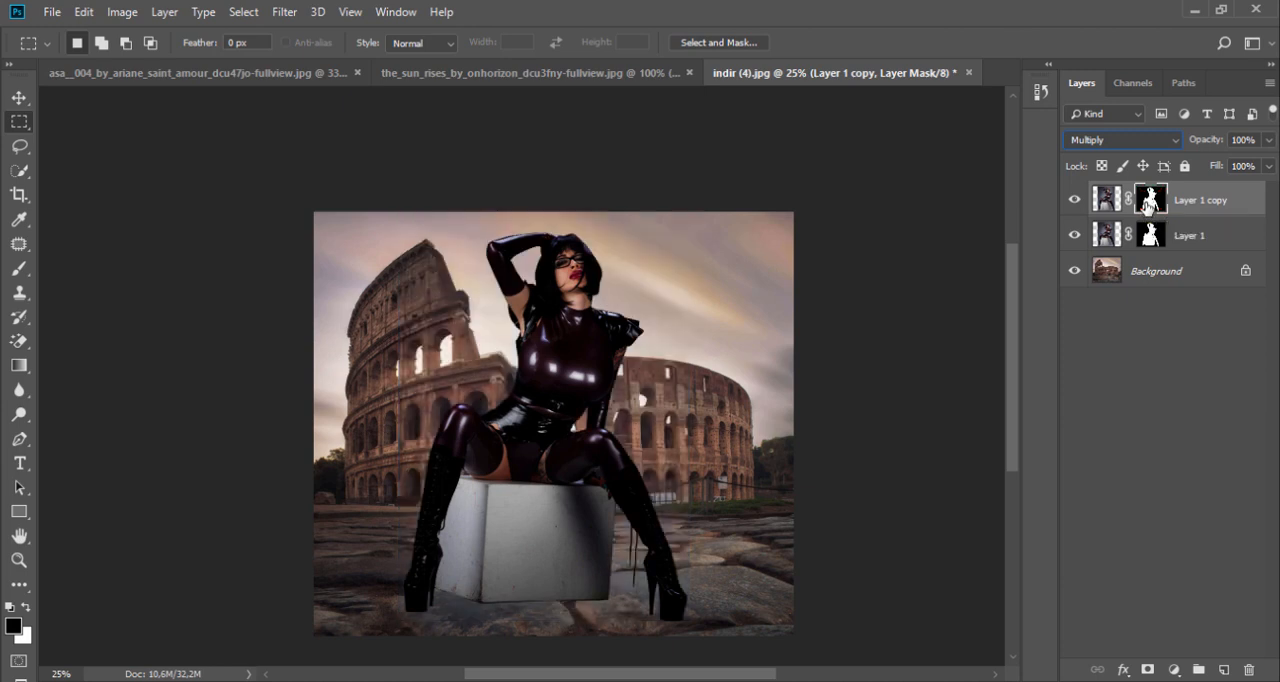
# Step: Paint black over the model's upper body on the copy's layer mask with a 495 px Hard Round brush
pyautogui.click(28, 269)
pyautogui.rightClick(432, 252)
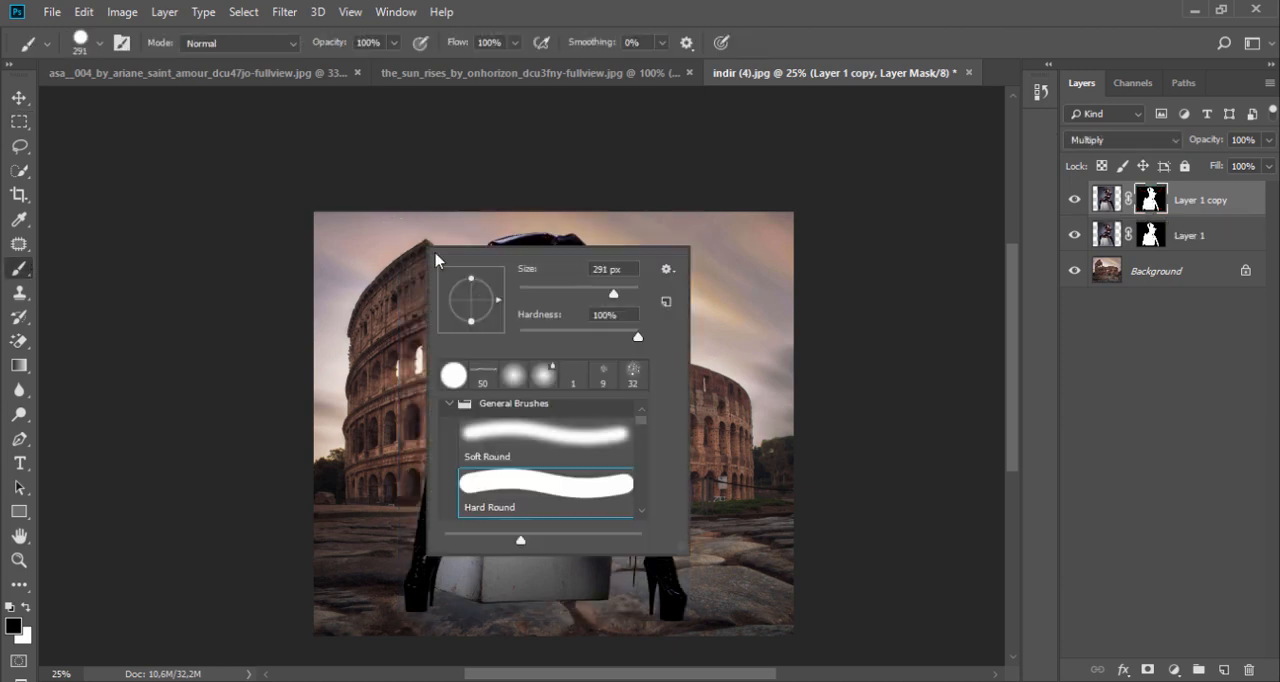
pyautogui.moveTo(622, 293); pyautogui.dragTo(626, 293)
pyautogui.press('Return')
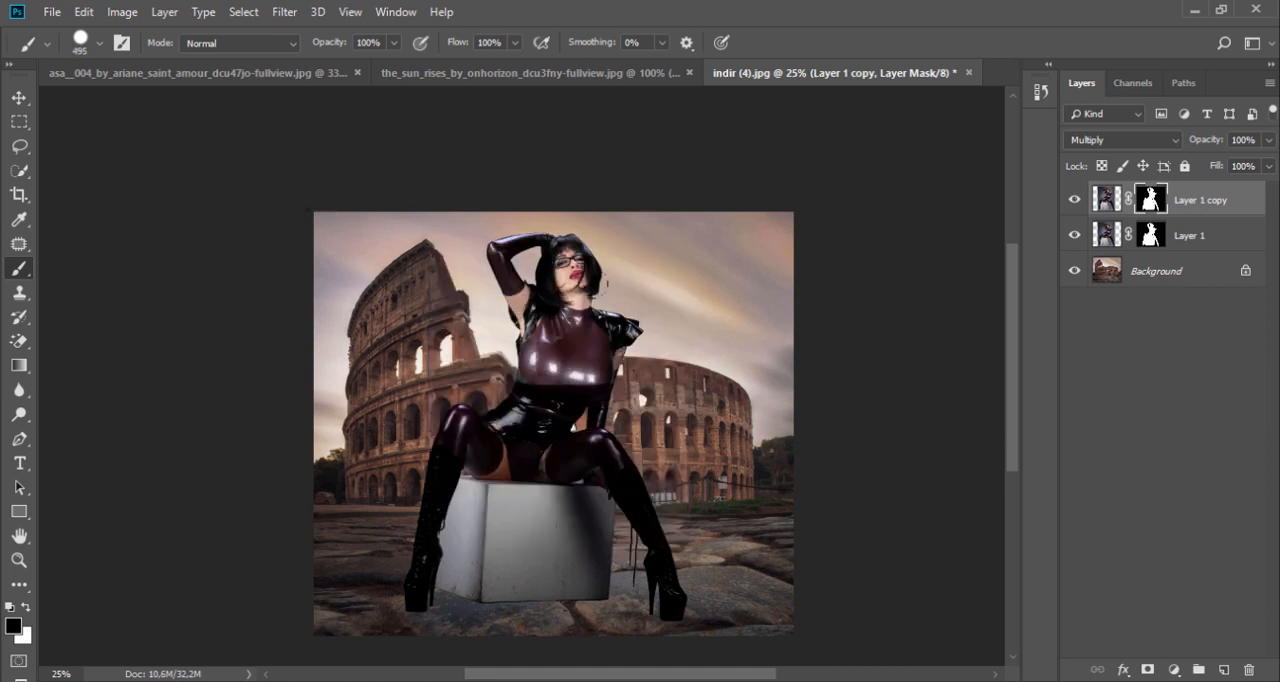
pyautogui.moveTo(572, 332); pyautogui.dragTo(543, 440)
# Step: Switch to the Soft Round brush and paint black on the copy's mask over the legs and upper box, keeping only the lowest part
pyautogui.rightClick(572, 438)
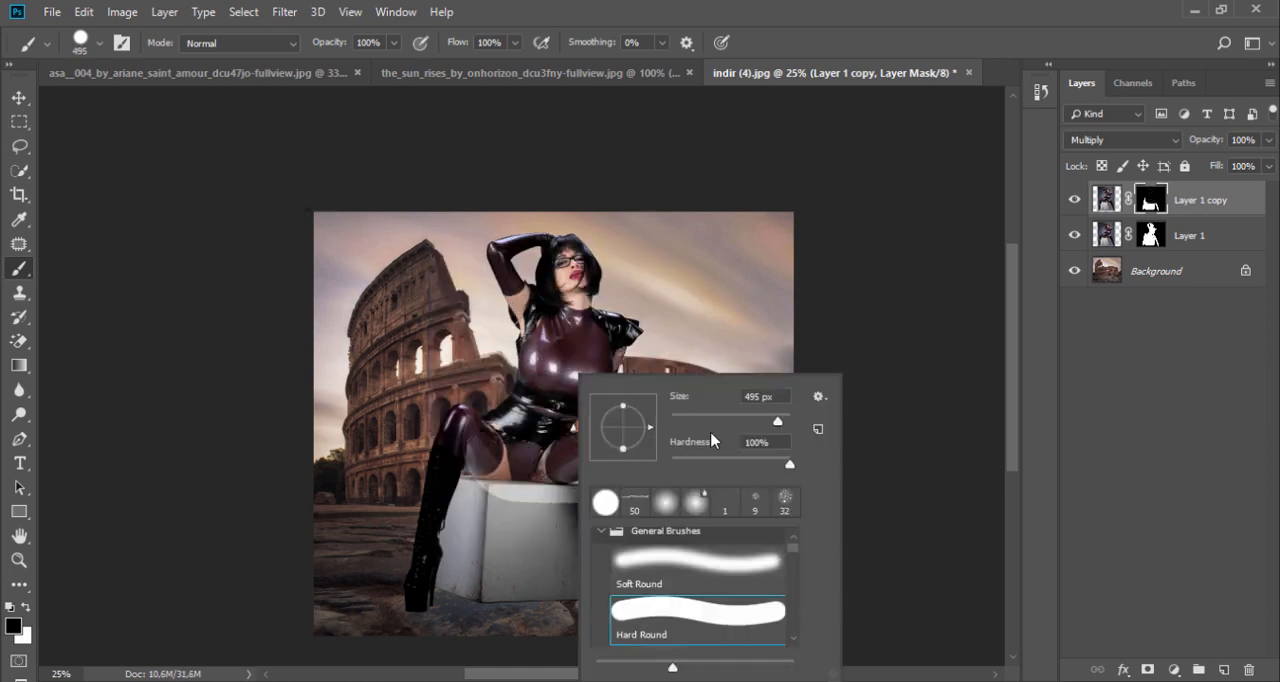
pyautogui.click(684, 566)
pyautogui.press('Return')
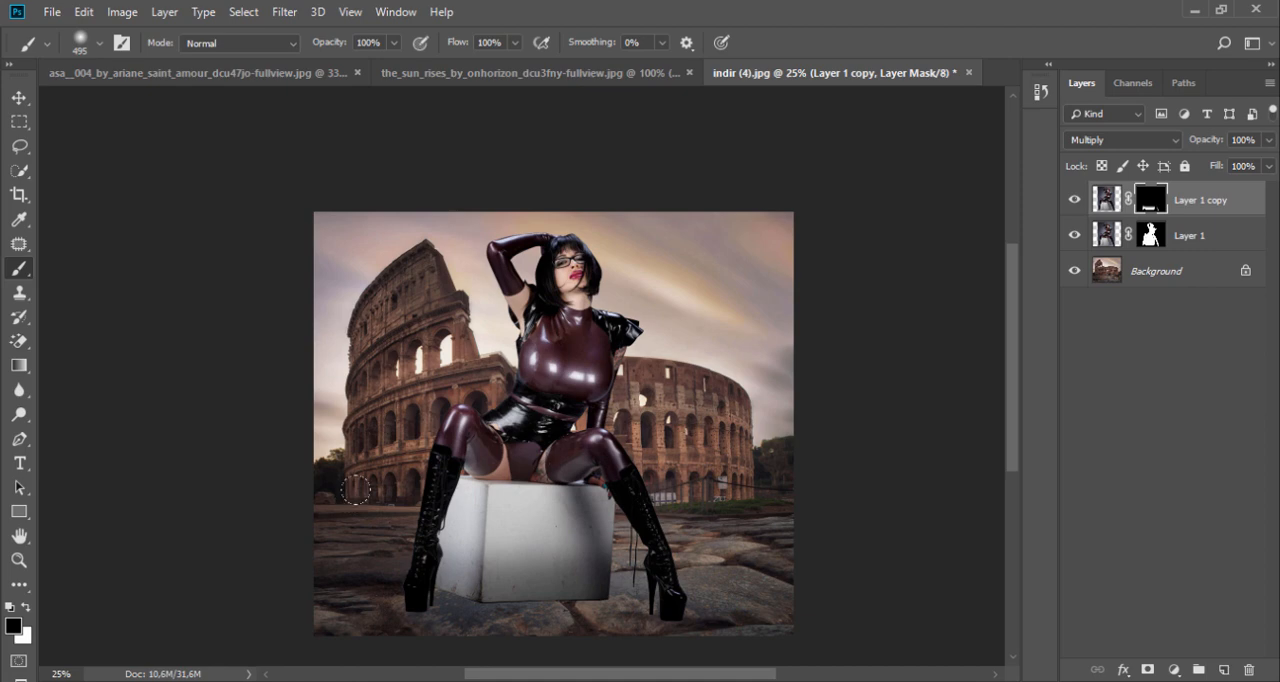
# Step: Compare the image with and without Layer 1 copy, try Overlay on it, and set its blend mode to Darken
pyautogui.click(1072, 202)
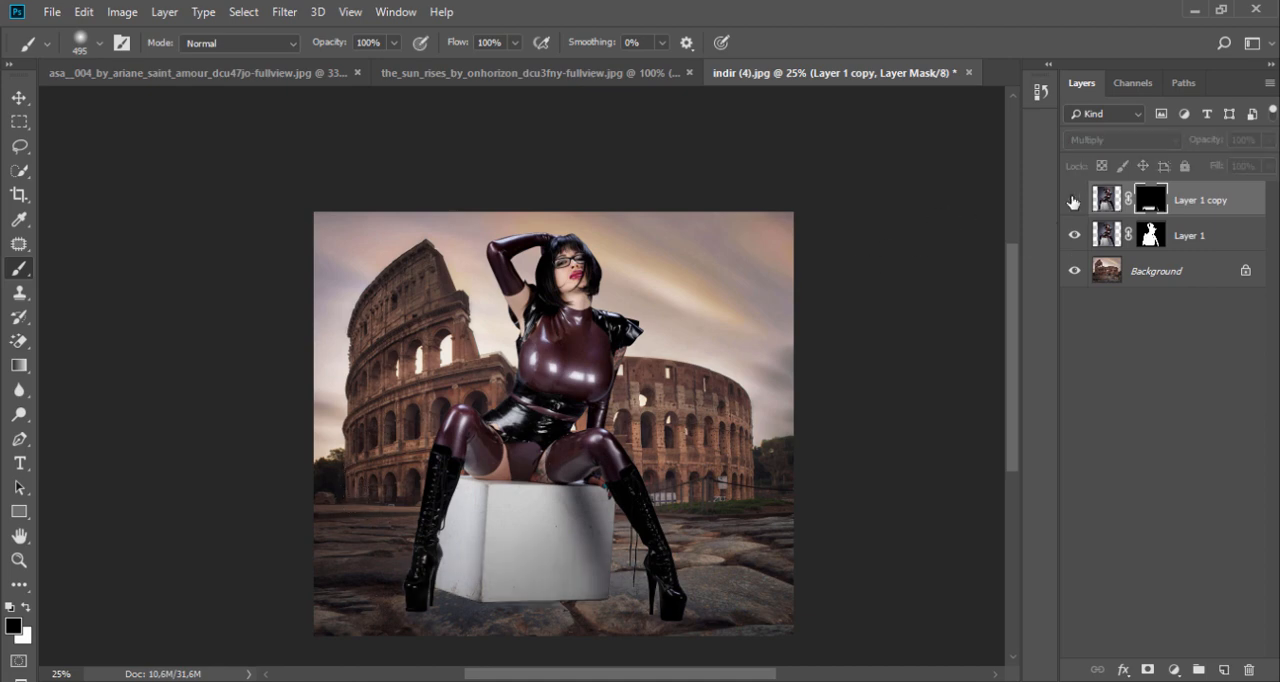
pyautogui.click(1073, 201)
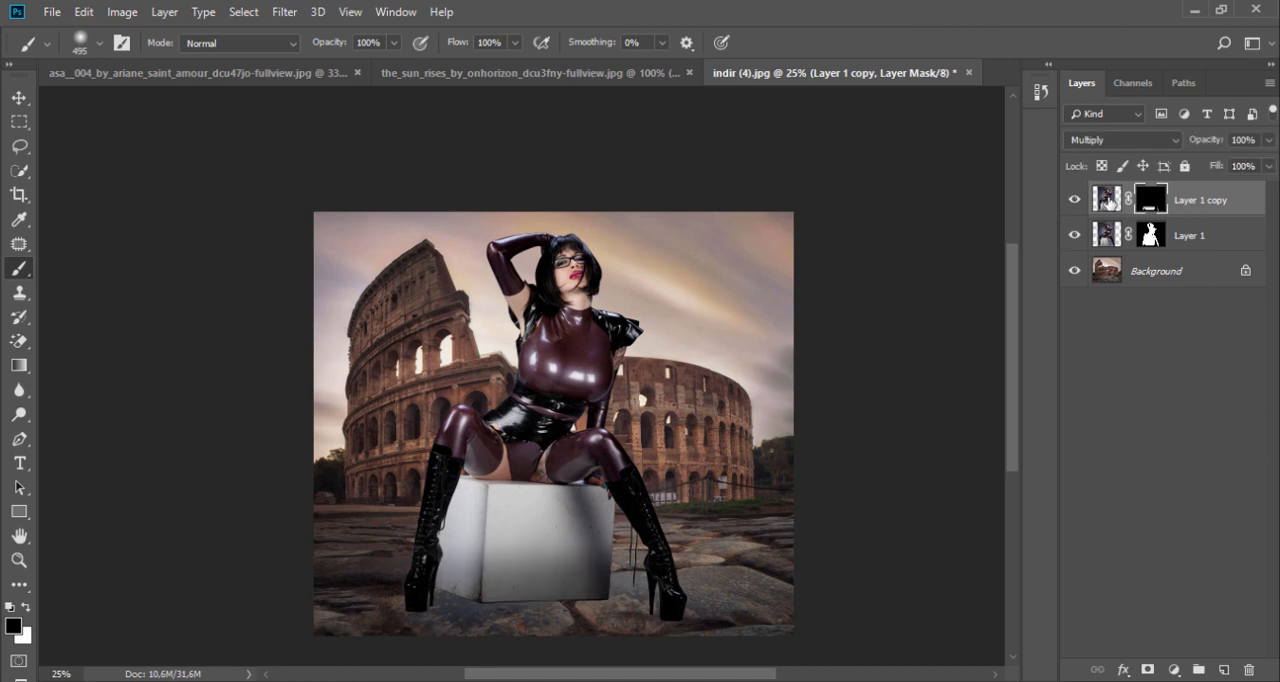
pyautogui.click(1108, 200)
pyautogui.click(1125, 140)
pyautogui.click(1088, 369)
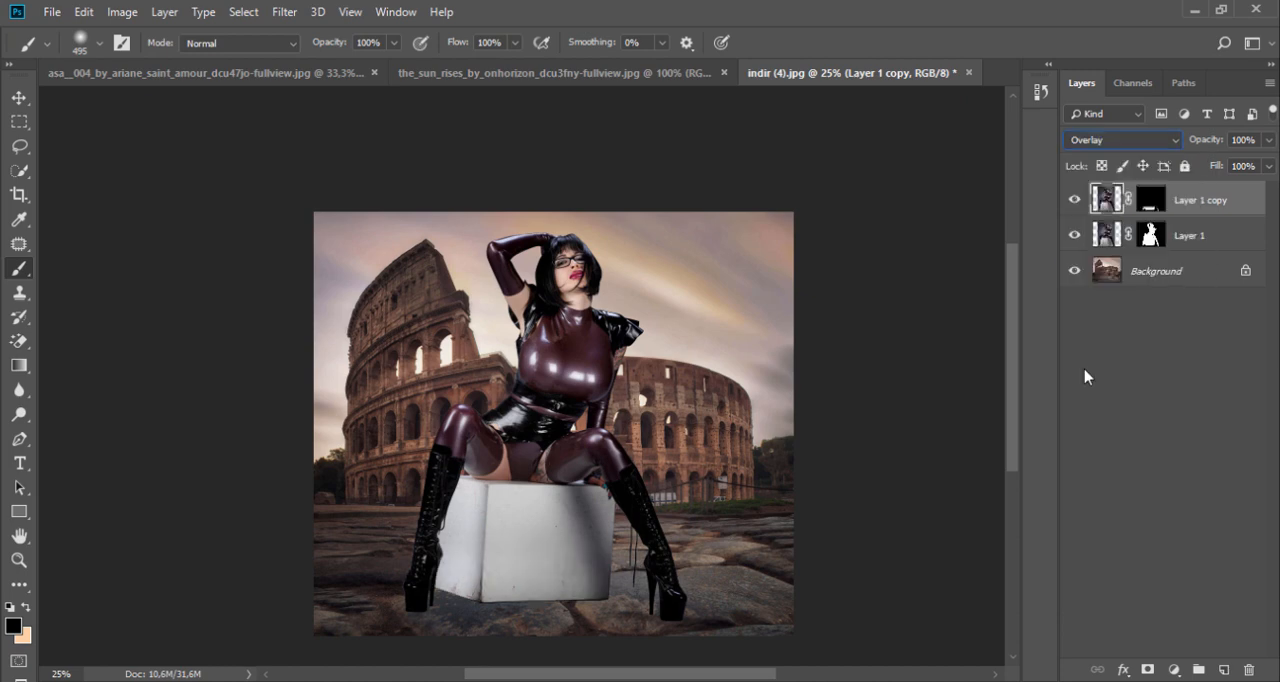
pyautogui.click(1125, 141)
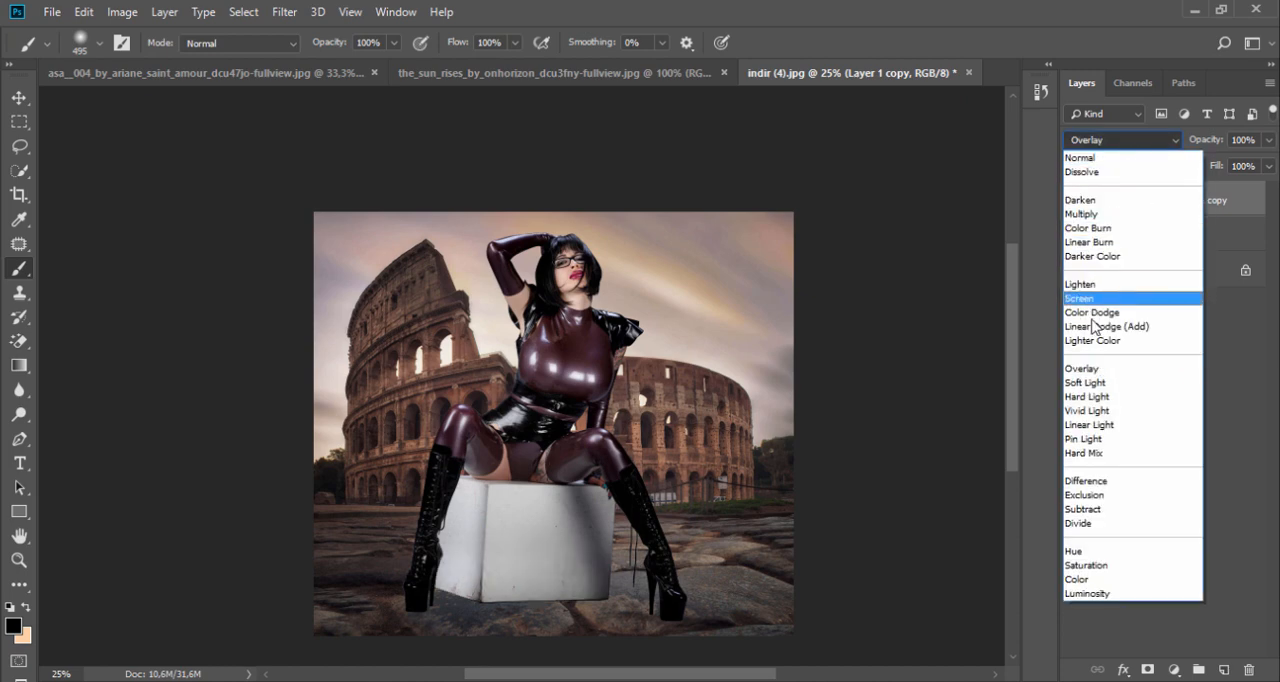
pyautogui.click(1097, 202)
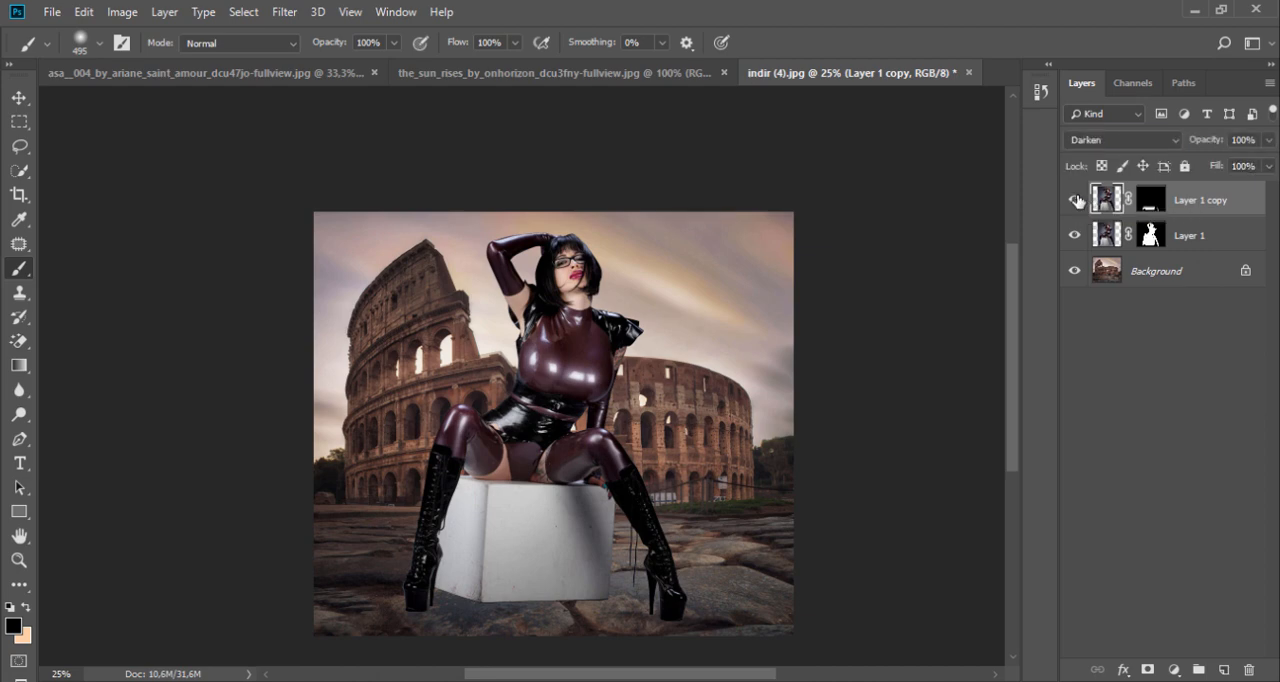
# Step: Toggle both model layers to compare them, leave Layer 1 hidden, and select the layer mask of Layer 1 copy
pyautogui.click(1076, 199)
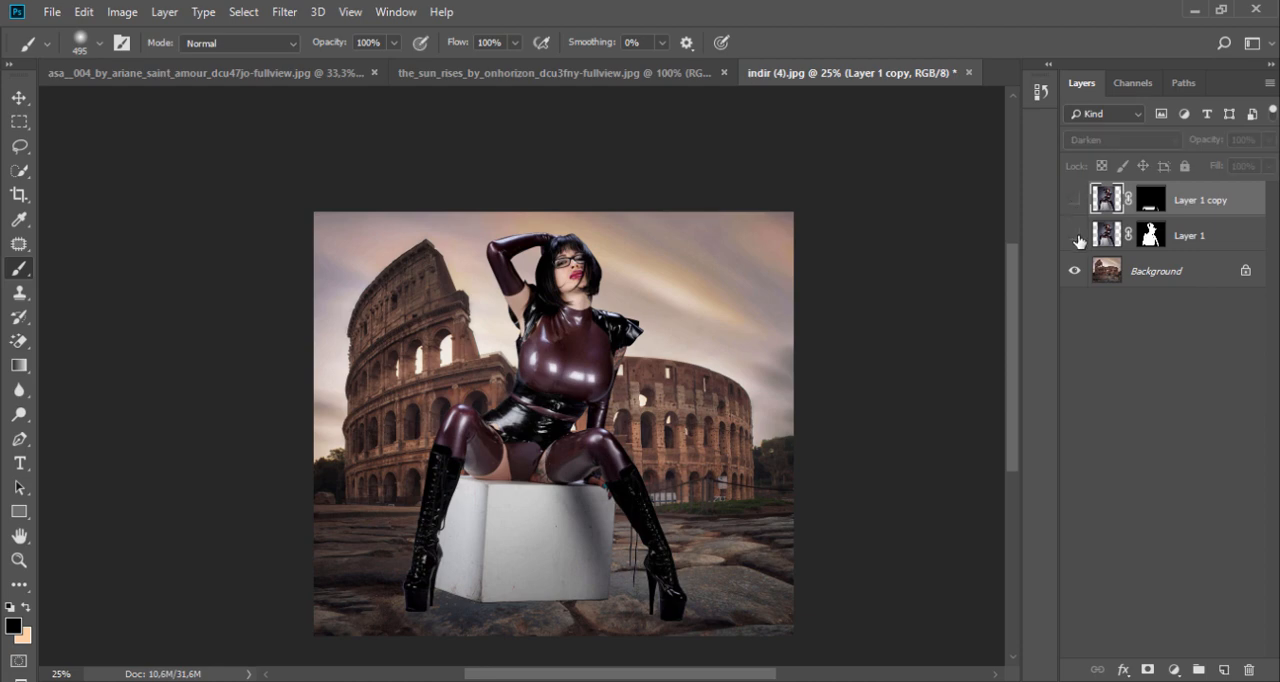
pyautogui.click(1075, 235)
pyautogui.click(1075, 235)
pyautogui.click(1075, 199)
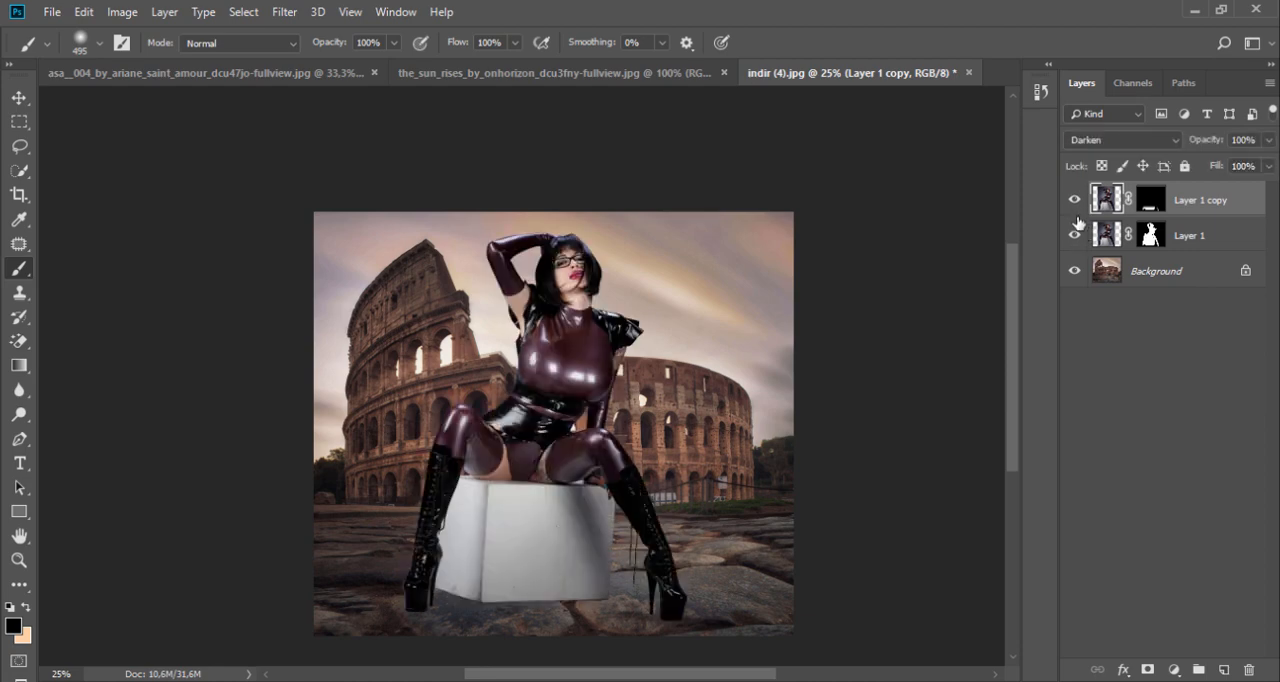
pyautogui.click(1075, 235)
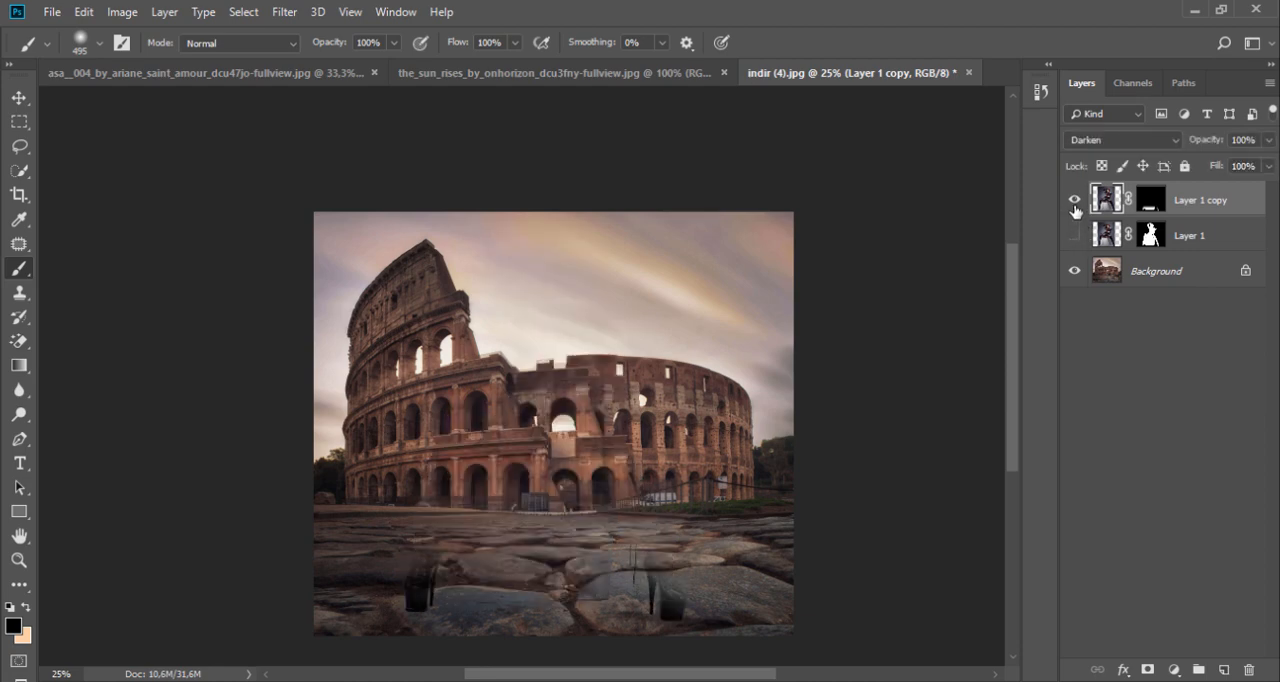
pyautogui.click(1150, 200)
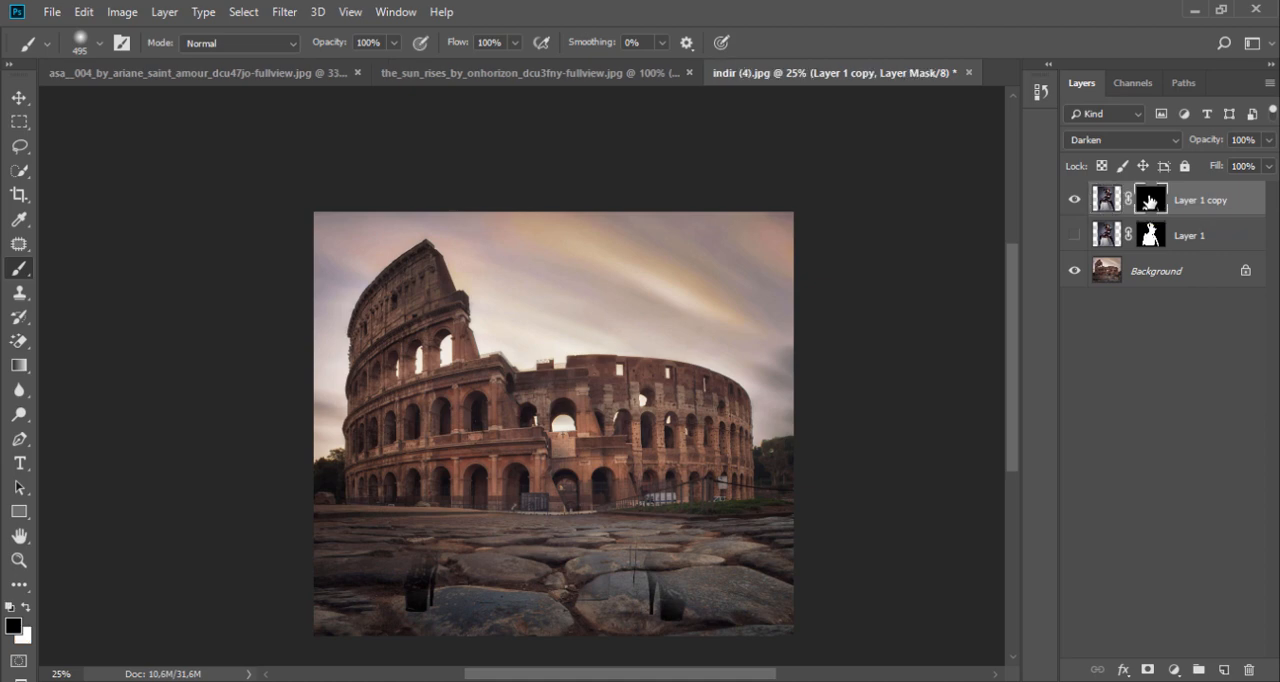
# Step: Set Layer 1 copy's blend mode to Multiply and paint white on its mask over the legs, box and surrounding ground
pyautogui.click(1125, 140)
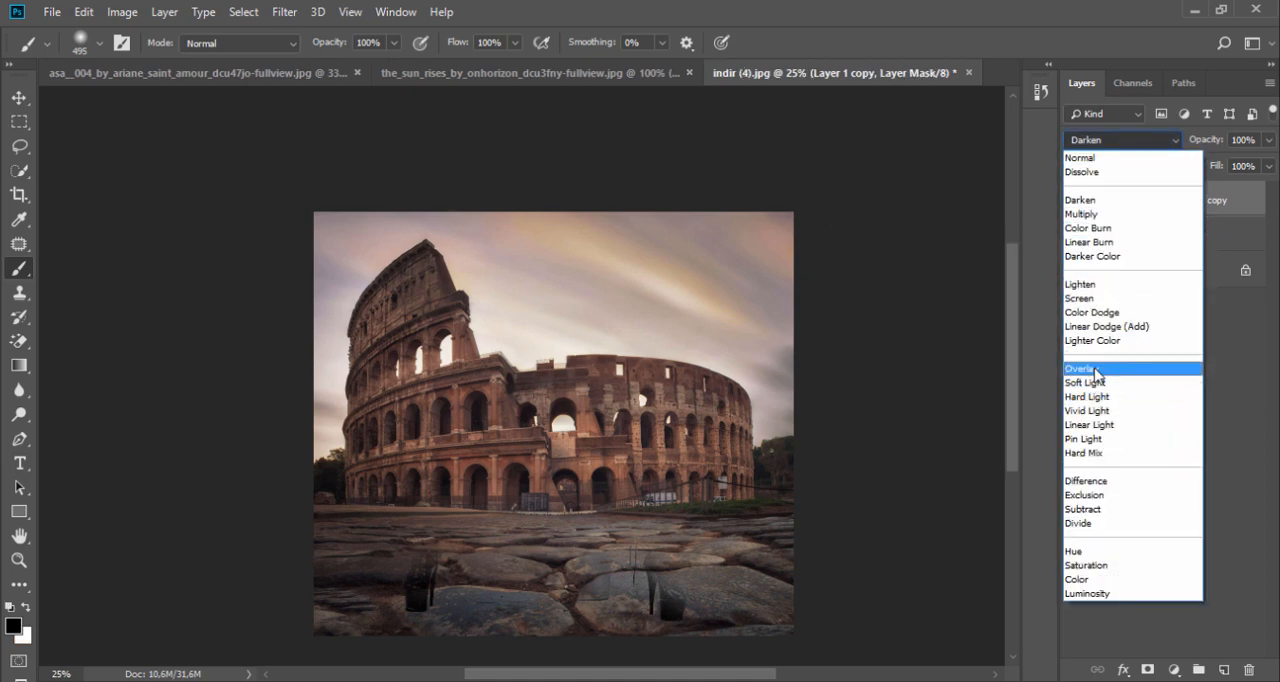
pyautogui.click(1097, 214)
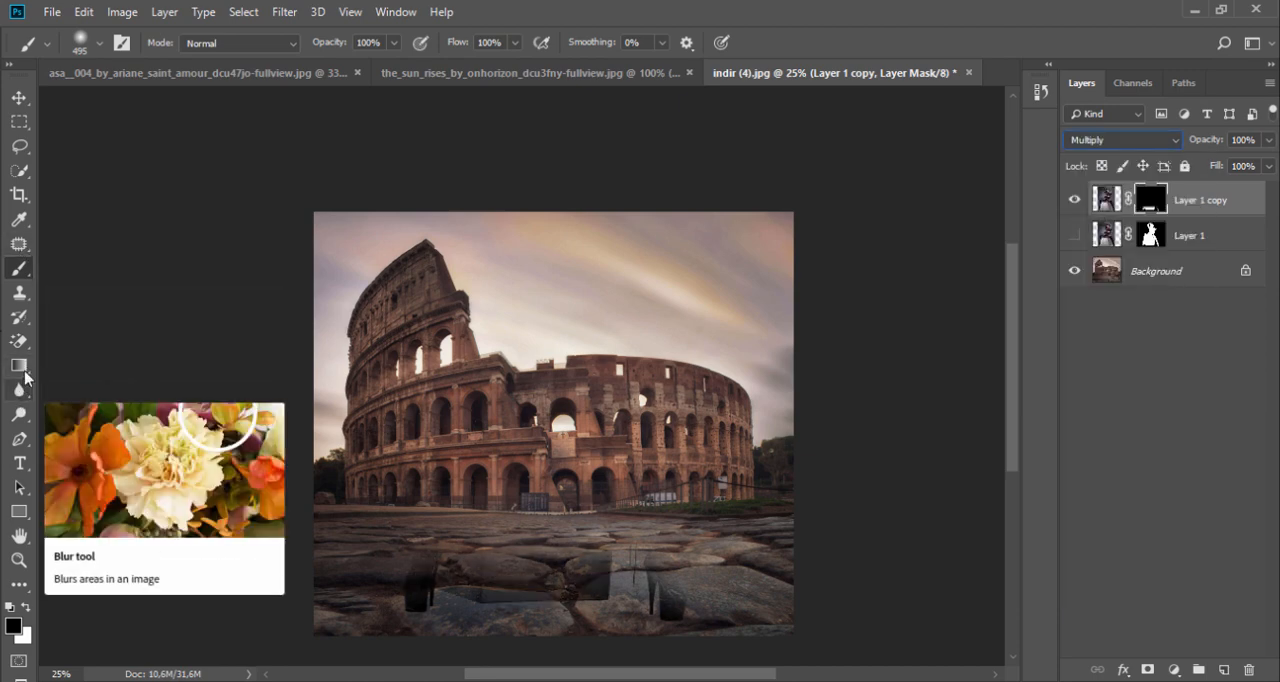
pyautogui.click(26, 607)
pyautogui.moveTo(385, 481)
pyautogui.mouseDown()
pyautogui.moveTo(366, 534)
pyautogui.moveTo(506, 542)
pyautogui.moveTo(504, 555)
pyautogui.moveTo(378, 565)
pyautogui.moveTo(642, 566)
pyautogui.moveTo(584, 581)
pyautogui.moveTo(524, 572)
pyautogui.moveTo(494, 509)
pyautogui.moveTo(558, 488)
pyautogui.moveTo(532, 483)
pyautogui.moveTo(587, 503)
pyautogui.moveTo(388, 525)
pyautogui.moveTo(557, 535)
pyautogui.moveTo(519, 546)
pyautogui.moveTo(546, 551)
pyautogui.moveTo(397, 556)
pyautogui.moveTo(380, 504)
pyautogui.moveTo(552, 495)
pyautogui.mouseUp()
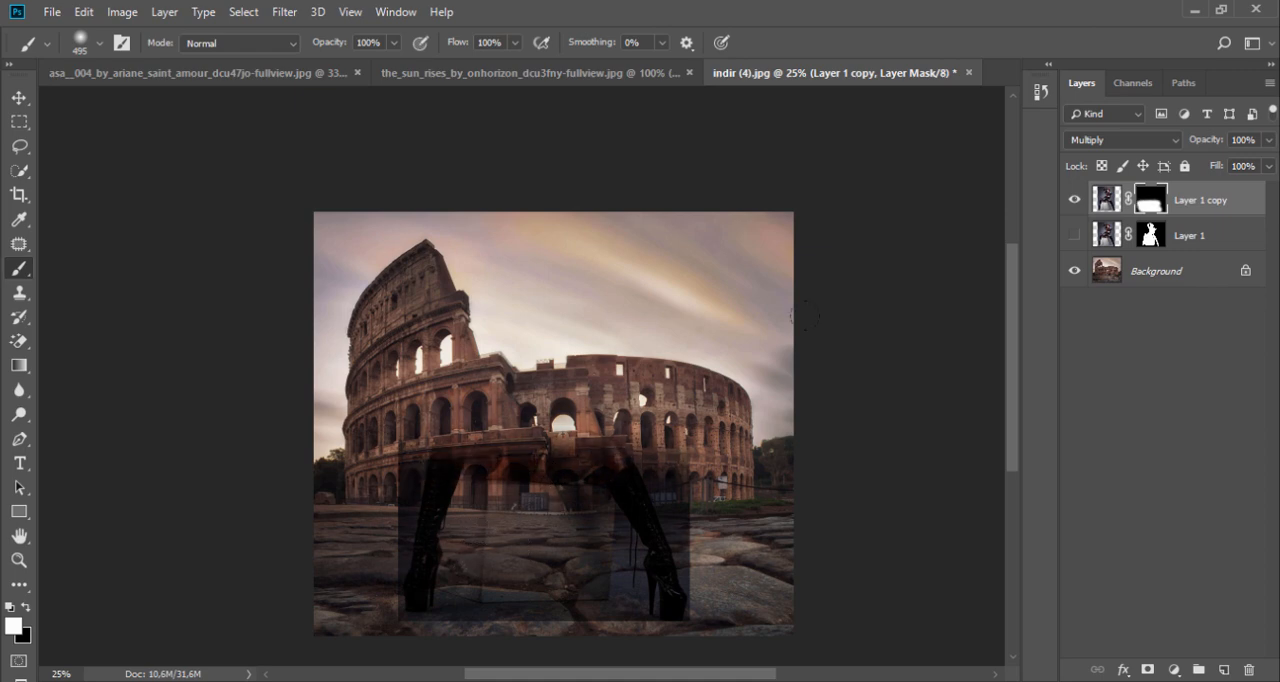
# Step: Try other blend modes on Layer 1 copy, including Overlay, Darken, Color Burn and Hard Light
pyautogui.click(1121, 143)
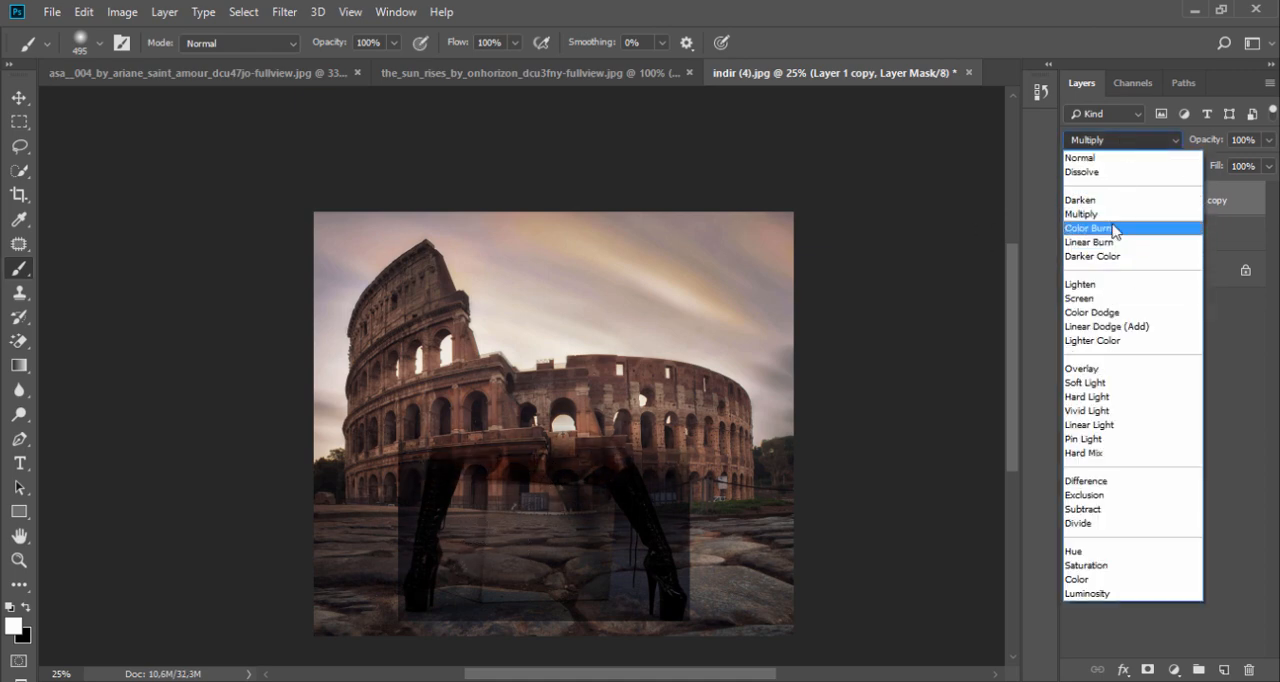
pyautogui.click(1106, 369)
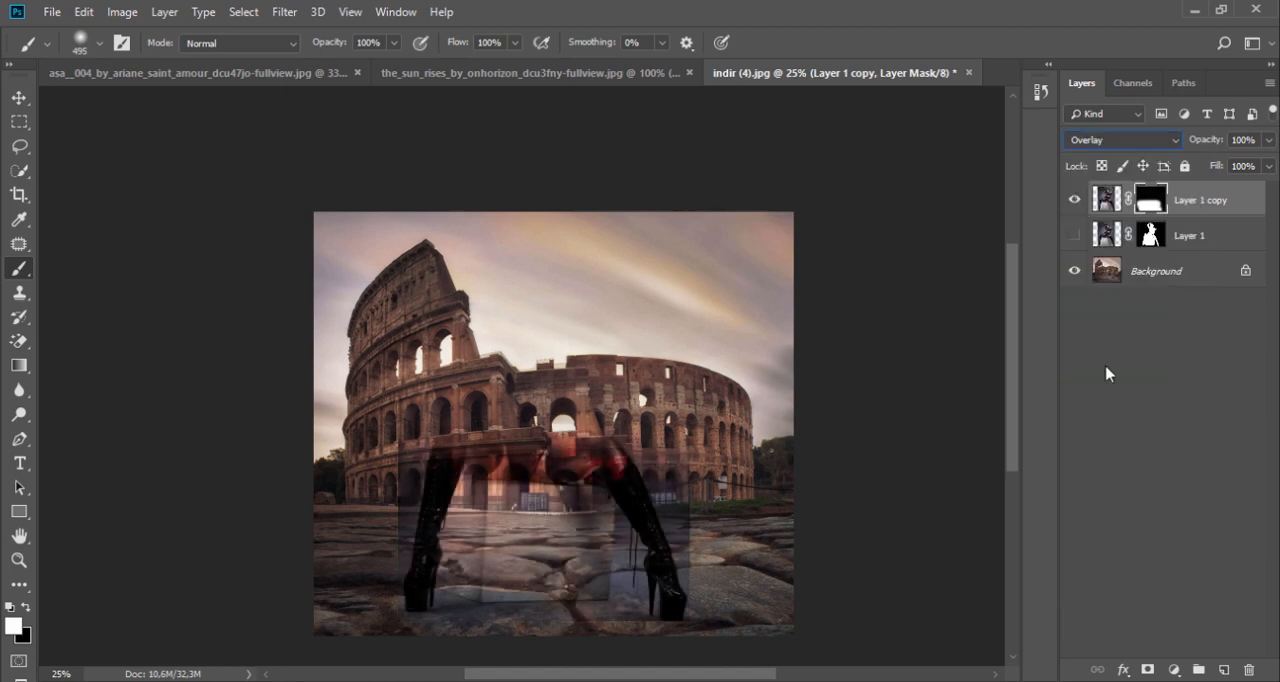
pyautogui.click(1122, 143)
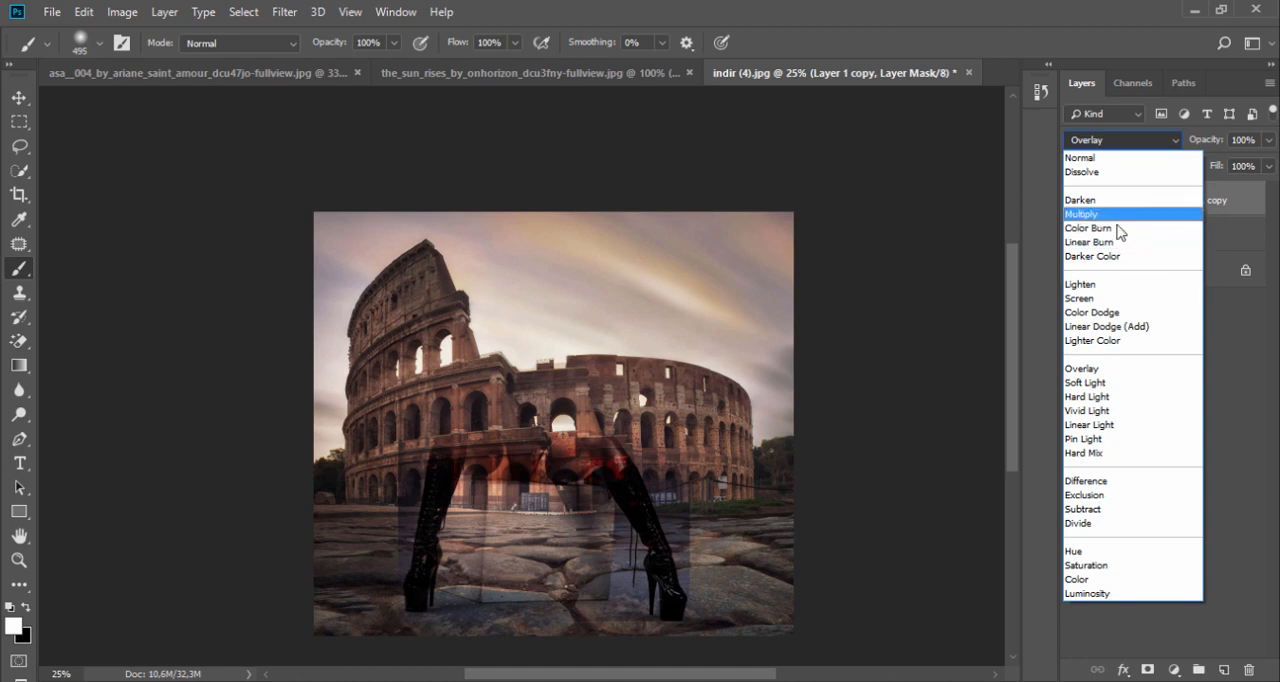
pyautogui.click(1119, 201)
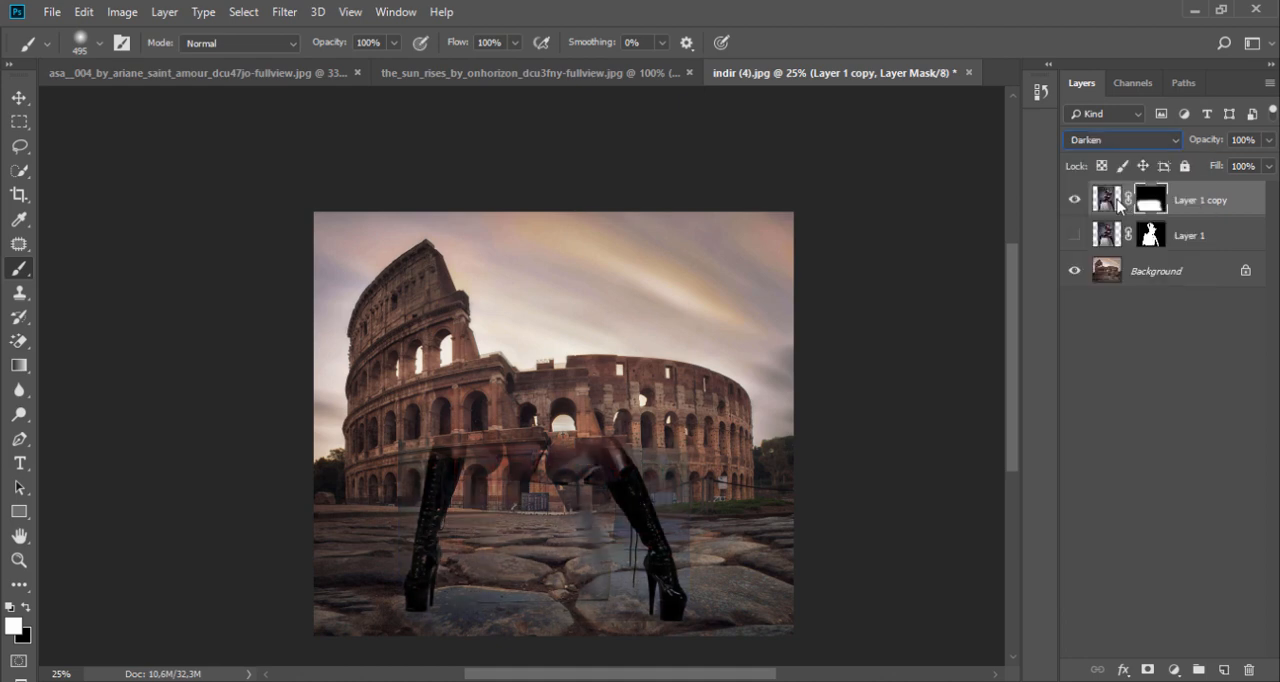
pyautogui.press('Down')
pyautogui.press('Down')
pyautogui.press('Down')
pyautogui.press('Down')
pyautogui.press('Down')
pyautogui.press('Down')
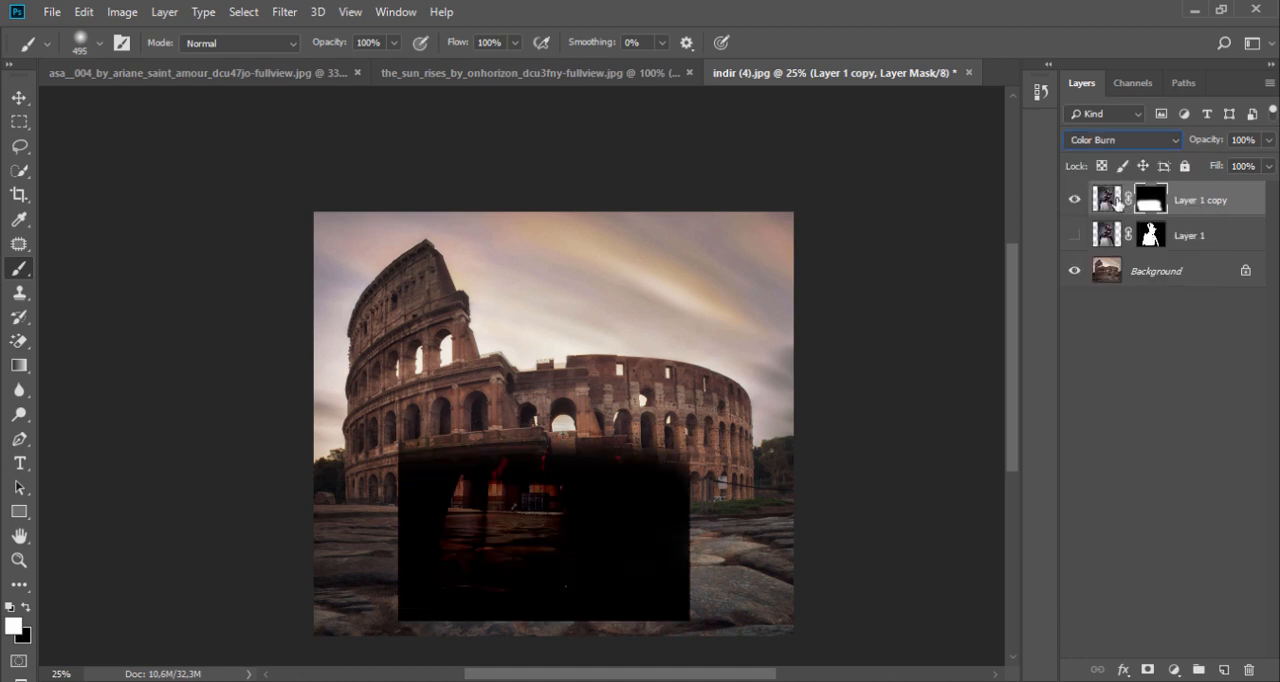
pyautogui.press('Down')
pyautogui.press('Down')
pyautogui.press('Down')
pyautogui.press('Down')
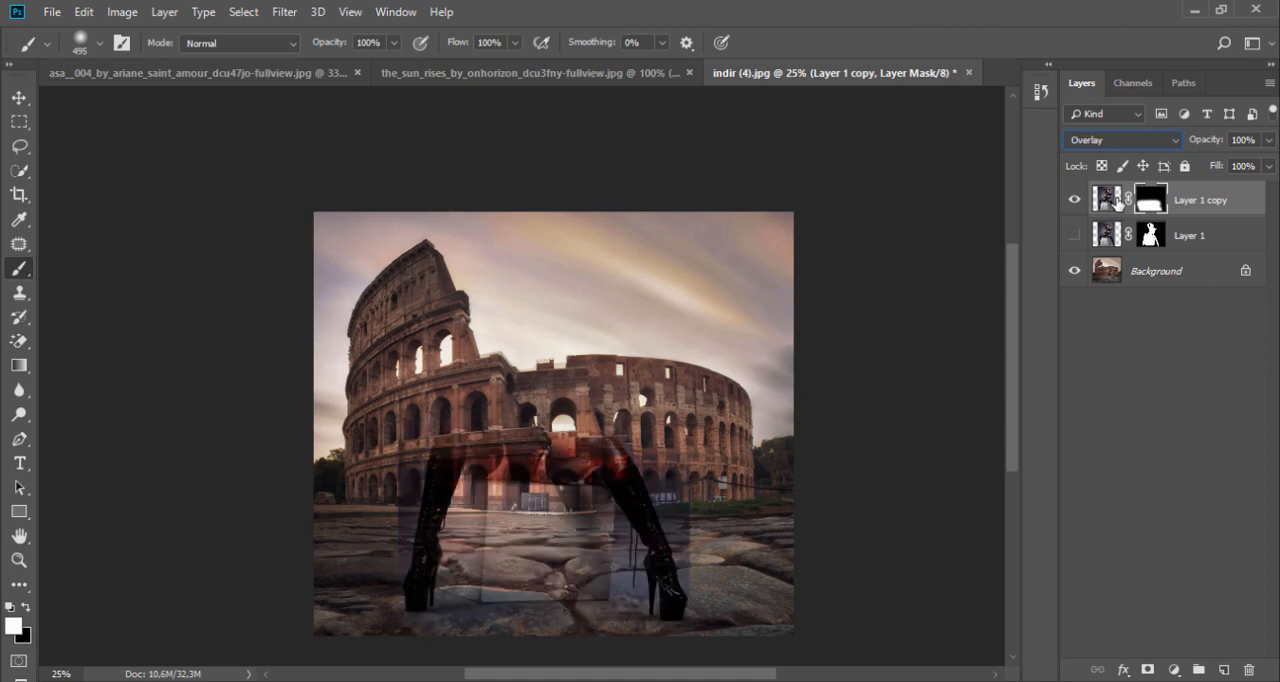
pyautogui.press('Down')
pyautogui.press('Down')
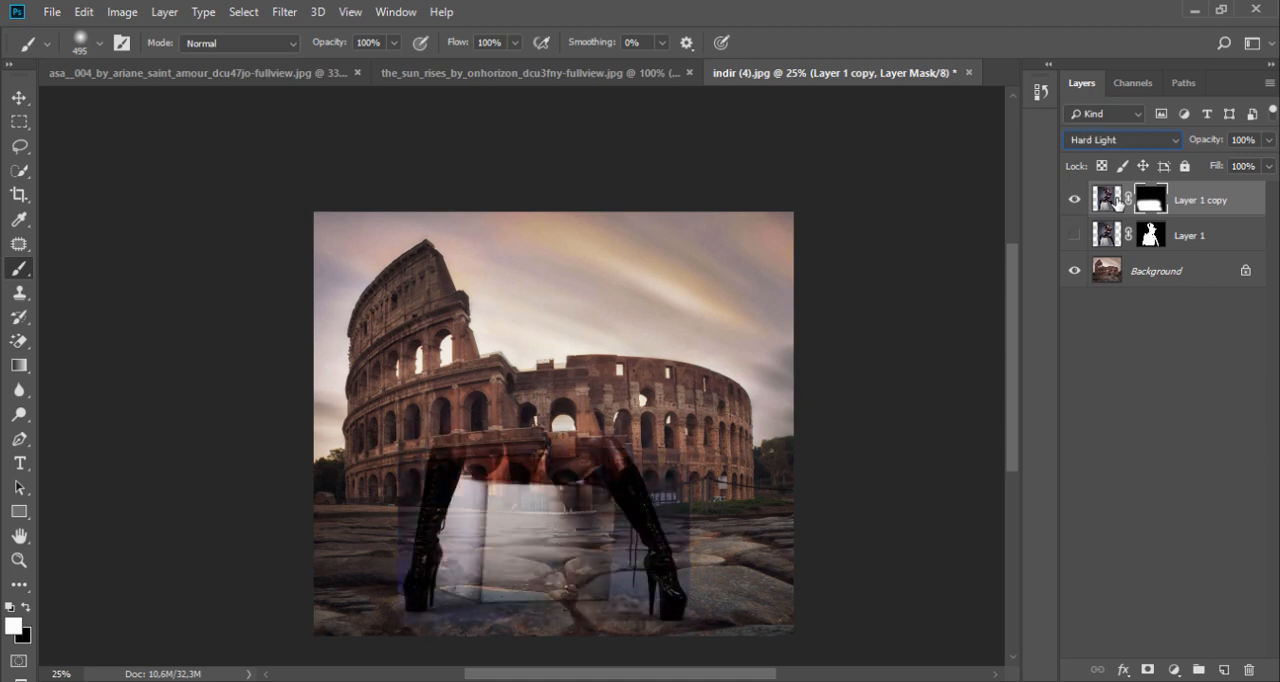
pyautogui.press('Down')
# Step: Compare Darken with Multiply on Layer 1 copy and leave its blend mode on Multiply
pyautogui.click(1133, 141)
pyautogui.click(1122, 201)
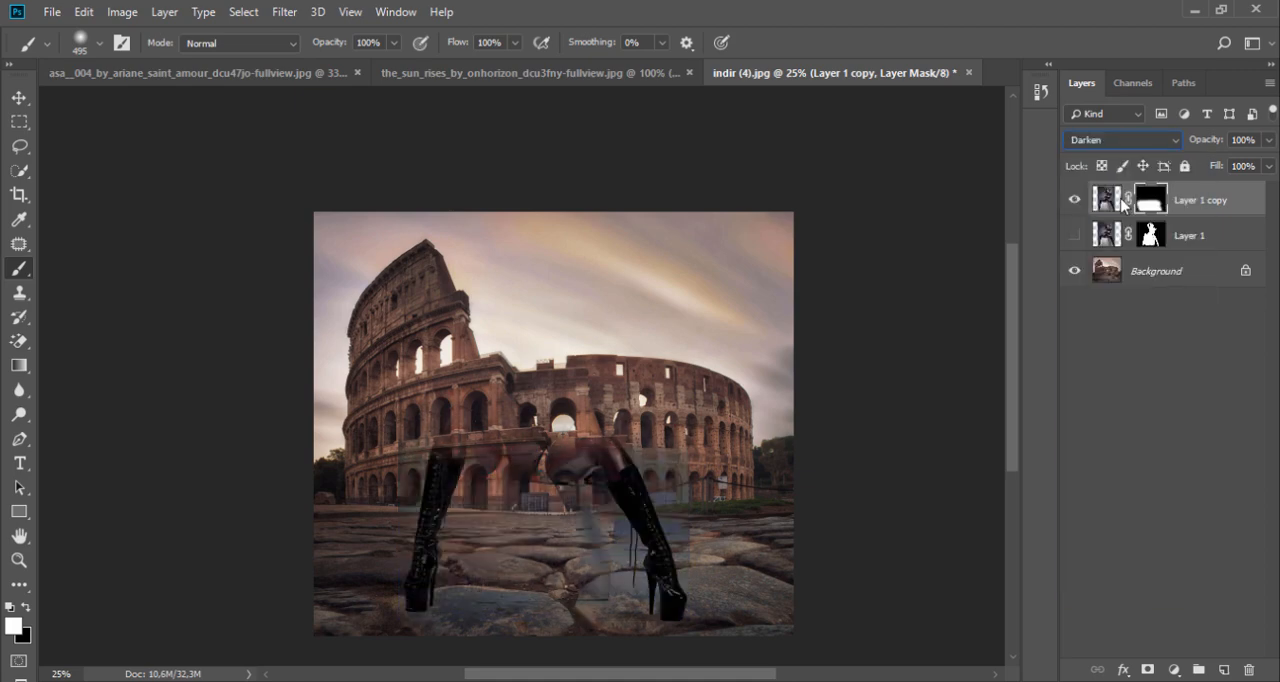
pyautogui.press('Down')
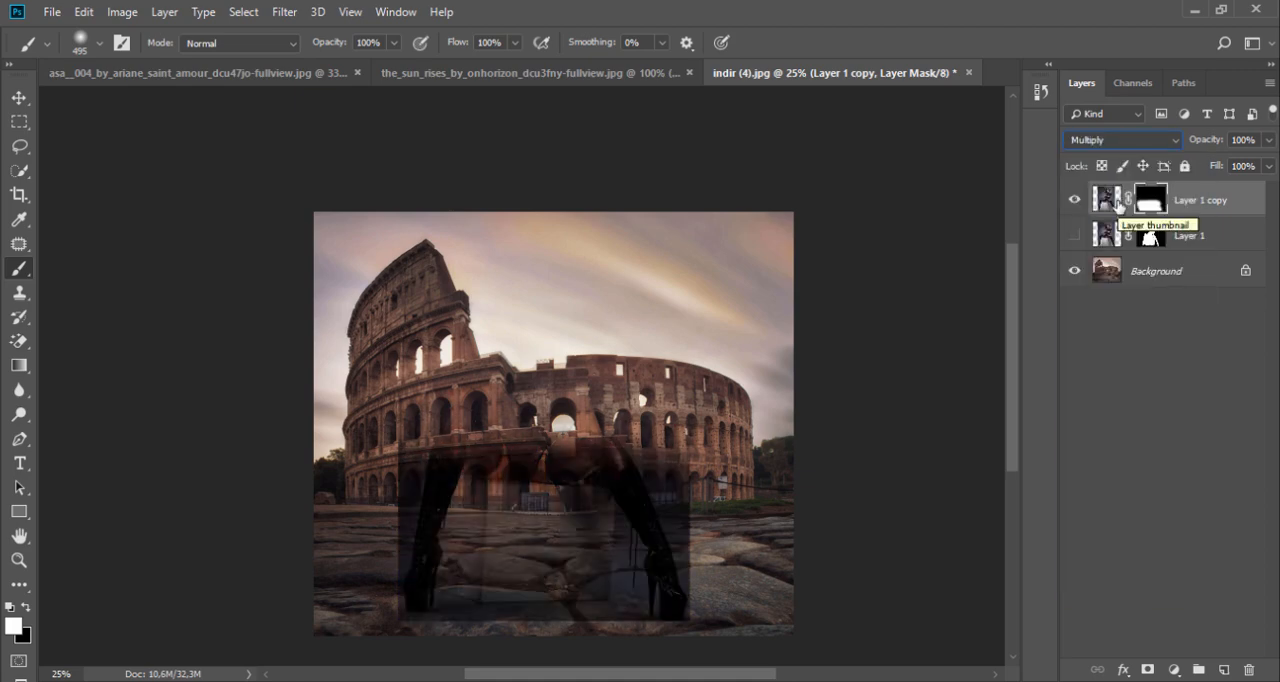
pyautogui.press('Down')
pyautogui.press('Up')
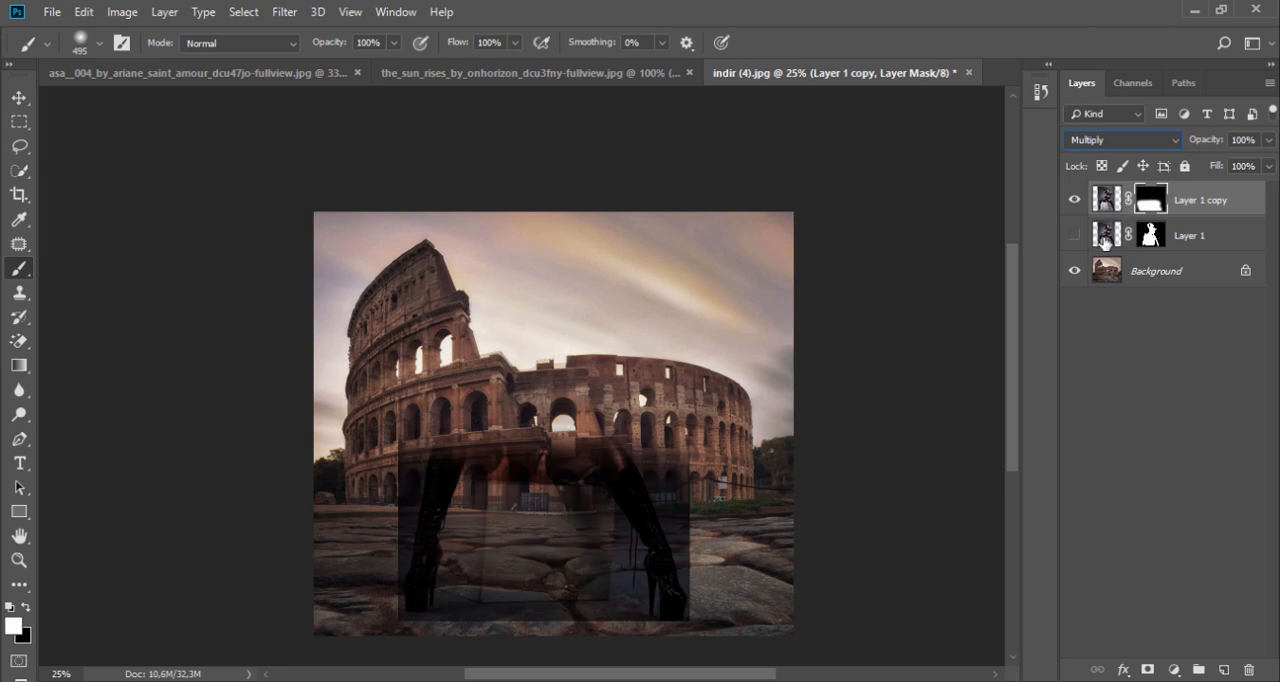
# Step: Paint black on Layer 1 copy's mask over the Colosseum and upper legs, keeping only the shadowed ground around the boots and box
pyautogui.moveTo(424, 298); pyautogui.dragTo(446, 445)
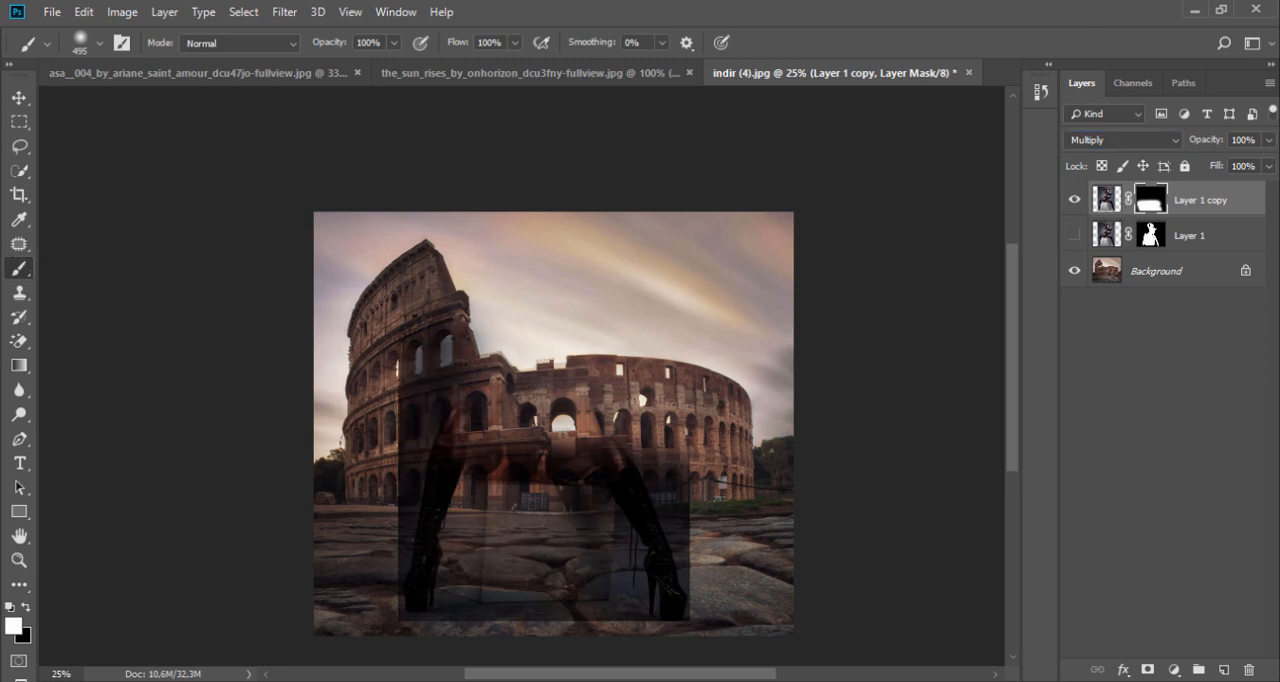
pyautogui.click(27, 607)
pyautogui.moveTo(424, 302)
pyautogui.mouseDown()
pyautogui.moveTo(430, 440)
pyautogui.moveTo(390, 472)
pyautogui.moveTo(430, 500)
pyautogui.moveTo(630, 445)
pyautogui.moveTo(678, 530)
pyautogui.moveTo(682, 512)
pyautogui.moveTo(600, 480)
pyautogui.moveTo(456, 476)
pyautogui.mouseUp()
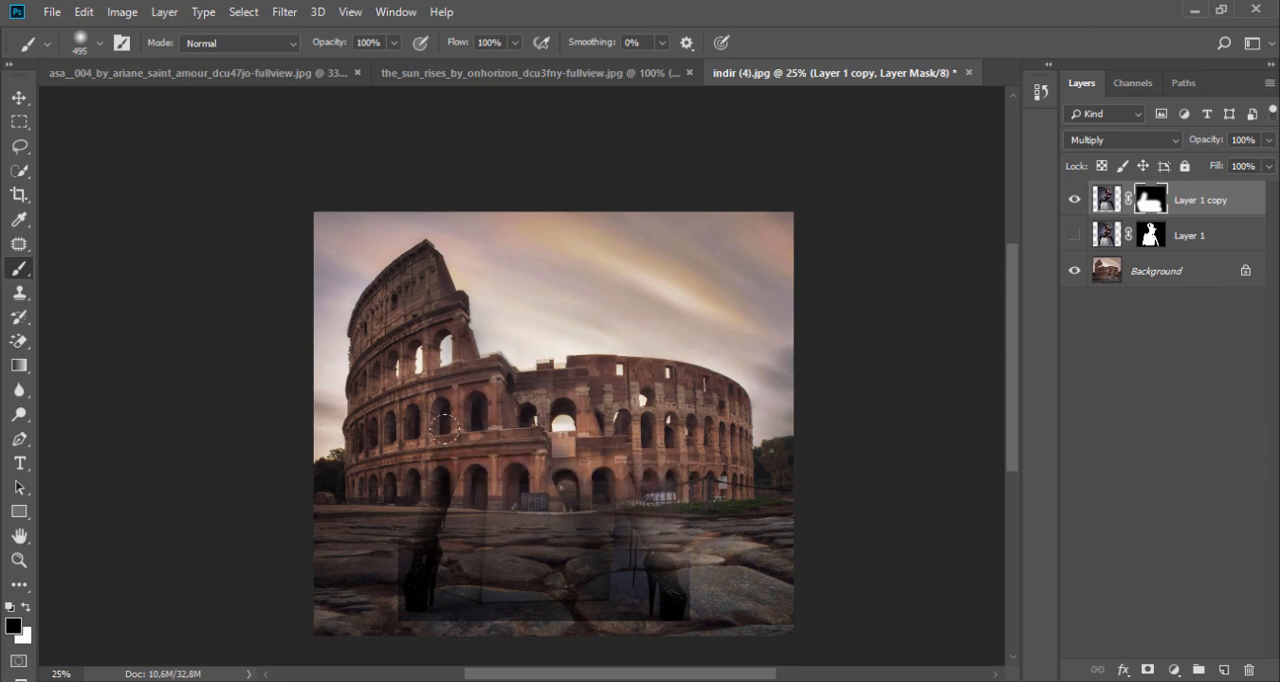
# Step: Show Layer 1 and paint black on the copy's mask over the shadow's hard outer edges, reducing the Soft Round brush to 174 px
pyautogui.click(1075, 235)
pyautogui.moveTo(343, 519); pyautogui.dragTo(343, 517)
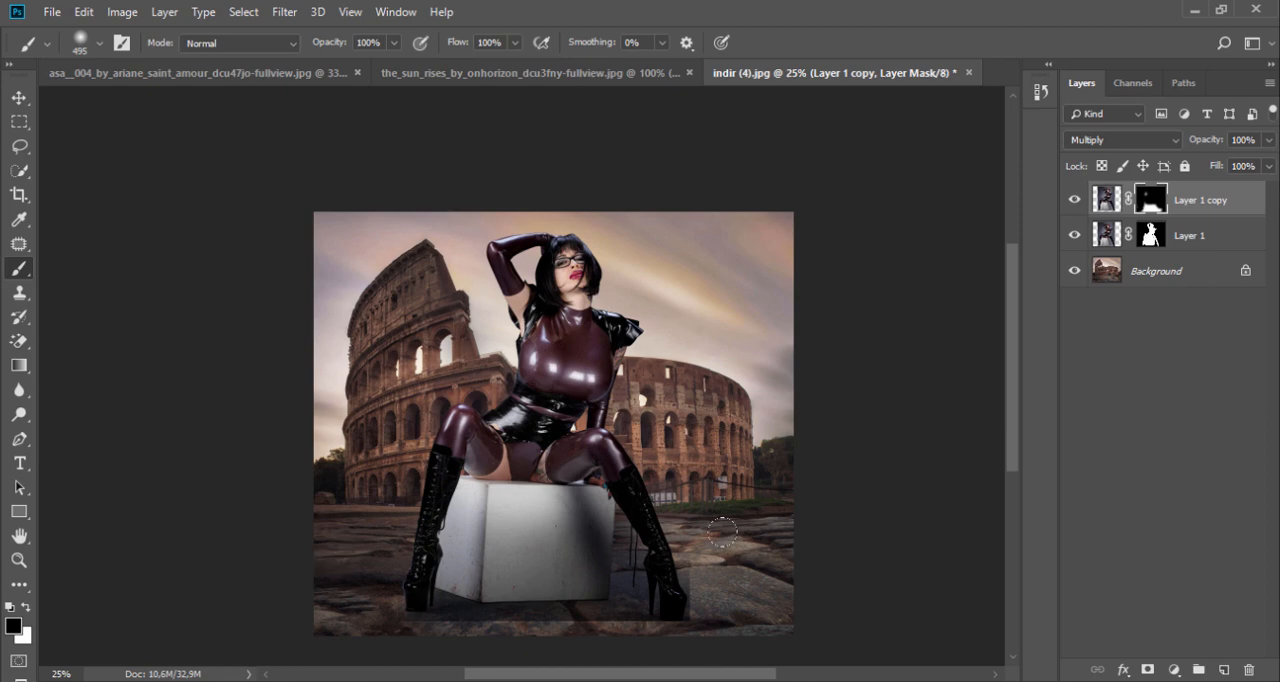
pyautogui.rightClick(710, 440)
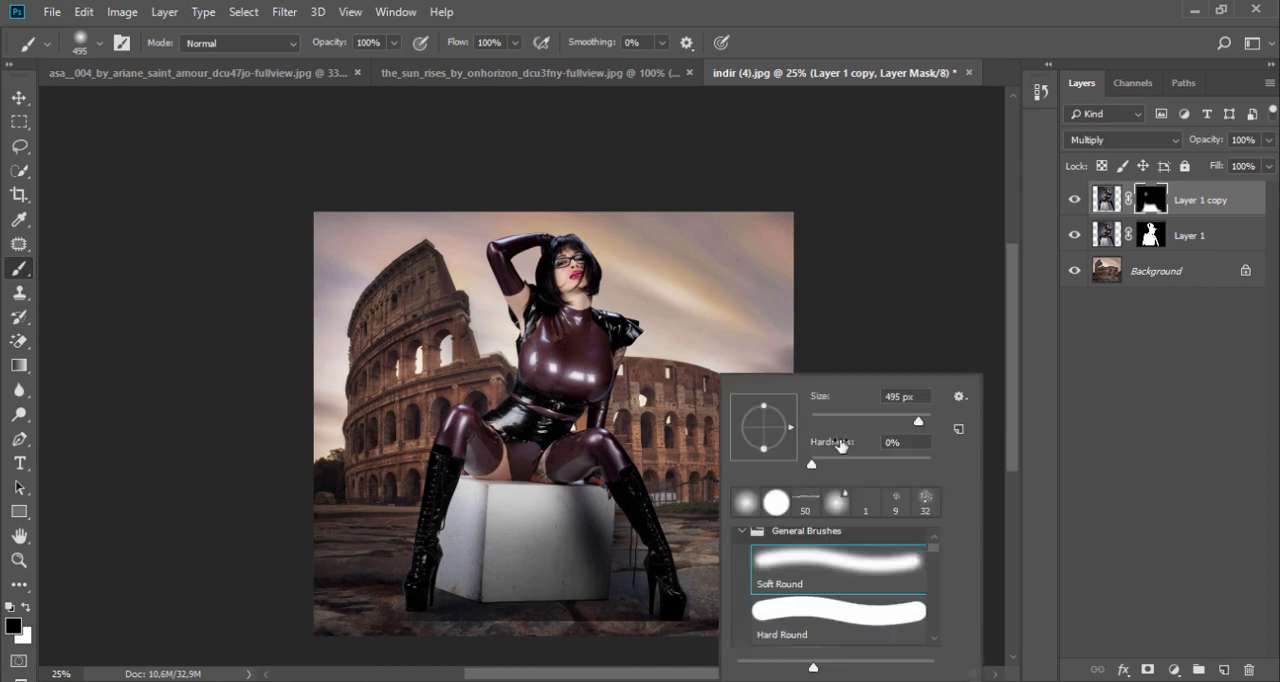
pyautogui.click(890, 418)
pyautogui.click(687, 615)
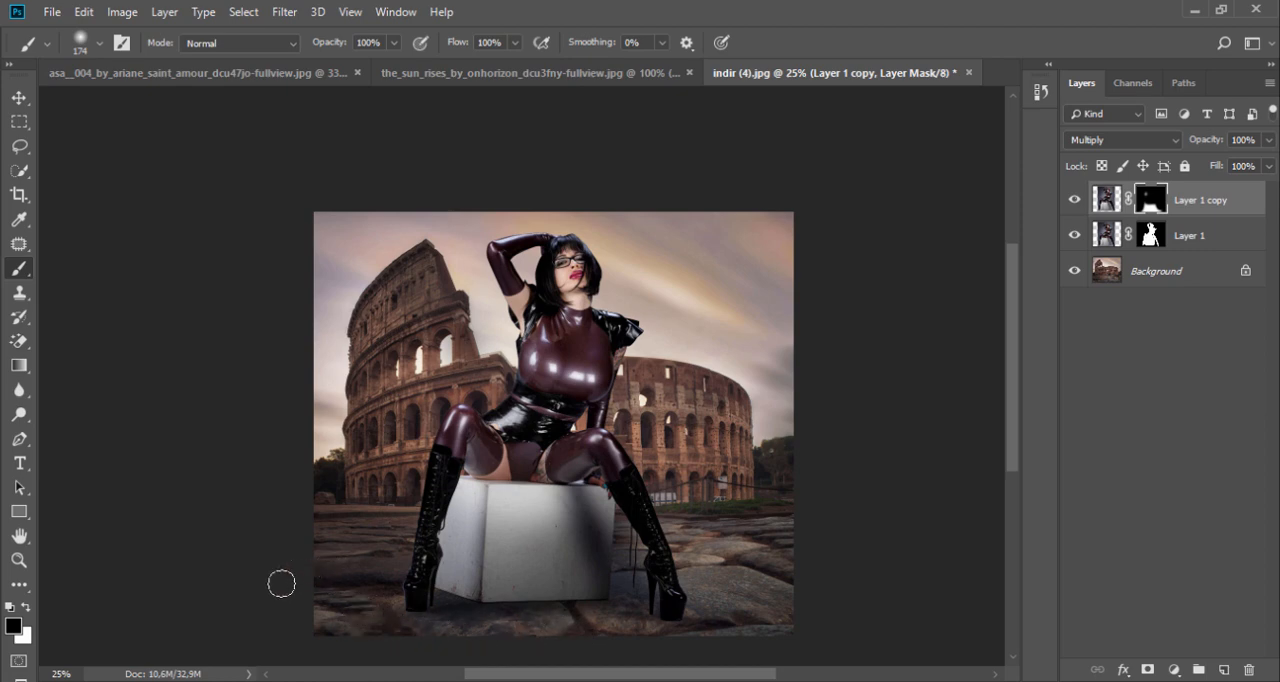
# Step: Add a layer above the Background and paint a soft black shadow under the box and boots with a 480 px brush at 26% opacity
pyautogui.click(1176, 275)
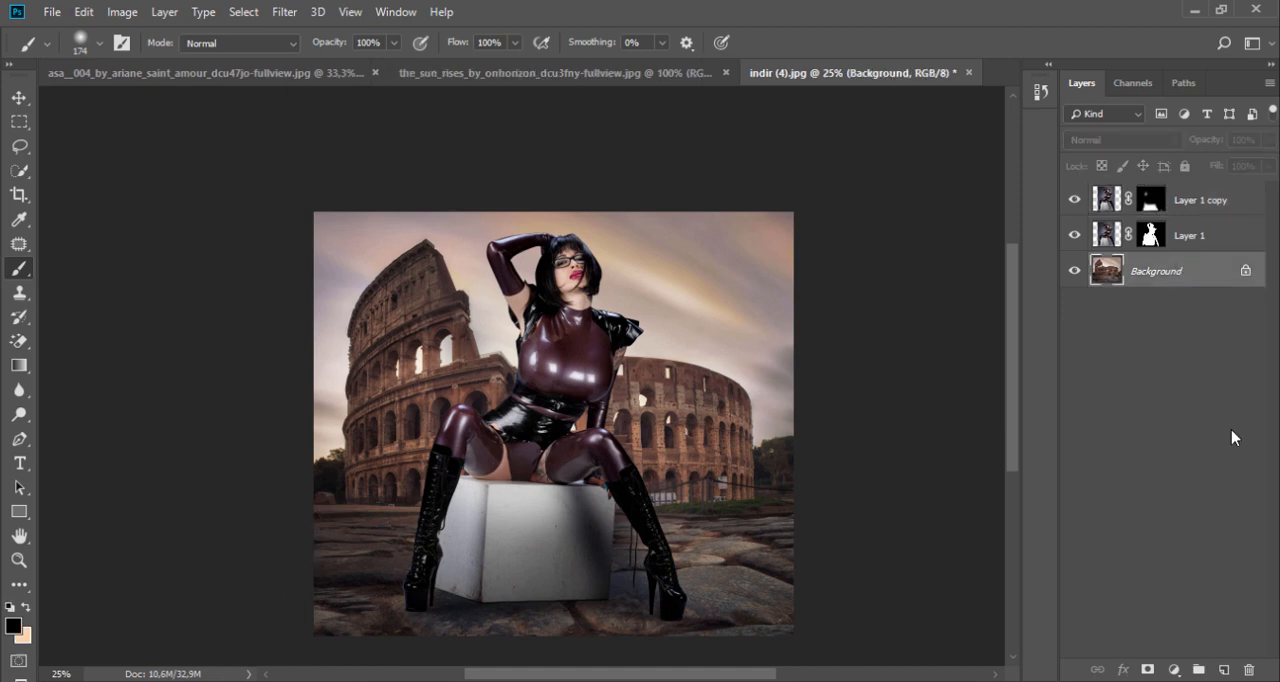
pyautogui.click(1222, 669)
pyautogui.rightClick(553, 355)
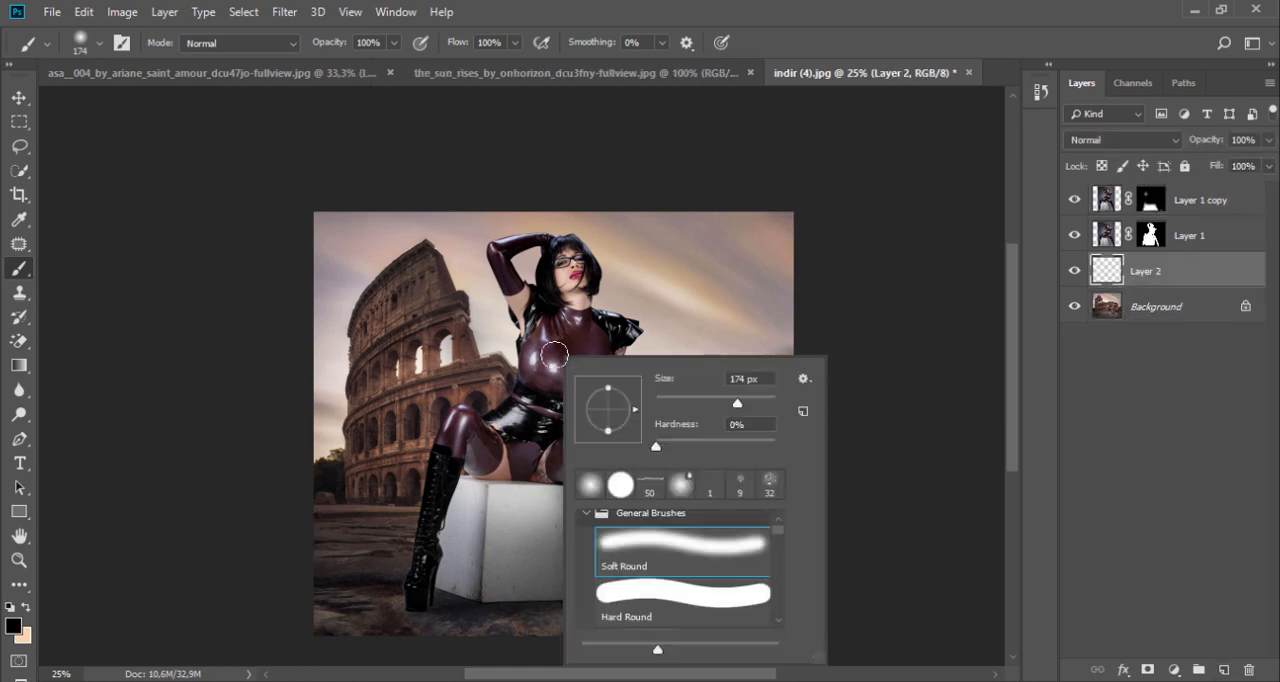
pyautogui.moveTo(746, 403); pyautogui.dragTo(763, 406)
pyautogui.moveTo(390, 45); pyautogui.dragTo(332, 77)
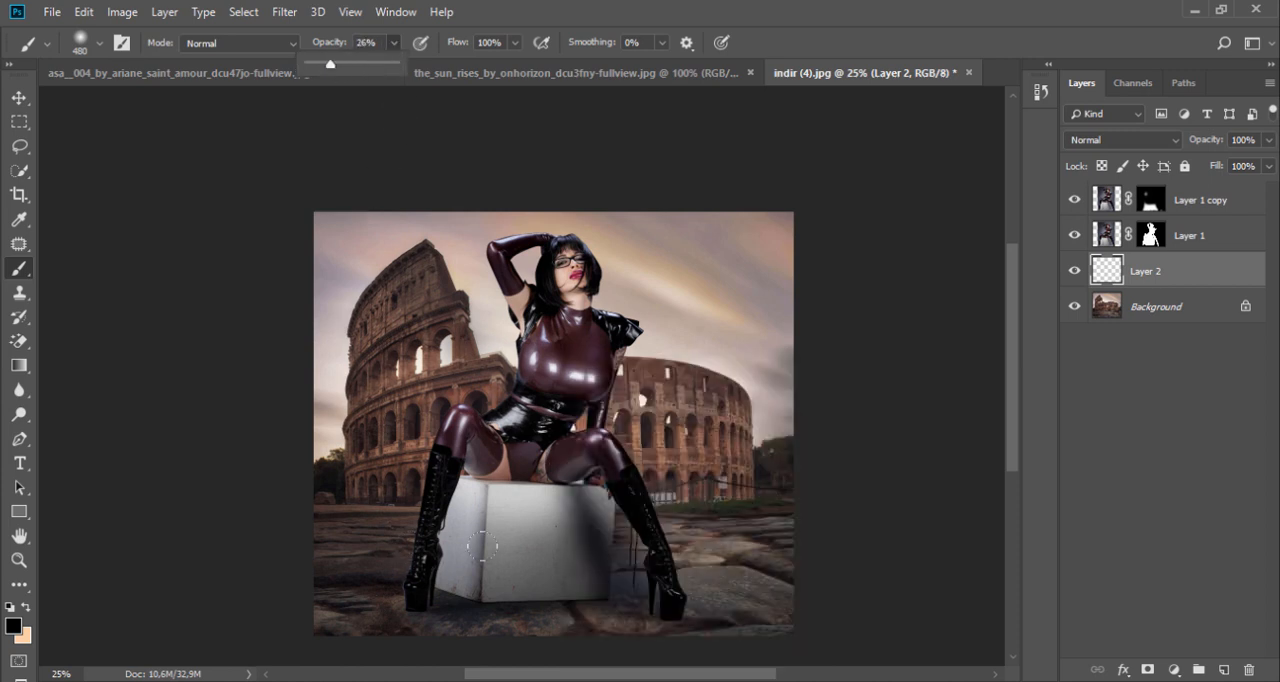
pyautogui.moveTo(427, 590)
pyautogui.mouseDown()
pyautogui.moveTo(425, 614)
pyautogui.moveTo(388, 611)
pyautogui.moveTo(552, 609)
pyautogui.moveTo(598, 636)
pyautogui.mouseUp()
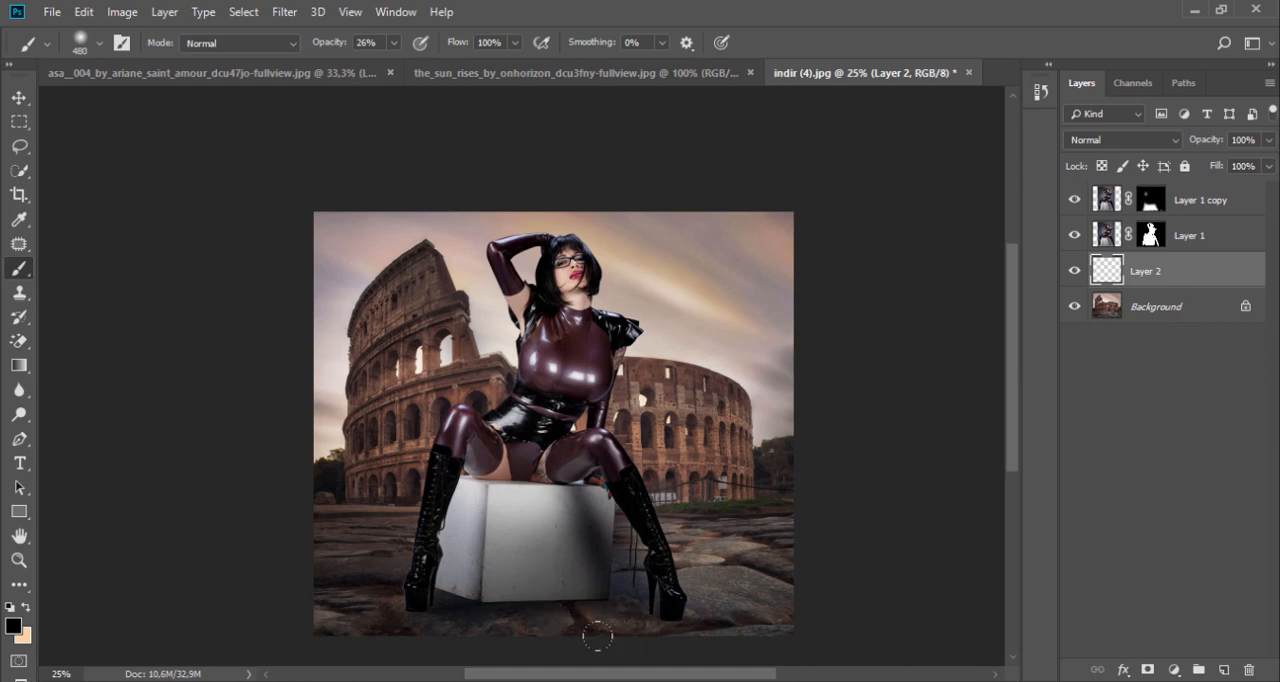
pyautogui.moveTo(440, 588); pyautogui.dragTo(385, 616)
pyautogui.moveTo(534, 607); pyautogui.dragTo(428, 630)
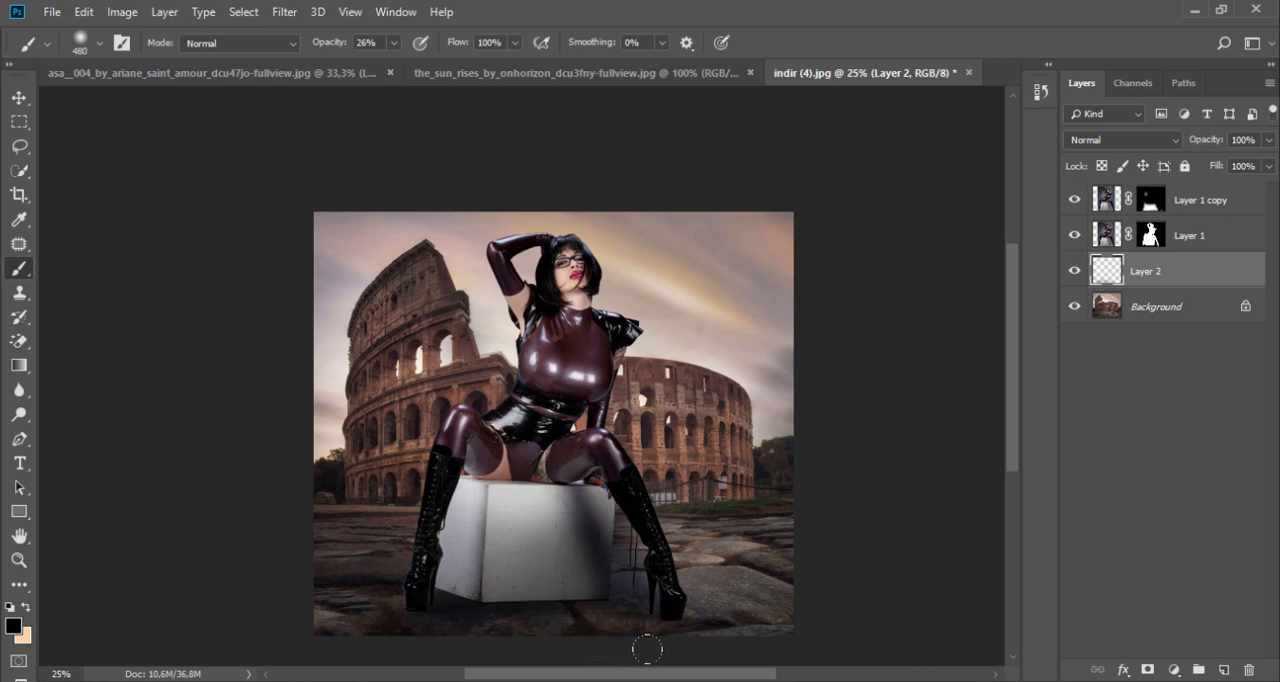
# Step: Examine the boots and box up close, comparing the image with and without Layer 1 copy
pyautogui.click(499, 620)
pyautogui.moveTo(455, 578); pyautogui.dragTo(455, 520)
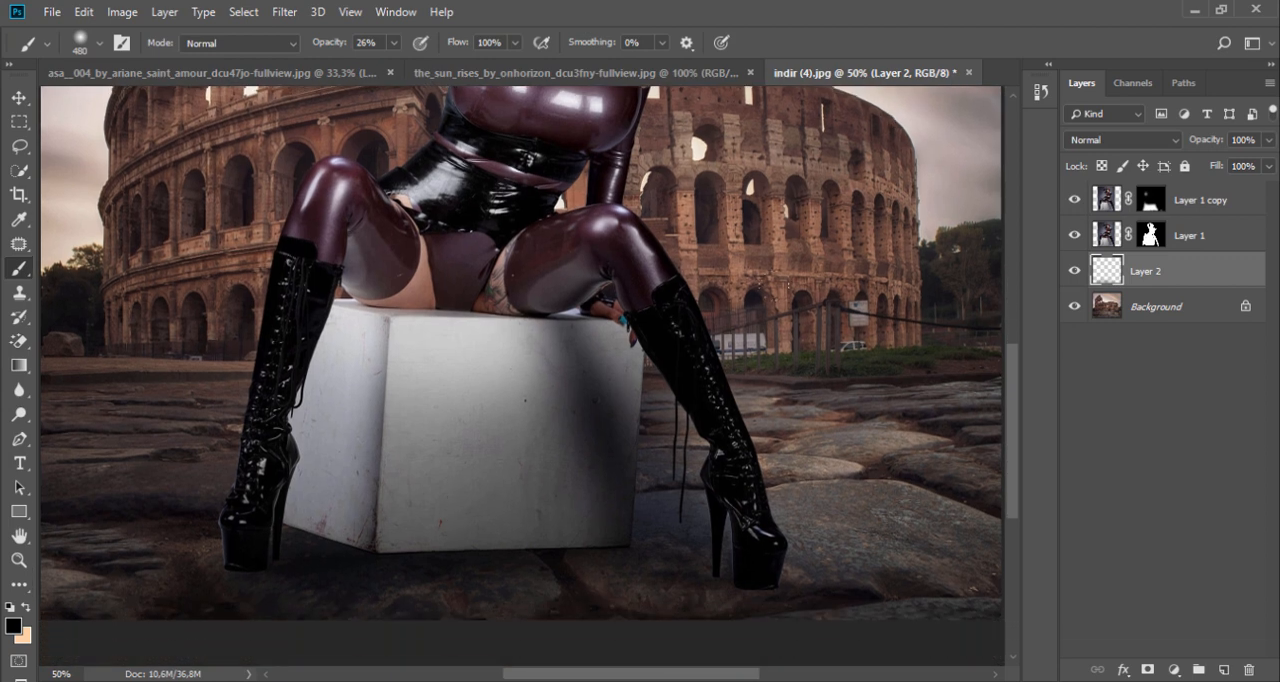
pyautogui.click(1095, 200)
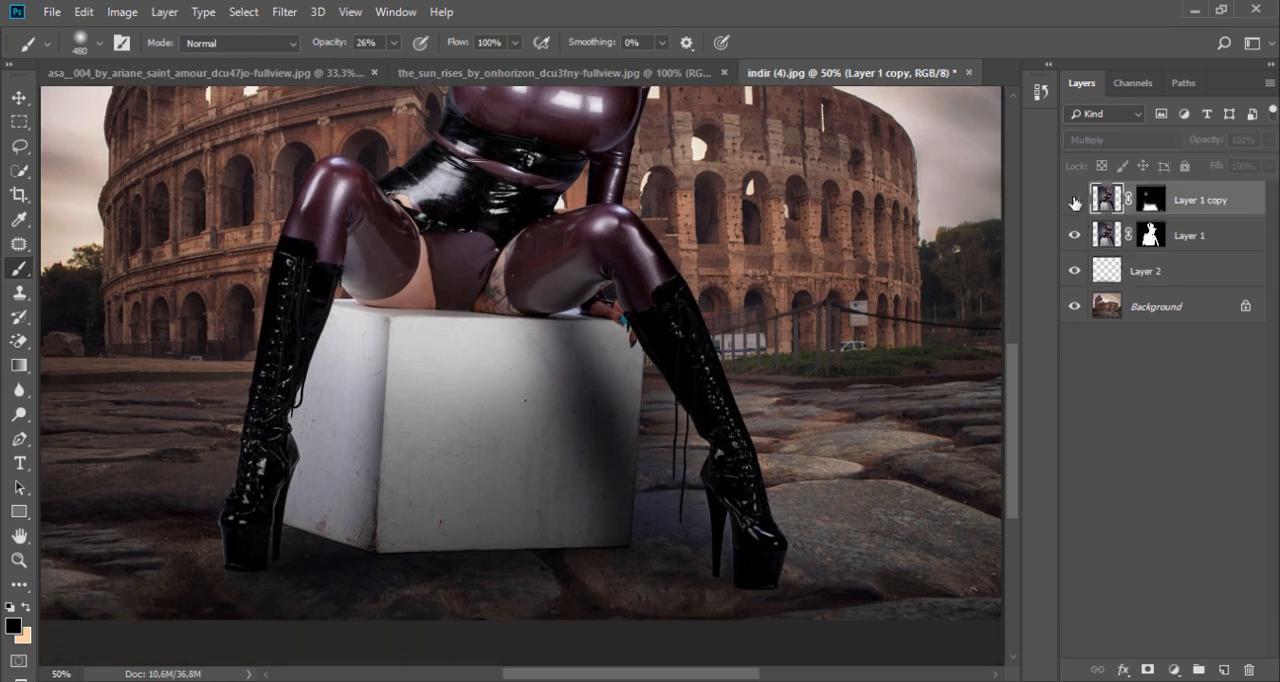
pyautogui.click(1074, 199)
pyautogui.click(1074, 199)
# Step: Try to paint black along the box's bottom edge on Layer 1 copy with a 50 px brush, and undo the stroke
pyautogui.rightClick(603, 430)
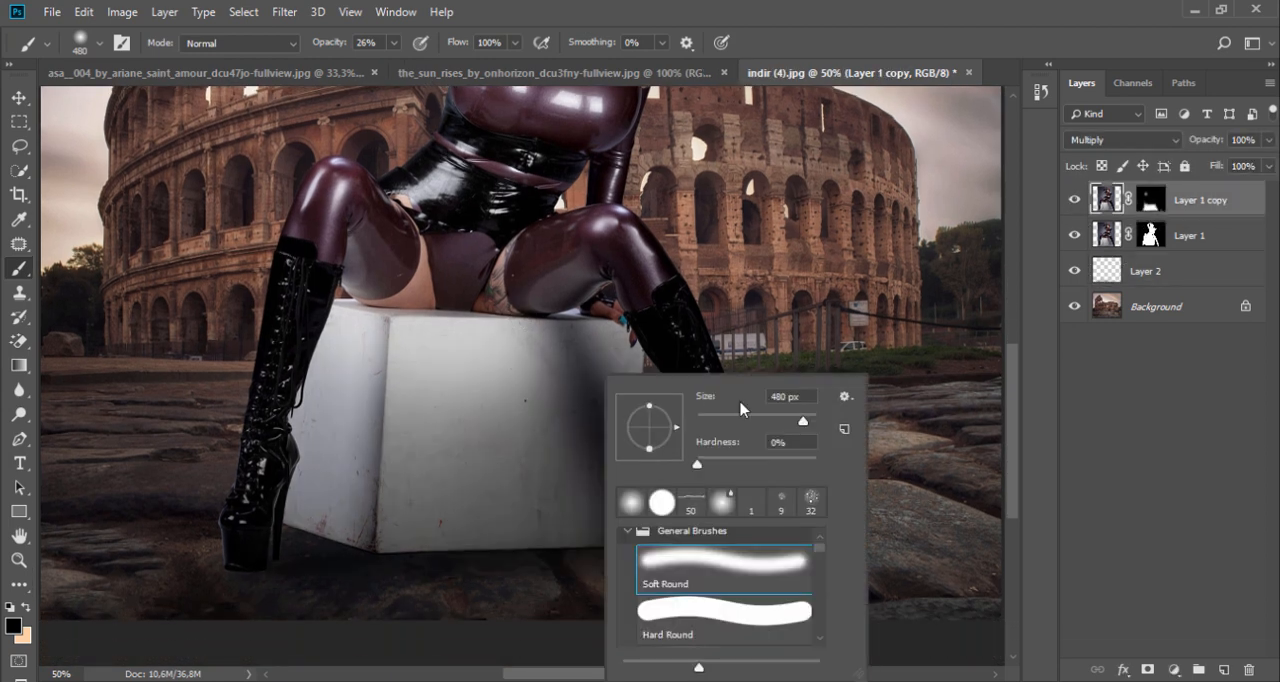
pyautogui.click(727, 419)
pyautogui.click(575, 556)
pyautogui.moveTo(590, 550); pyautogui.dragTo(550, 554)
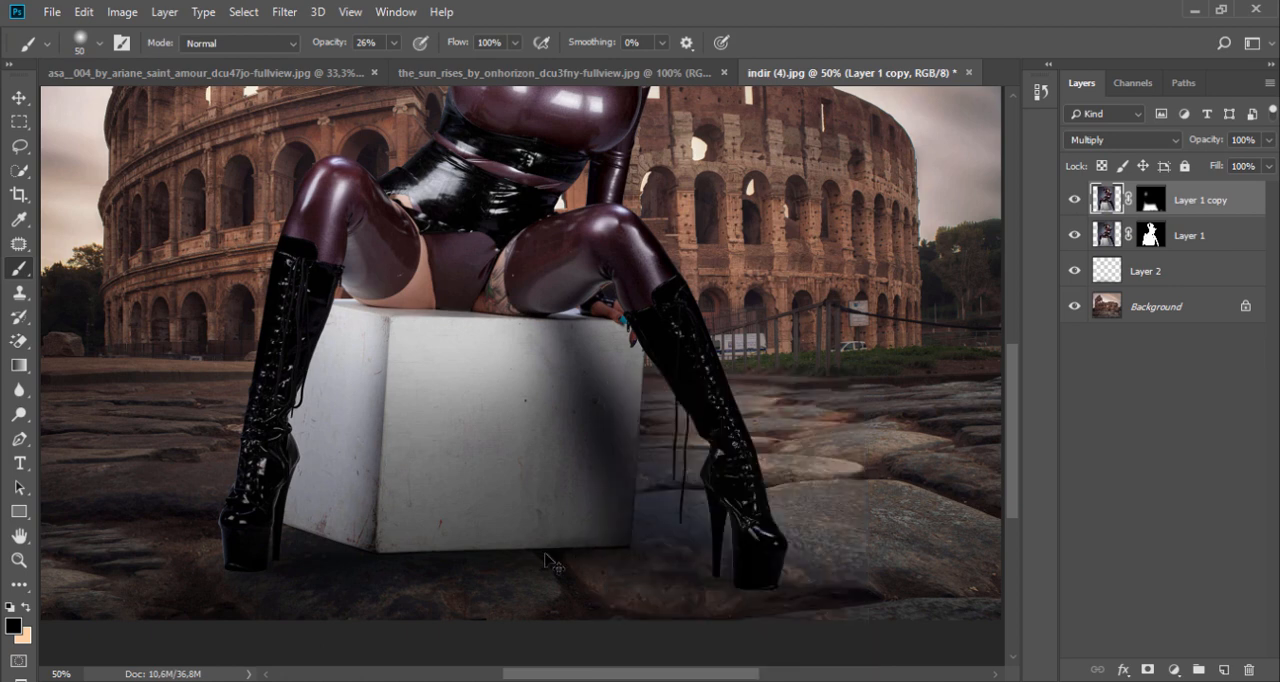
pyautogui.hotkey('ctrl', 'z')
# Step: Select Layer 2 and paint fine black contact shadows under the boot heels and soles with a 17 px Soft Round brush
pyautogui.click(1108, 266)
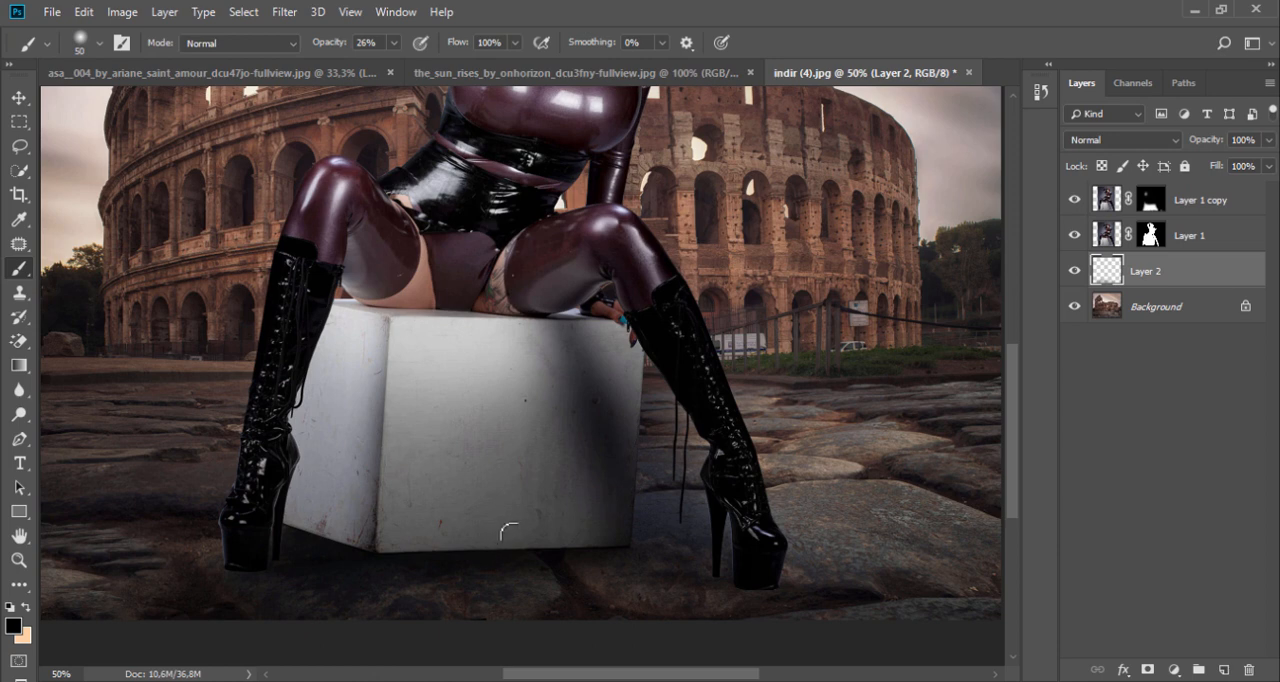
pyautogui.scroll(2, 722, 224)
pyautogui.scroll(-3, 722, 224)
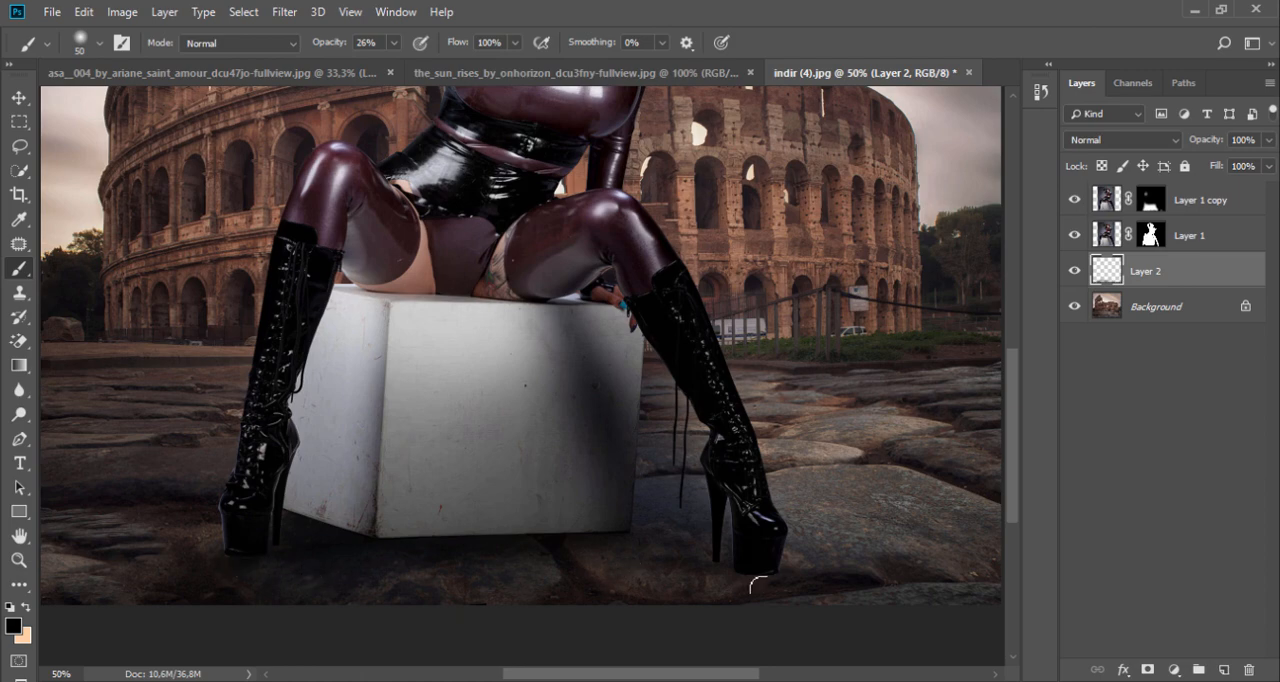
pyautogui.scroll(3, 777, 580)
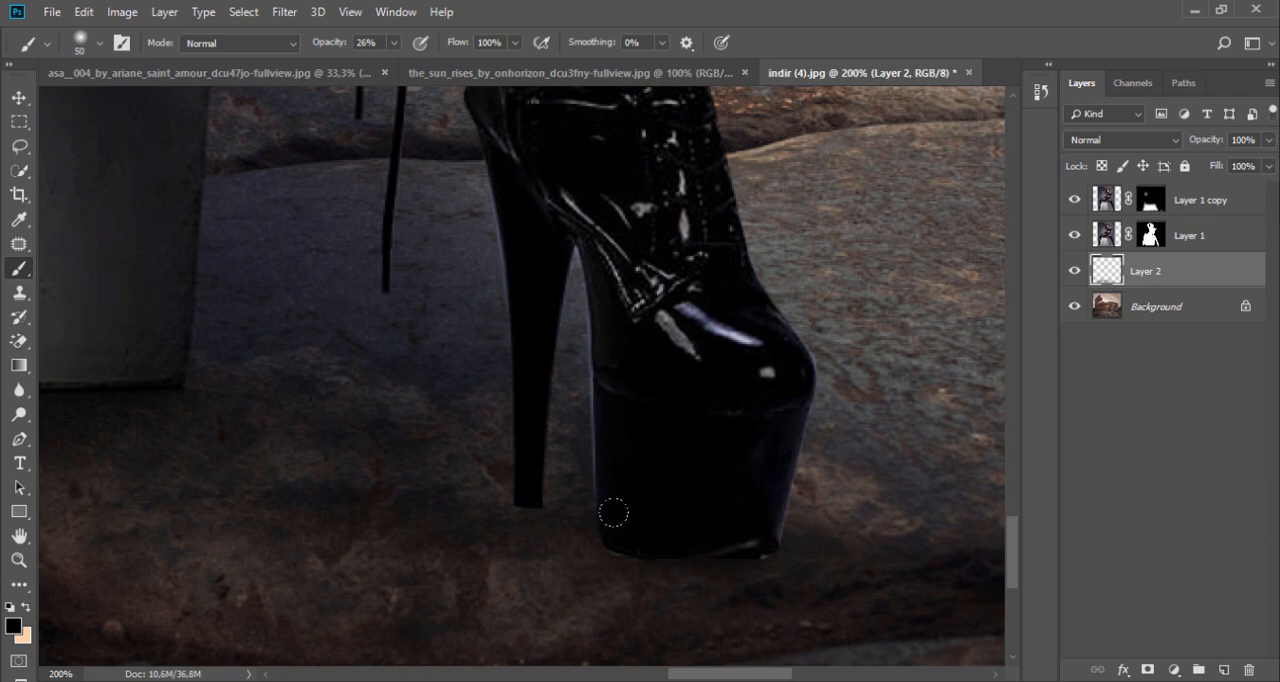
pyautogui.rightClick(523, 486)
pyautogui.click(655, 421)
pyautogui.click(528, 508)
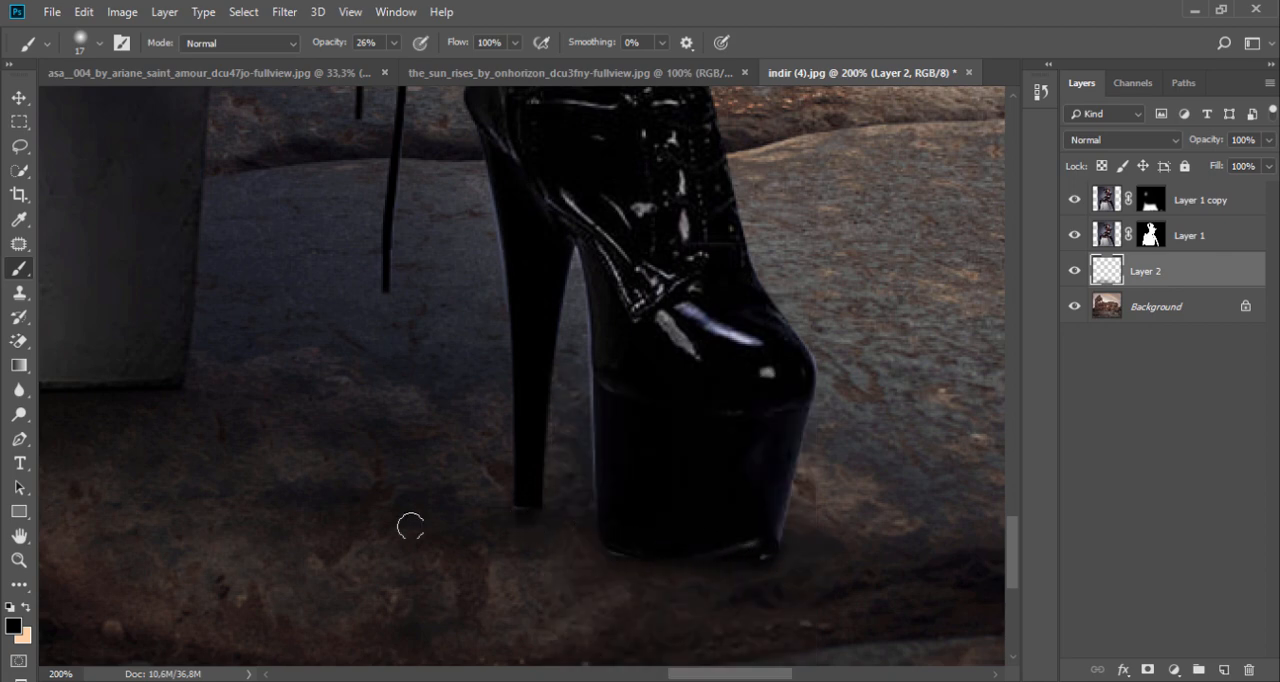
pyautogui.moveTo(318, 493); pyautogui.dragTo(811, 506)
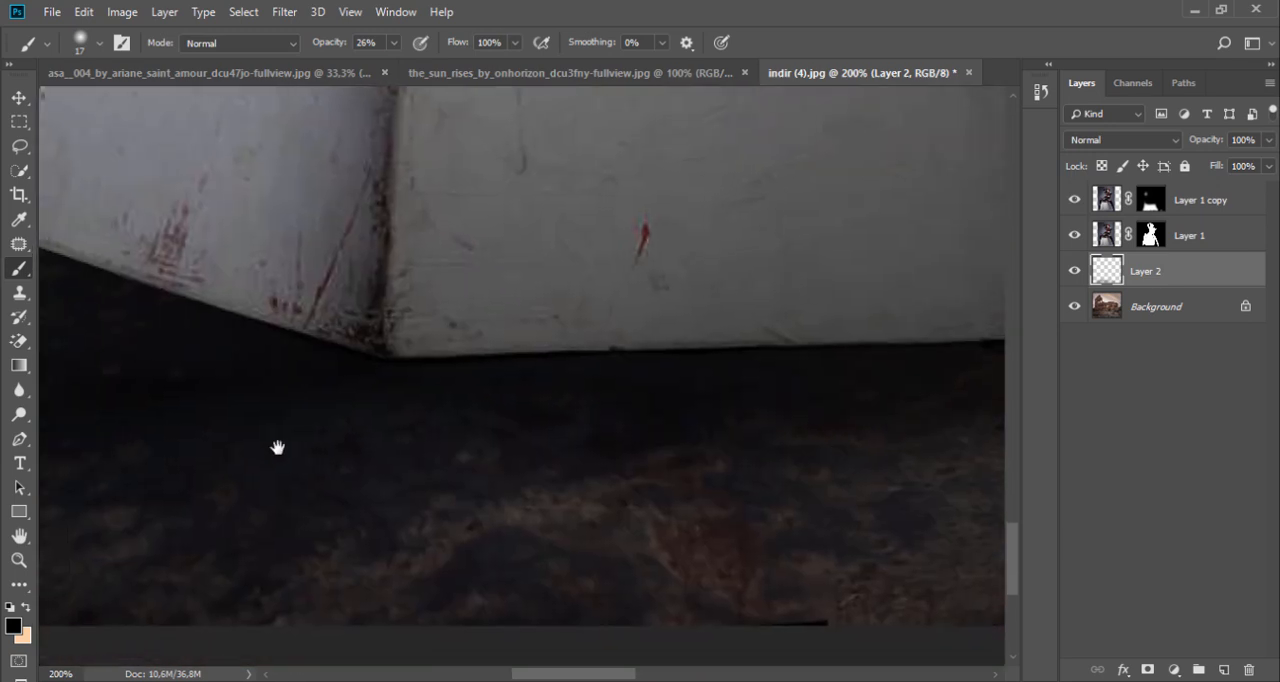
pyautogui.moveTo(277, 446); pyautogui.dragTo(771, 451)
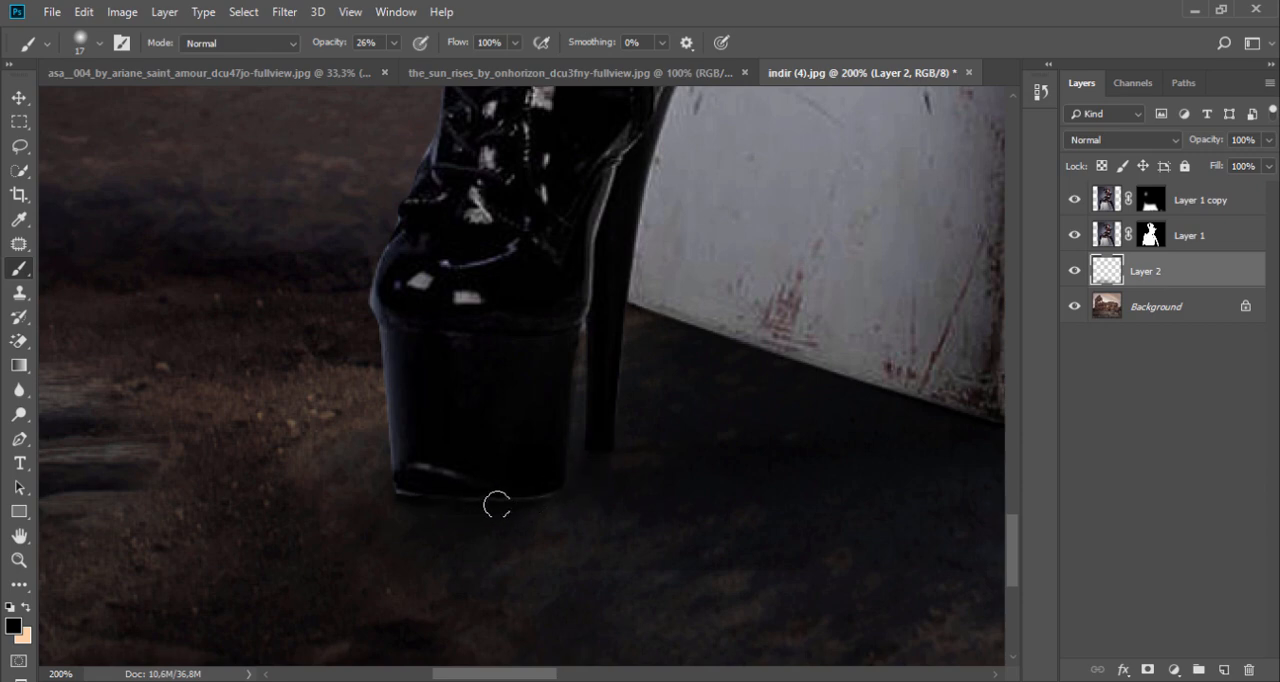
# Step: Duplicate the Background layer and place the copy at the top of the layer stack
pyautogui.keyDown('alt'); pyautogui.click(467, 454); pyautogui.keyUp('alt')
pyautogui.keyDown('alt'); pyautogui.click(467, 454); pyautogui.keyUp('alt')
pyautogui.keyDown('alt'); pyautogui.click(469, 452); pyautogui.keyUp('alt')
pyautogui.keyDown('alt'); pyautogui.click(472, 450); pyautogui.keyUp('alt')
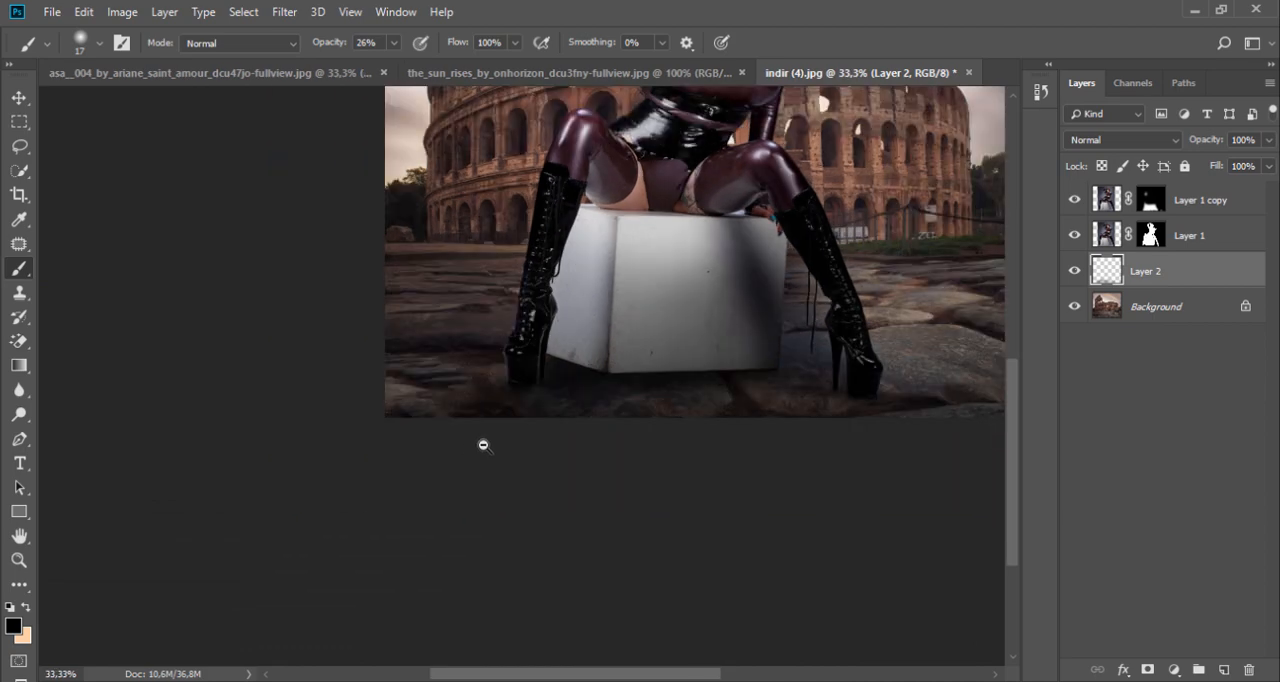
pyautogui.moveTo(660, 318); pyautogui.dragTo(629, 537)
pyautogui.keyDown('alt'); pyautogui.click(634, 440); pyautogui.keyUp('alt')
pyautogui.moveTo(740, 489); pyautogui.dragTo(634, 426)
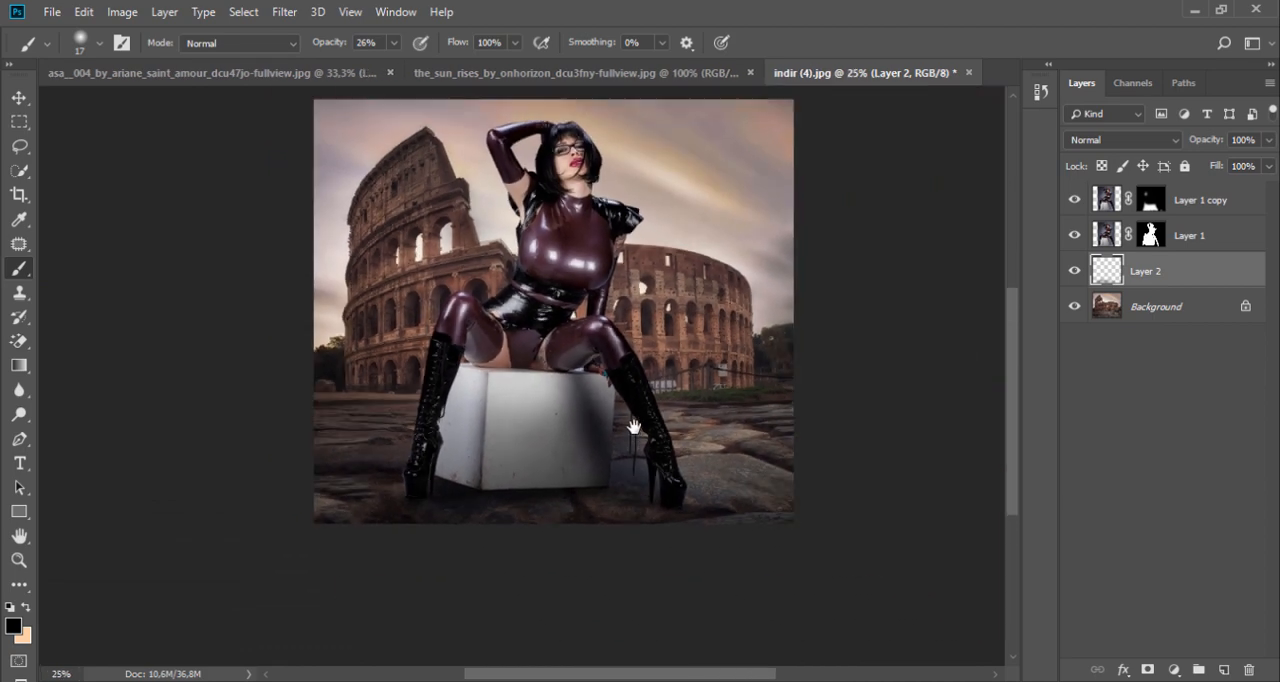
pyautogui.moveTo(572, 286); pyautogui.dragTo(614, 391)
pyautogui.click(616, 358)
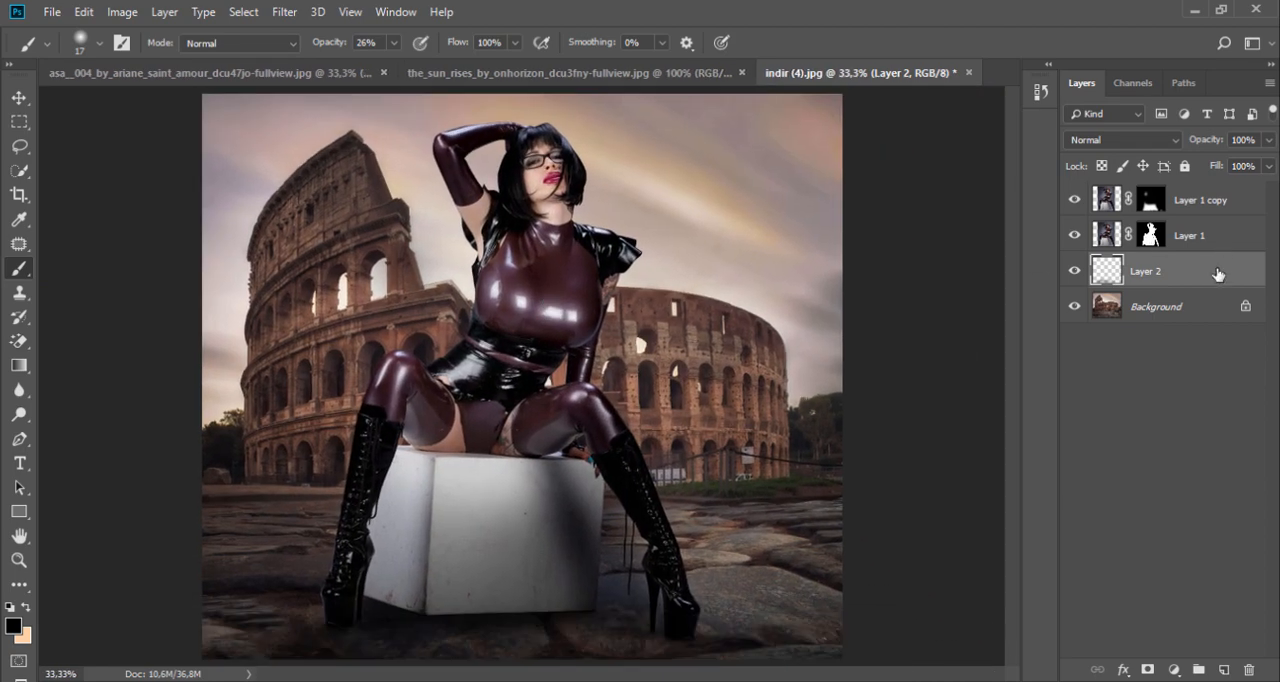
pyautogui.moveTo(1172, 308); pyautogui.dragTo(1162, 188)
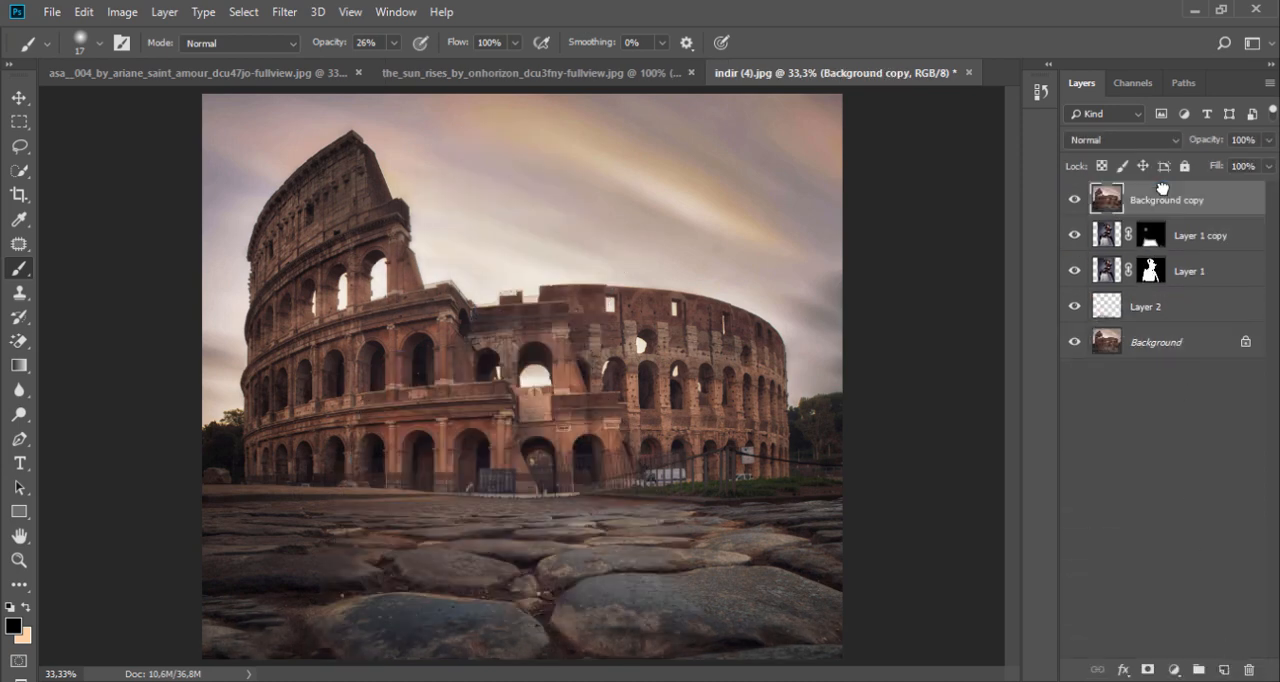
# Step: Try the Color blend mode on Background copy, and delete the layer
pyautogui.click(1130, 141)
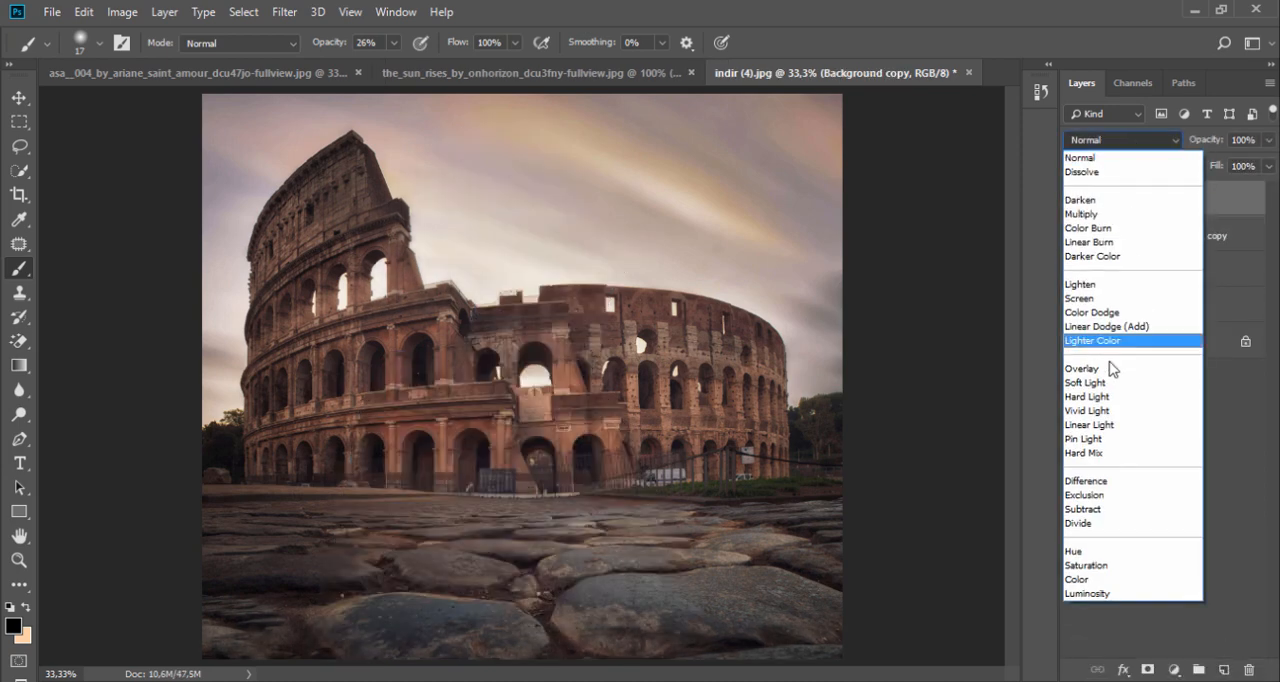
pyautogui.click(1090, 580)
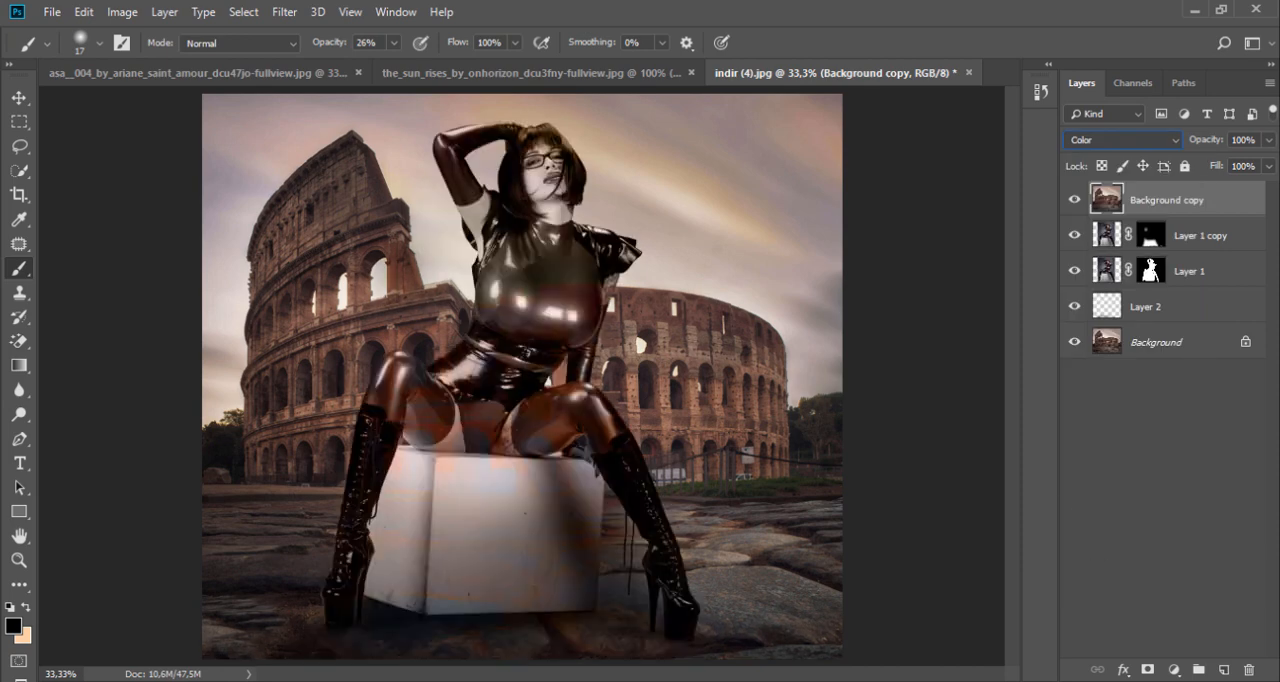
pyautogui.click(1267, 140)
pyautogui.moveTo(1264, 162)
pyautogui.mouseDown()
pyautogui.moveTo(1212, 172)
pyautogui.moveTo(1268, 165)
pyautogui.mouseUp()
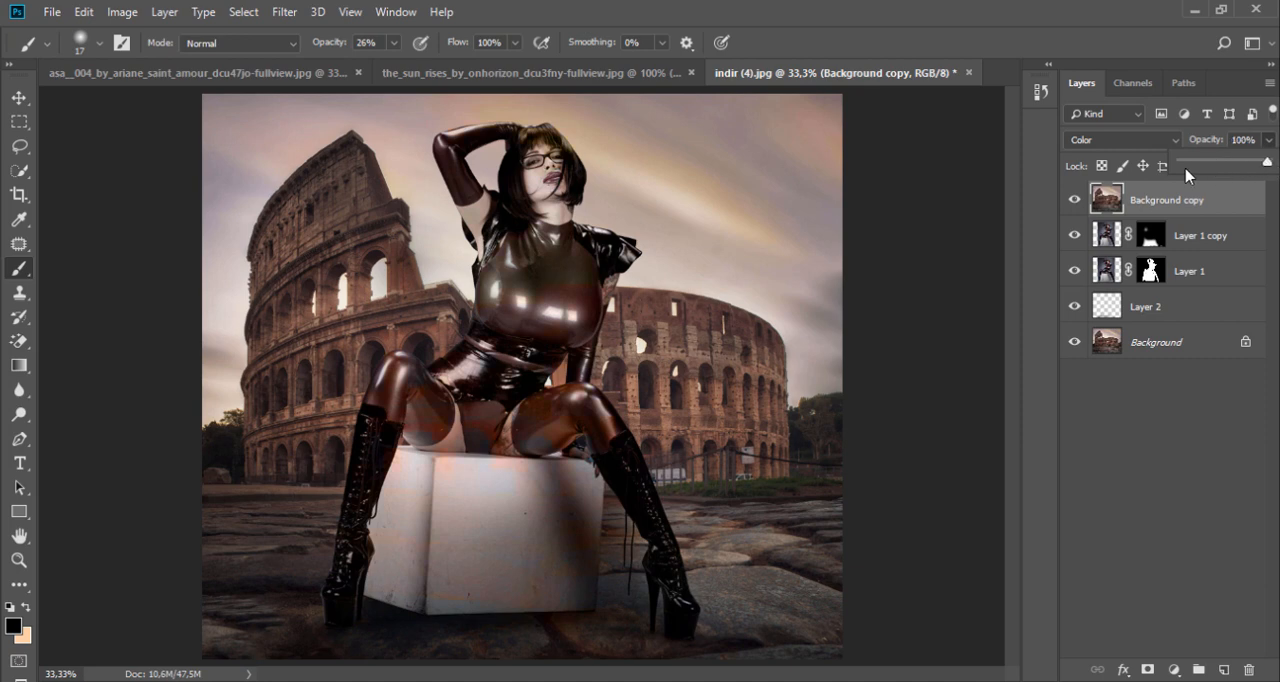
pyautogui.click(1161, 194)
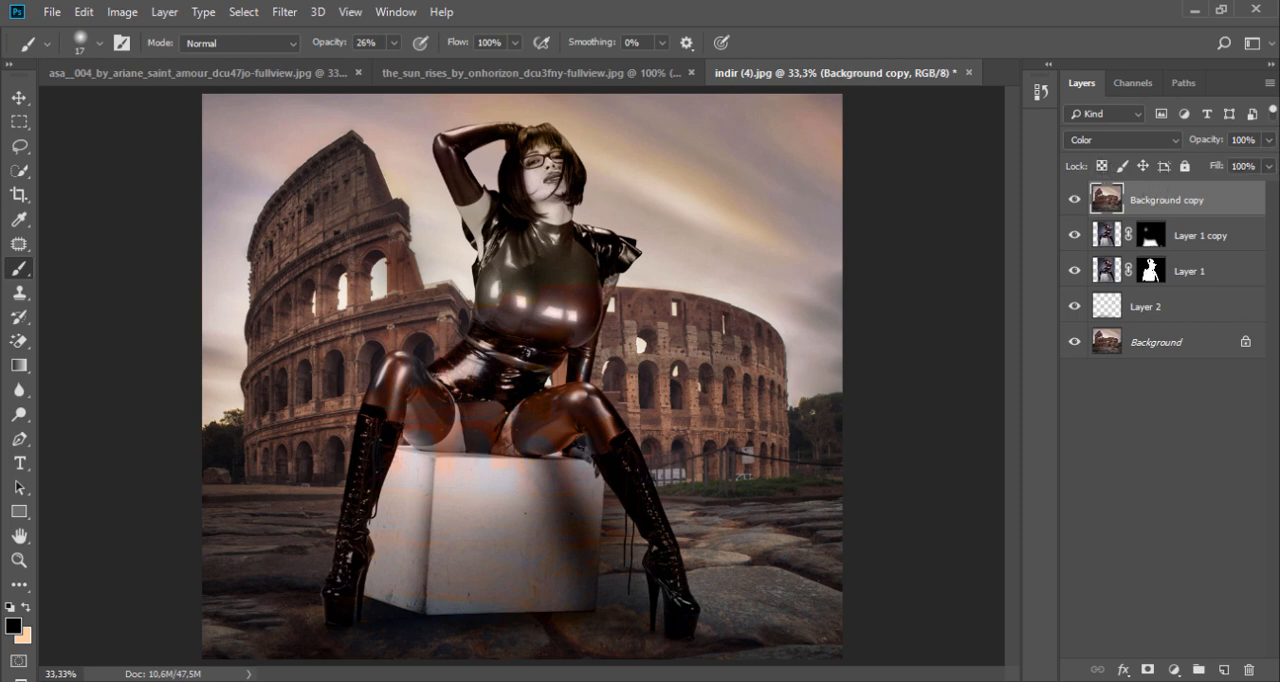
pyautogui.click(1247, 672)
pyautogui.click(586, 276)
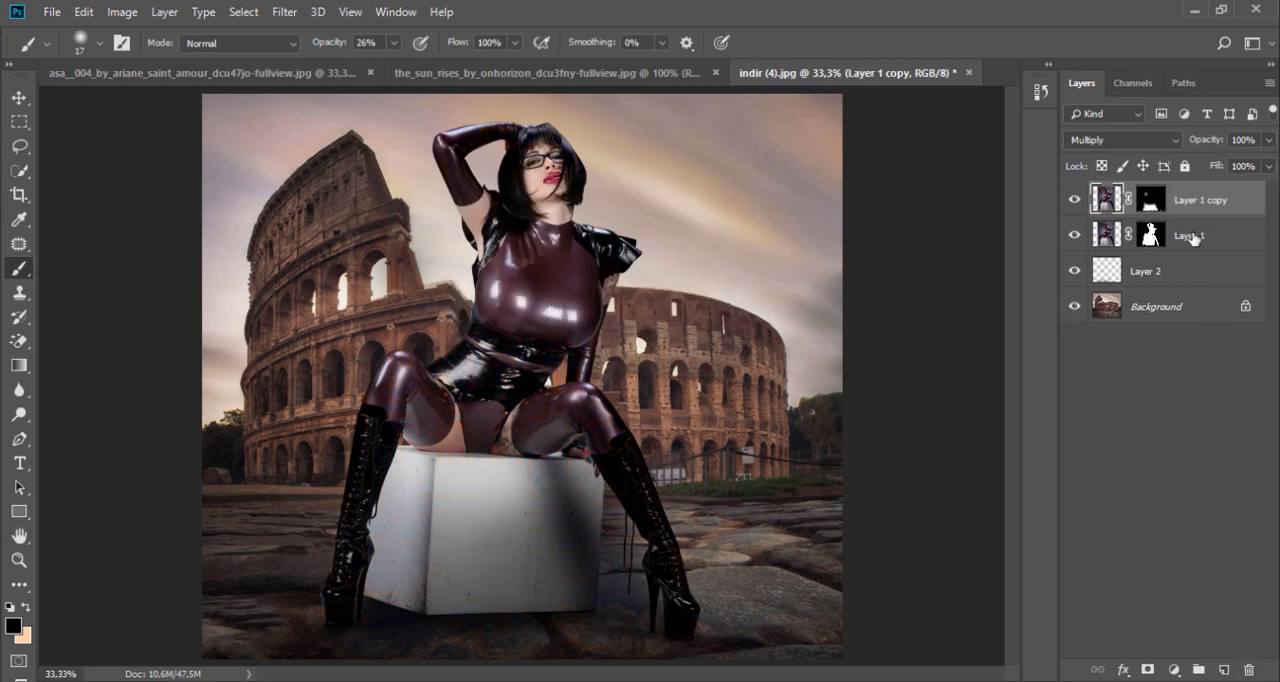
# Step: Stamp all visible layers into a new layer at the top of the stack and set its blend mode to Color
pyautogui.hotkey('ctrl', 'shift', 'alt', 'e')
pyautogui.click(1126, 142)
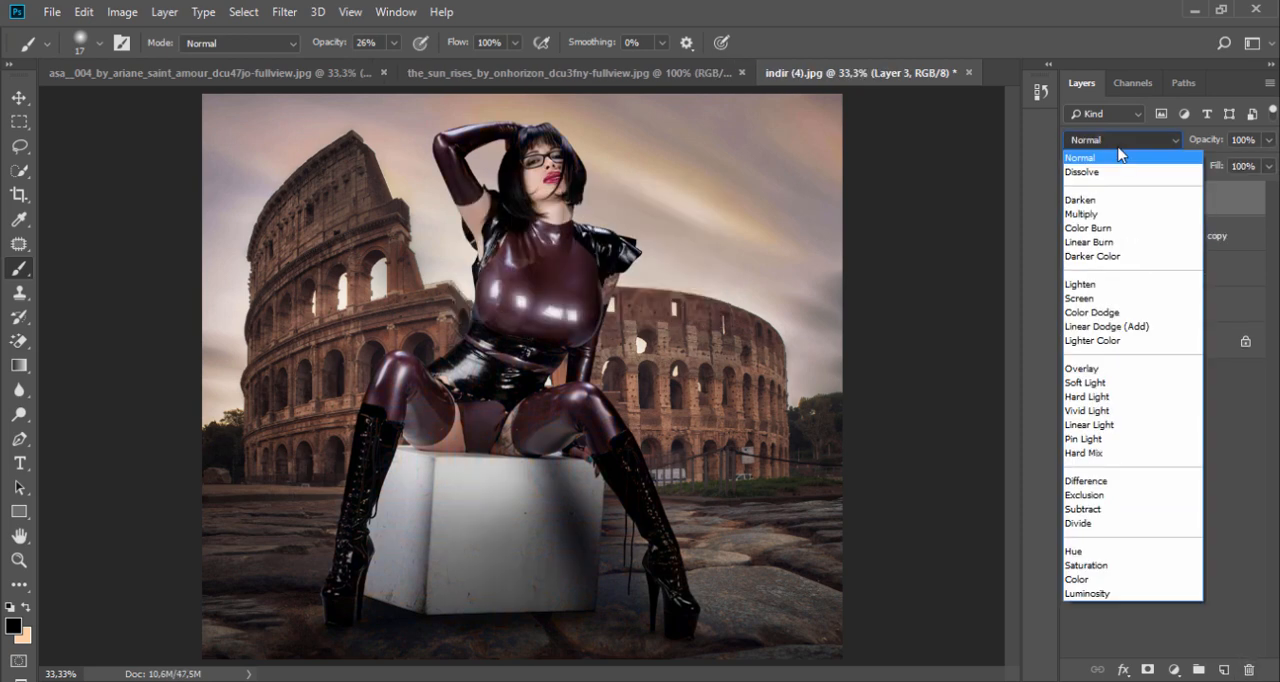
pyautogui.click(1093, 580)
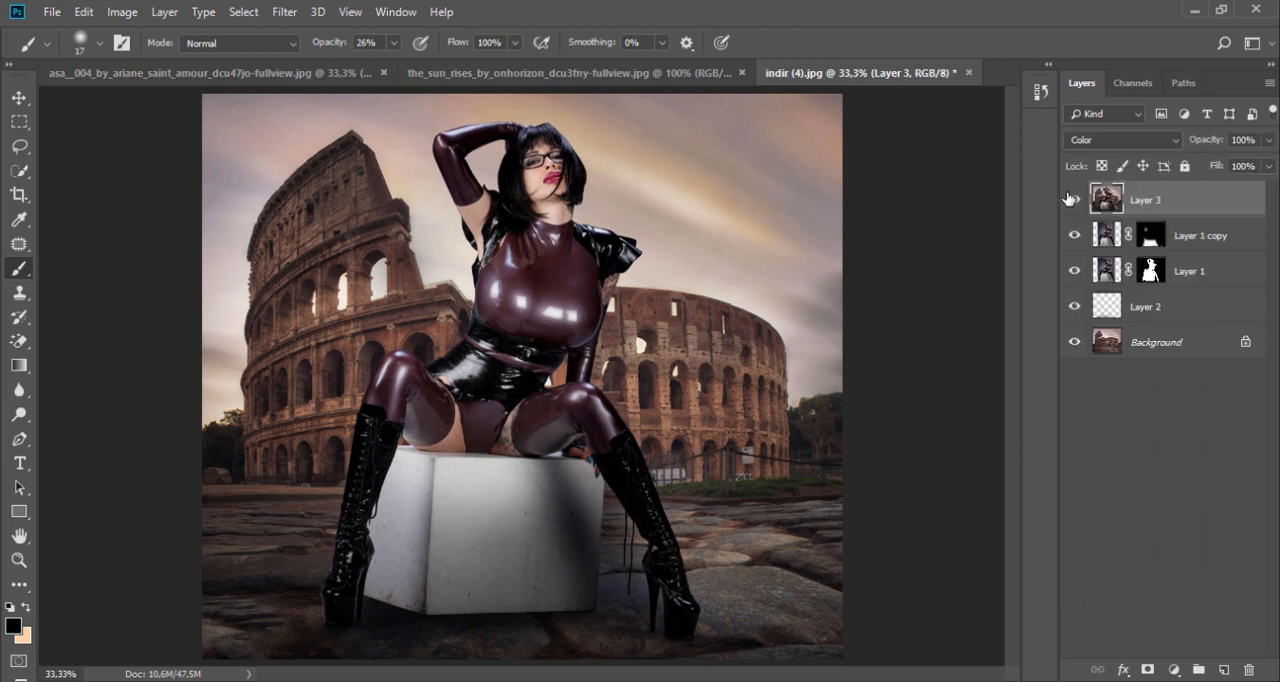
# Step: Try the Overlay and Hue blend modes on Layer 3
pyautogui.click(1120, 140)
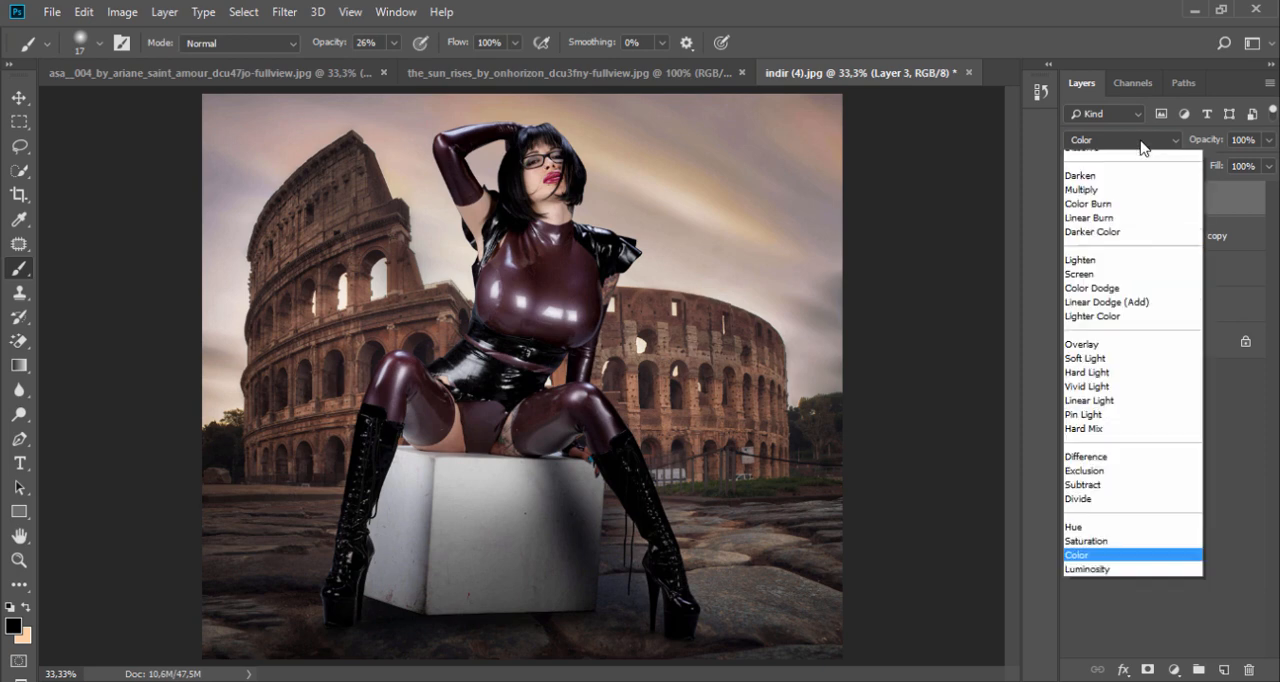
pyautogui.click(1094, 372)
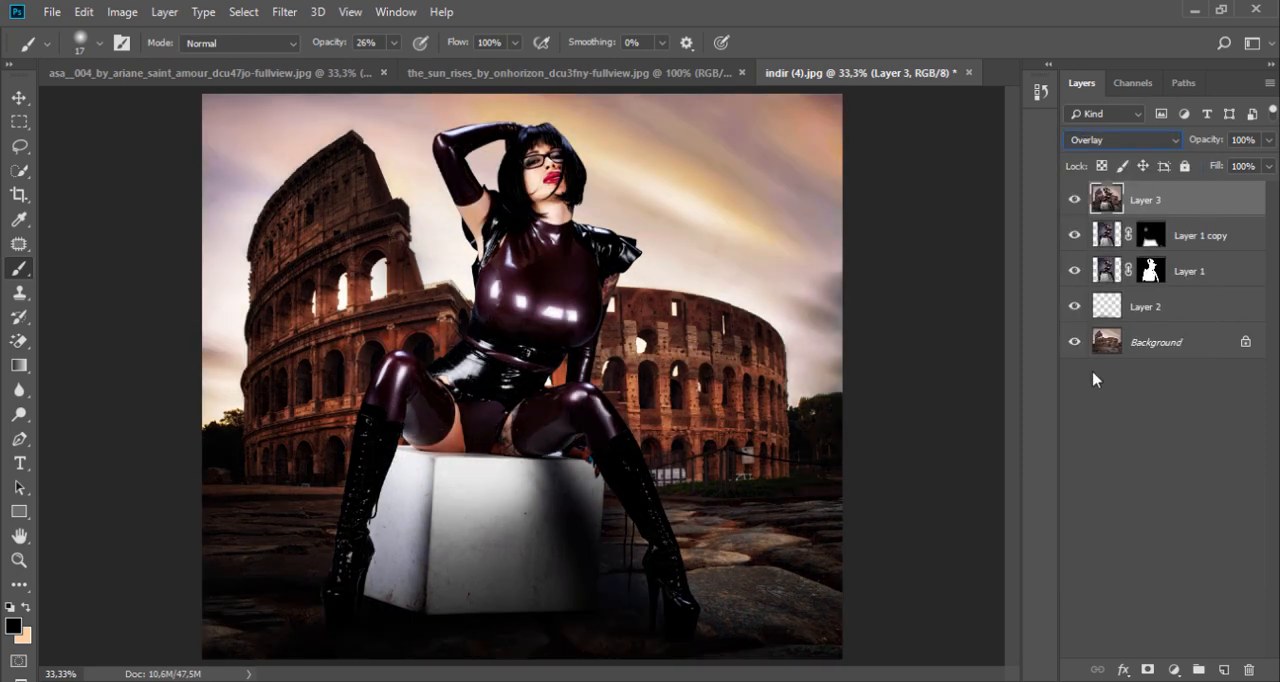
pyautogui.click(1153, 146)
pyautogui.click(1082, 547)
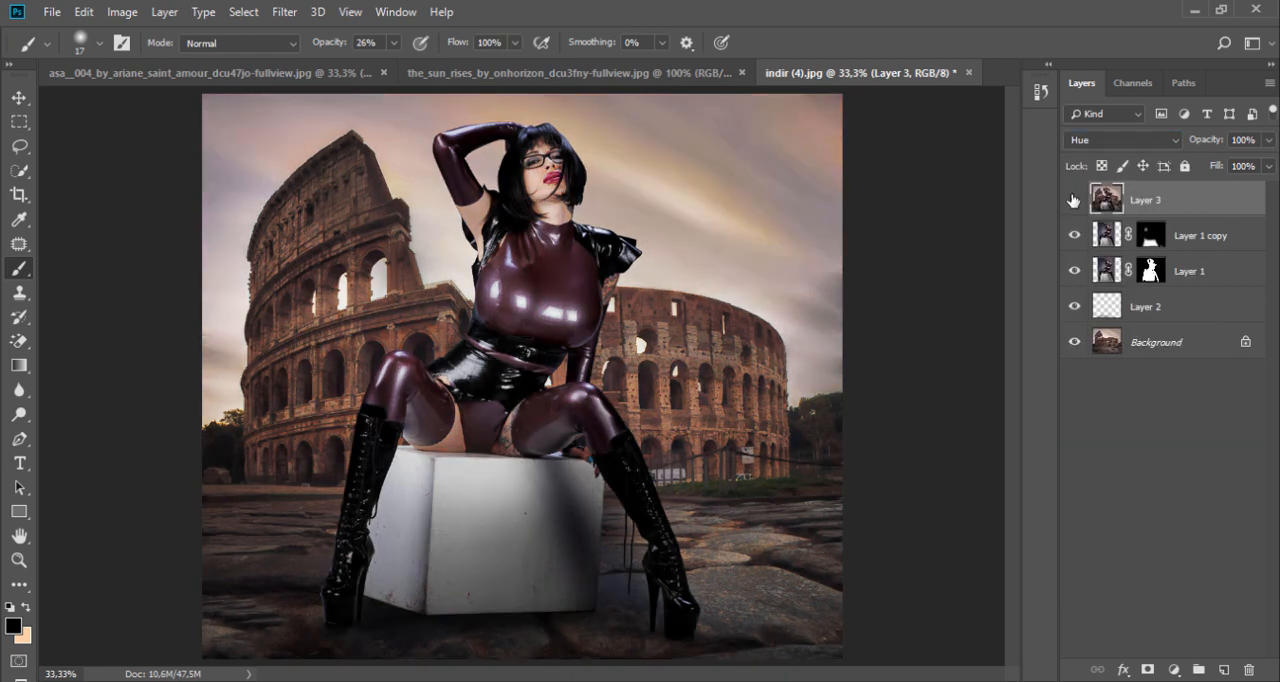
# Step: Sample a tan tone from the sky as the foreground color and set the Soft Round brush to 196 px
pyautogui.keyDown('alt'); pyautogui.click(672, 177); pyautogui.keyUp('alt')
pyautogui.rightClick(694, 196)
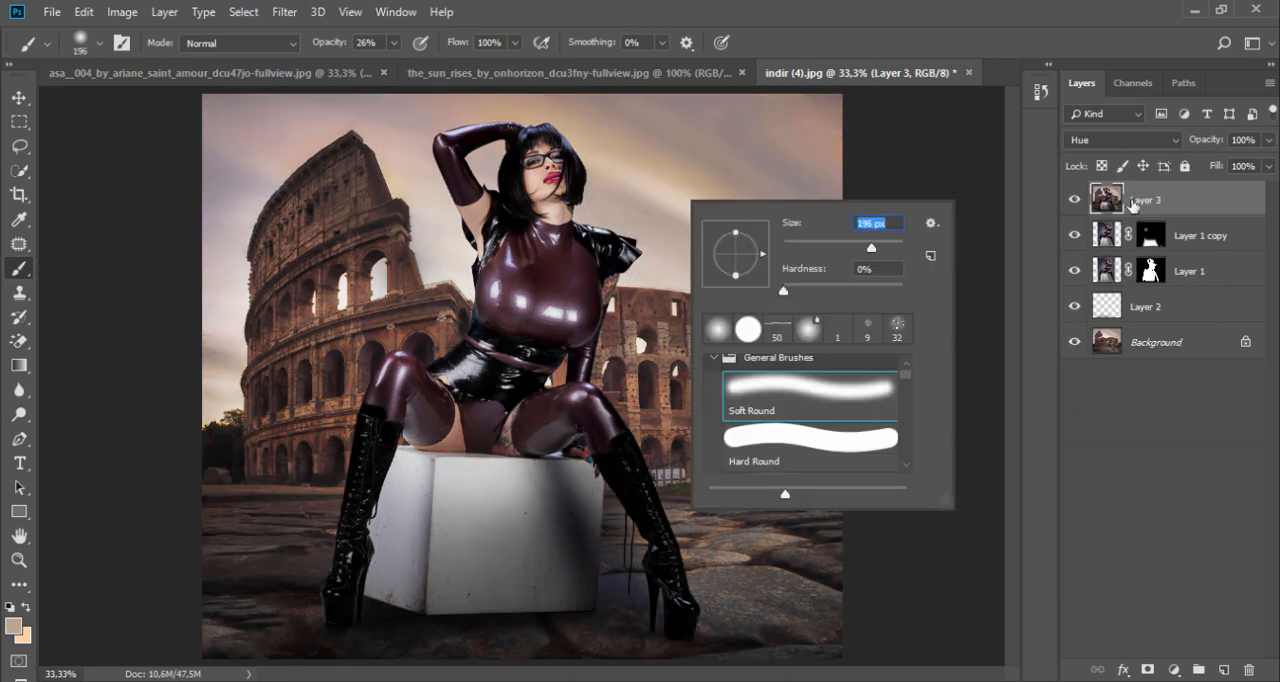
# Step: Place Layer 3 directly below Layer 1 copy and set its blend mode to Color
pyautogui.click(1182, 202)
pyautogui.moveTo(1182, 202); pyautogui.dragTo(1178, 255)
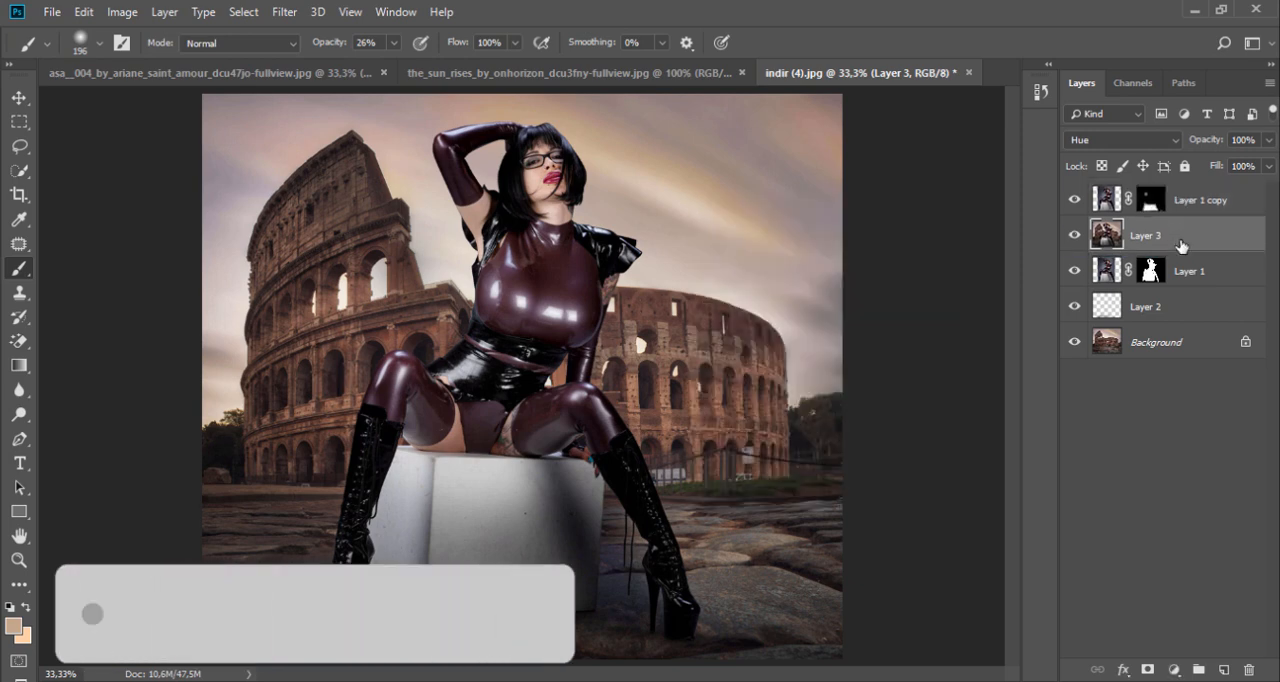
pyautogui.click(1120, 140)
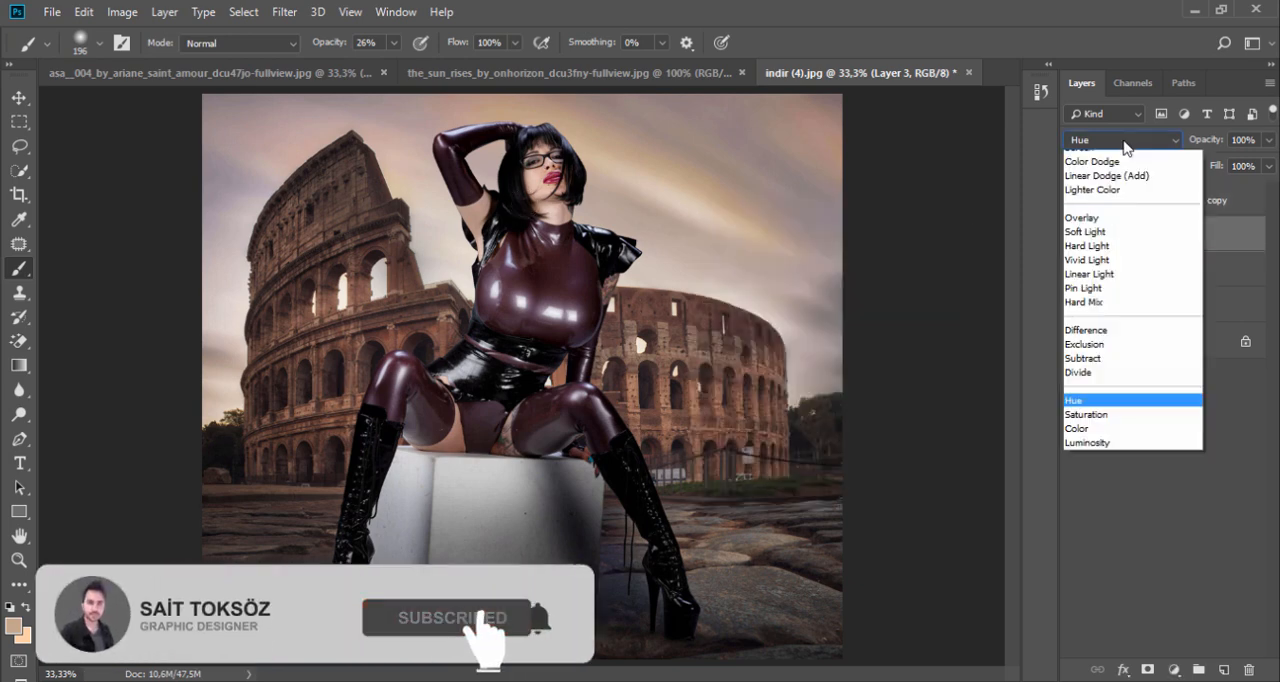
pyautogui.click(1095, 580)
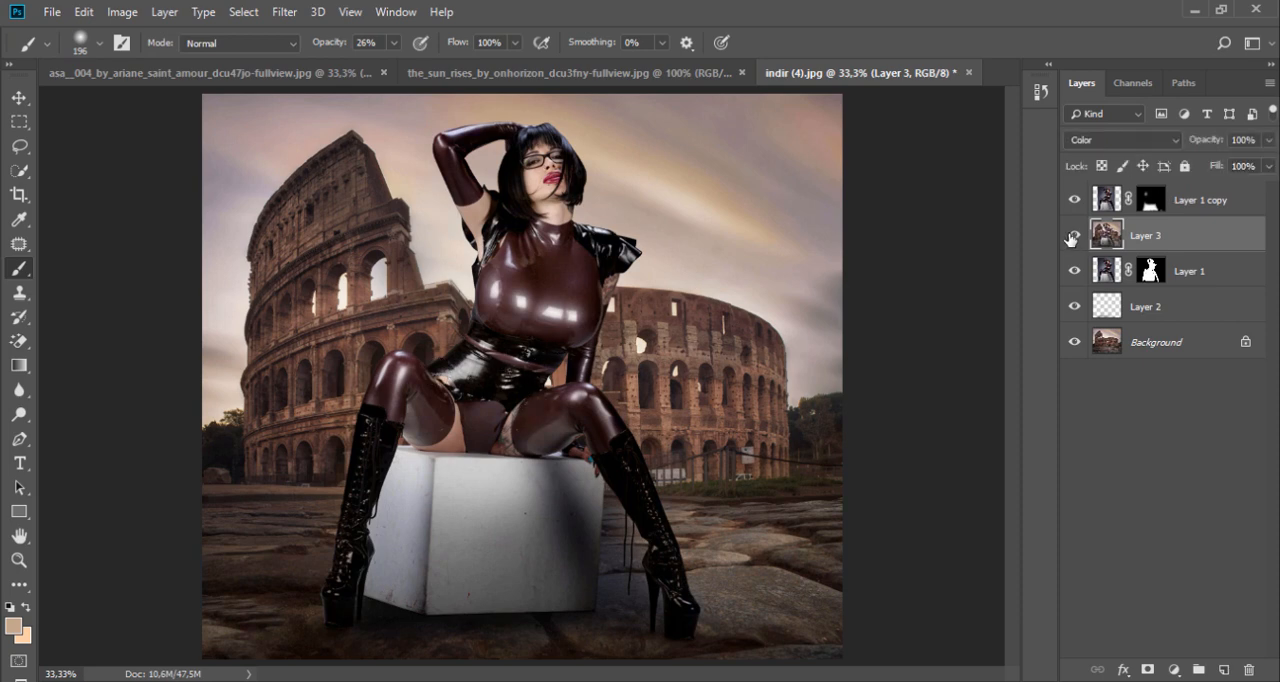
# Step: Hide Layer 1 copy and set the Soft Round brush to 464 px at 100% opacity
pyautogui.rightClick(750, 230)
pyautogui.click(953, 280)
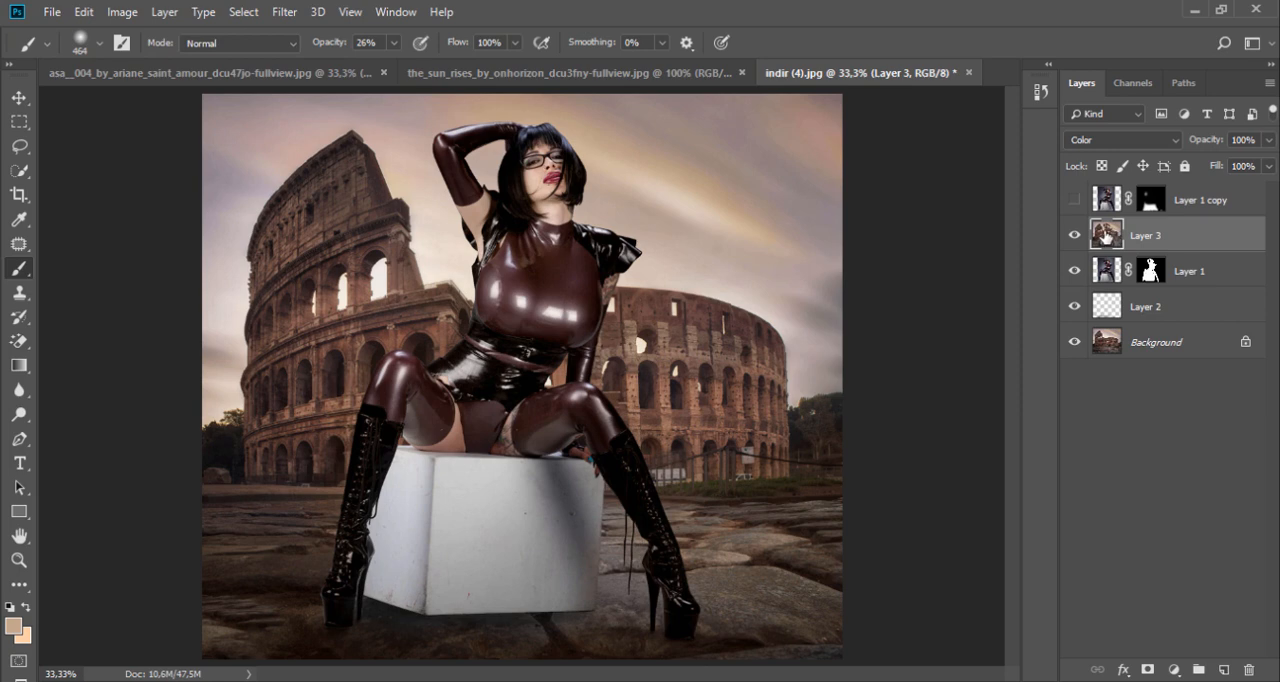
pyautogui.click(394, 43)
pyautogui.moveTo(394, 65); pyautogui.dragTo(473, 70)
pyautogui.click(502, 285)
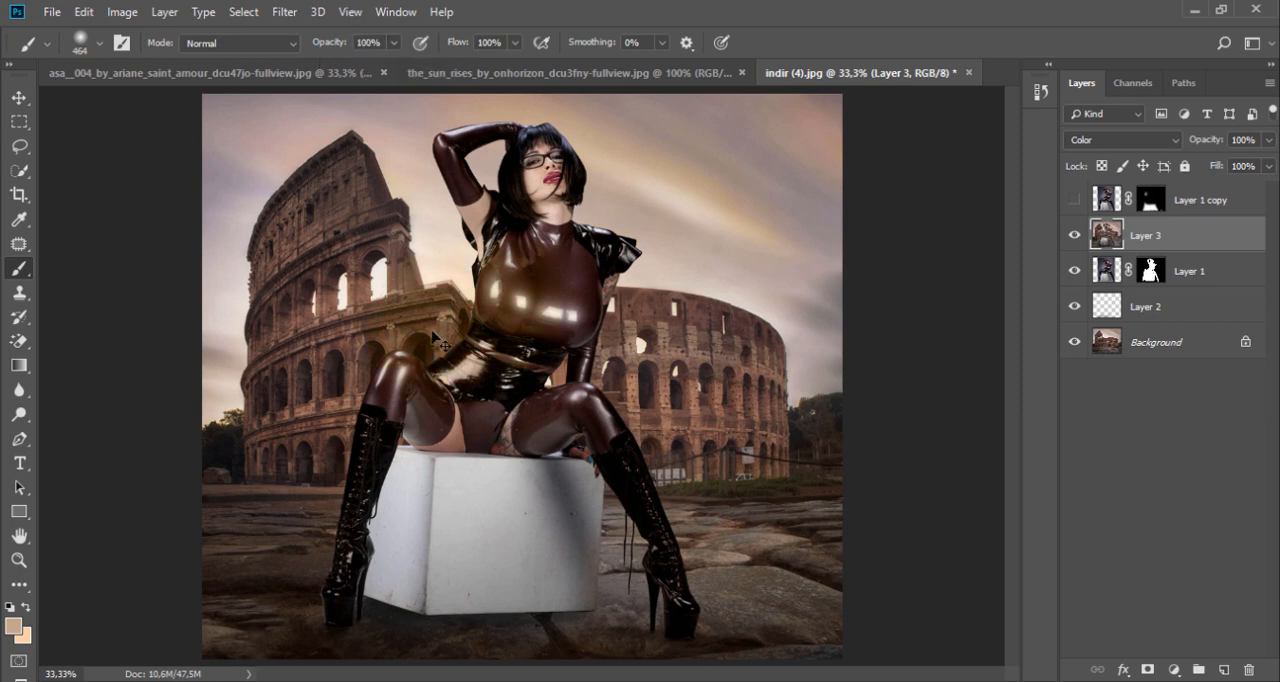
# Step: Clip Layer 3 to Layer 1 with a clipping mask
pyautogui.rightClick(1163, 234)
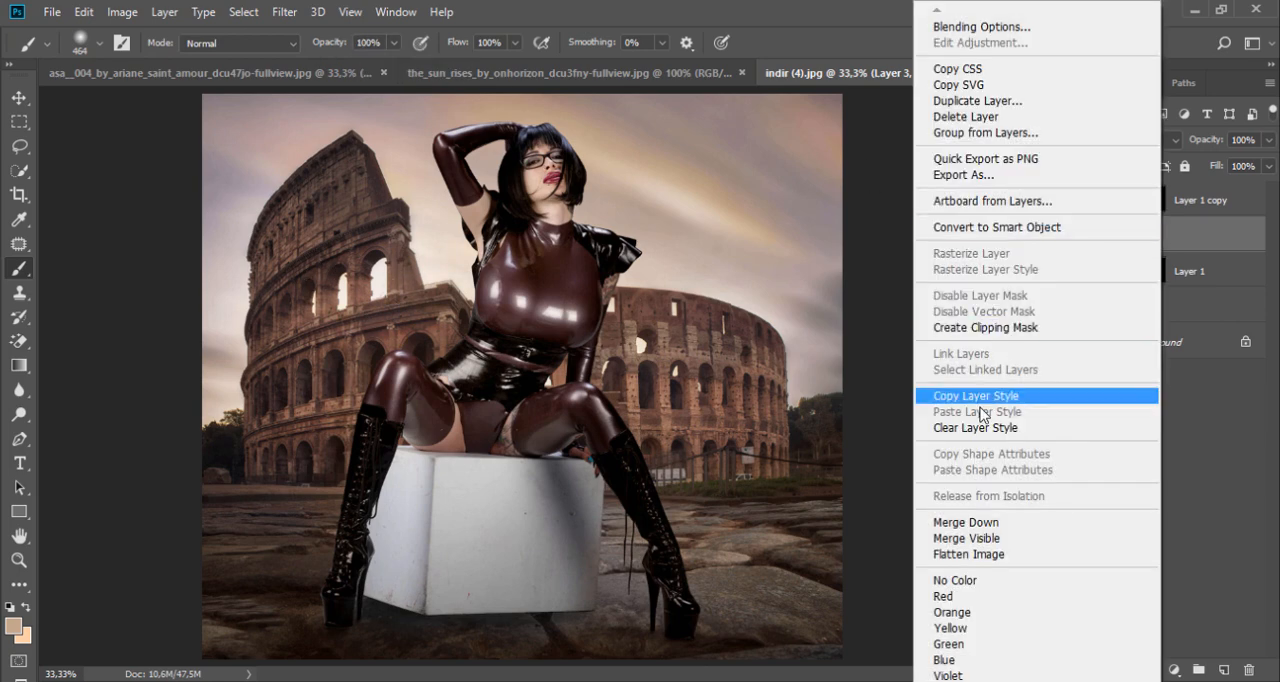
pyautogui.click(985, 327)
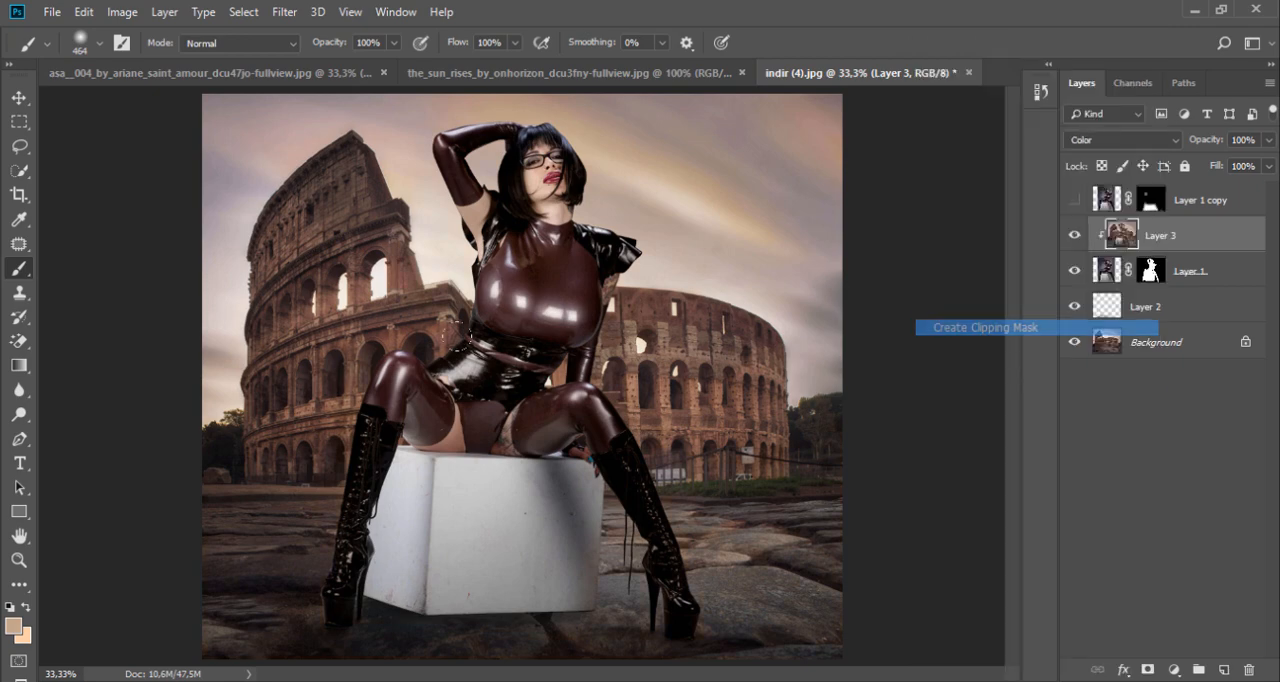
# Step: Paint the sampled sky tone over the model's bent leg on Layer 3 with a 58 px brush at 52% opacity
pyautogui.keyDown('ctrl'); pyautogui.click(357, 395); pyautogui.keyUp('ctrl')
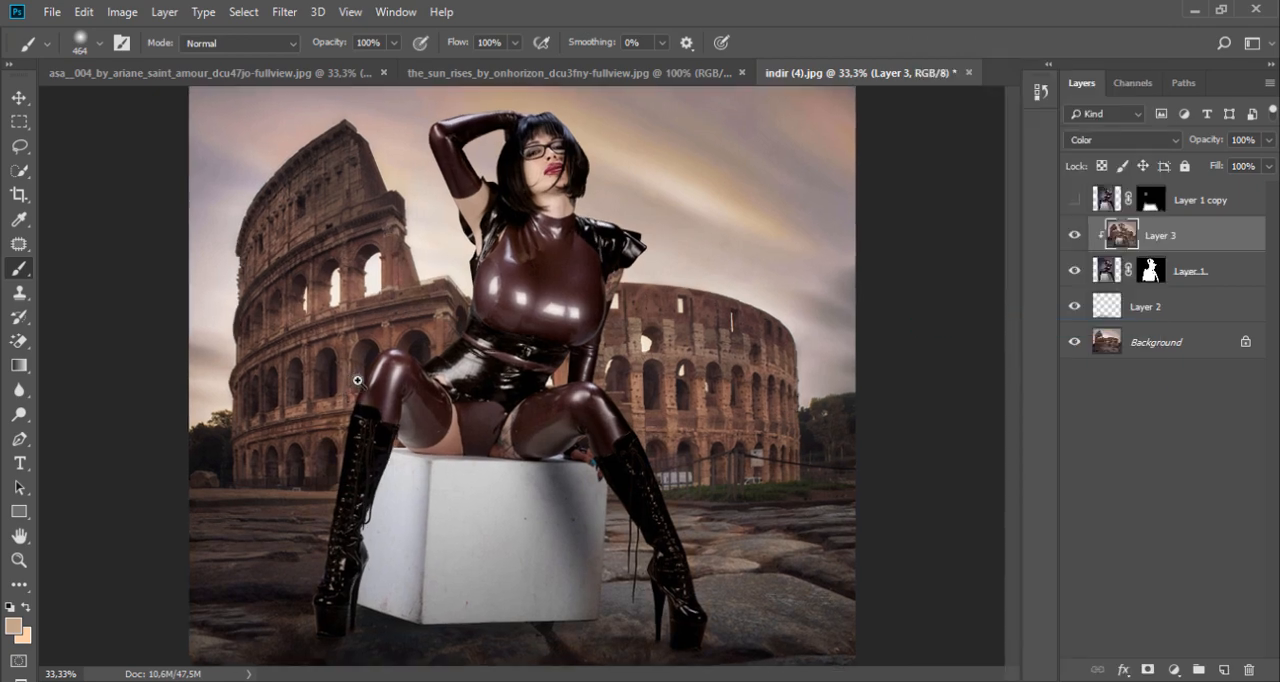
pyautogui.keyDown('ctrl'); pyautogui.click(357, 395); pyautogui.keyUp('ctrl')
pyautogui.rightClick(350, 380)
pyautogui.click(460, 398)
pyautogui.click(394, 43)
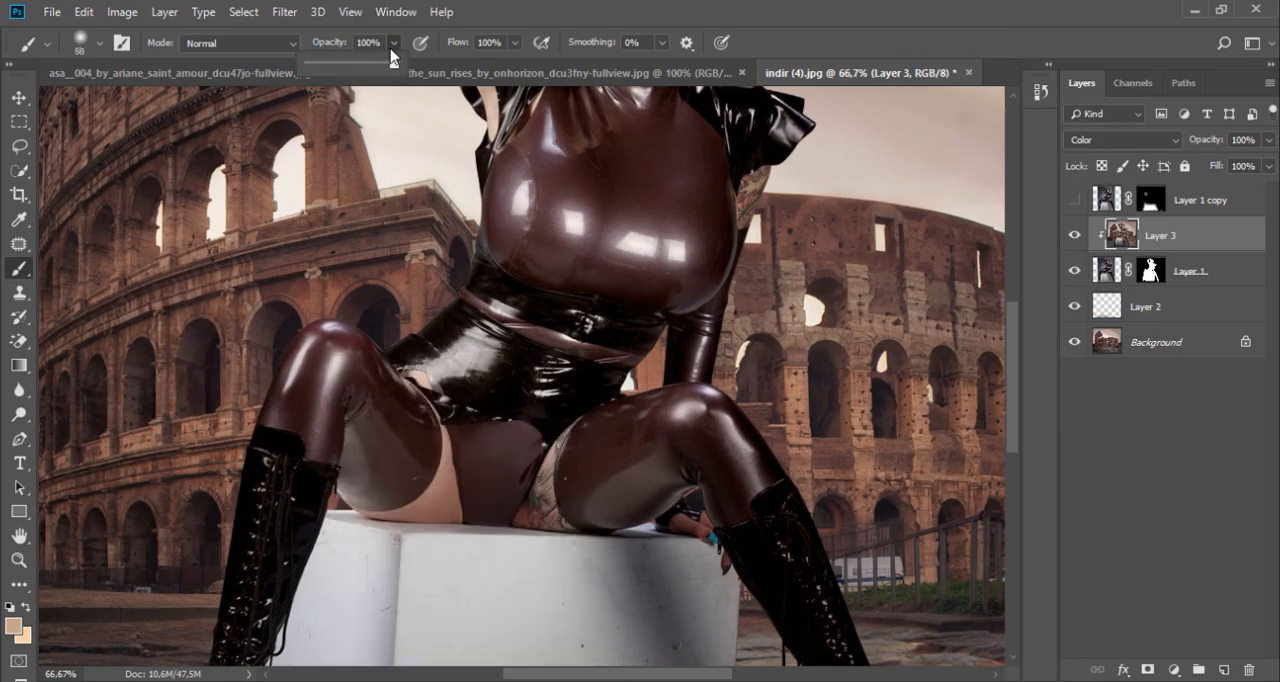
pyautogui.click(267, 397)
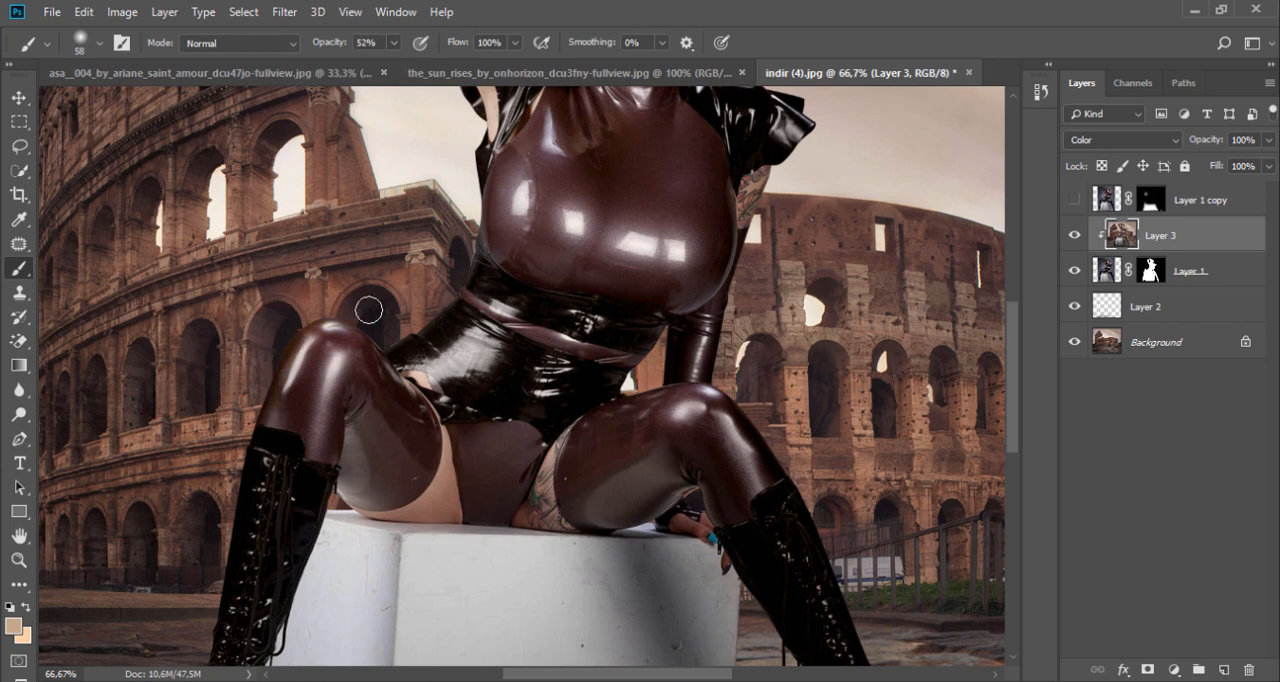
# Step: Paint the sky tone over the model's legs, torso and raised arm on Layer 3 with a 161 px brush at 28% opacity
pyautogui.click(394, 43)
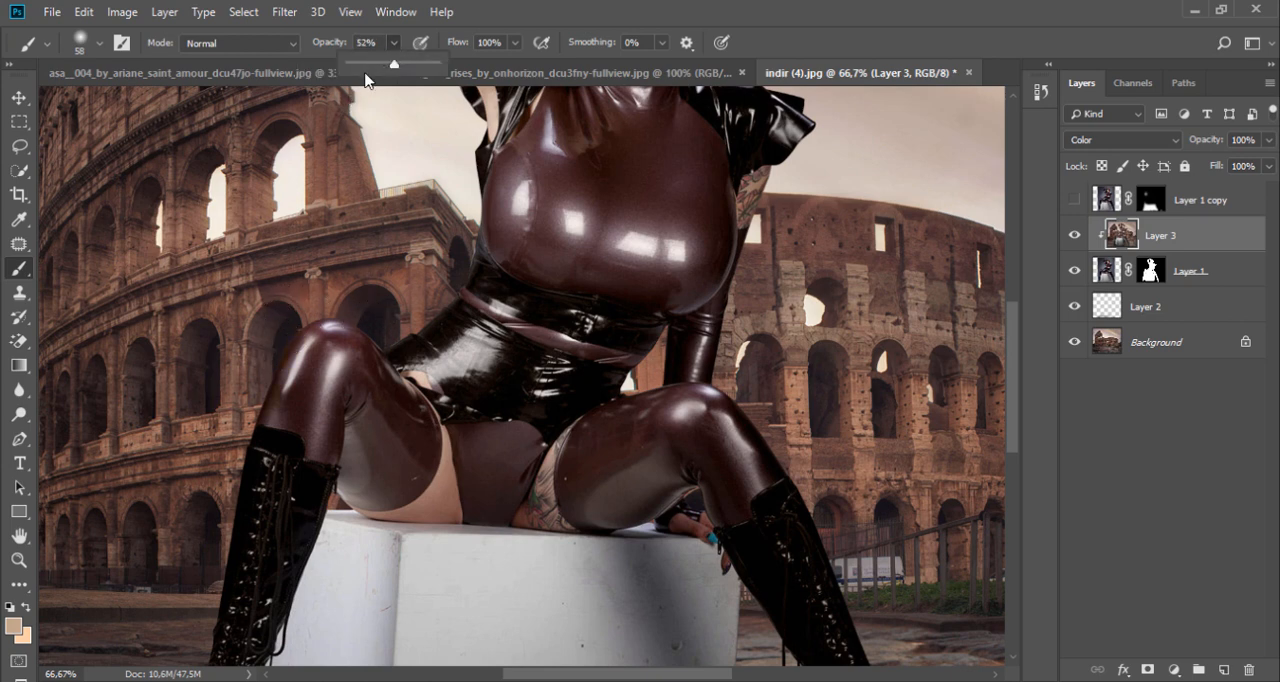
pyautogui.rightClick(298, 183)
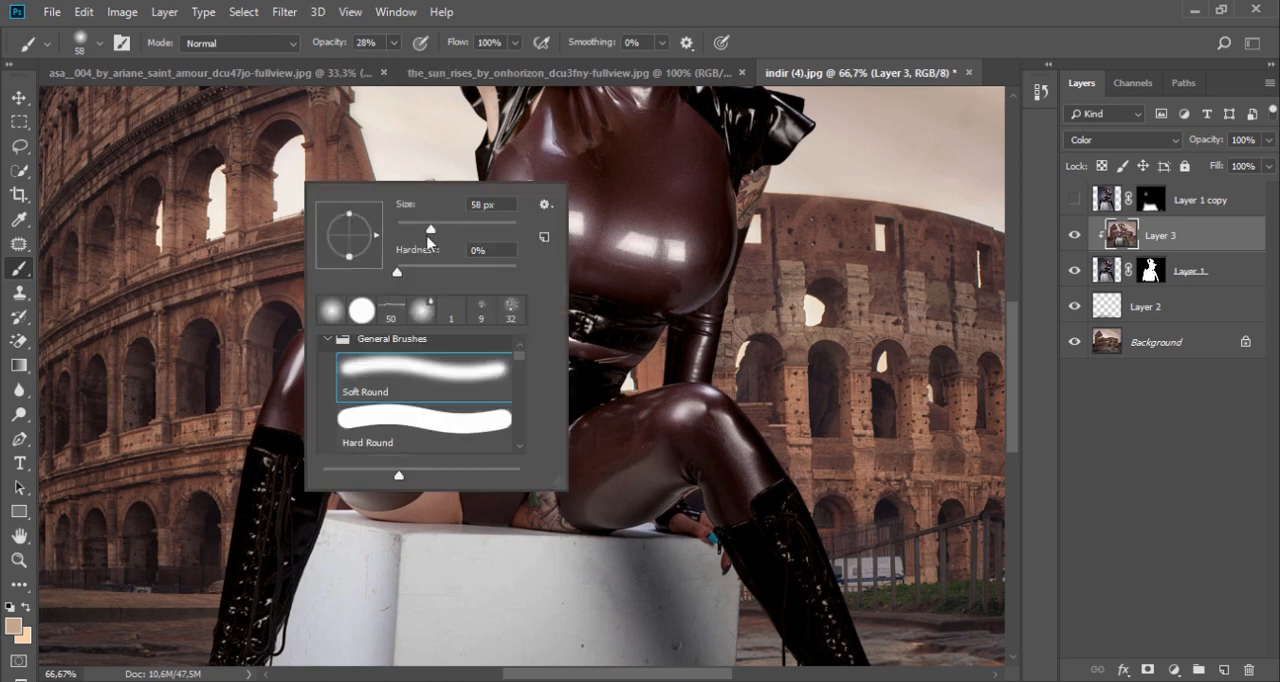
pyautogui.click(473, 231)
pyautogui.click(232, 275)
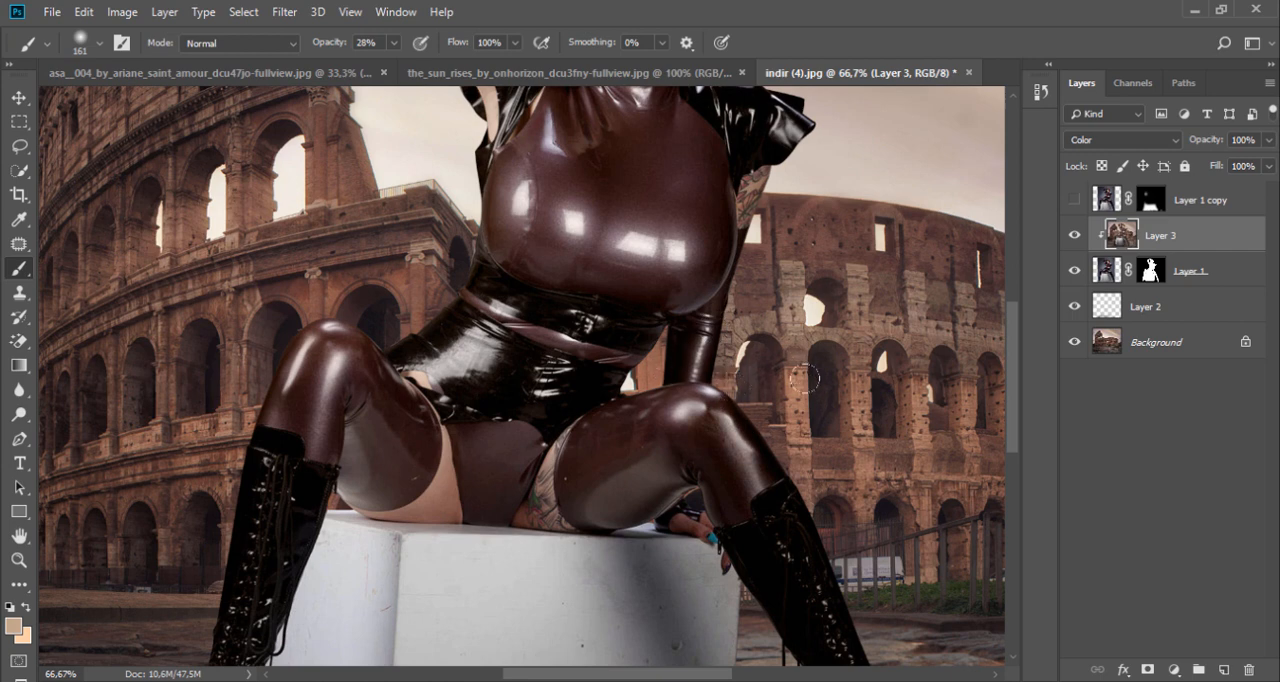
pyautogui.scroll(2, 766, 240)
pyautogui.scroll(2, 780, 208)
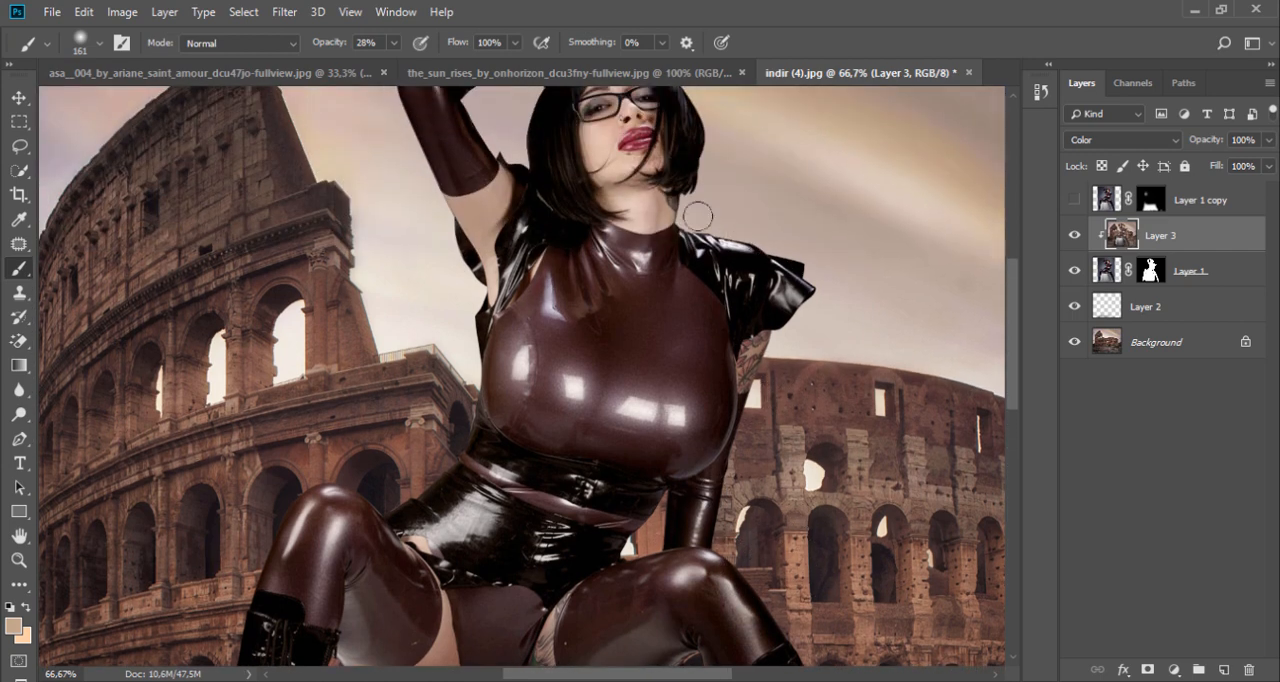
pyautogui.scroll(3, 657, 241)
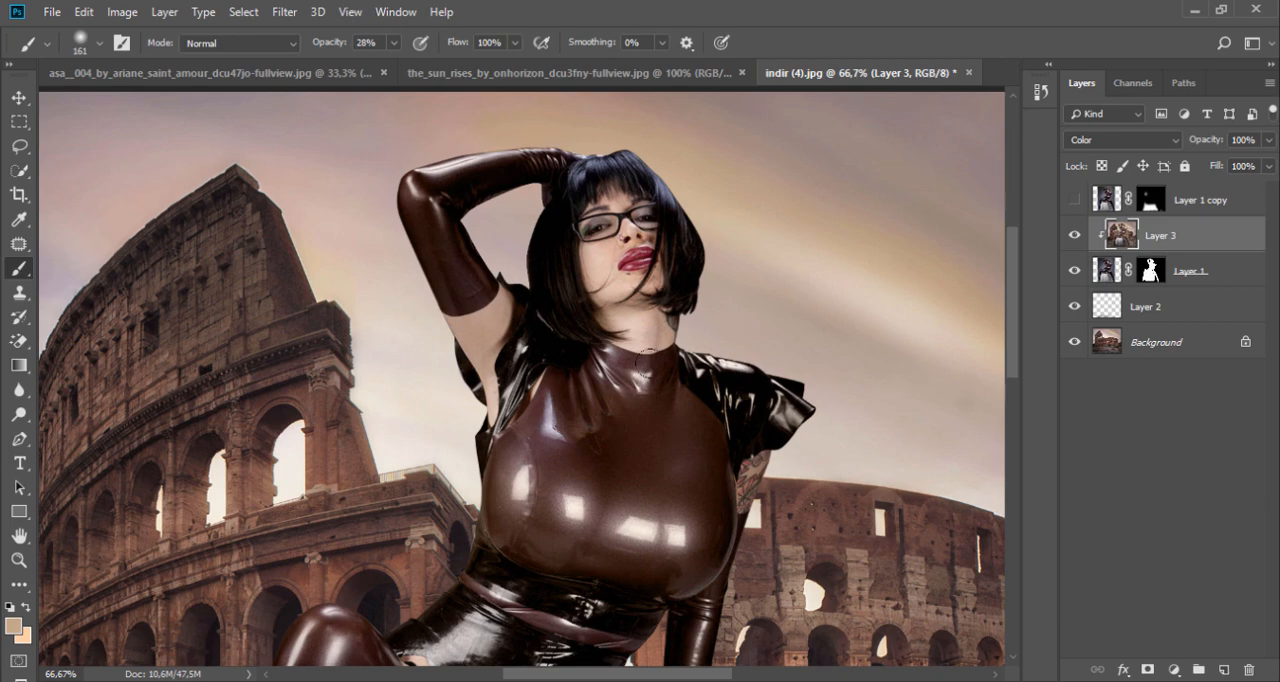
# Step: Check the tinted model against the whole scene and show Layer 1 copy again
pyautogui.hotkey('ctrl', '-')
pyautogui.hotkey('ctrl', '-')
pyautogui.hotkey('ctrl', '-')
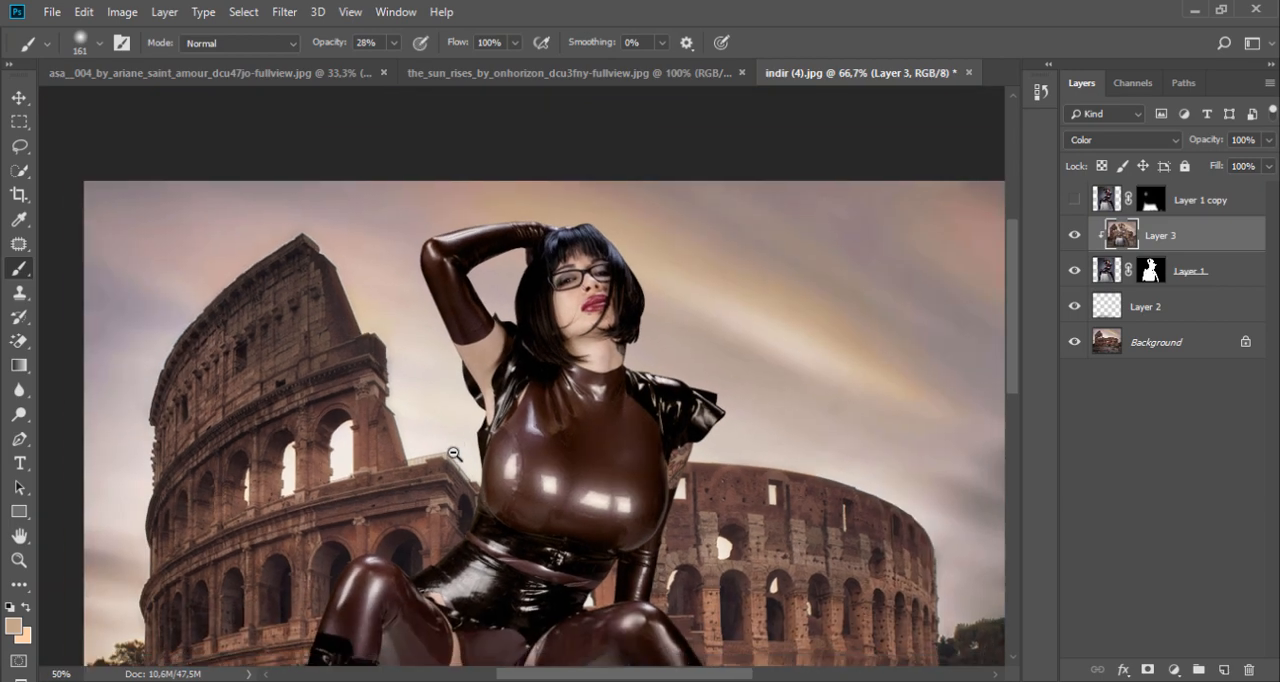
pyautogui.hotkey('ctrl', '+')
pyautogui.hotkey('ctrl', '+')
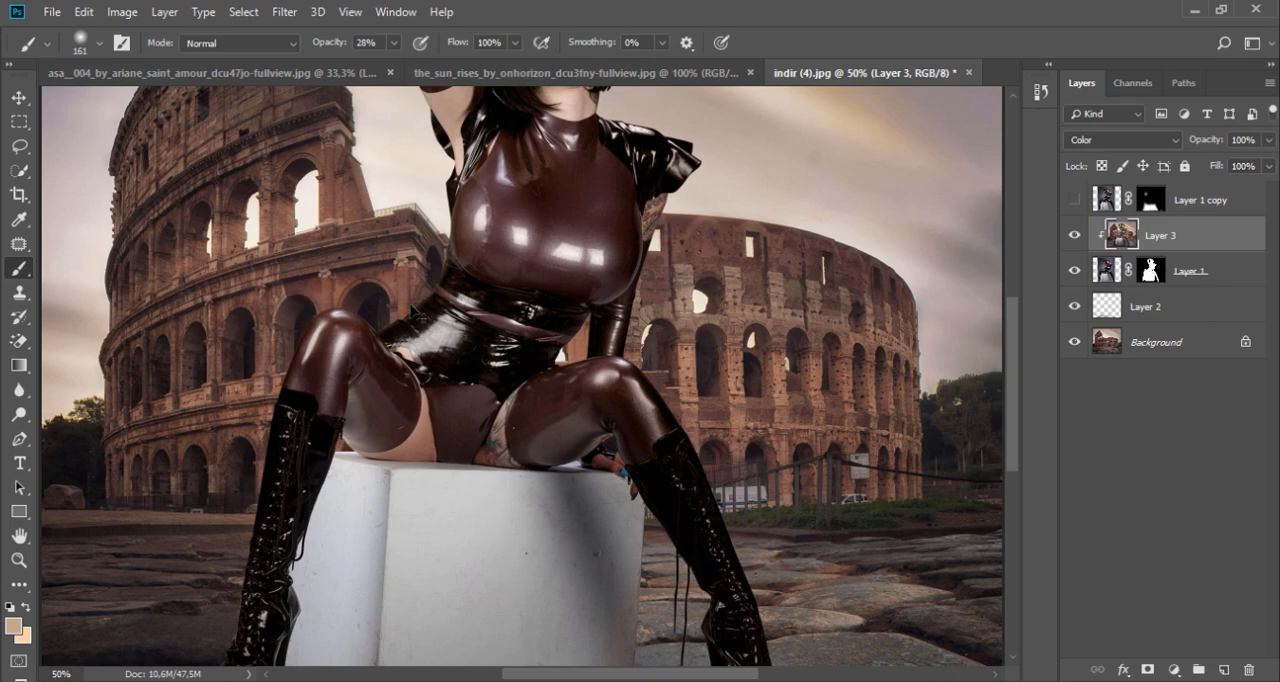
pyautogui.hotkey('ctrl', '-')
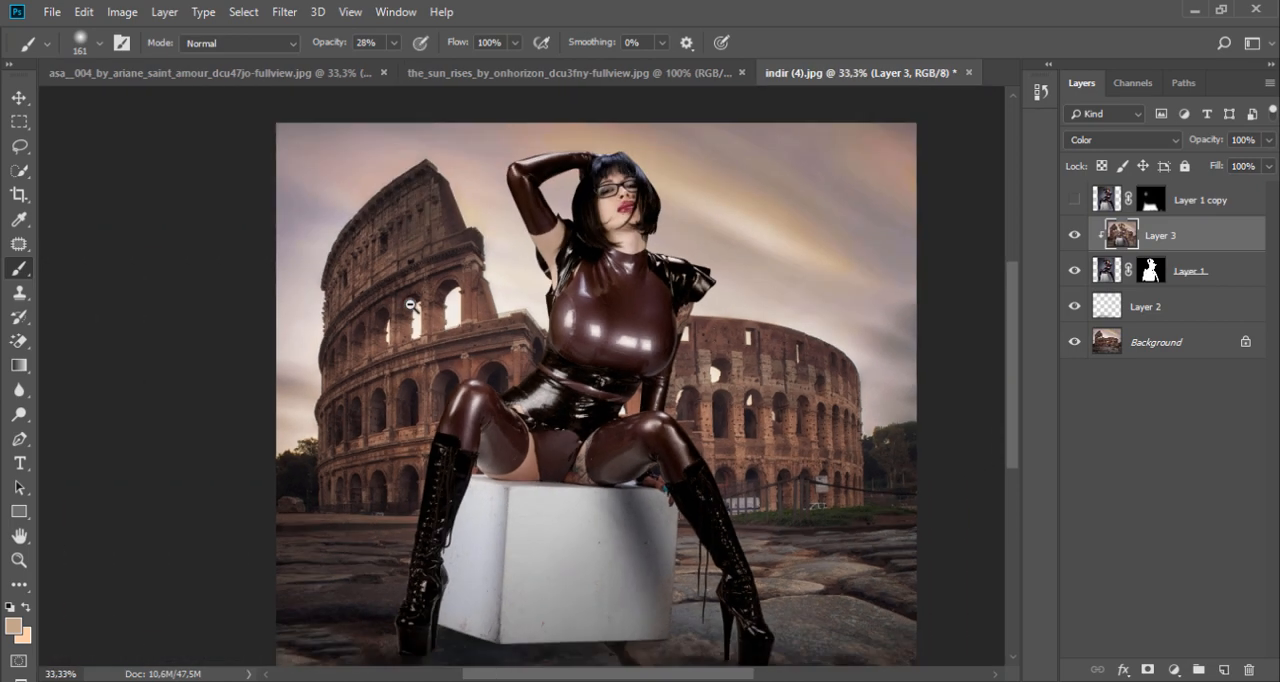
pyautogui.hotkey('ctrl', '-')
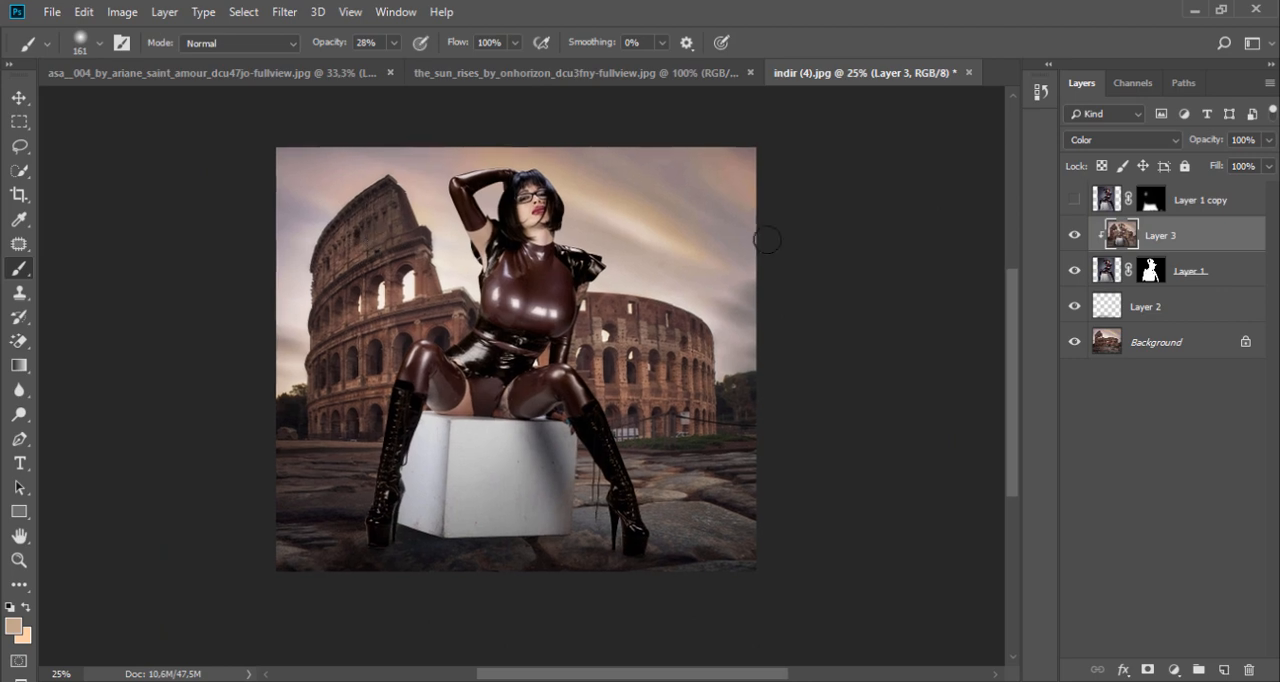
pyautogui.click(1075, 201)
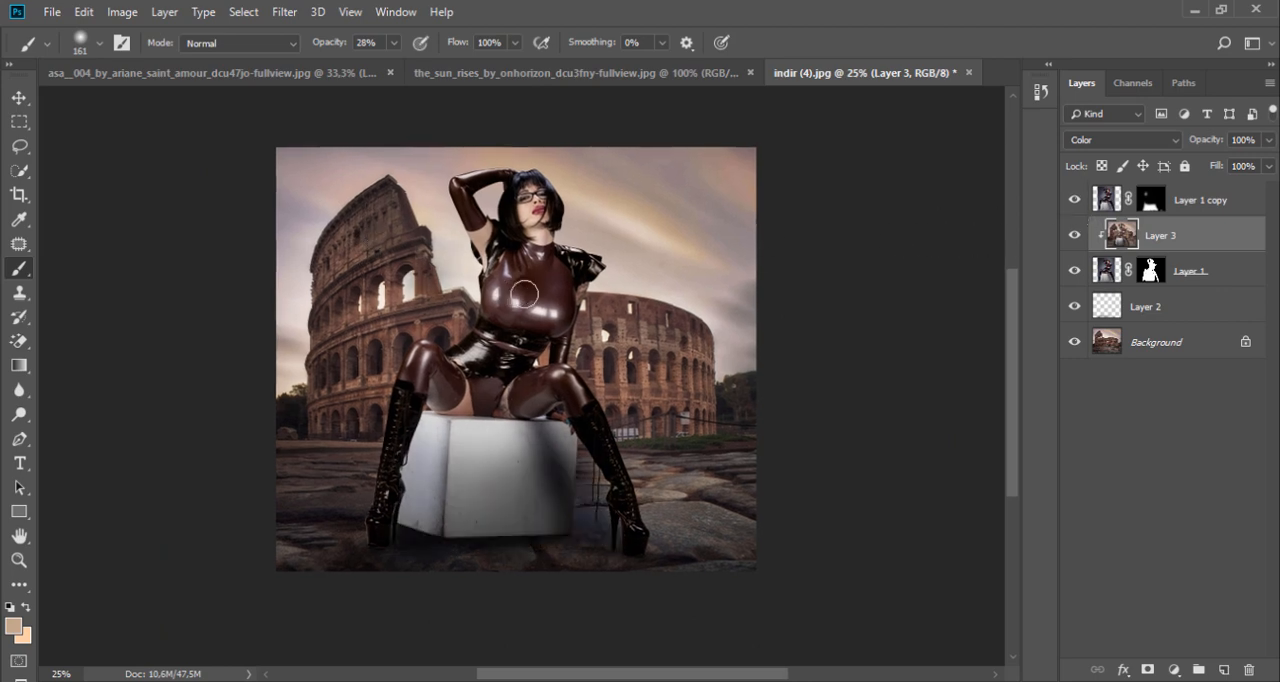
# Step: Try to move Layer 3 and Layer 1 together, and undo the move
pyautogui.keyDown('shift'); pyautogui.click(1190, 271); pyautogui.keyUp('shift')
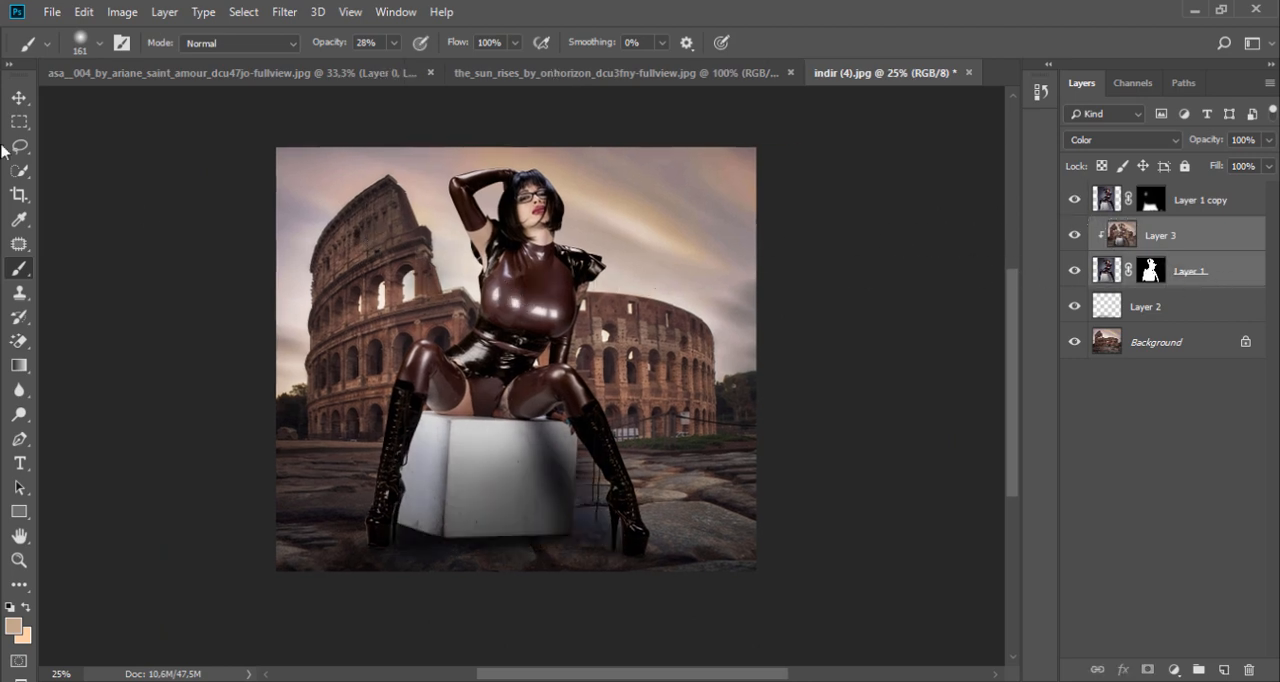
pyautogui.press('v')
pyautogui.moveTo(540, 255); pyautogui.dragTo(526, 253)
pyautogui.hotkey('ctrl', 'z')
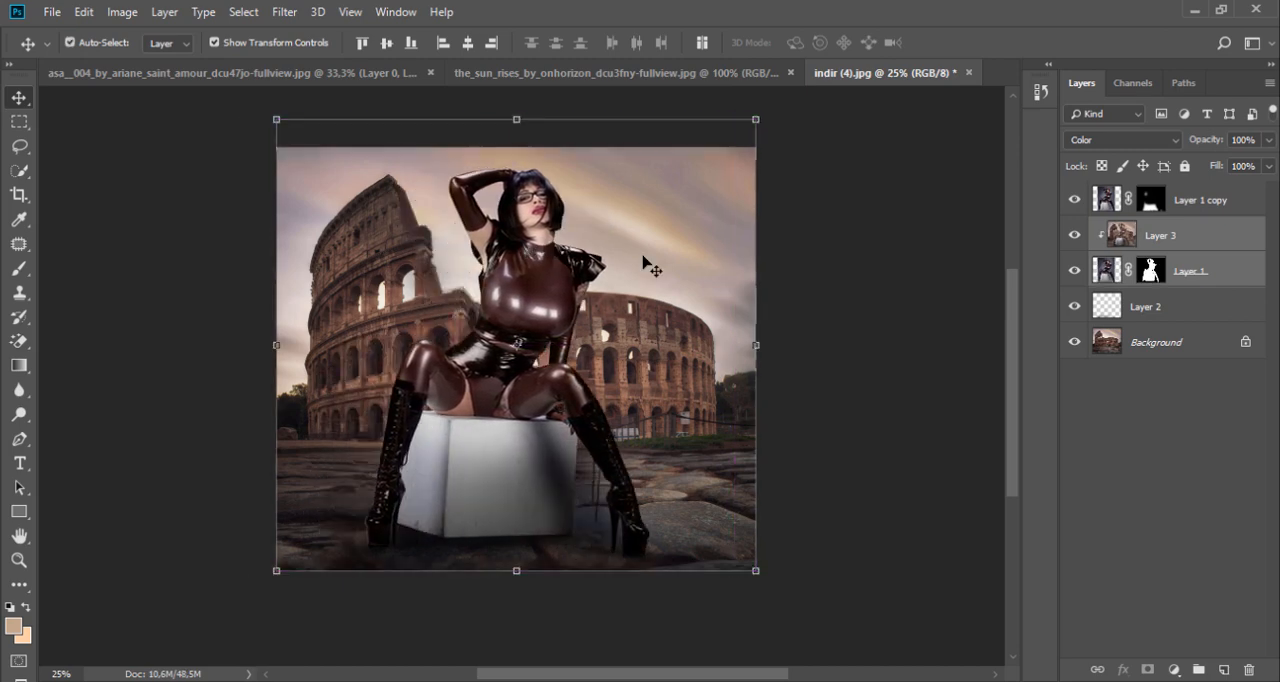
# Step: Add Layer 1 copy to the selected layers, try shifting the model and box to the left, and undo the move
pyautogui.keyDown('ctrl'); pyautogui.click(1243, 199); pyautogui.keyUp('ctrl')
pyautogui.moveTo(622, 257); pyautogui.dragTo(561, 256)
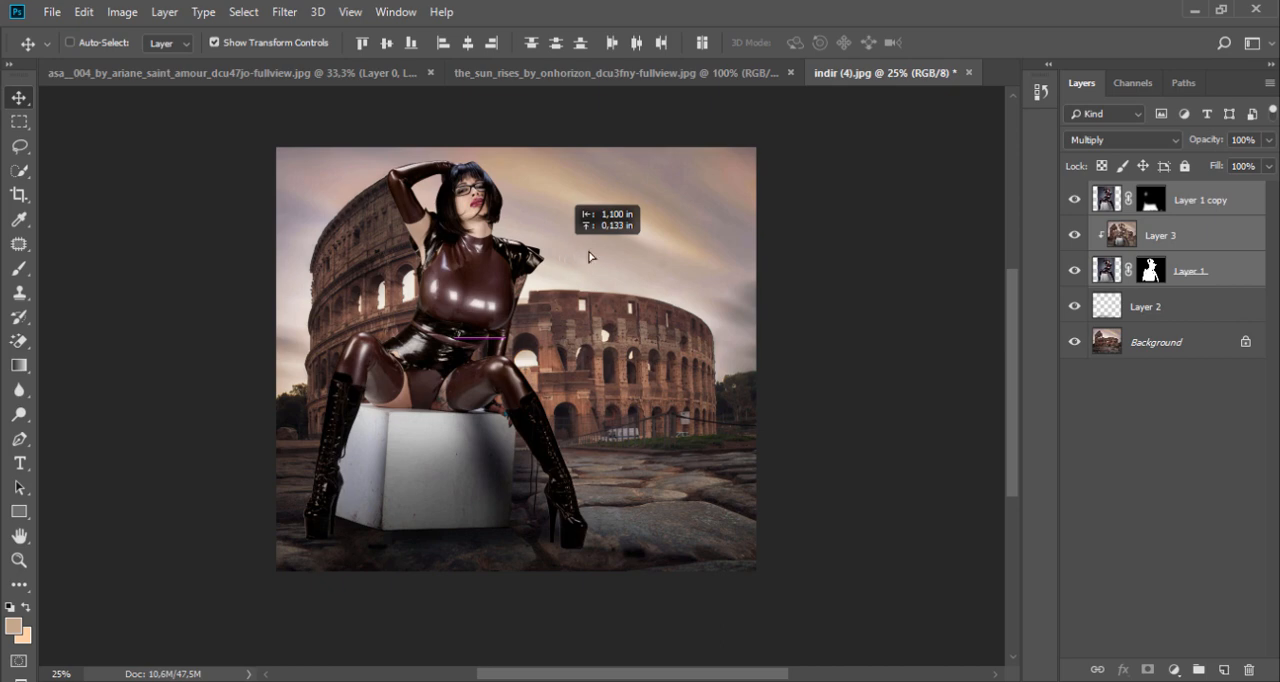
pyautogui.moveTo(589, 257)
pyautogui.mouseDown()
pyautogui.moveTo(748, 260)
pyautogui.moveTo(557, 259)
pyautogui.moveTo(586, 257)
pyautogui.mouseUp()
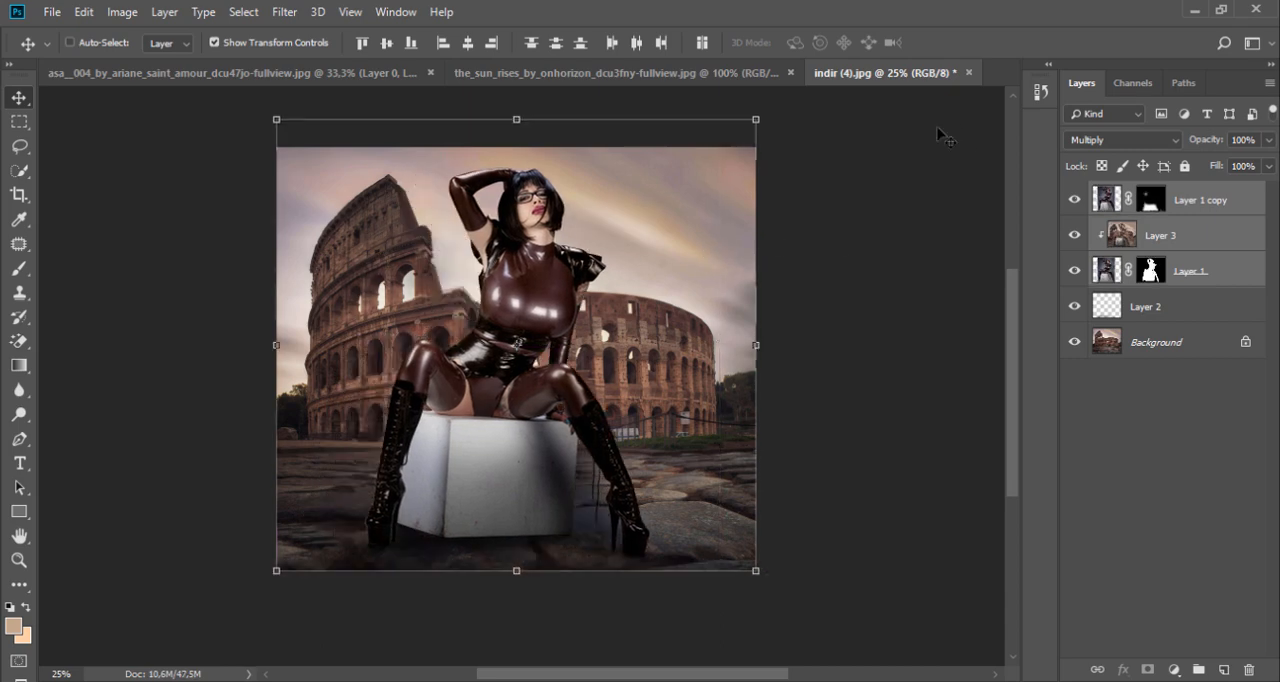
pyautogui.keyDown('ctrl'); pyautogui.click(497, 250); pyautogui.keyUp('ctrl')
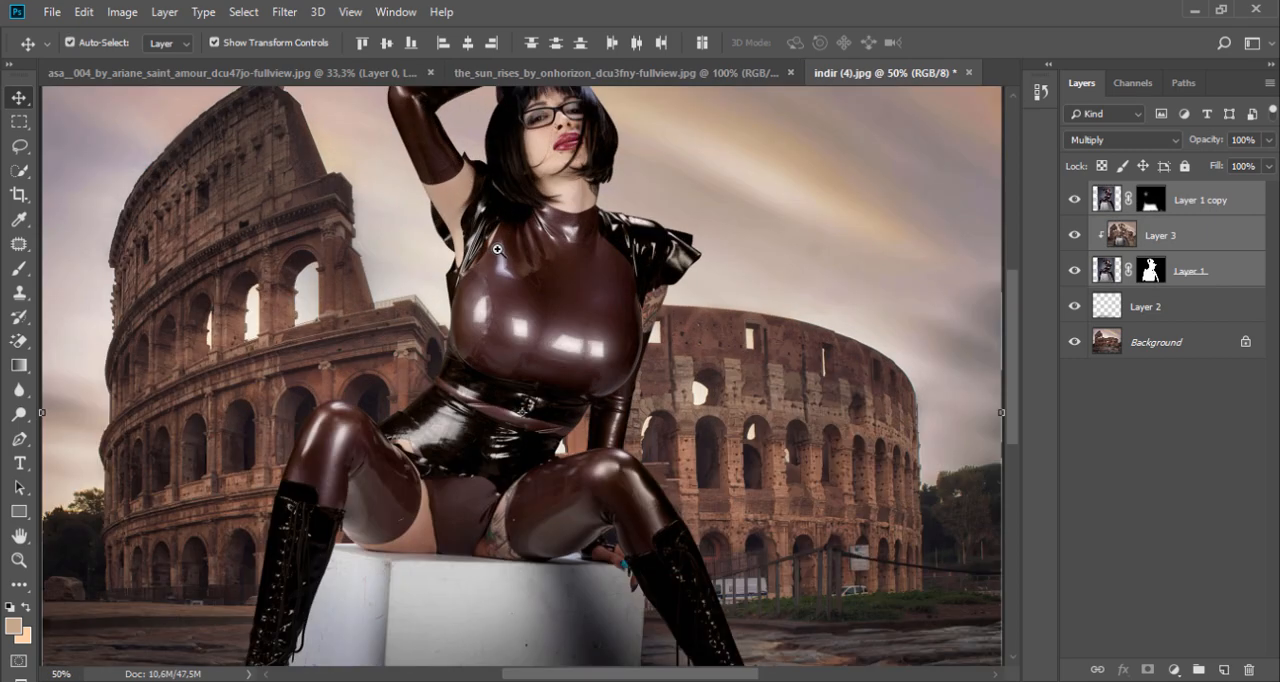
# Step: Select Layer 1 copy's mask and toggle the layer's visibility to check its effect on the scene
pyautogui.click(1165, 206)
pyautogui.click(1073, 201)
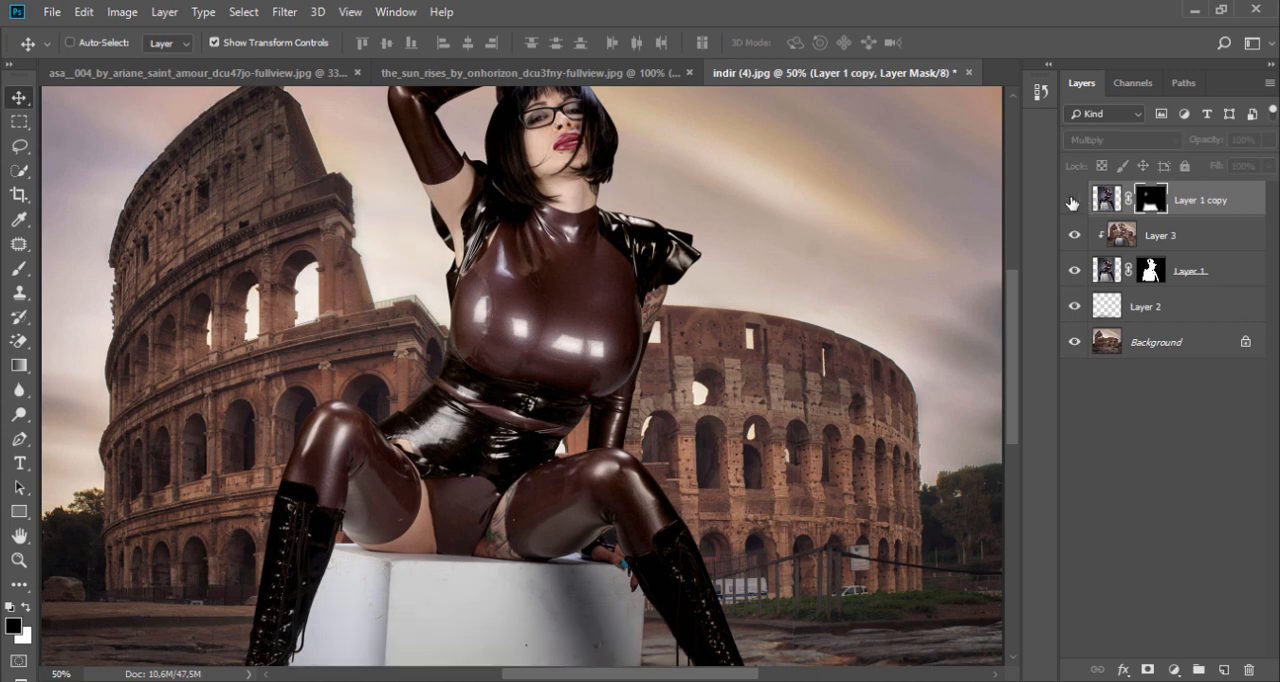
pyautogui.click(1073, 201)
pyautogui.click(19, 268)
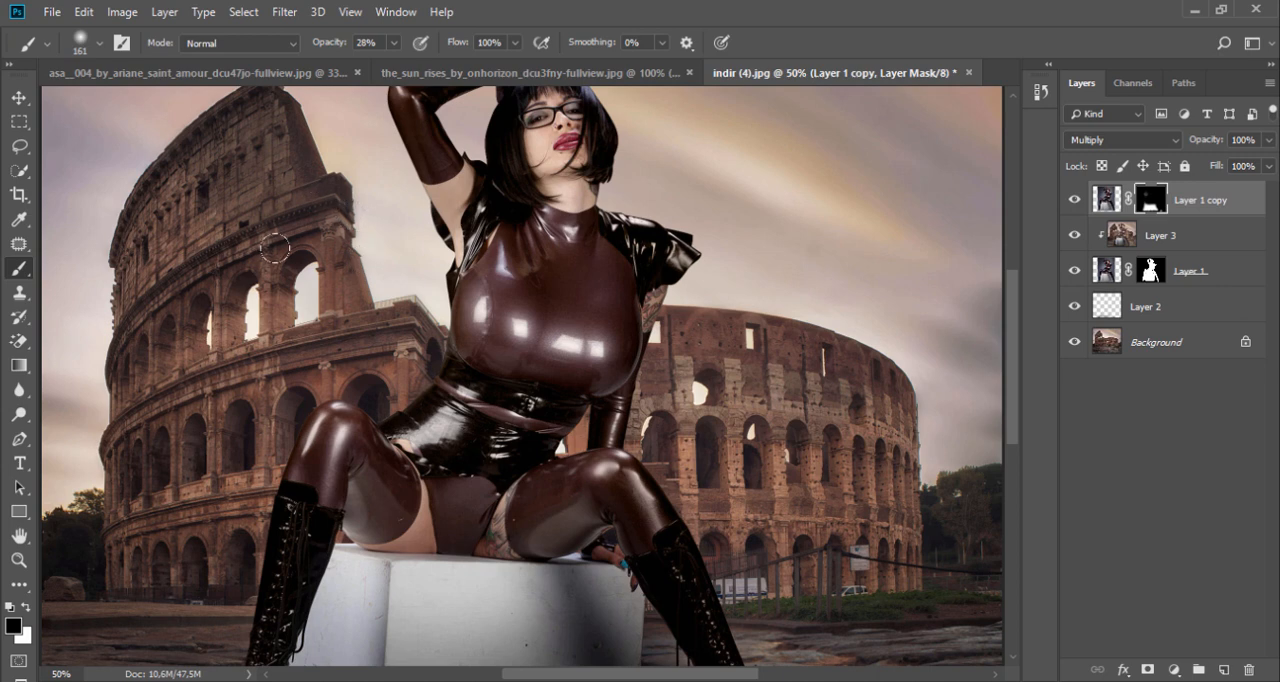
pyautogui.click(1174, 669)
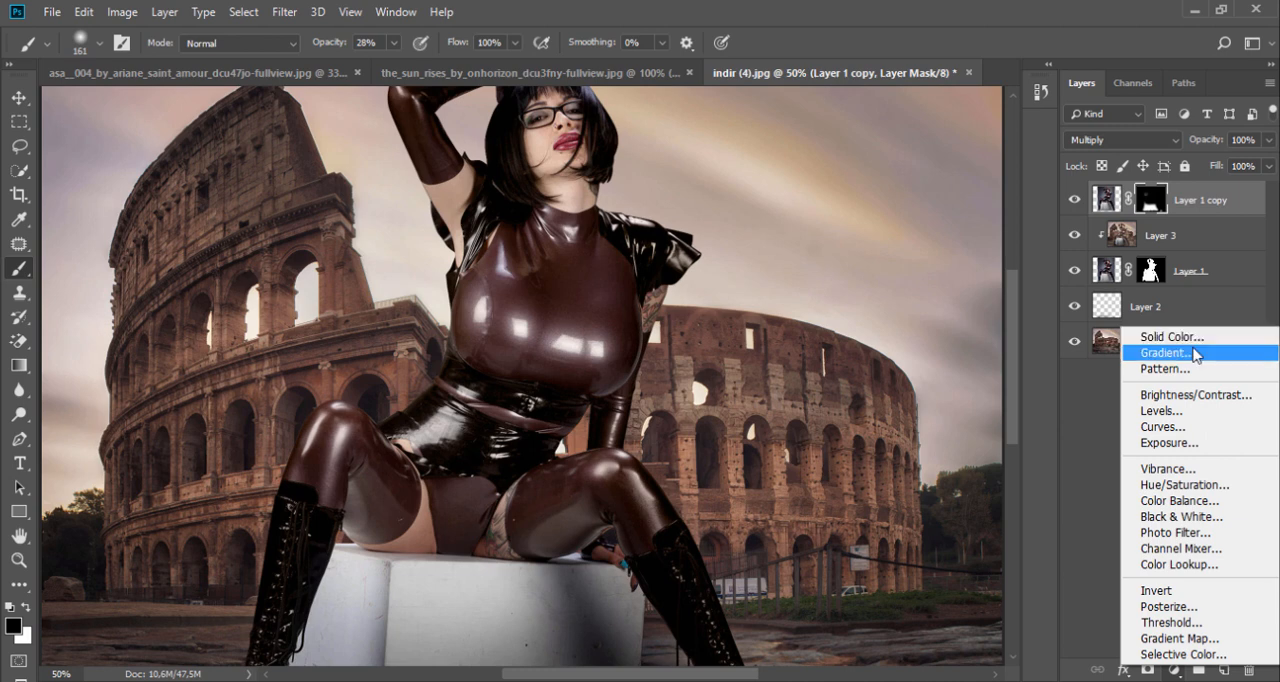
pyautogui.click(1080, 443)
# Step: Create a new layer above Layer 1 copy and fill it with 50% gray at 100% opacity
pyautogui.click(1224, 668)
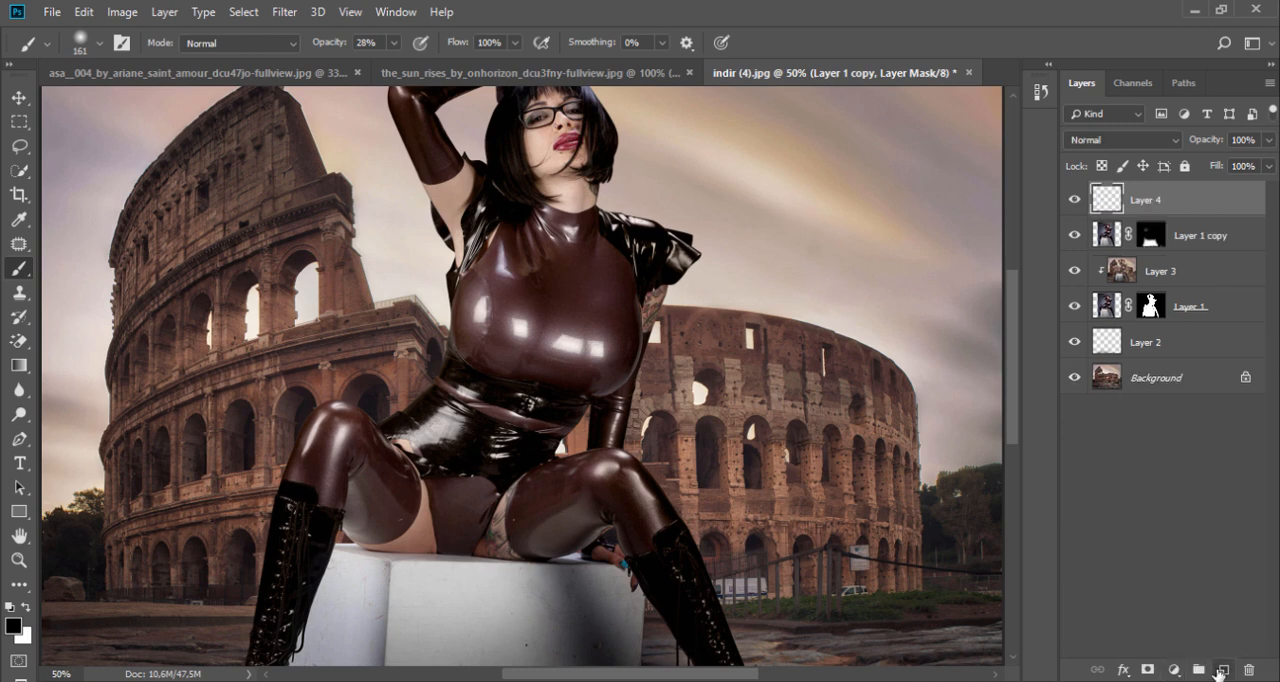
pyautogui.rightClick(630, 328)
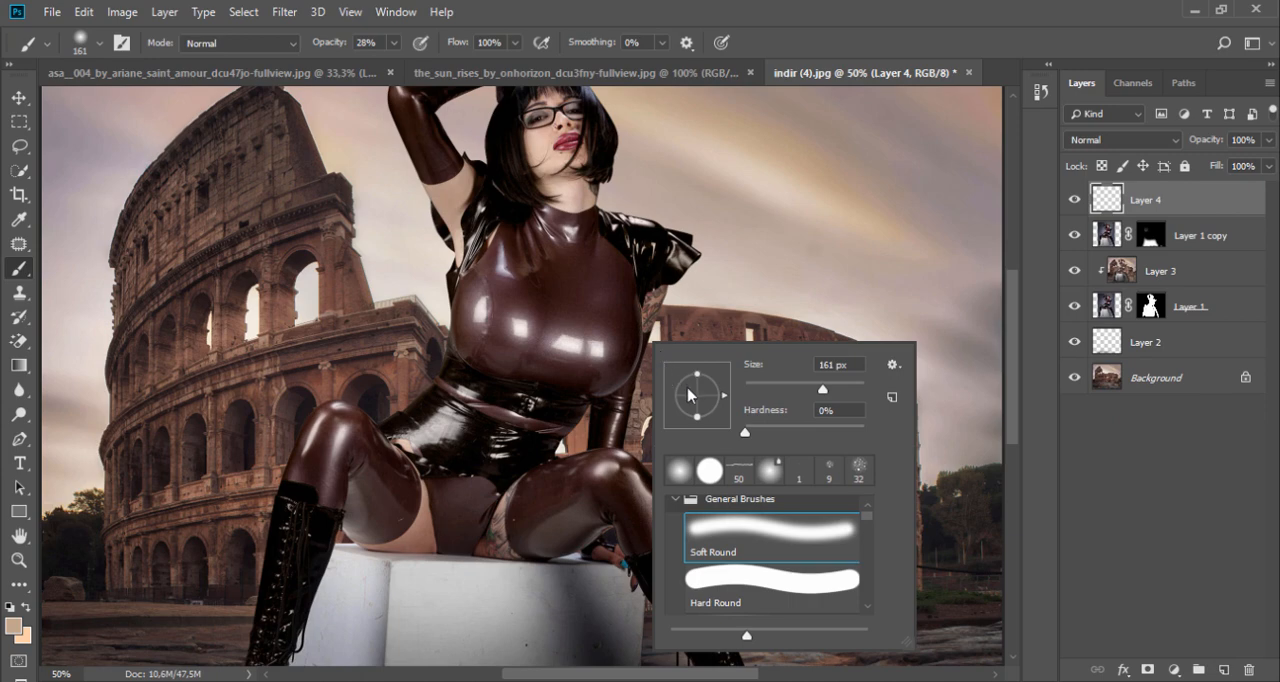
pyautogui.rightClick(1180, 204)
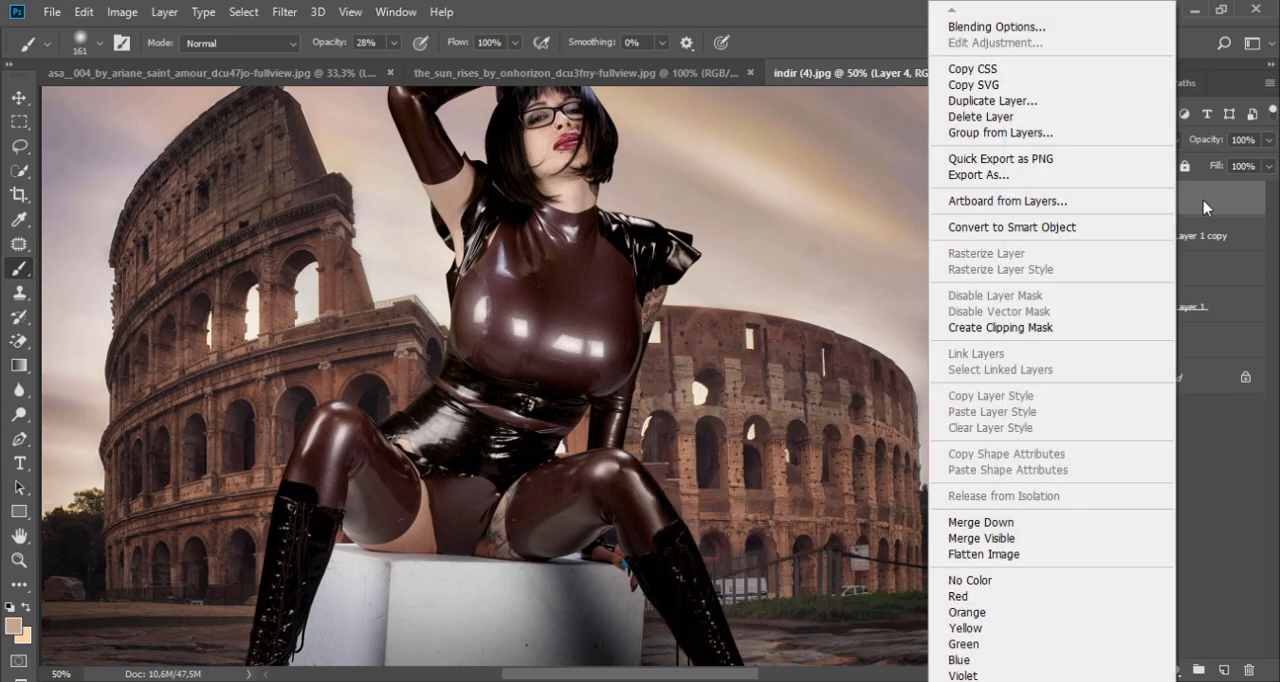
pyautogui.click(1204, 207)
pyautogui.click(83, 12)
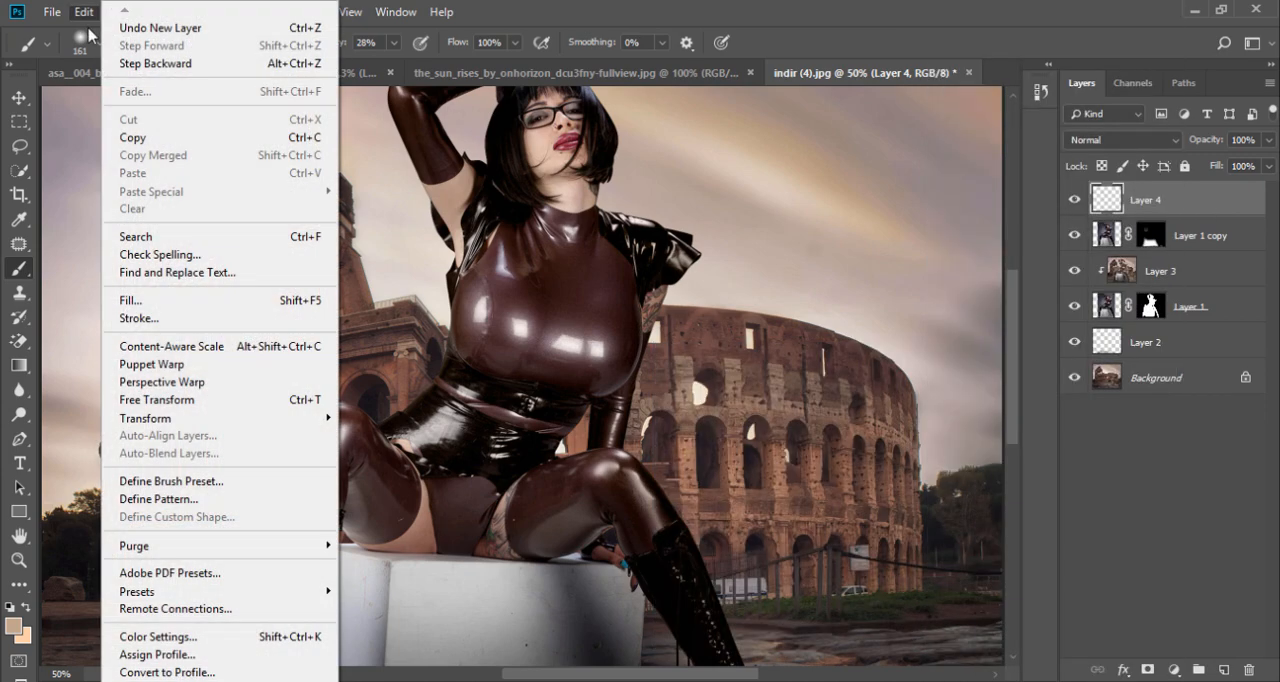
pyautogui.click(229, 301)
pyautogui.click(646, 167)
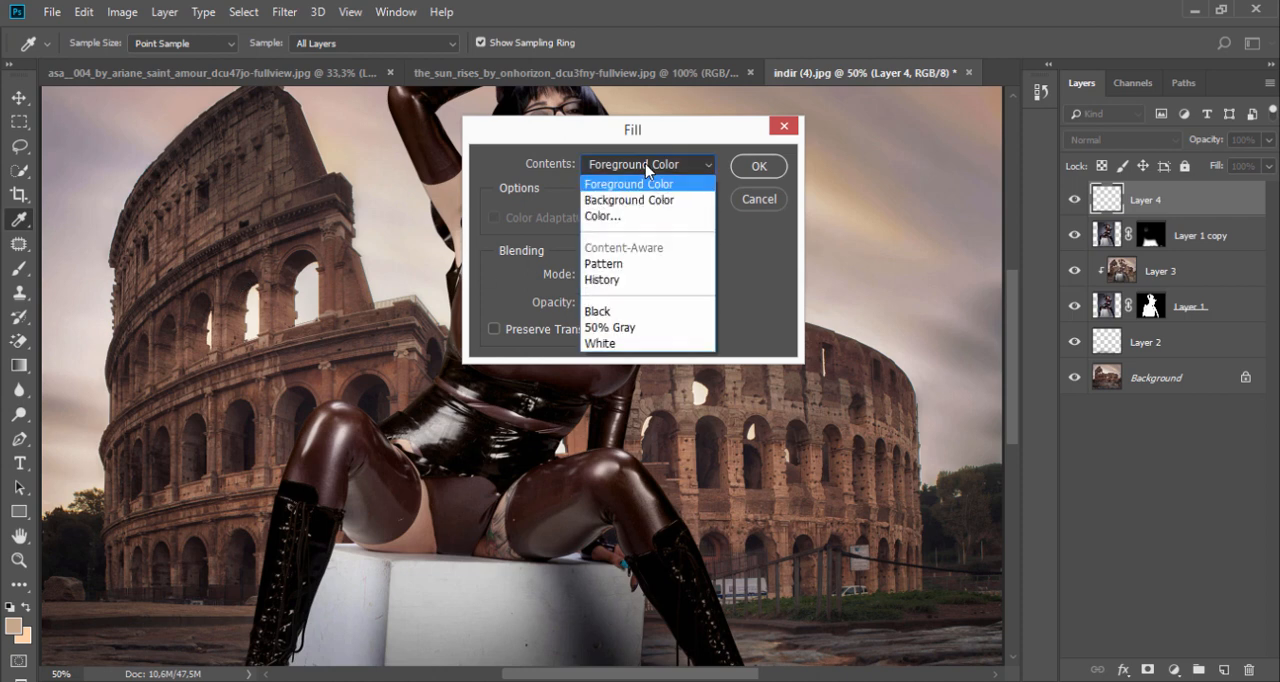
pyautogui.click(633, 327)
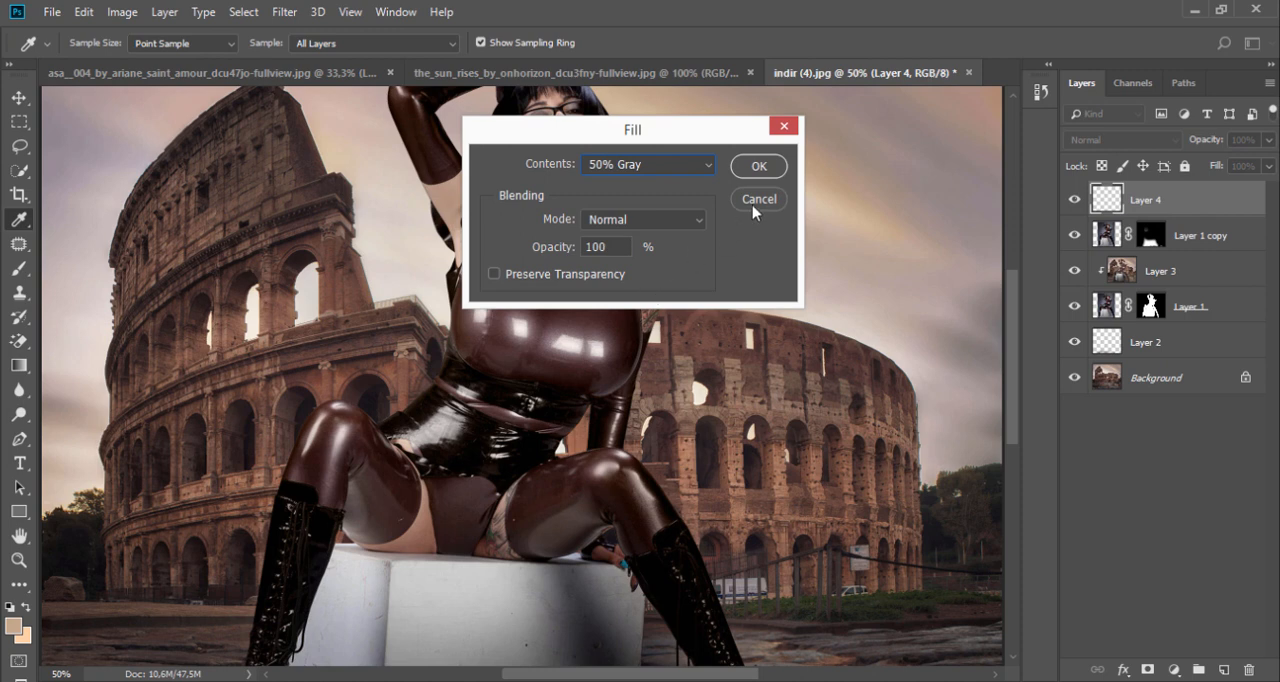
pyautogui.click(758, 168)
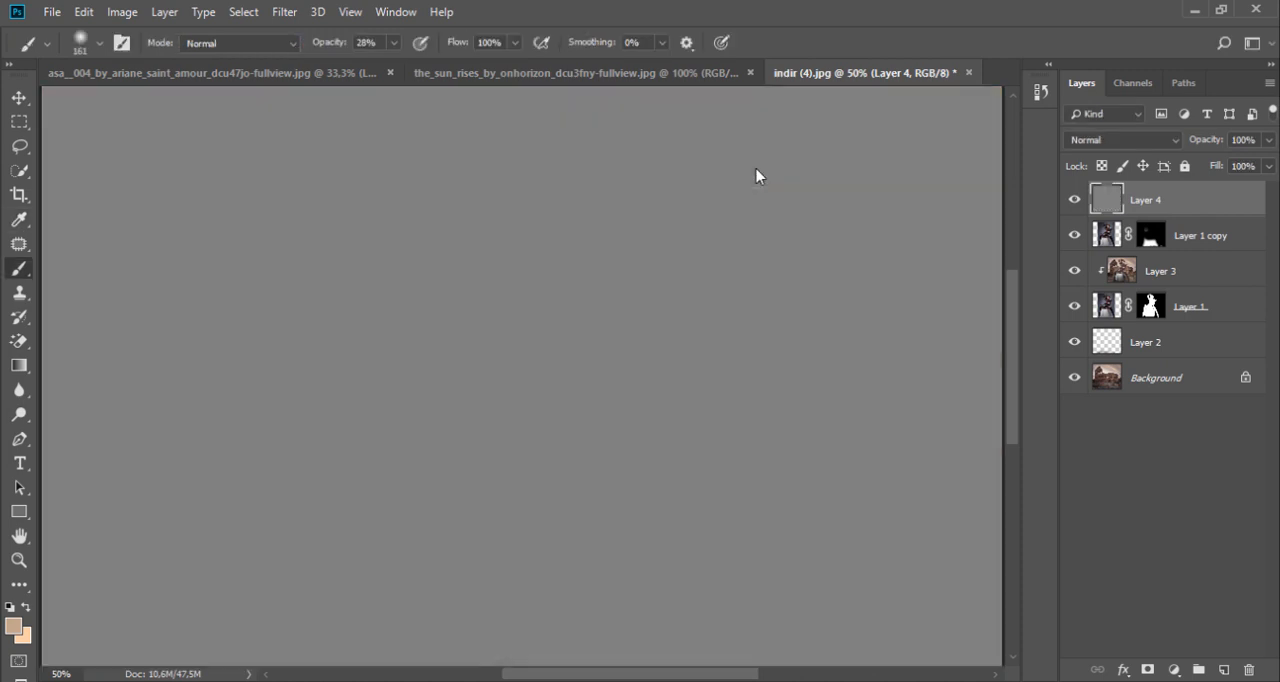
# Step: Move the gray Layer 4 between Layer 1 copy and Layer 3, clipped to Layer 1
pyautogui.rightClick(1195, 204)
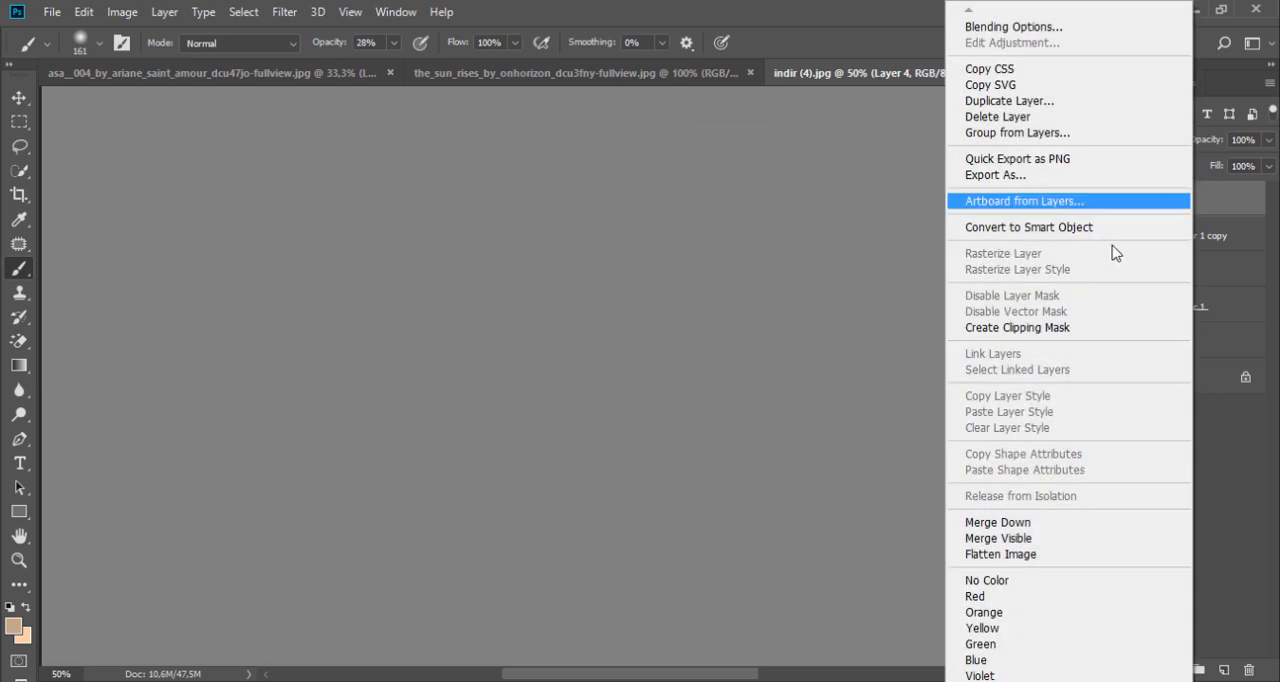
pyautogui.click(1043, 327)
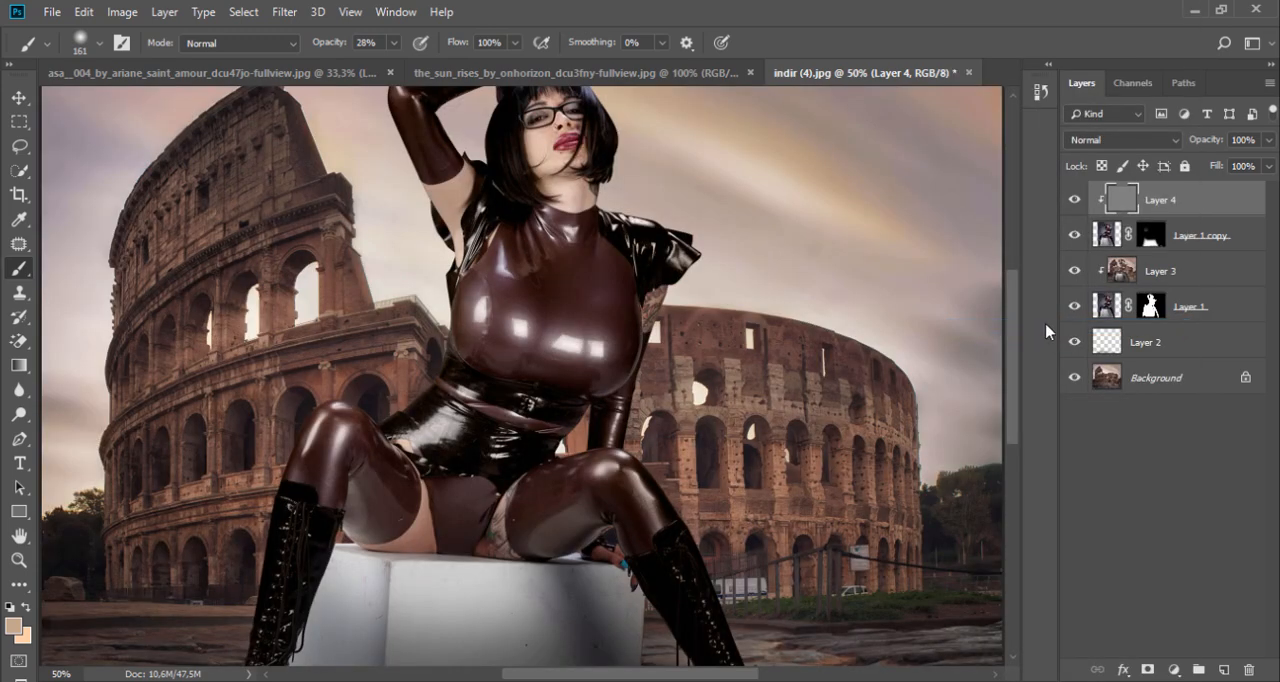
pyautogui.moveTo(1185, 208); pyautogui.dragTo(1178, 245)
pyautogui.rightClick(1177, 245)
pyautogui.click(1022, 327)
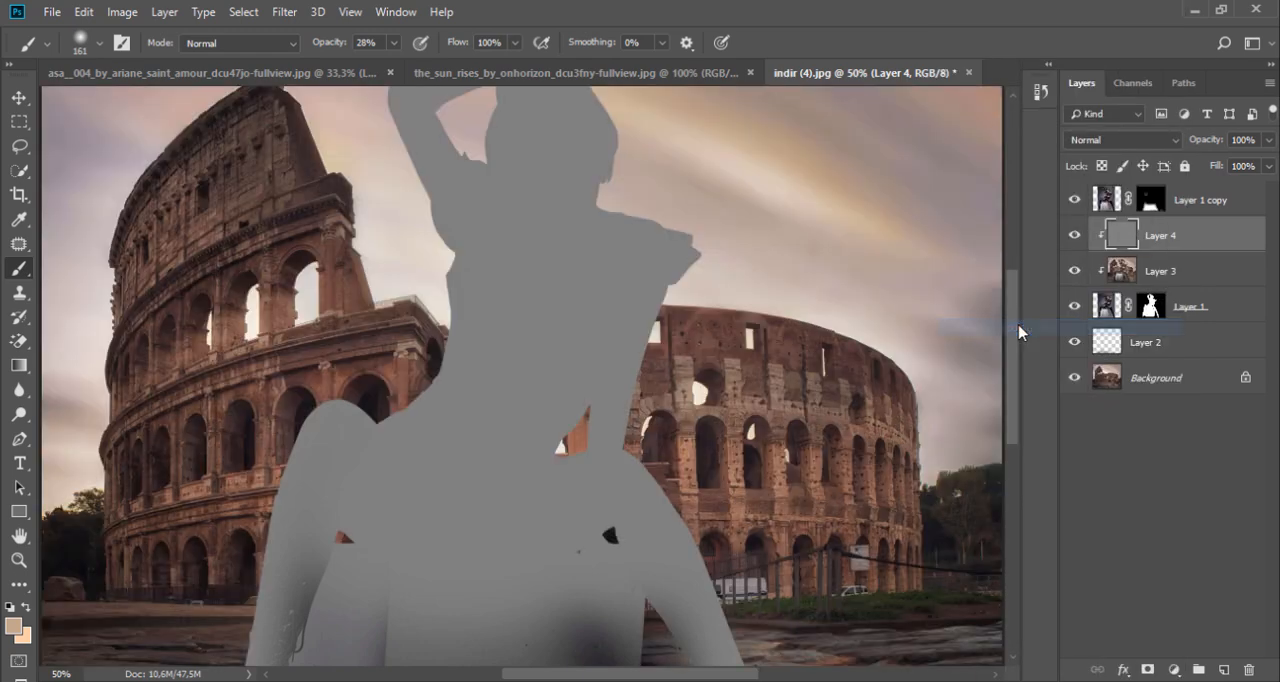
# Step: Set Layer 4's blend mode to Overlay and dodge the raised arm's bare skin with midtones at 50% exposure
pyautogui.click(1150, 141)
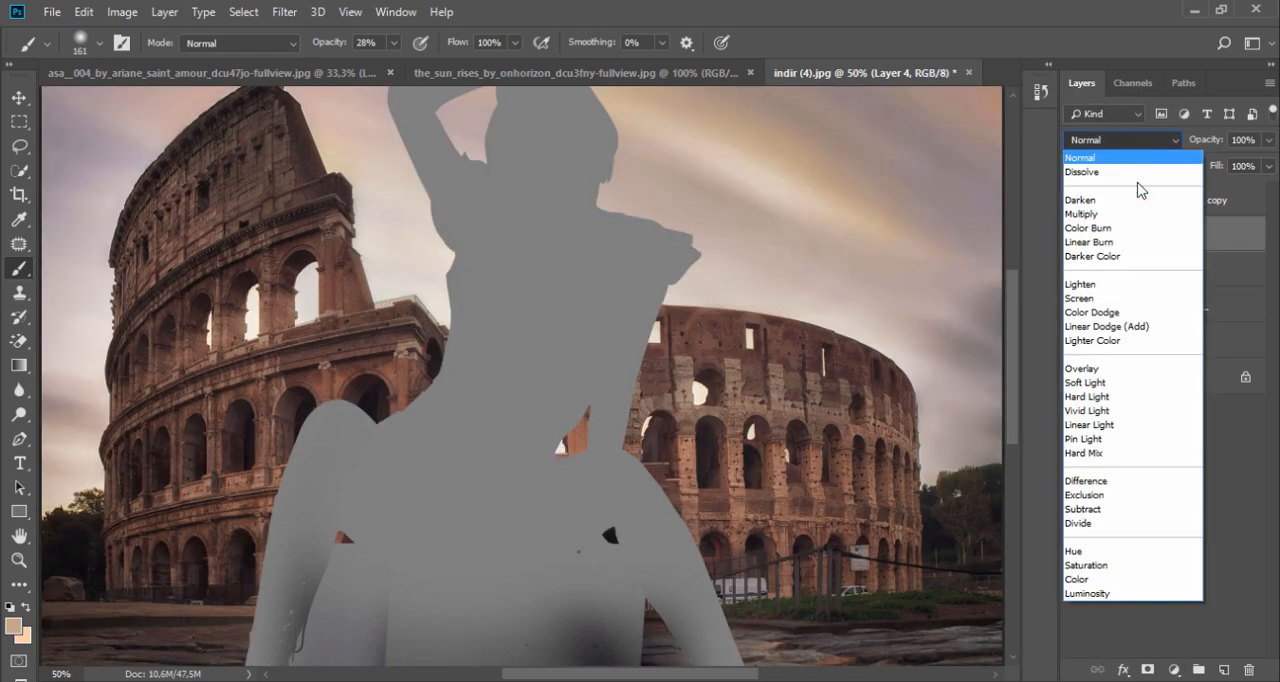
pyautogui.click(1130, 366)
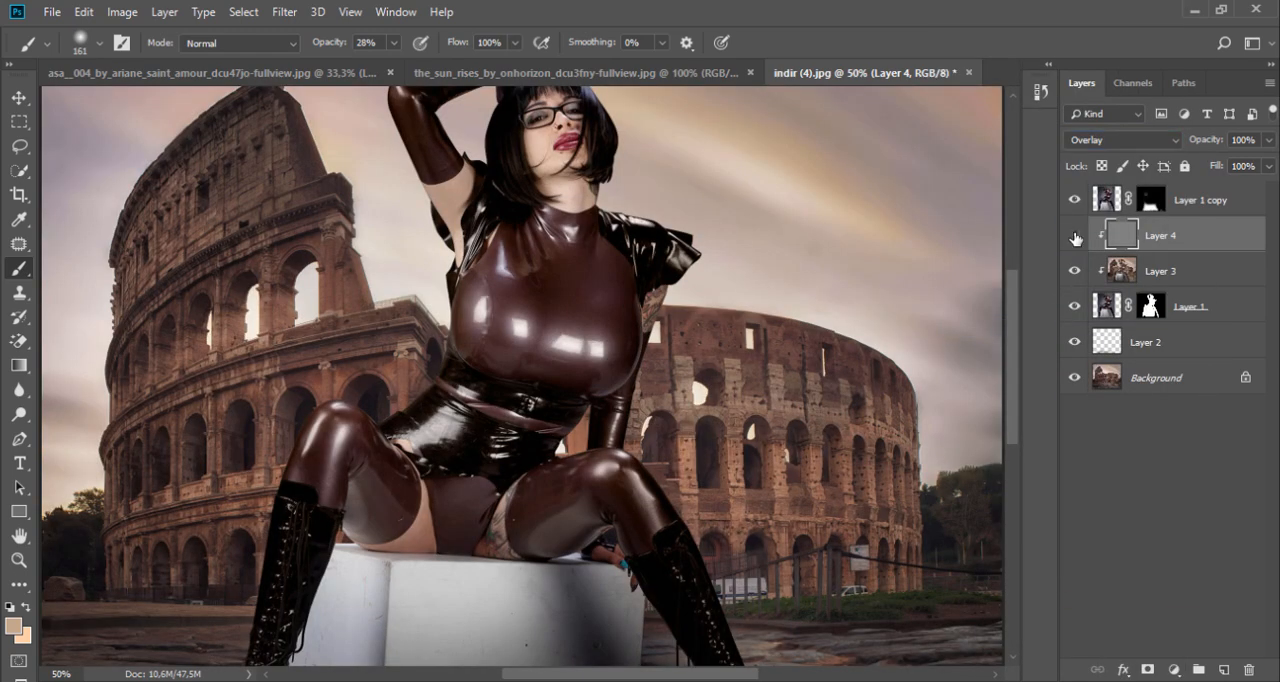
pyautogui.click(21, 415)
pyautogui.moveTo(432, 197); pyautogui.dragTo(449, 250)
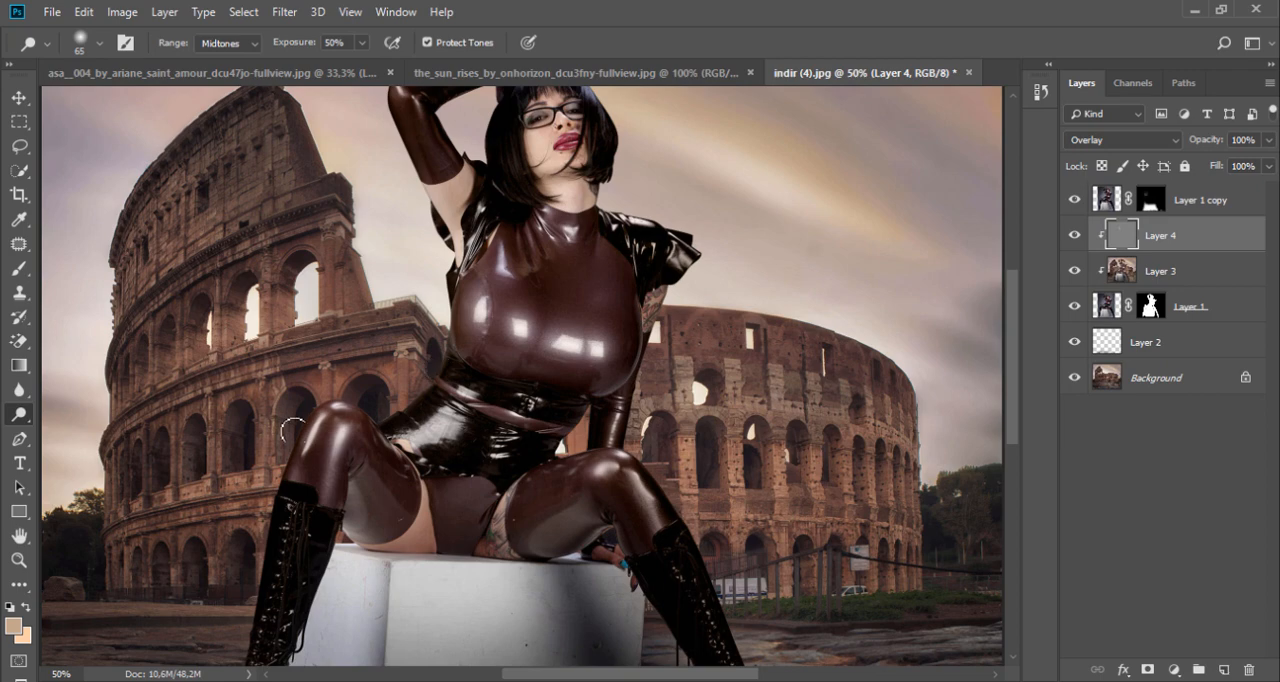
# Step: Dodge the center of the model's neck with a 32 px soft brush on Layer 4
pyautogui.keyDown('ctrl'); pyautogui.click(613, 198); pyautogui.keyUp('ctrl')
pyautogui.keyDown('ctrl'); pyautogui.click(613, 198); pyautogui.keyUp('ctrl')
pyautogui.keyDown('ctrl'); pyautogui.click(613, 198); pyautogui.keyUp('ctrl')
pyautogui.moveTo(551, 197); pyautogui.dragTo(506, 303)
pyautogui.moveTo(402, 282); pyautogui.dragTo(362, 269)
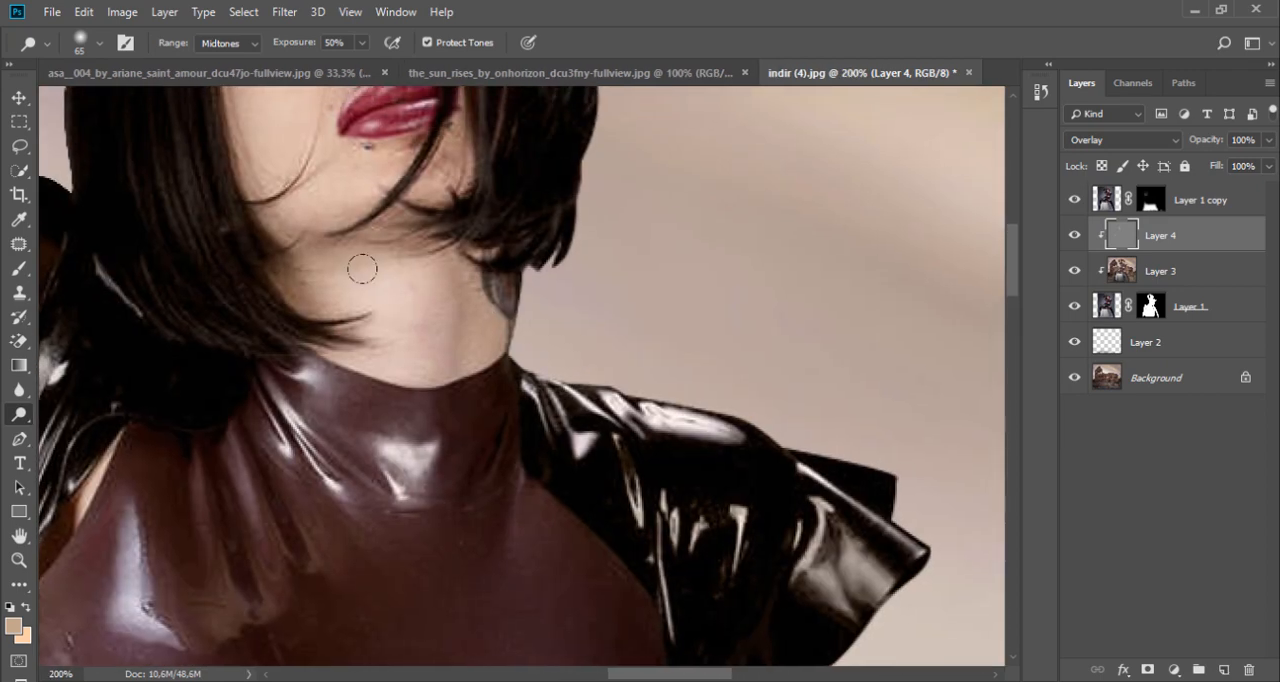
pyautogui.rightClick(470, 300)
pyautogui.moveTo(592, 347); pyautogui.dragTo(582, 350)
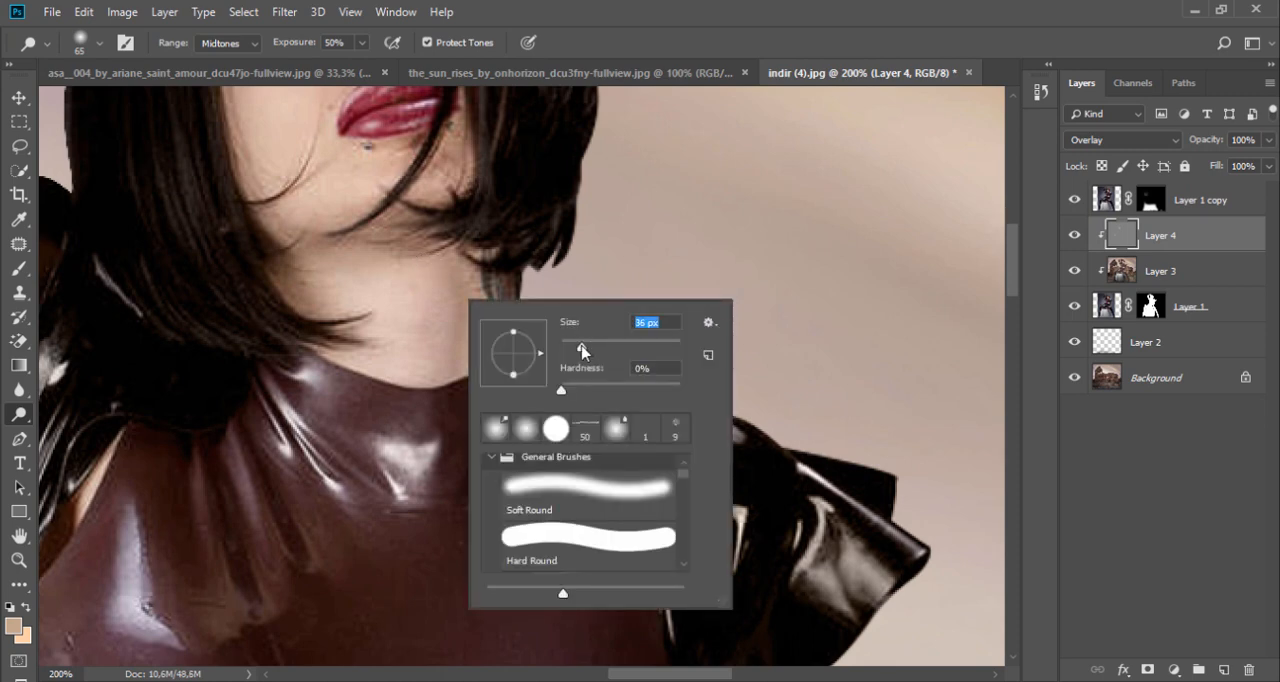
pyautogui.moveTo(369, 248)
pyautogui.mouseDown()
pyautogui.moveTo(399, 370)
pyautogui.moveTo(409, 346)
pyautogui.mouseUp()
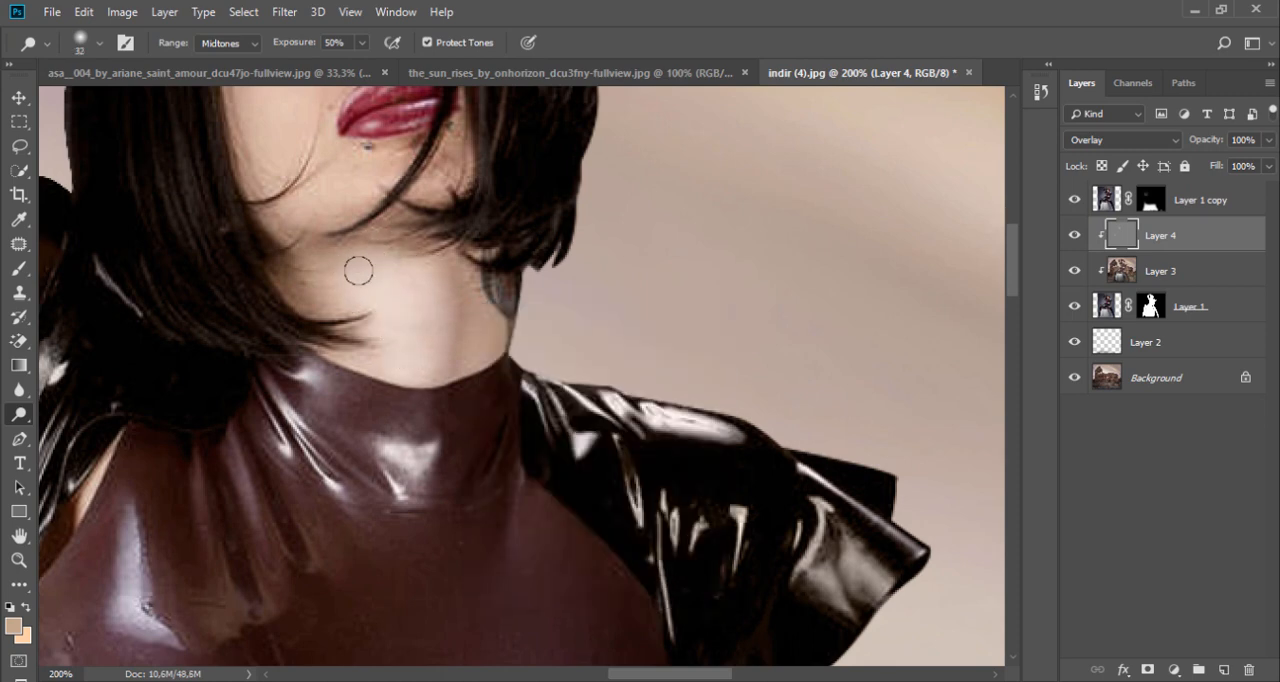
# Step: Examine the model's torso, legs, box and boot up close for areas that need light and shadow
pyautogui.scroll(3, 380, 330)
pyautogui.scroll(-10, 385, 350)
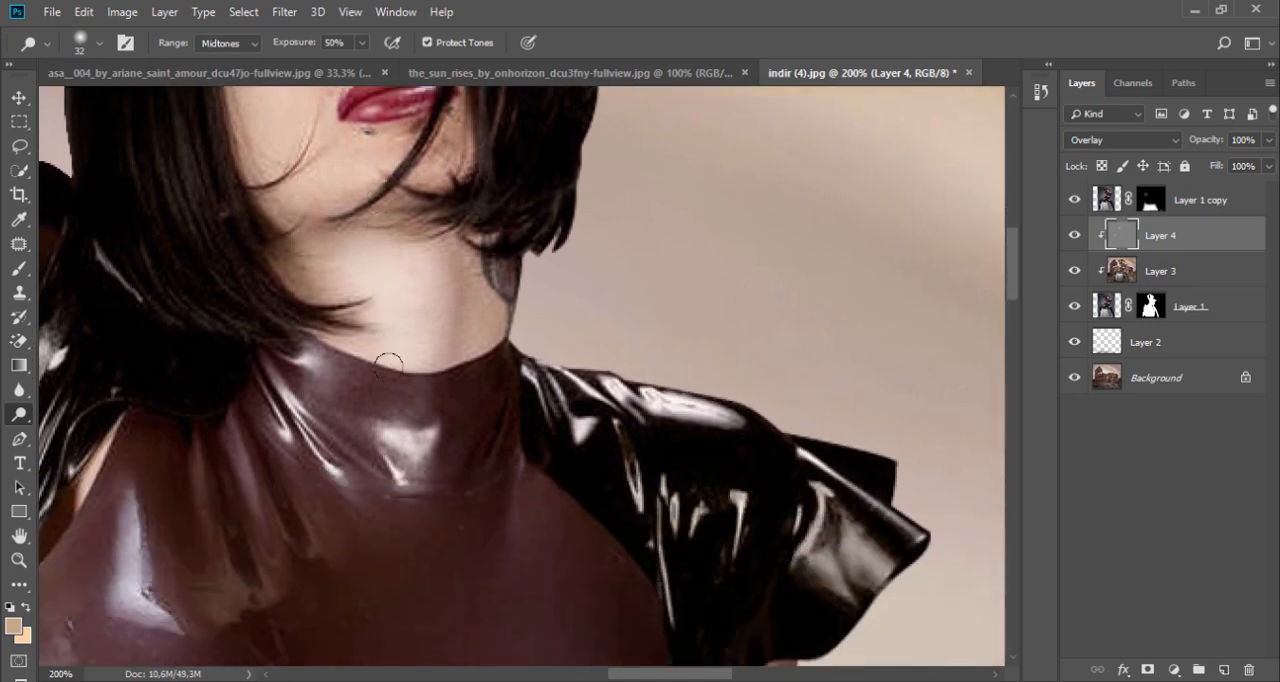
pyautogui.scroll(-5, 394, 381)
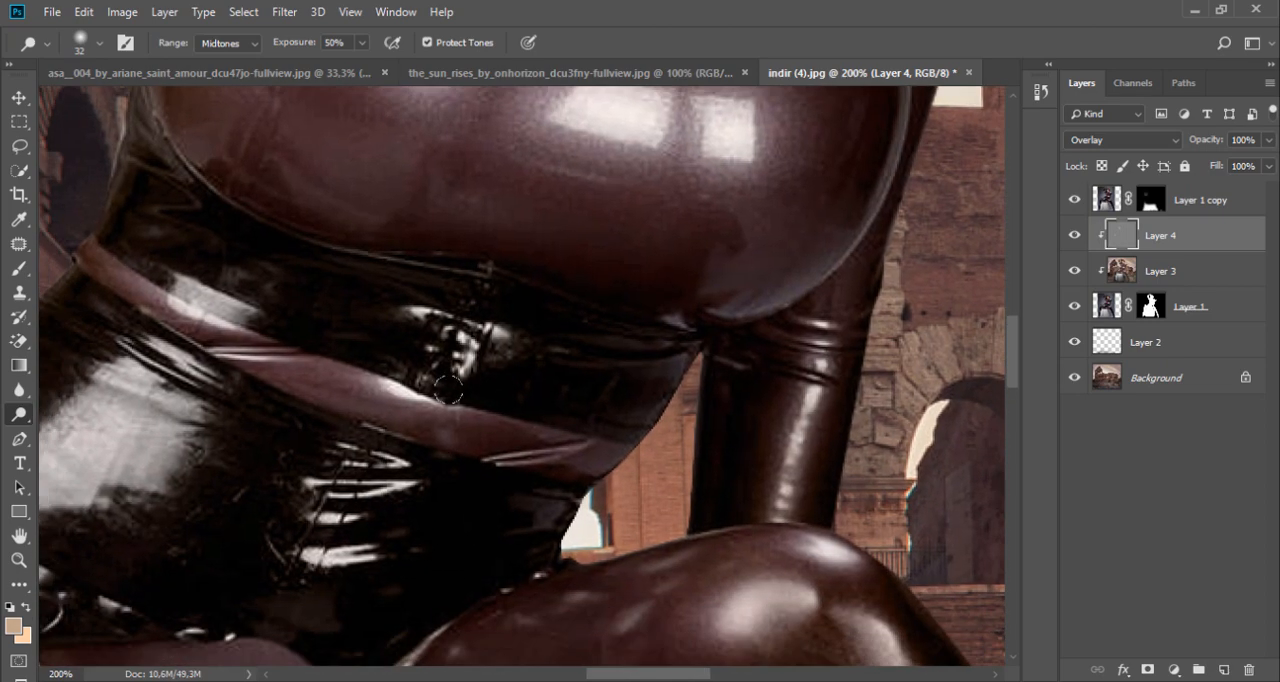
pyautogui.scroll(-8, 430, 422)
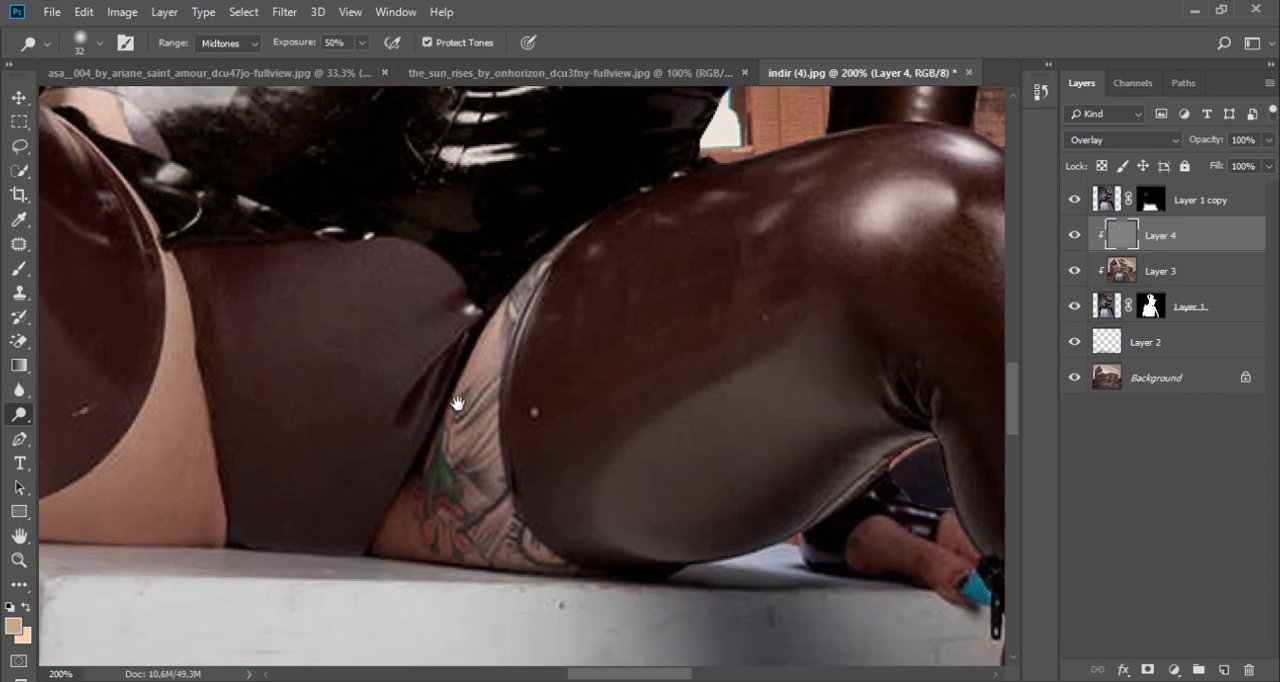
pyautogui.hotkey('ctrl', 'z')
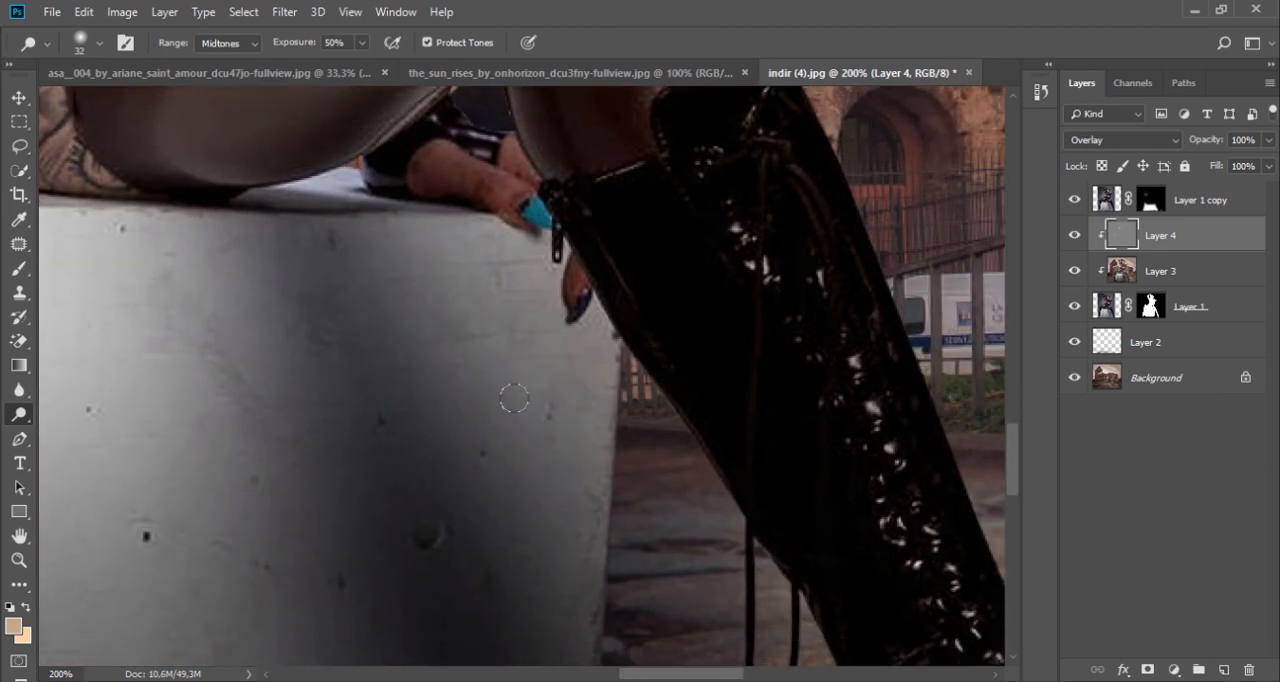
pyautogui.moveTo(607, 448); pyautogui.dragTo(374, 246)
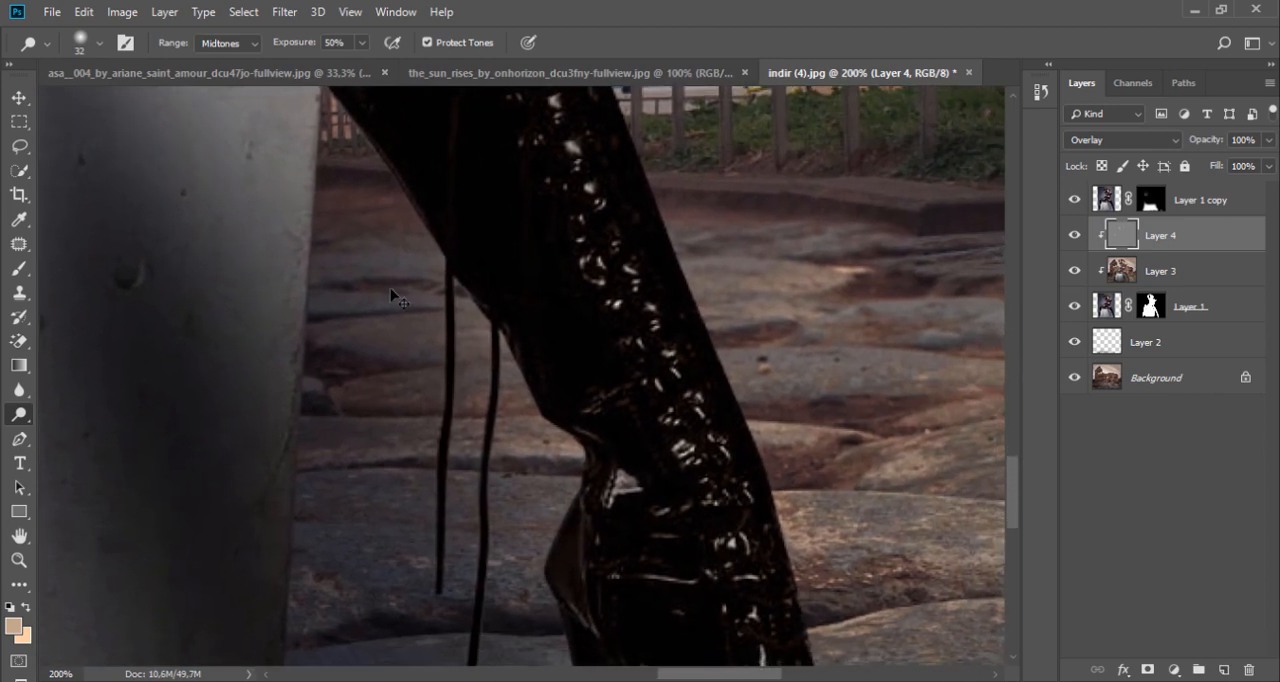
pyautogui.keyDown('alt'); pyautogui.click(366, 294); pyautogui.keyUp('alt')
pyautogui.keyDown('alt'); pyautogui.click(366, 294); pyautogui.keyUp('alt')
pyautogui.moveTo(297, 262); pyautogui.dragTo(693, 376)
pyautogui.moveTo(511, 162)
pyautogui.mouseDown()
pyautogui.moveTo(586, 331)
pyautogui.moveTo(604, 432)
pyautogui.mouseUp()
pyautogui.moveTo(603, 183)
pyautogui.mouseDown()
pyautogui.moveTo(573, 283)
pyautogui.moveTo(584, 387)
pyautogui.mouseUp()
# Step: Dodge along the bare skin of the raised arm down to the armpit, undoing one stroke in between
pyautogui.keyDown('ctrl'); pyautogui.click(534, 391); pyautogui.keyUp('ctrl')
pyautogui.keyDown('ctrl'); pyautogui.click(532, 389); pyautogui.keyUp('ctrl')
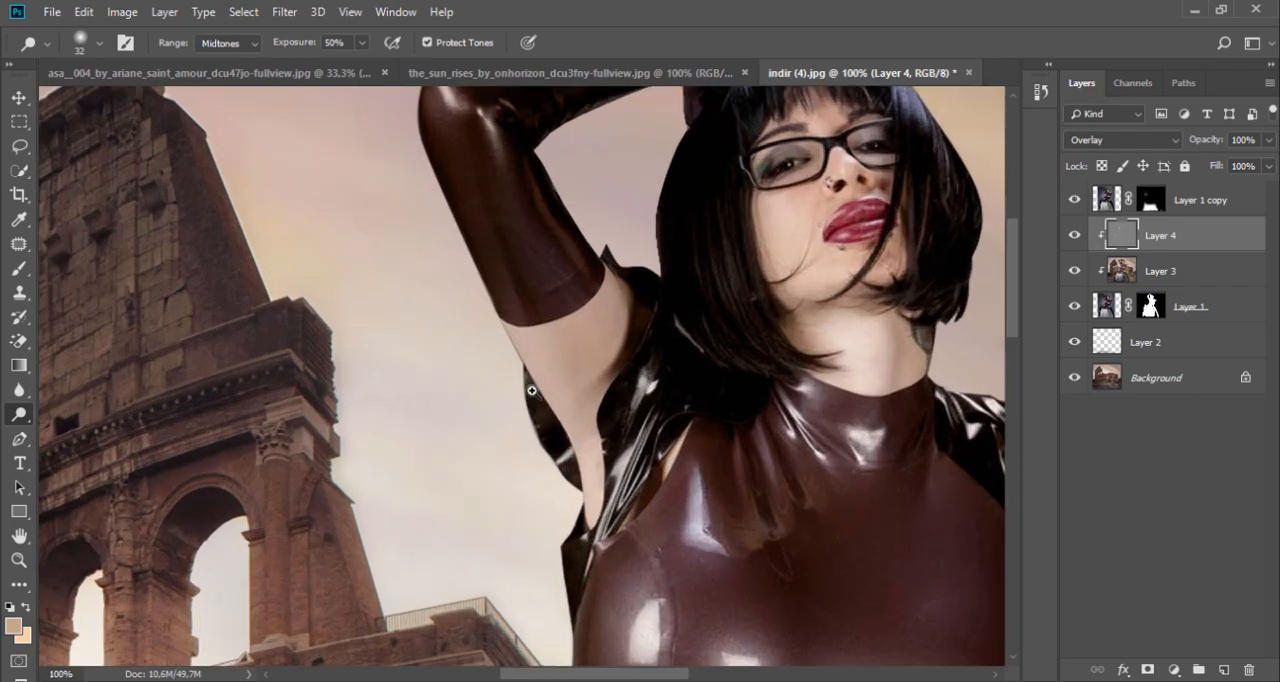
pyautogui.moveTo(479, 290); pyautogui.dragTo(600, 576)
pyautogui.moveTo(662, 199); pyautogui.dragTo(657, 297)
pyautogui.hotkey('ctrl', 'z')
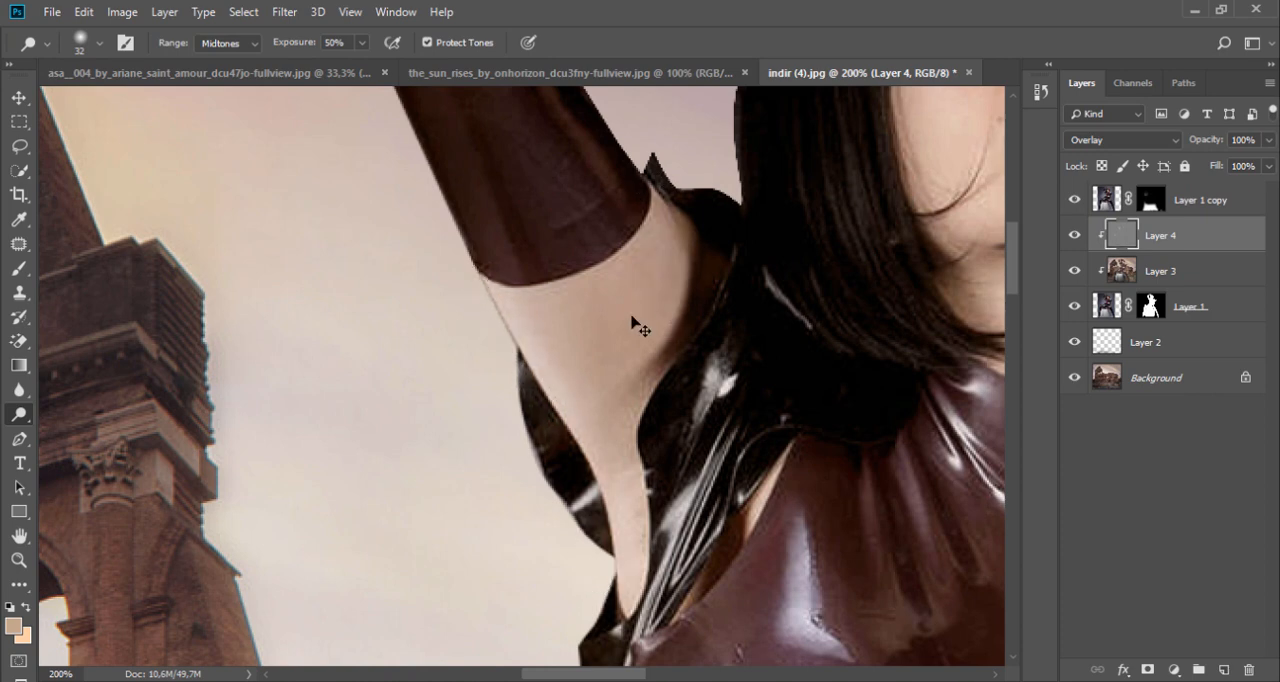
pyautogui.moveTo(538, 300)
pyautogui.mouseDown()
pyautogui.moveTo(616, 511)
pyautogui.moveTo(625, 568)
pyautogui.mouseUp()
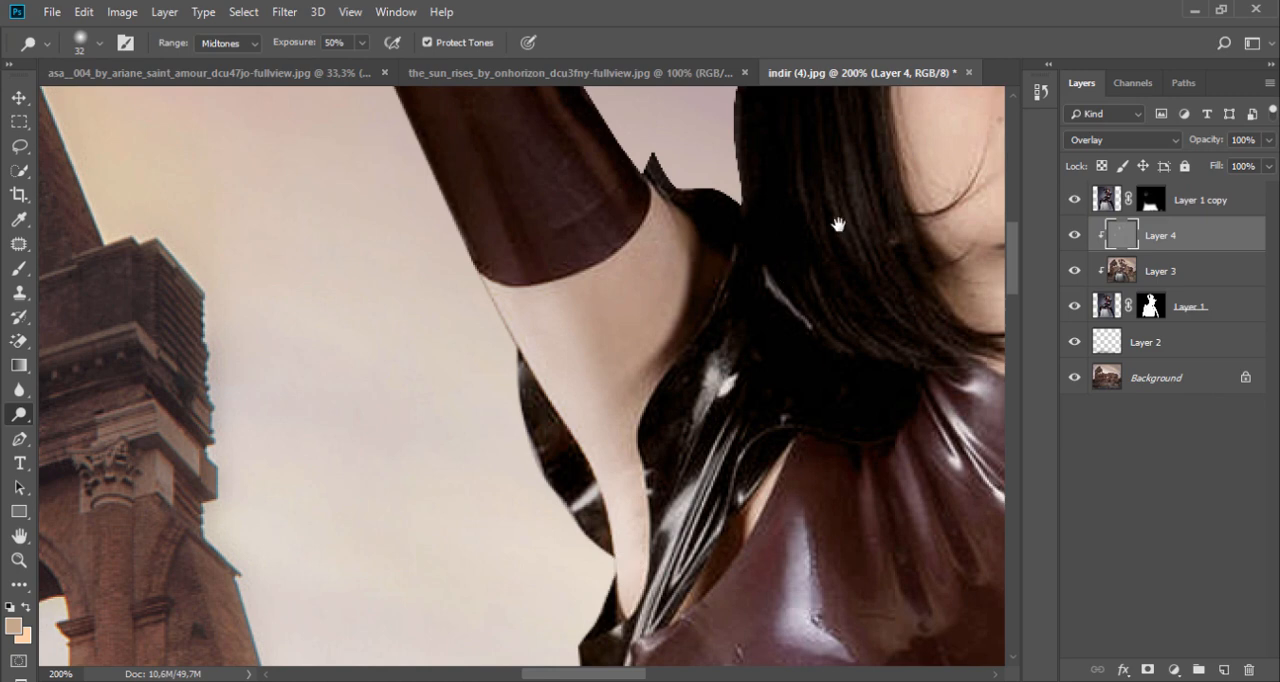
# Step: Dodge the outer edge of the gloved elbow on the raised arm
pyautogui.moveTo(838, 224); pyautogui.dragTo(657, 545)
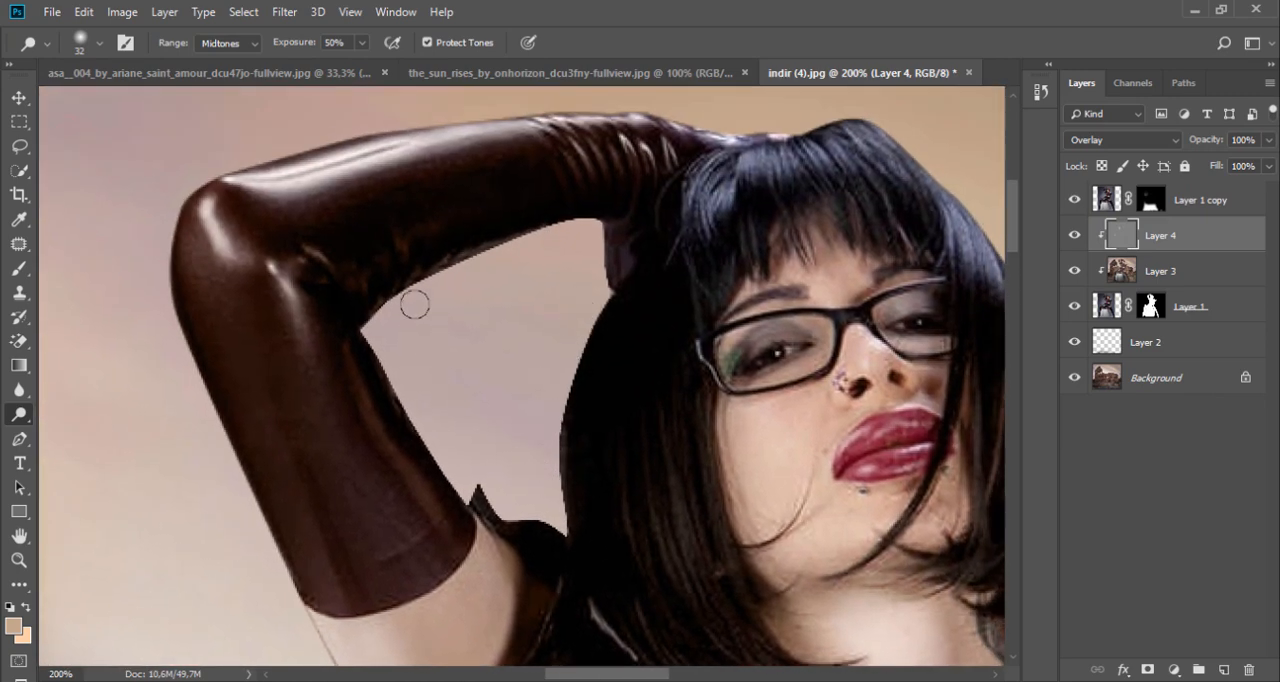
pyautogui.moveTo(174, 237); pyautogui.dragTo(155, 248)
pyautogui.moveTo(186, 191); pyautogui.dragTo(174, 191)
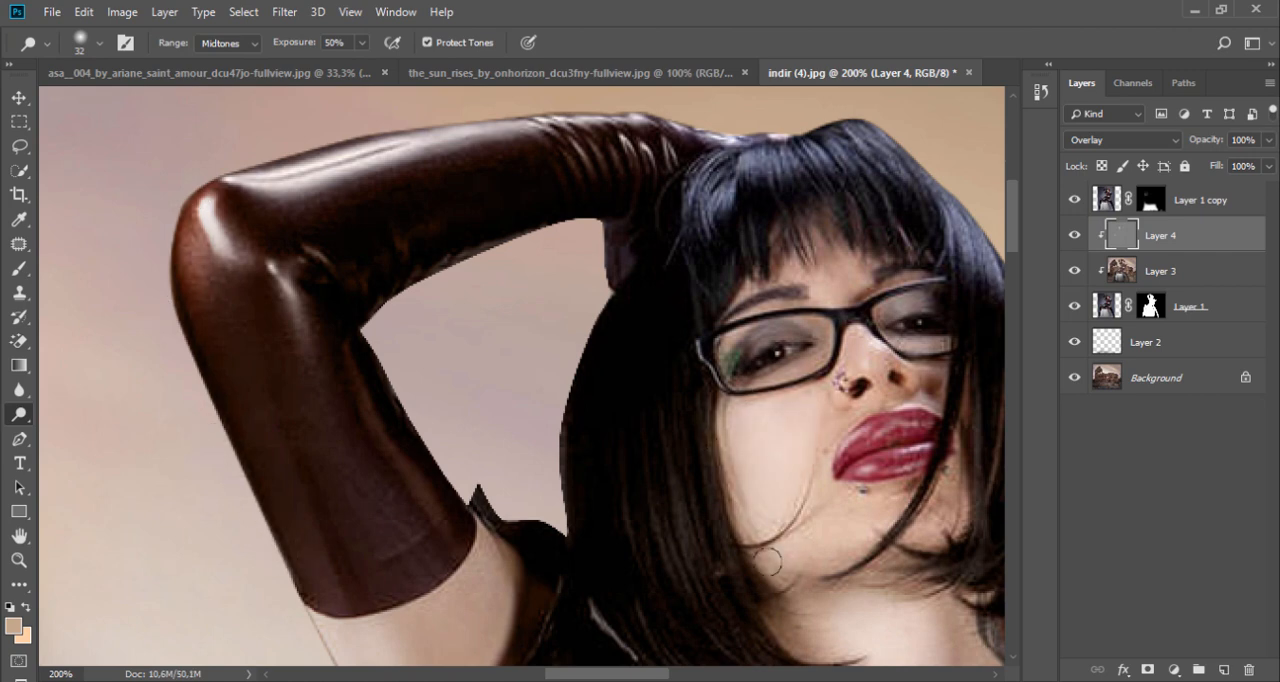
# Step: Burn the tattooed side of the neck from jaw to collar with a 28 px brush, midtones at 50% exposure
pyautogui.moveTo(810, 486); pyautogui.dragTo(600, 237)
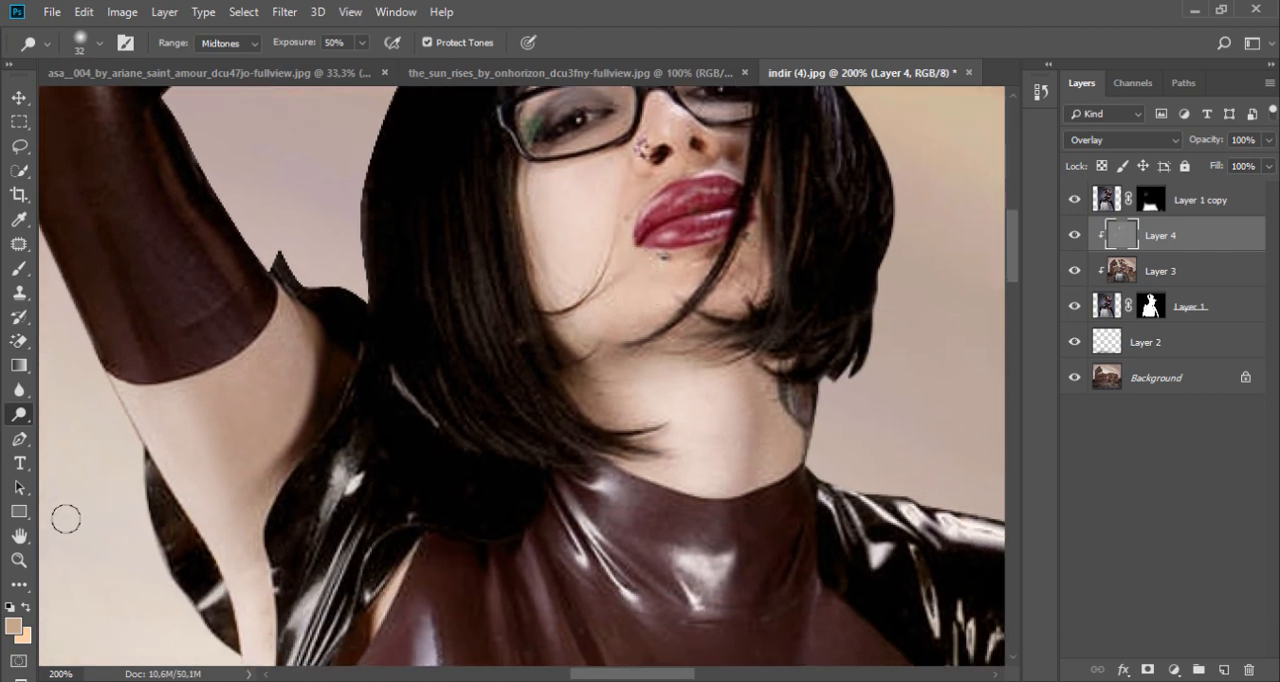
pyautogui.rightClick(33, 421)
pyautogui.click(90, 432)
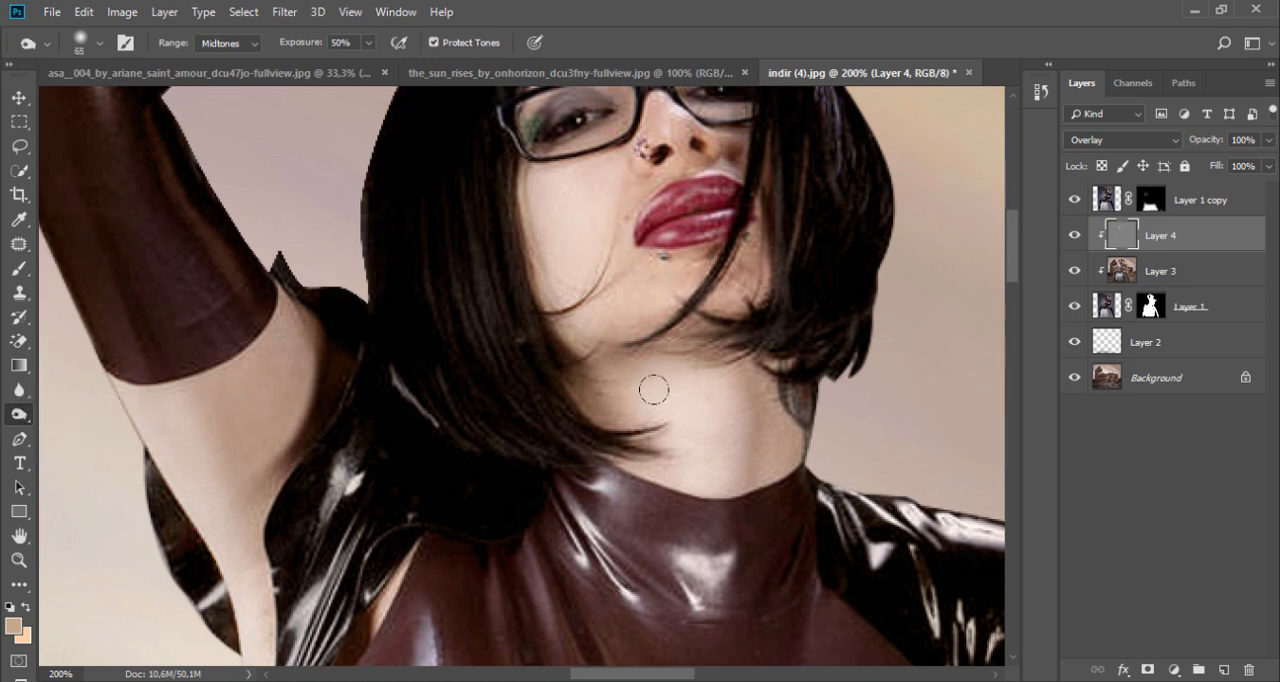
pyautogui.rightClick(740, 362)
pyautogui.moveTo(912, 416); pyautogui.dragTo(900, 425)
pyautogui.press('Return')
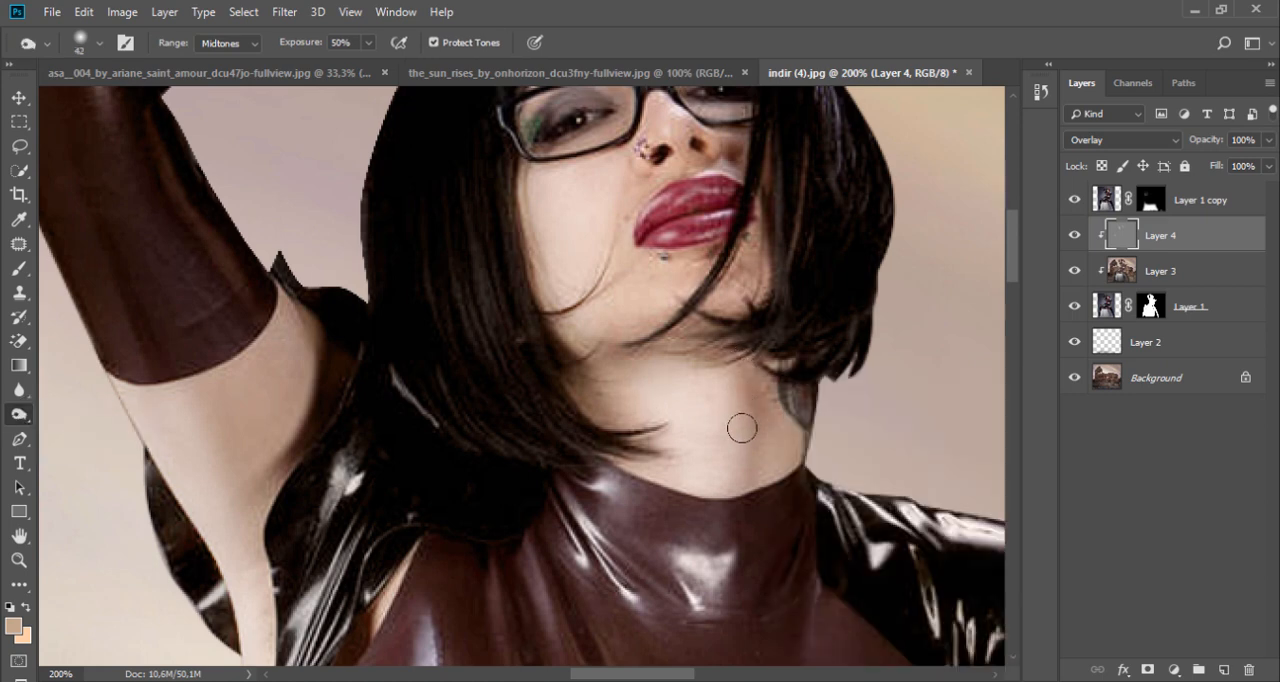
pyautogui.rightClick(757, 401)
pyautogui.moveTo(895, 422); pyautogui.dragTo(887, 423)
pyautogui.moveTo(753, 378); pyautogui.dragTo(754, 483)
pyautogui.moveTo(745, 361)
pyautogui.mouseDown()
pyautogui.moveTo(769, 441)
pyautogui.moveTo(761, 485)
pyautogui.mouseUp()
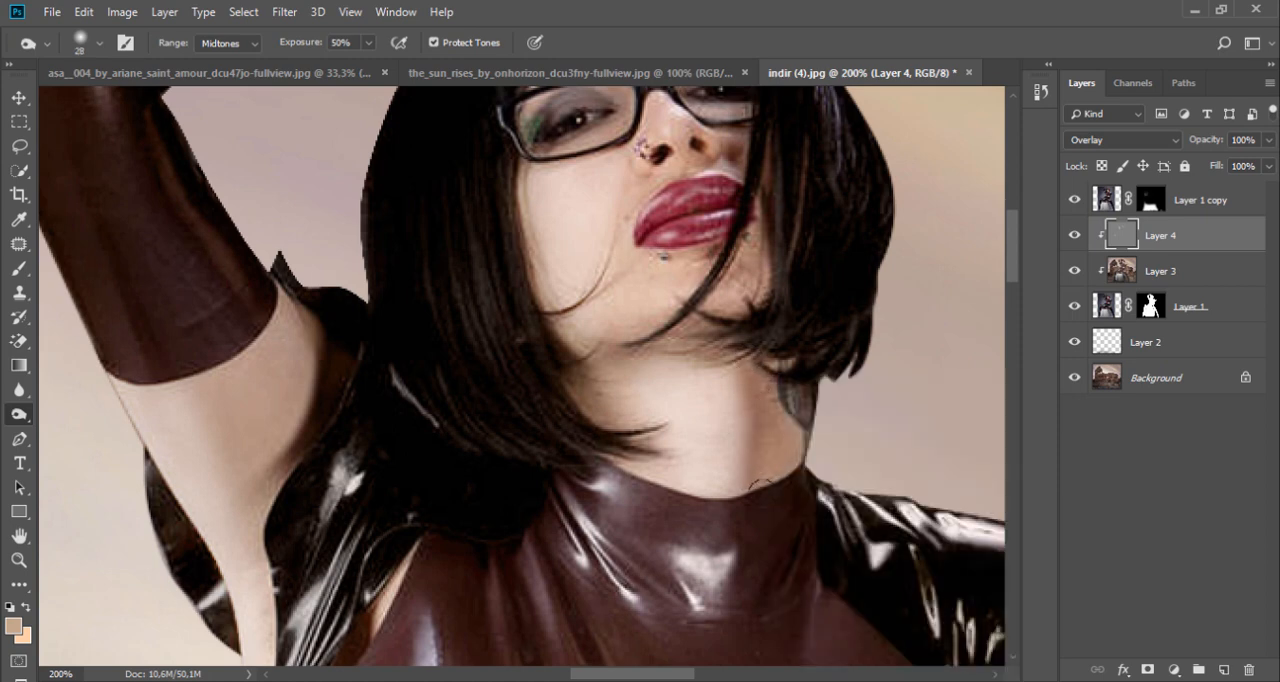
# Step: Burn along the folds on the chest and collar of the latex top with the 28 px brush
pyautogui.scroll(-3, 768, 395)
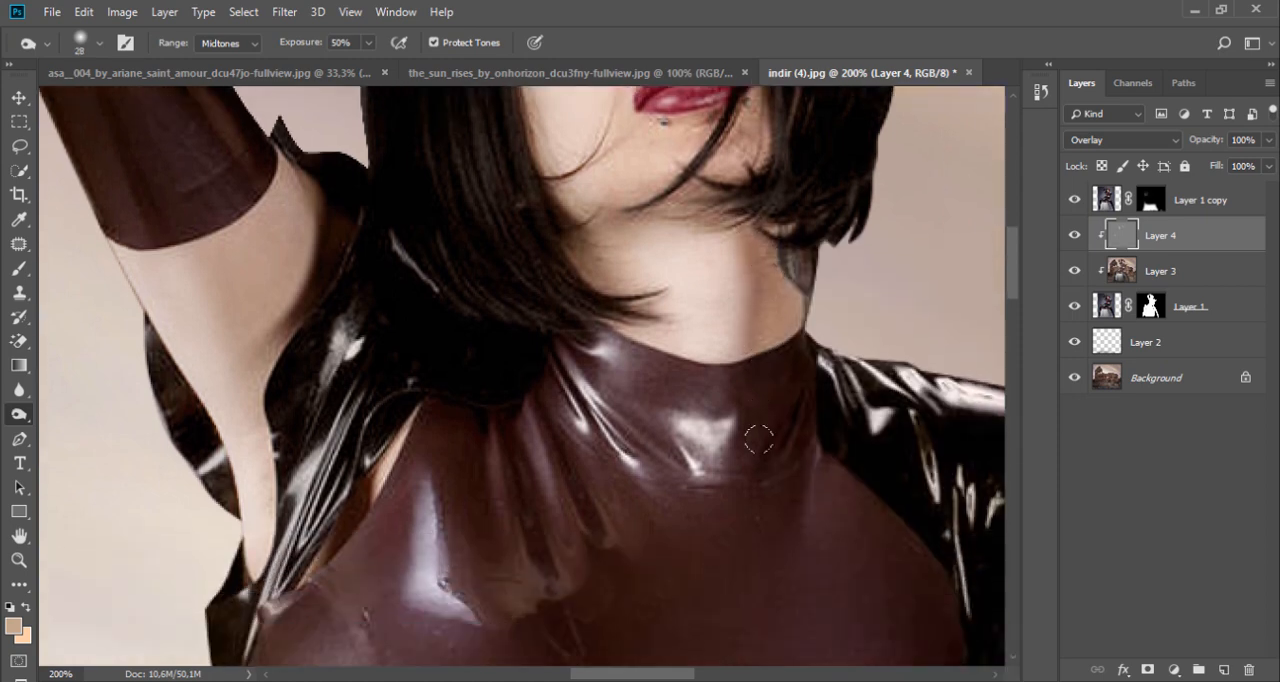
pyautogui.moveTo(480, 542); pyautogui.dragTo(499, 590)
pyautogui.moveTo(553, 404)
pyautogui.mouseDown()
pyautogui.moveTo(640, 585)
pyautogui.moveTo(635, 370)
pyautogui.moveTo(648, 333)
pyautogui.mouseUp()
# Step: Enlarge the Burn tool's brush to 66 px and bring the whole composite into view
pyautogui.hotkey('ctrl', '-')
pyautogui.hotkey('ctrl', '-')
pyautogui.rightClick(493, 454)
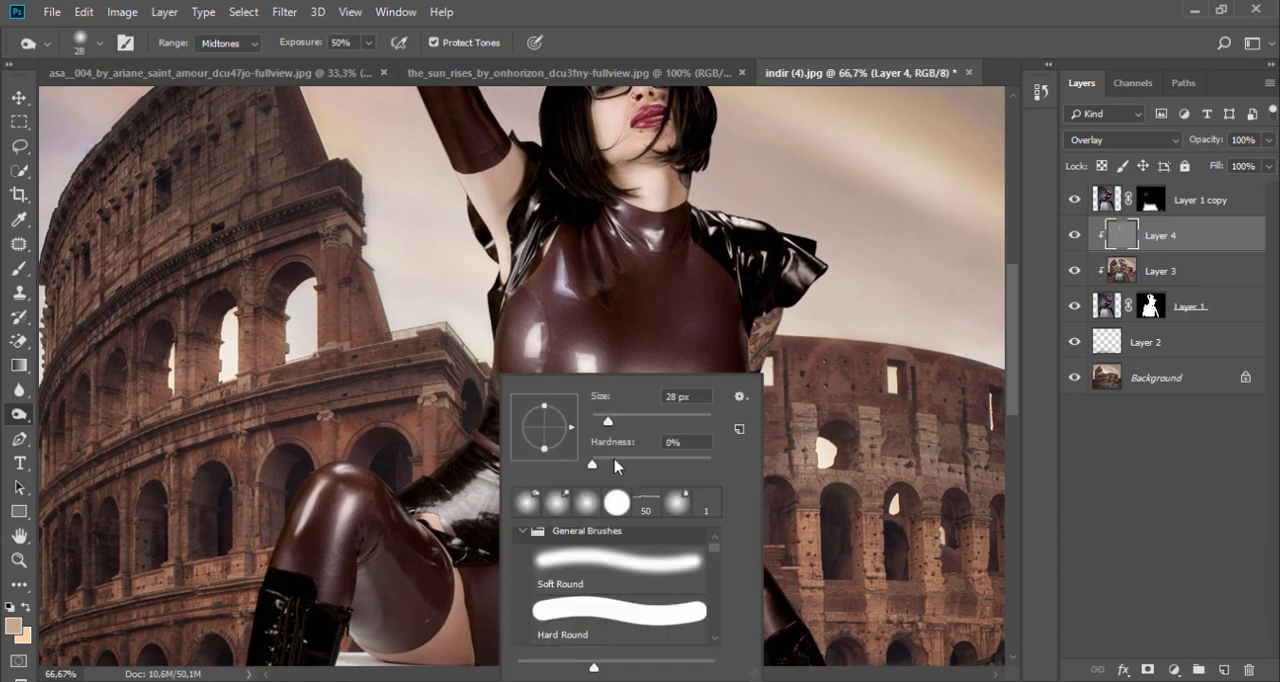
pyautogui.moveTo(598, 417); pyautogui.dragTo(625, 417)
pyautogui.press('Return')
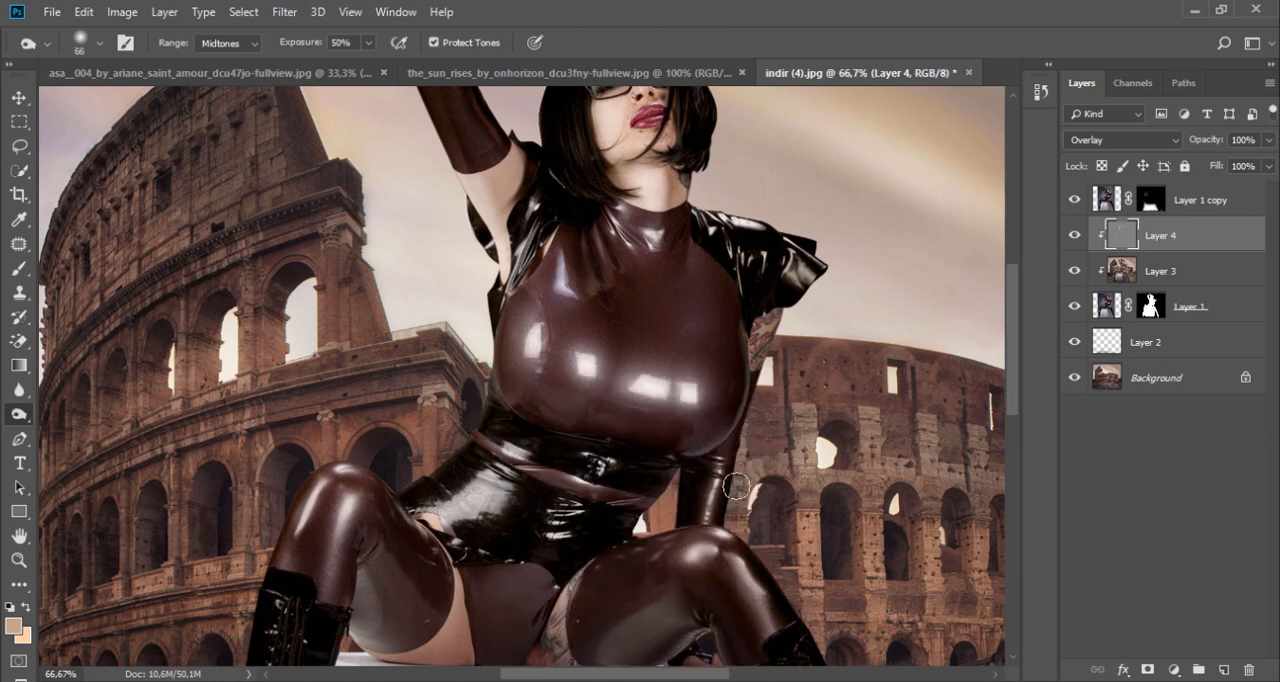
pyautogui.scroll(4, 646, 357)
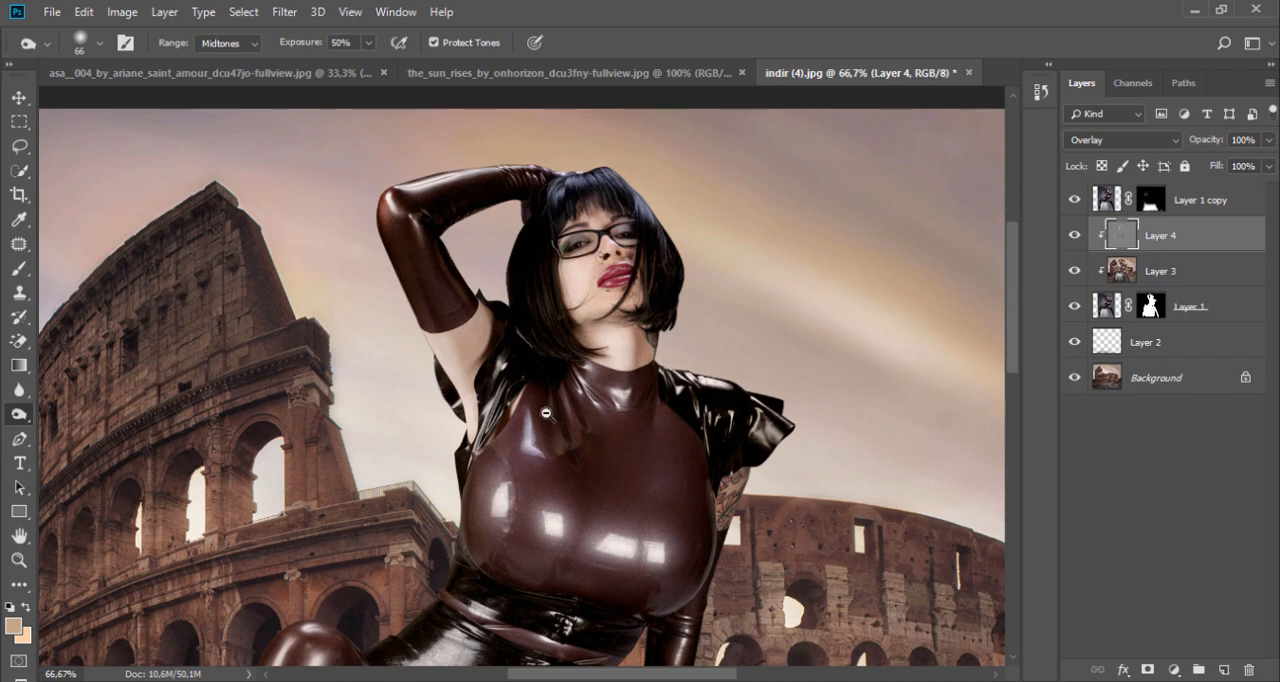
pyautogui.hotkey('ctrl', '-')
pyautogui.hotkey('ctrl', '-')
pyautogui.hotkey('ctrl', '-')
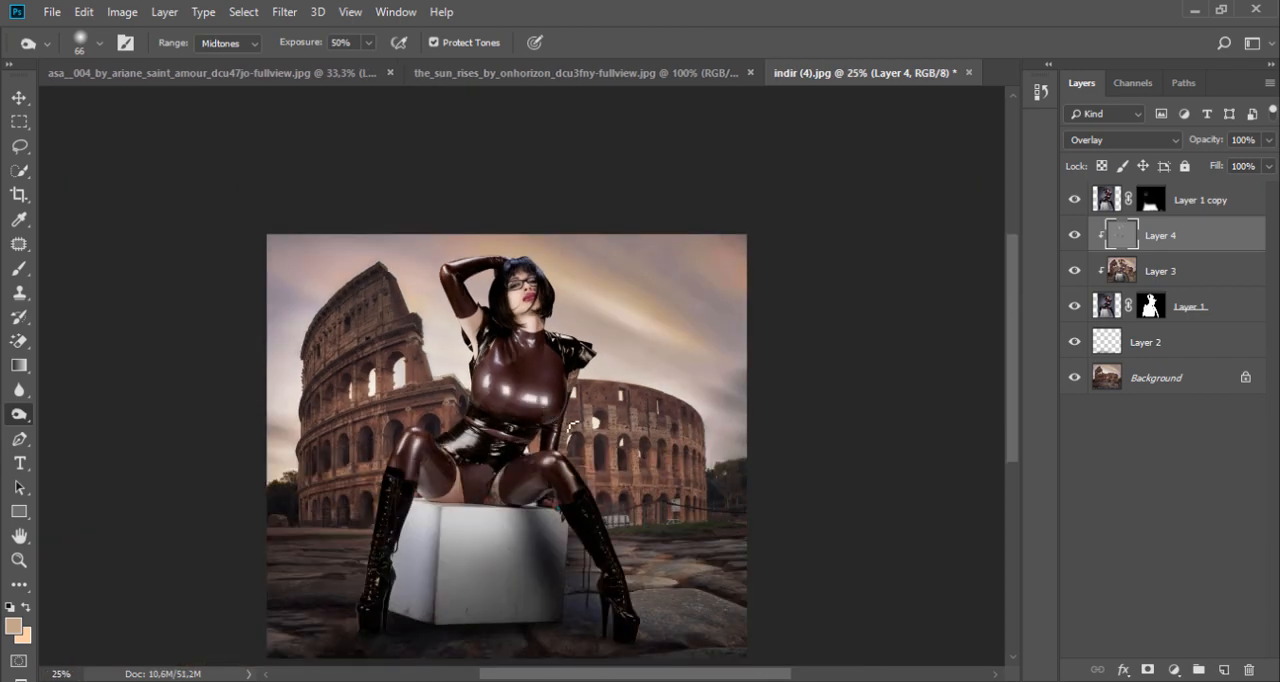
pyautogui.moveTo(503, 470); pyautogui.dragTo(543, 376)
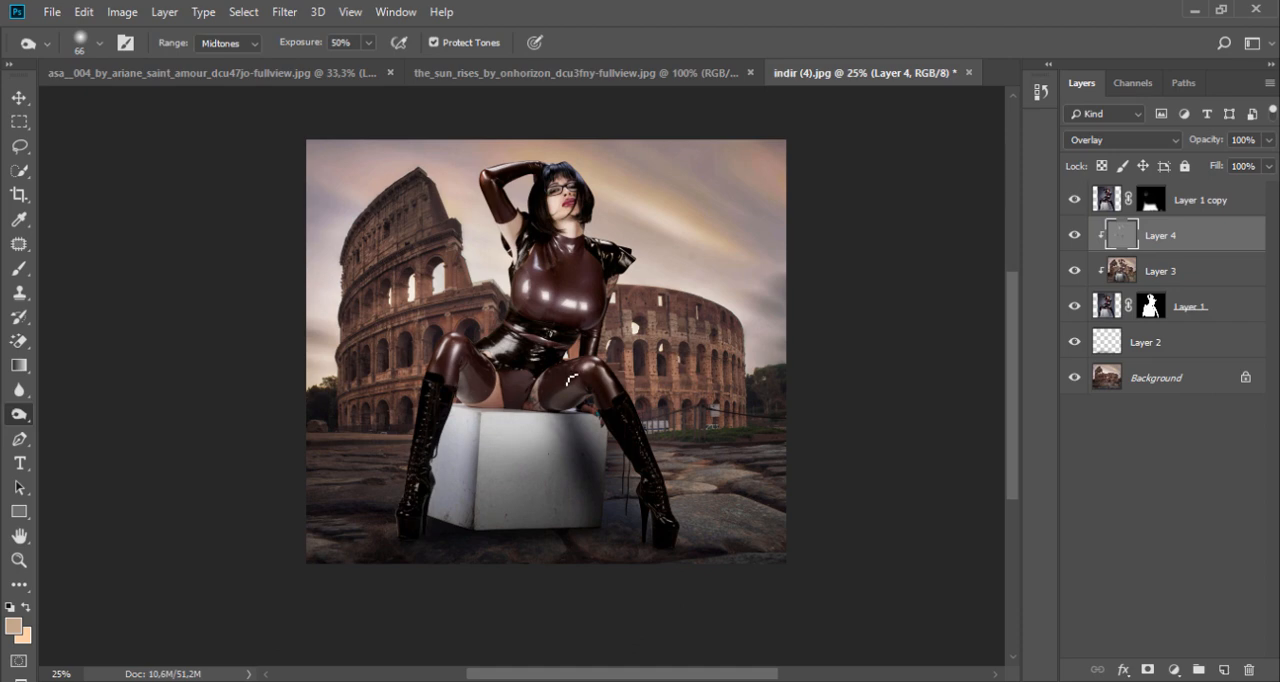
# Step: Compare the composite with Layer 1 copy hidden and shown
pyautogui.click(1206, 206)
pyautogui.click(1073, 201)
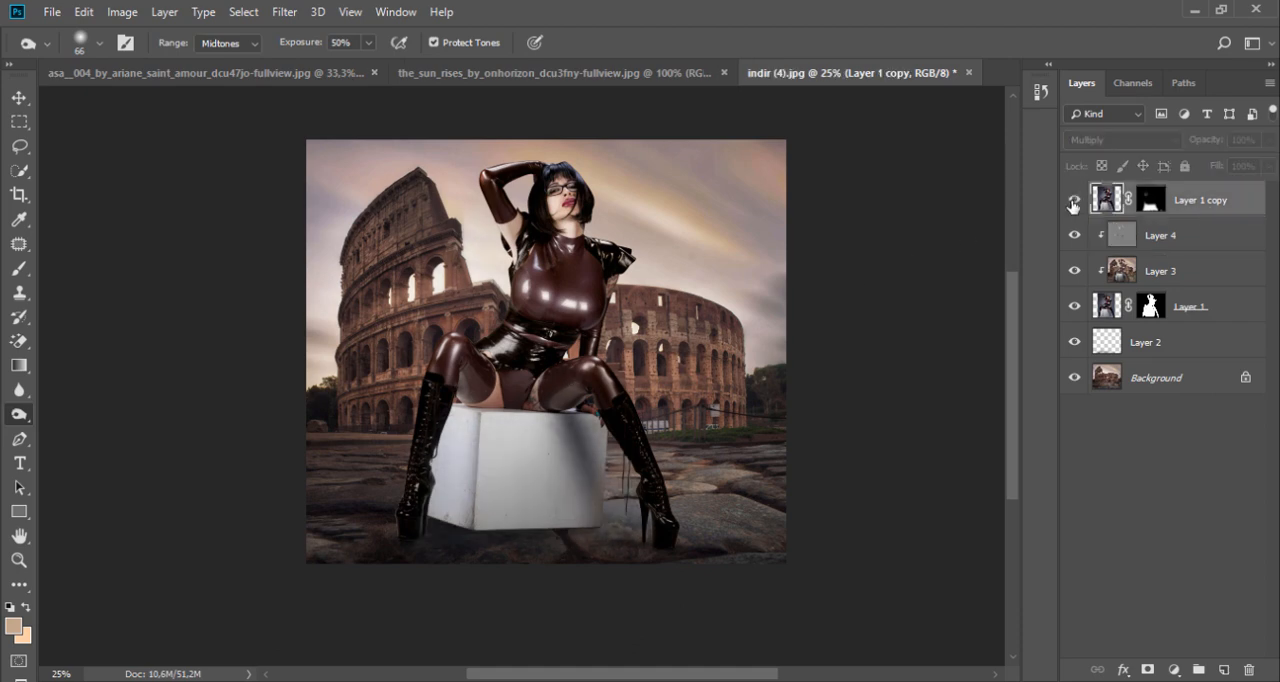
pyautogui.click(1073, 201)
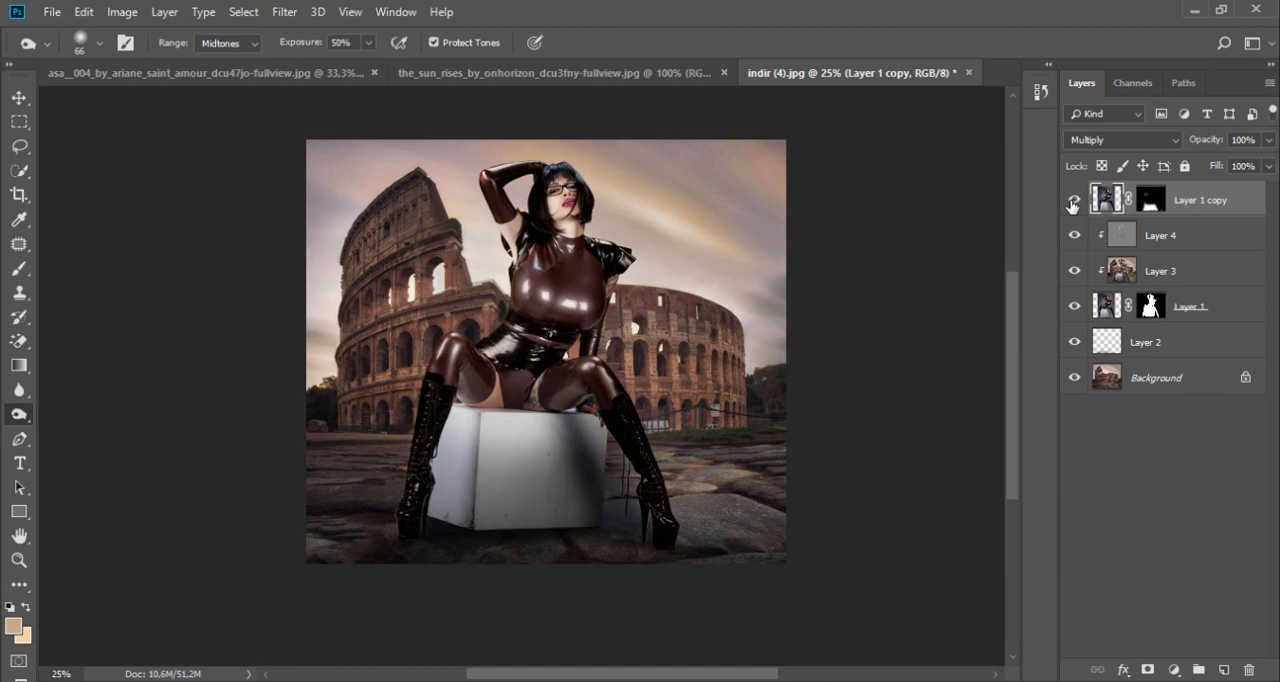
# Step: Paint black over the box on Layer 1 copy's mask with a soft 354 px brush at 28% opacity, and raise the brush opacity to 100%
pyautogui.click(1151, 200)
pyautogui.click(19, 270)
pyautogui.rightClick(534, 361)
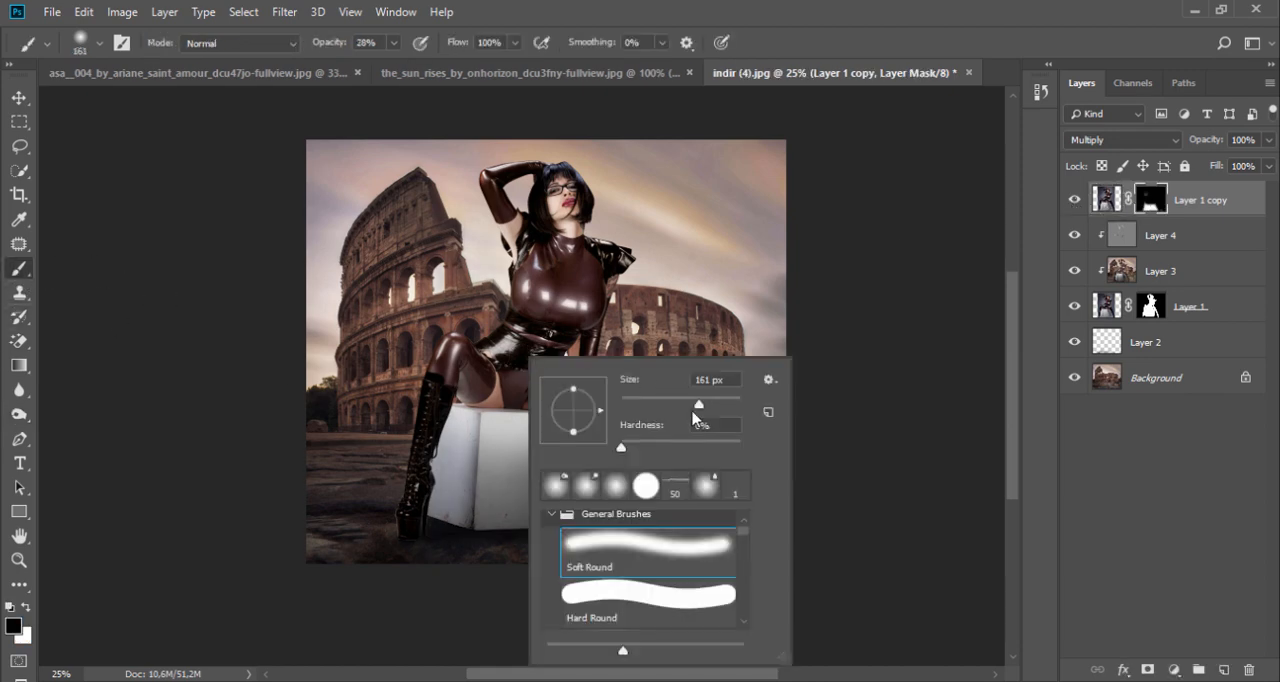
pyautogui.moveTo(693, 409); pyautogui.dragTo(719, 403)
pyautogui.click(460, 485)
pyautogui.moveTo(457, 488)
pyautogui.mouseDown()
pyautogui.moveTo(445, 420)
pyautogui.moveTo(486, 411)
pyautogui.moveTo(565, 429)
pyautogui.mouseUp()
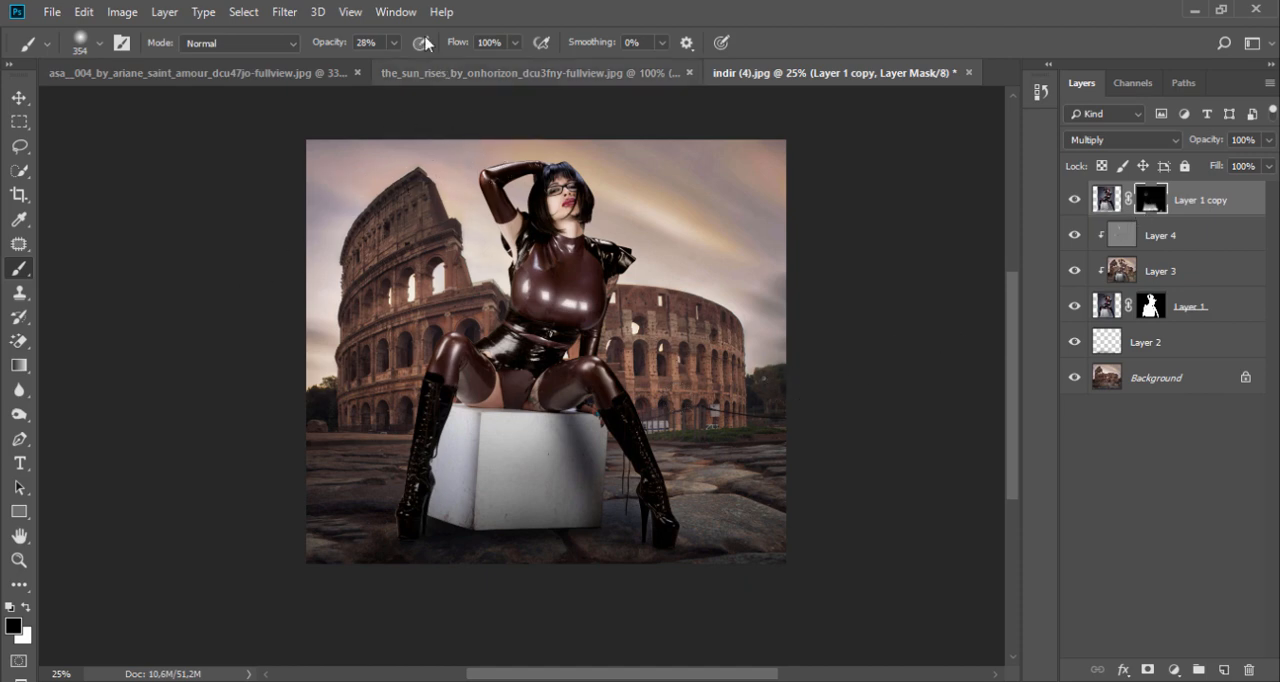
pyautogui.moveTo(396, 43); pyautogui.dragTo(493, 78)
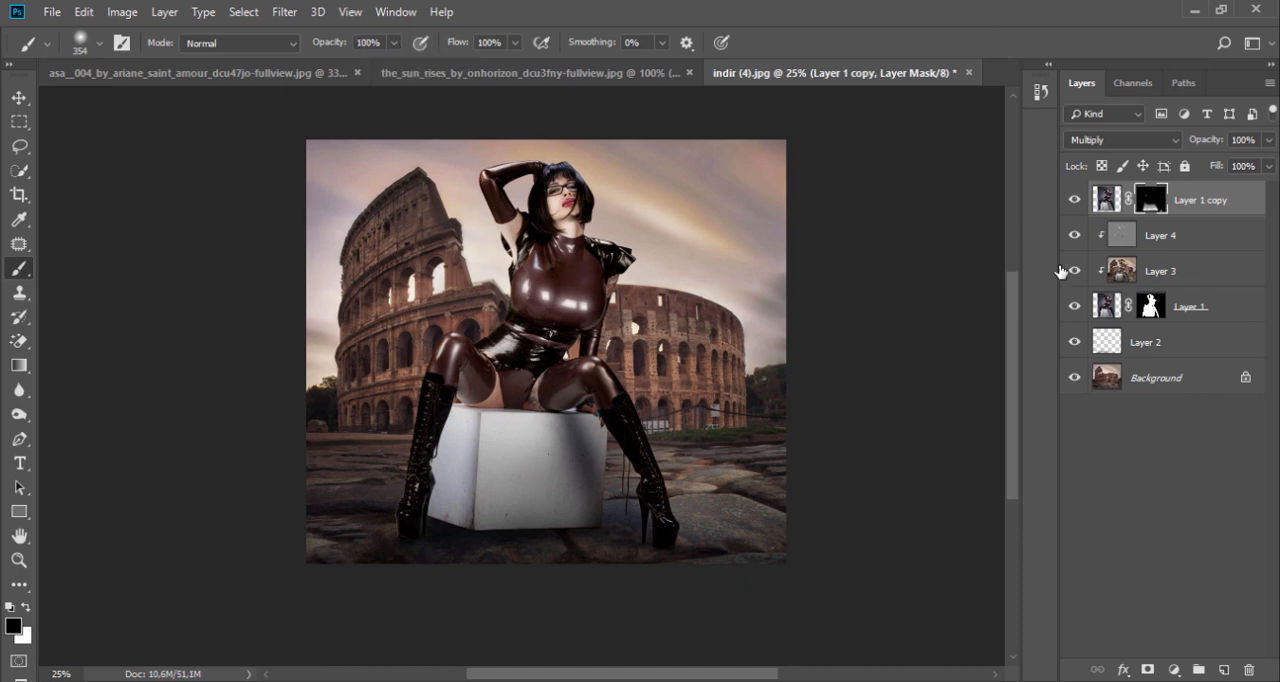
# Step: Stamp all visible layers into a new top layer and open it in the Camera Raw Filter
pyautogui.hotkey('ctrl', 'shift', 'alt', 'e')
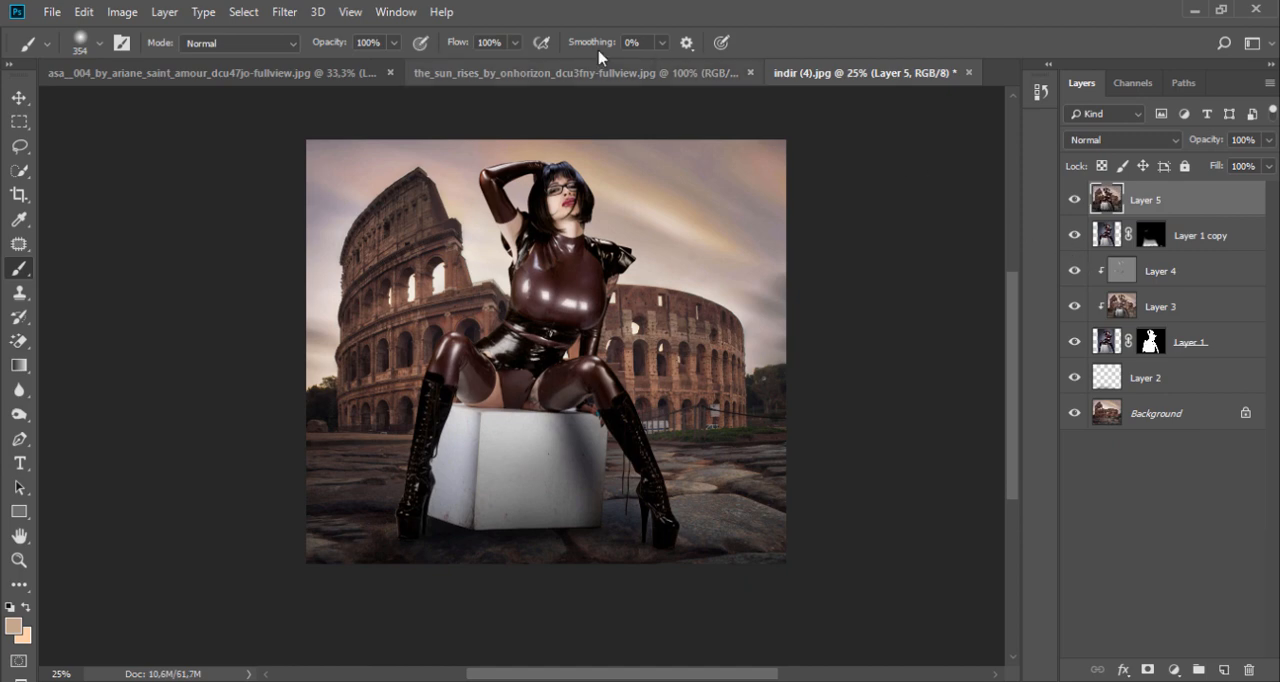
pyautogui.click(284, 12)
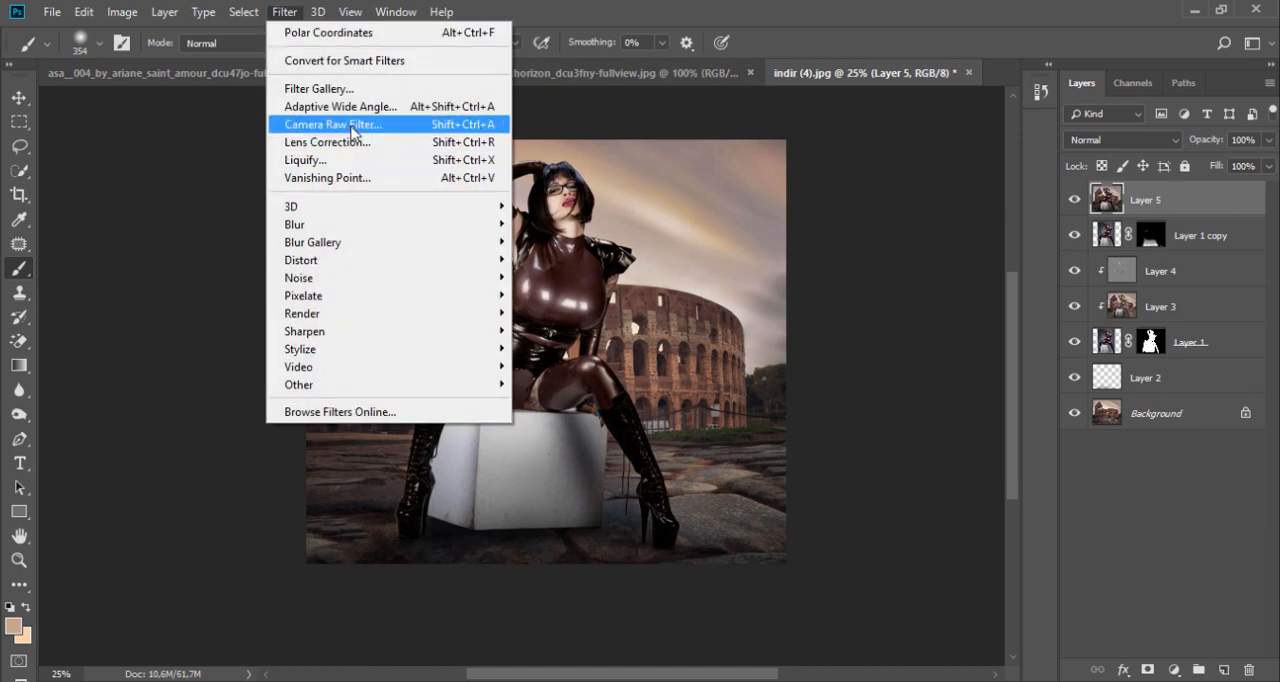
pyautogui.click(350, 124)
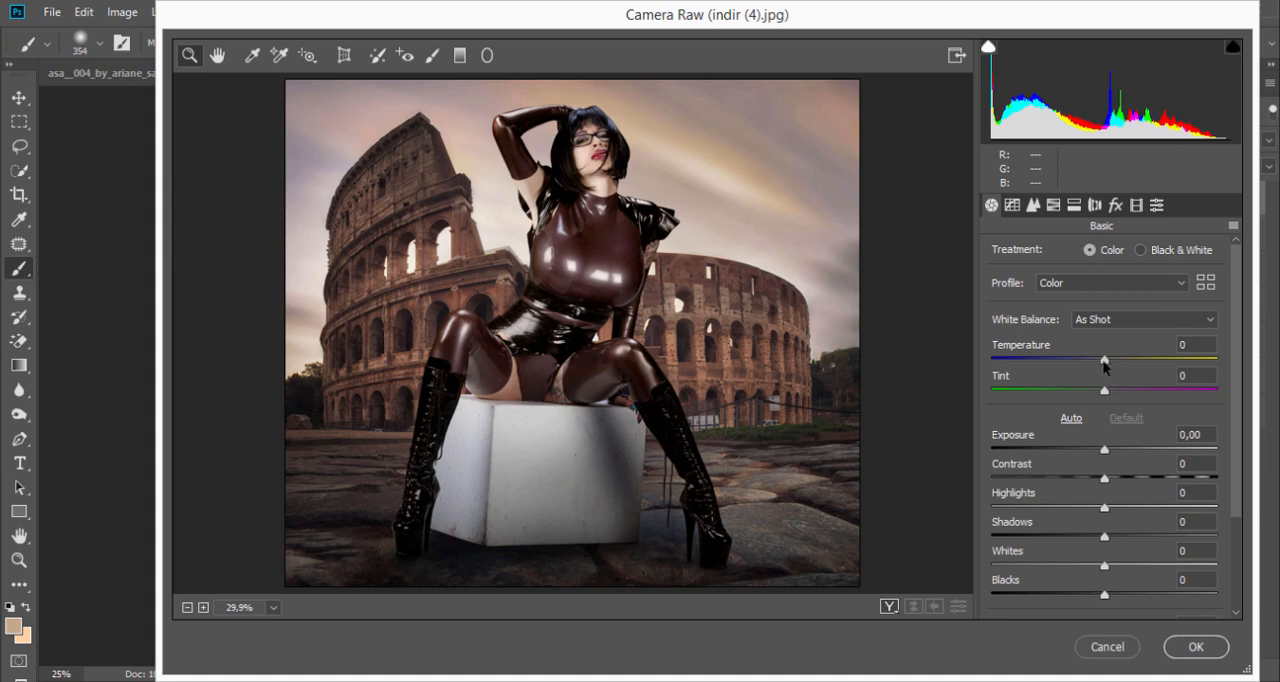
# Step: Set temperature to +1, exposure to -0,20, contrast to +33, whites to +10, blacks to +48, vibrance to -8 and saturation to +32
pyautogui.moveTo(1105, 367); pyautogui.dragTo(1106, 366)
pyautogui.moveTo(1104, 449); pyautogui.dragTo(1140, 480)
pyautogui.moveTo(1105, 563); pyautogui.dragTo(1134, 561)
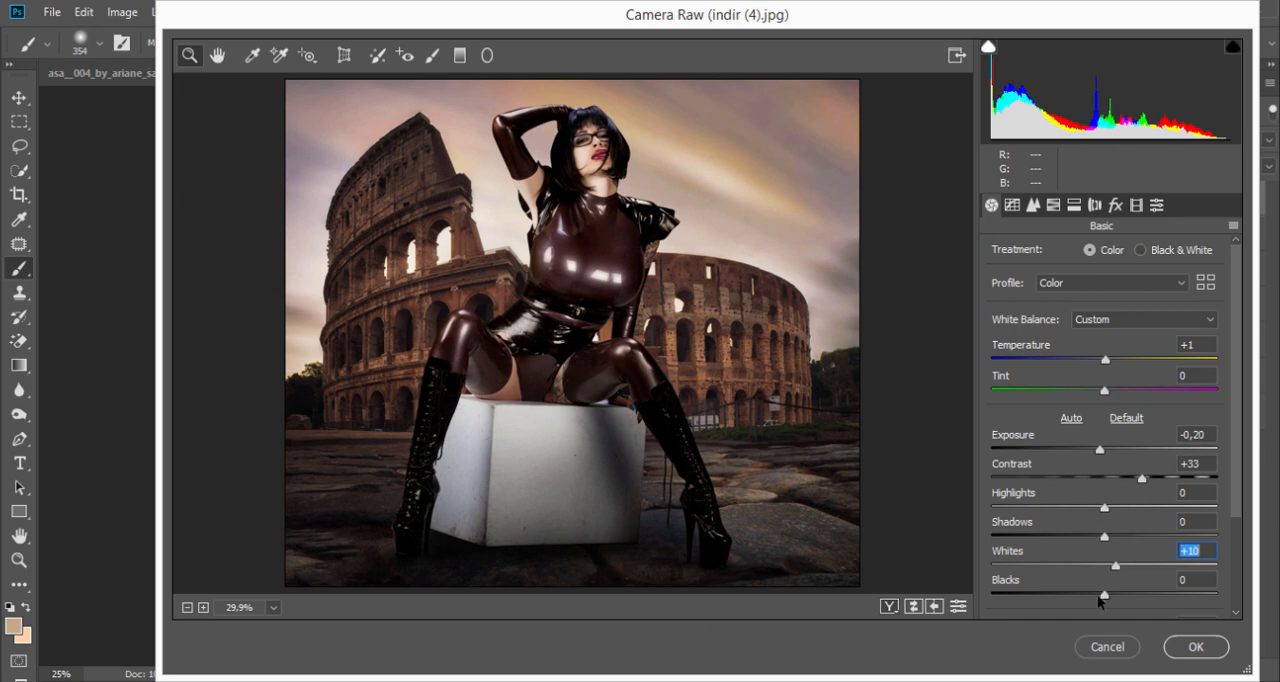
pyautogui.moveTo(1101, 600); pyautogui.dragTo(1163, 598)
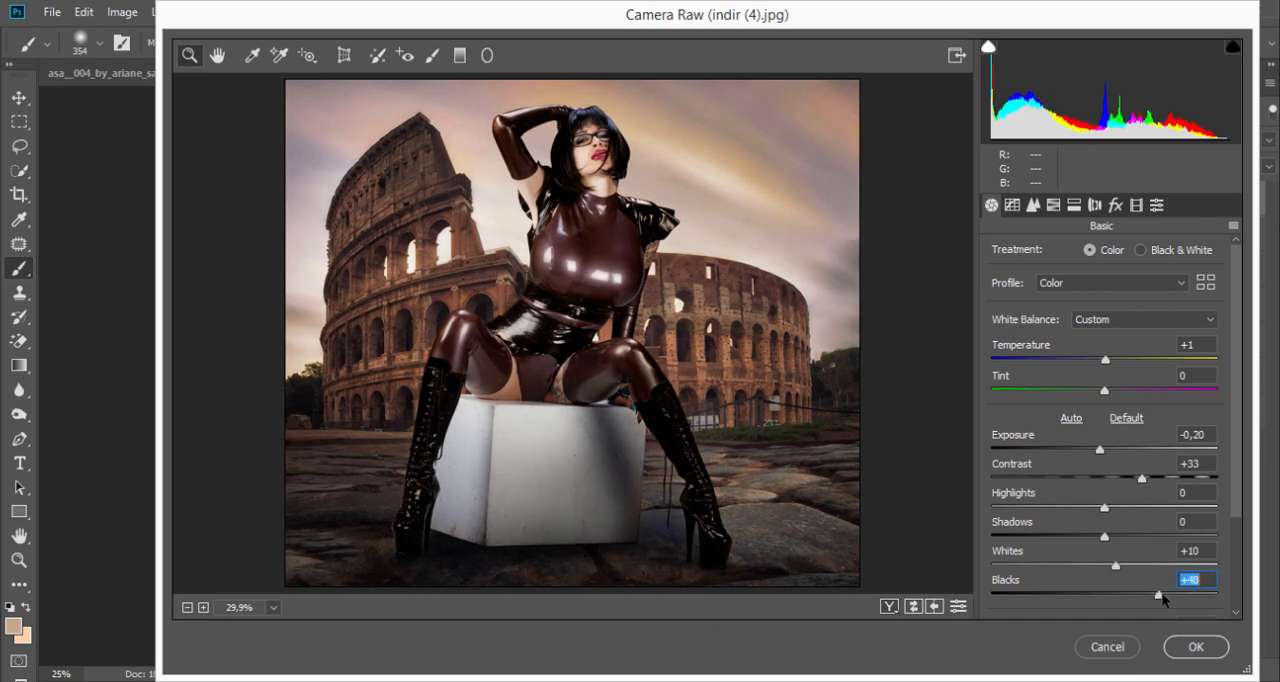
pyautogui.scroll(-3, 1144, 599)
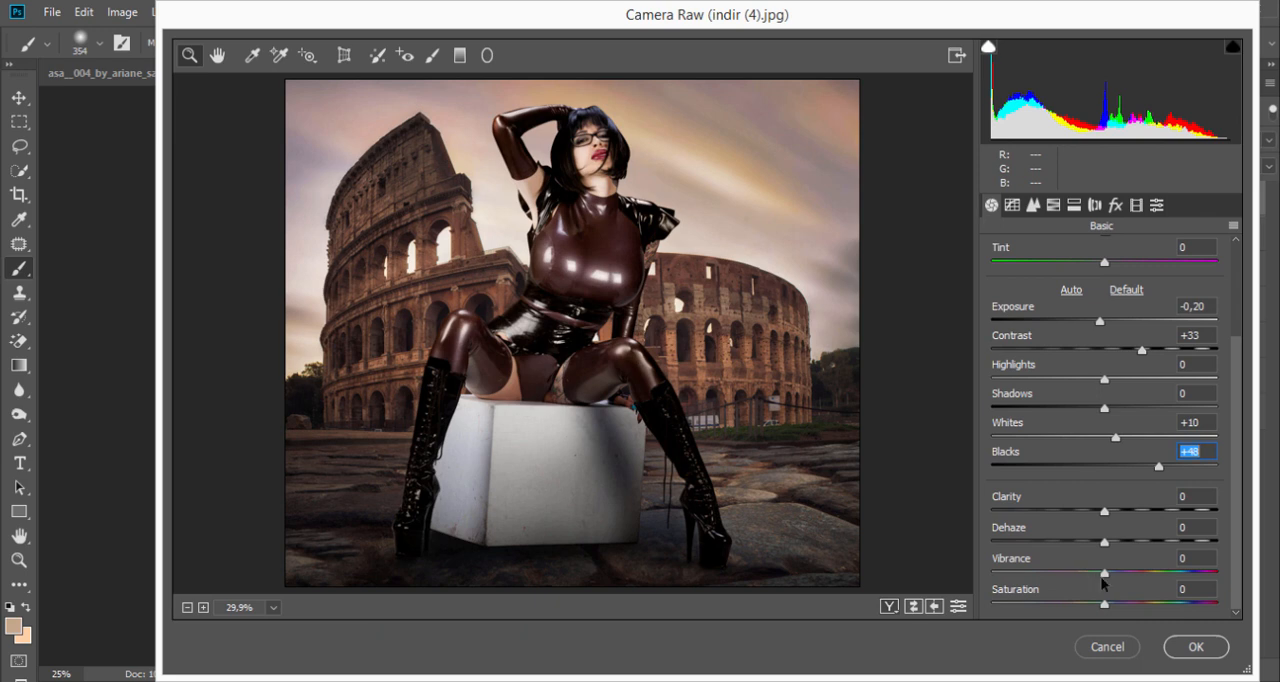
pyautogui.moveTo(1104, 602)
pyautogui.mouseDown()
pyautogui.moveTo(1141, 603)
pyautogui.moveTo(1135, 575)
pyautogui.moveTo(1178, 574)
pyautogui.moveTo(1072, 582)
pyautogui.moveTo(1097, 582)
pyautogui.mouseUp()
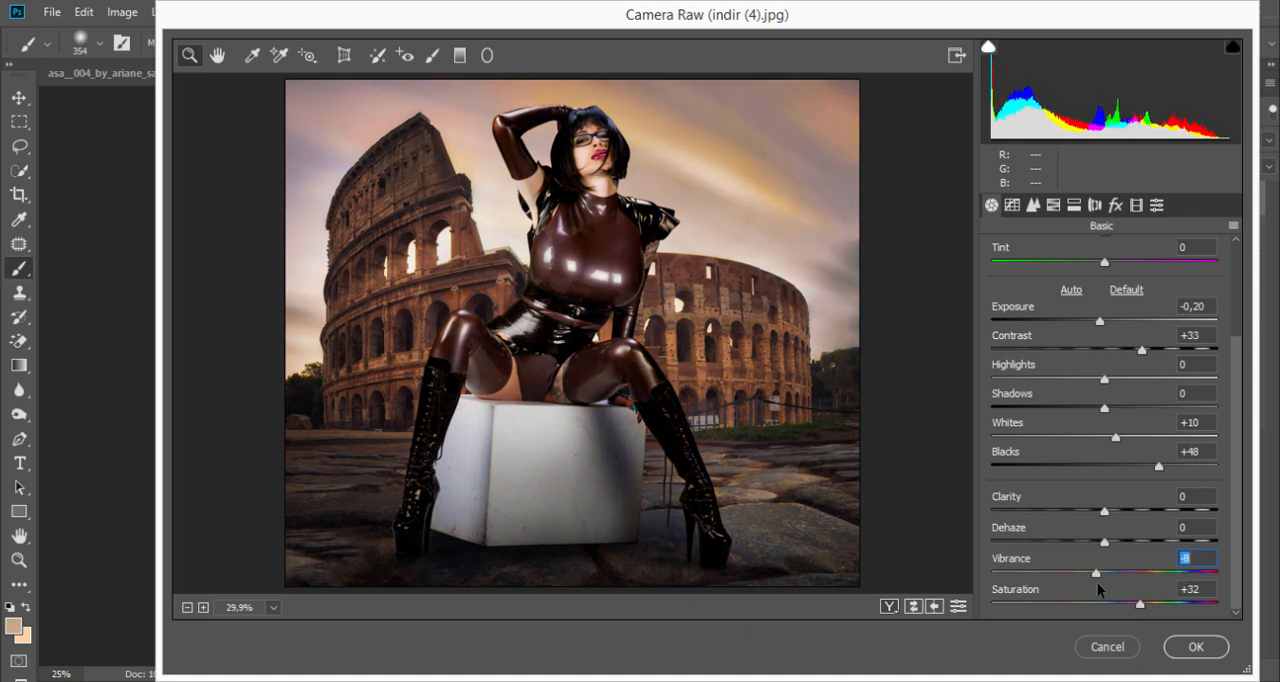
# Step: Increase the sharpening amount, fine-tune the effects settings and return to the basic adjustments
pyautogui.click(1034, 205)
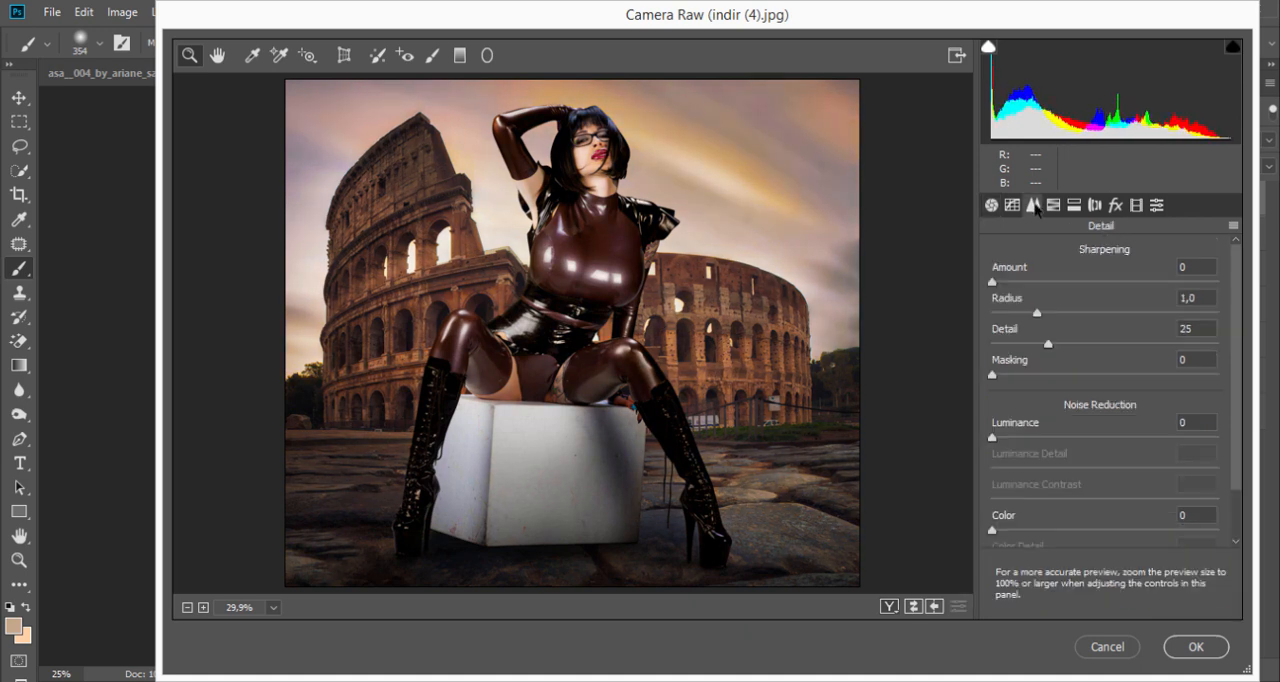
pyautogui.click(992, 283)
pyautogui.moveTo(992, 282); pyautogui.dragTo(1049, 289)
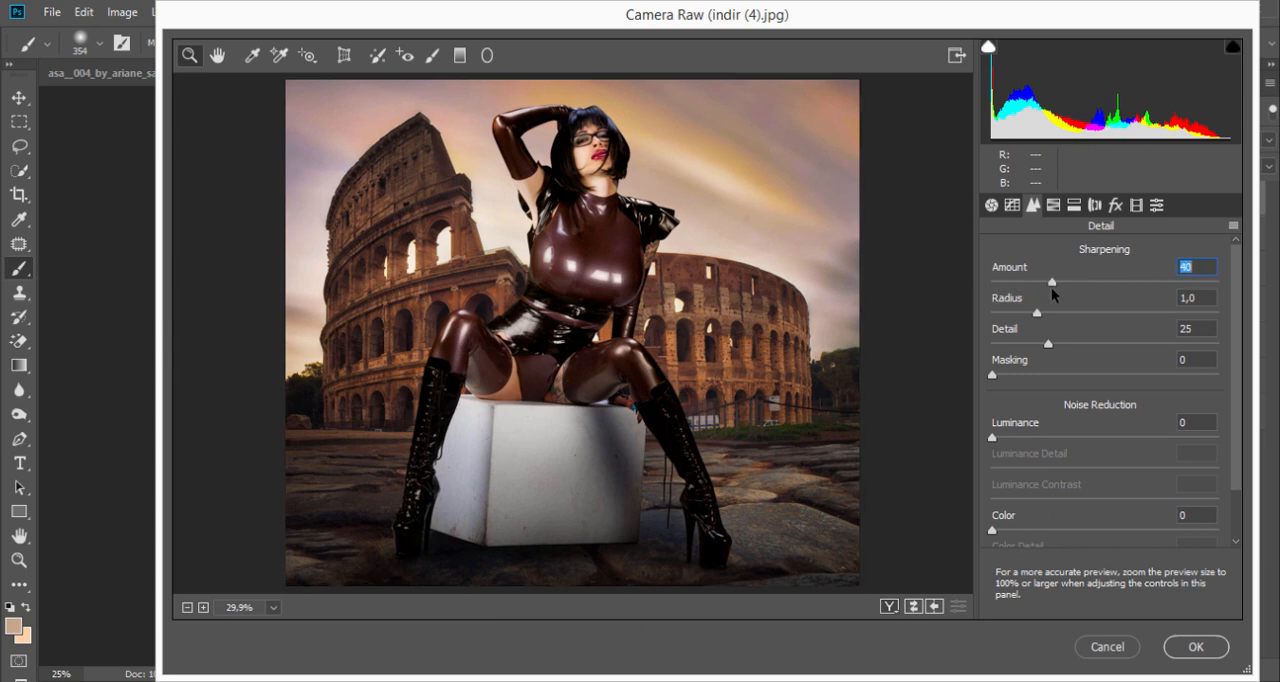
pyautogui.click(1117, 205)
pyautogui.moveTo(1109, 448)
pyautogui.mouseDown()
pyautogui.moveTo(1084, 448)
pyautogui.moveTo(1108, 450)
pyautogui.mouseUp()
pyautogui.click(991, 205)
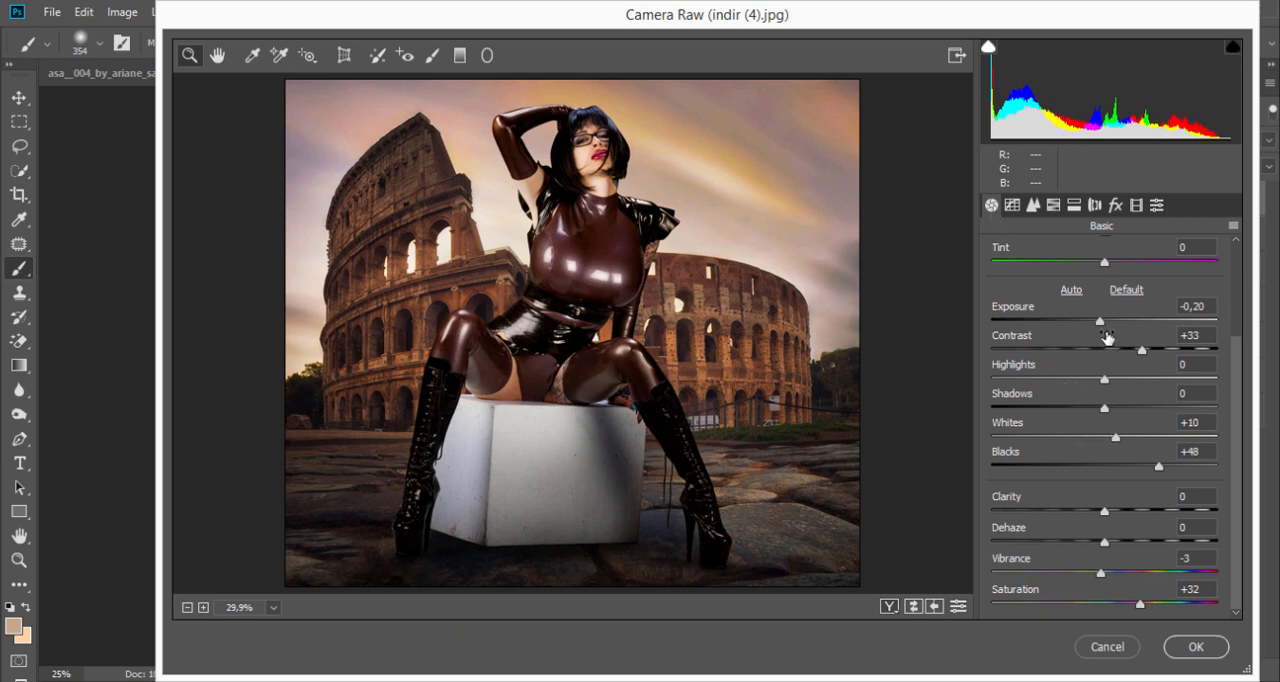
# Step: Try exposure at +0,35, highlights at +41 and whites at -23
pyautogui.moveTo(1100, 321); pyautogui.dragTo(1116, 341)
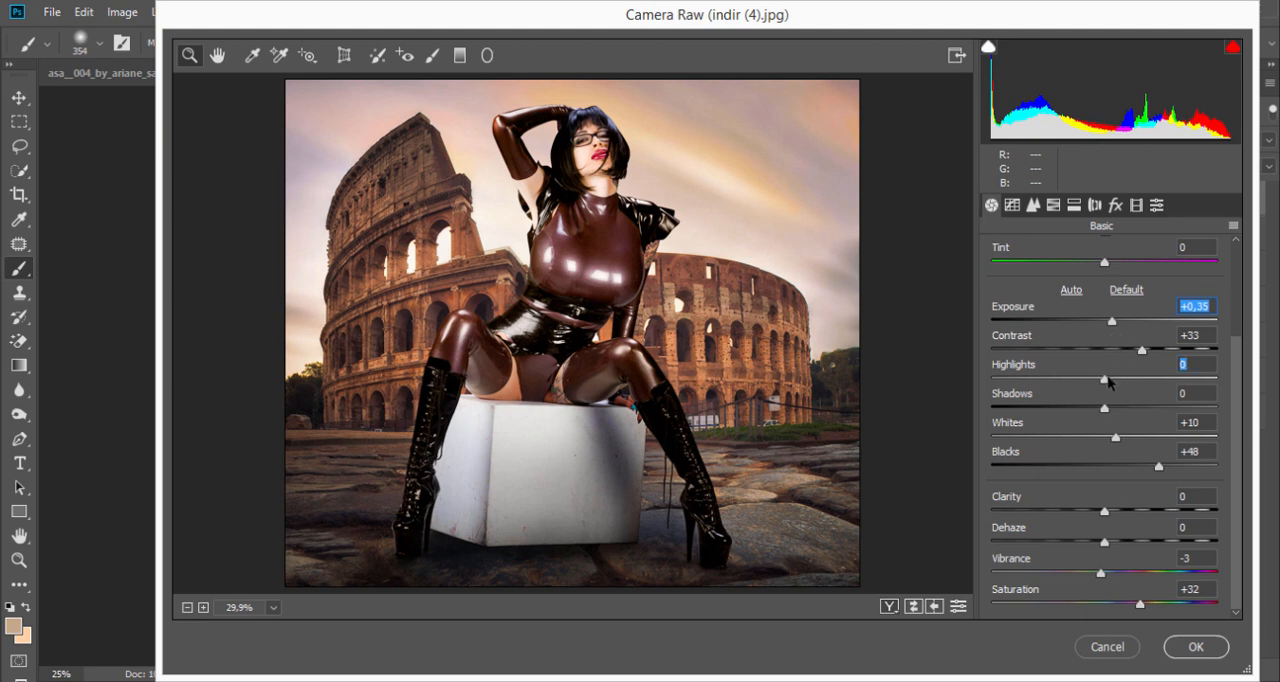
pyautogui.moveTo(1108, 380); pyautogui.dragTo(1249, 373)
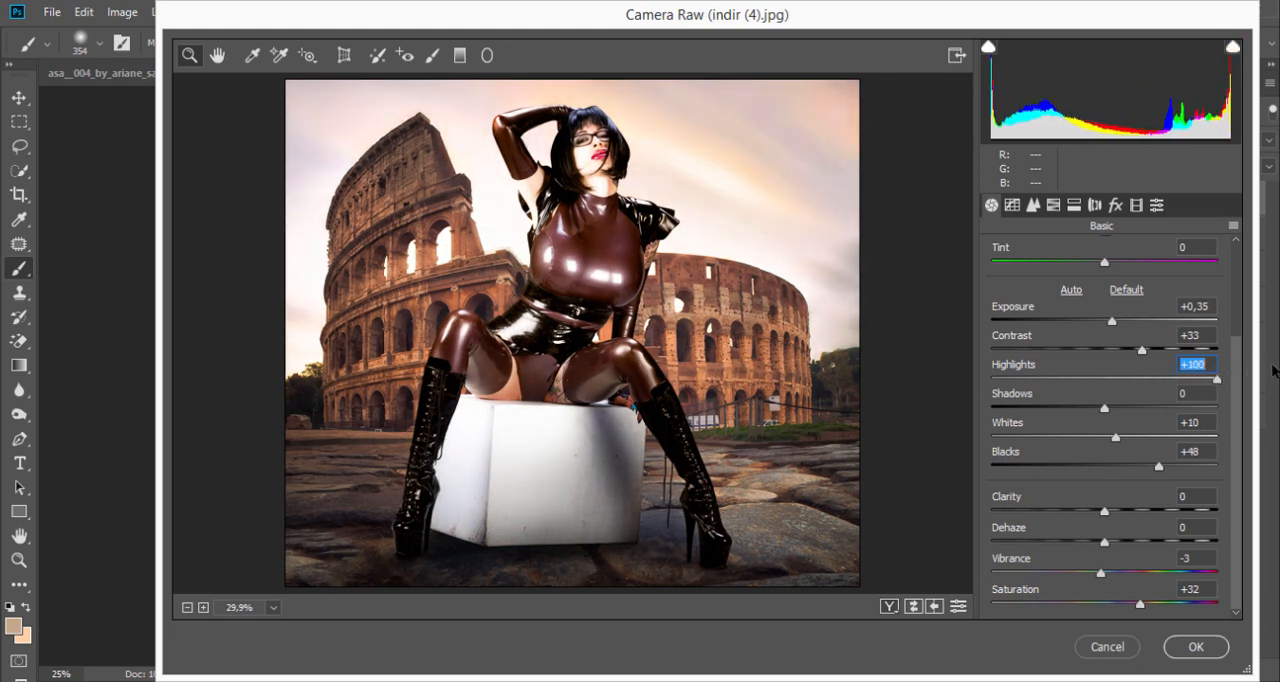
pyautogui.moveTo(1276, 369); pyautogui.dragTo(1156, 376)
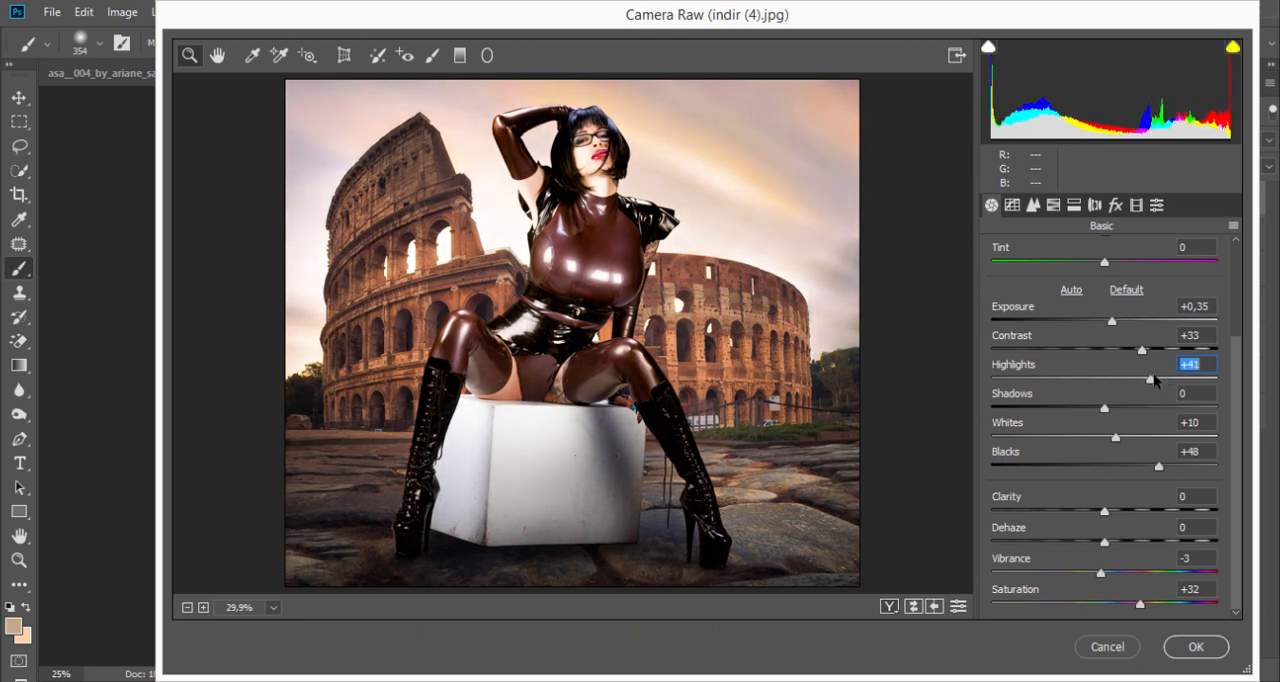
pyautogui.moveTo(1108, 418)
pyautogui.mouseDown()
pyautogui.moveTo(1140, 415)
pyautogui.moveTo(1023, 434)
pyautogui.moveTo(1190, 420)
pyautogui.moveTo(1093, 424)
pyautogui.mouseUp()
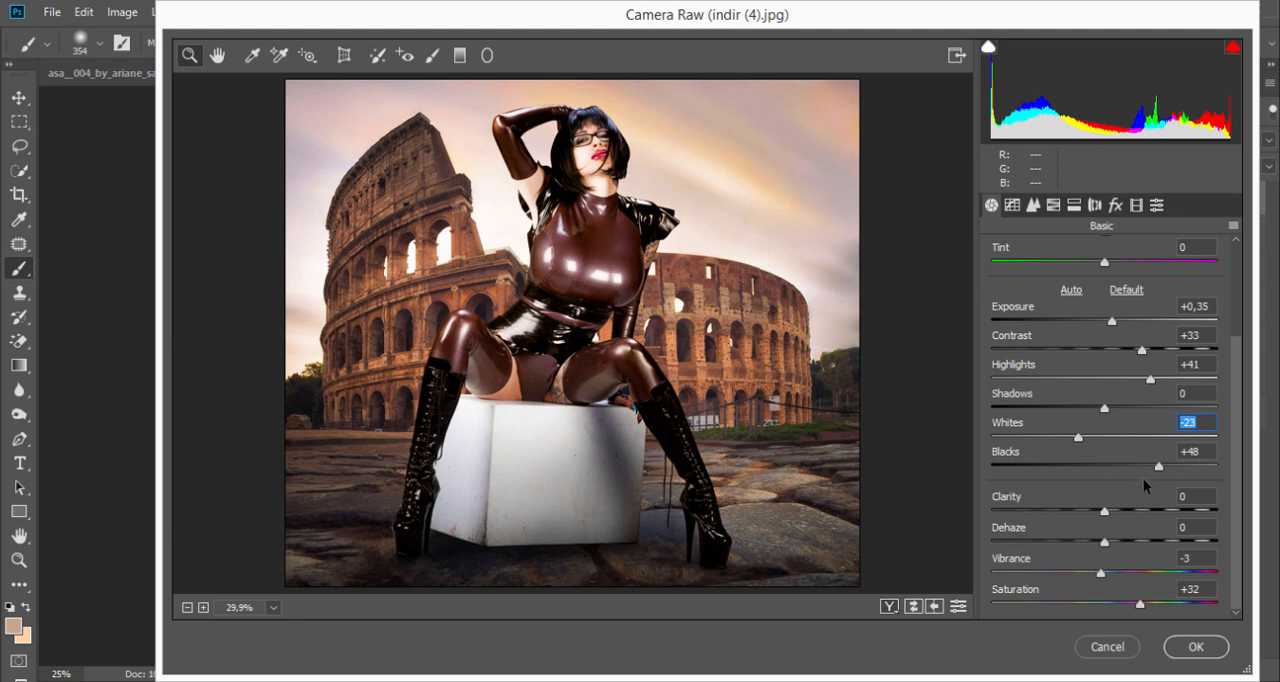
# Step: Set clarity to +27, blacks to +37 and shadows to +38
pyautogui.moveTo(1108, 513); pyautogui.dragTo(1138, 508)
pyautogui.moveTo(1158, 466)
pyautogui.mouseDown()
pyautogui.moveTo(1082, 474)
pyautogui.moveTo(1142, 473)
pyautogui.mouseUp()
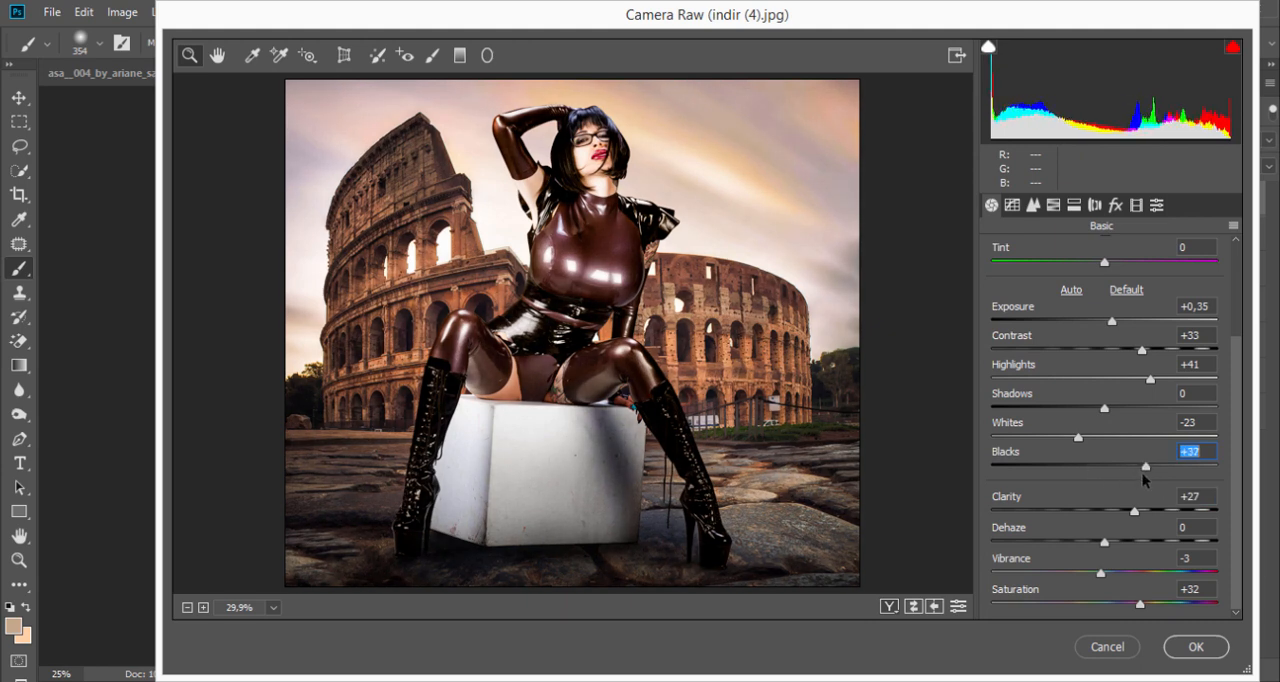
pyautogui.moveTo(1104, 407); pyautogui.dragTo(1145, 408)
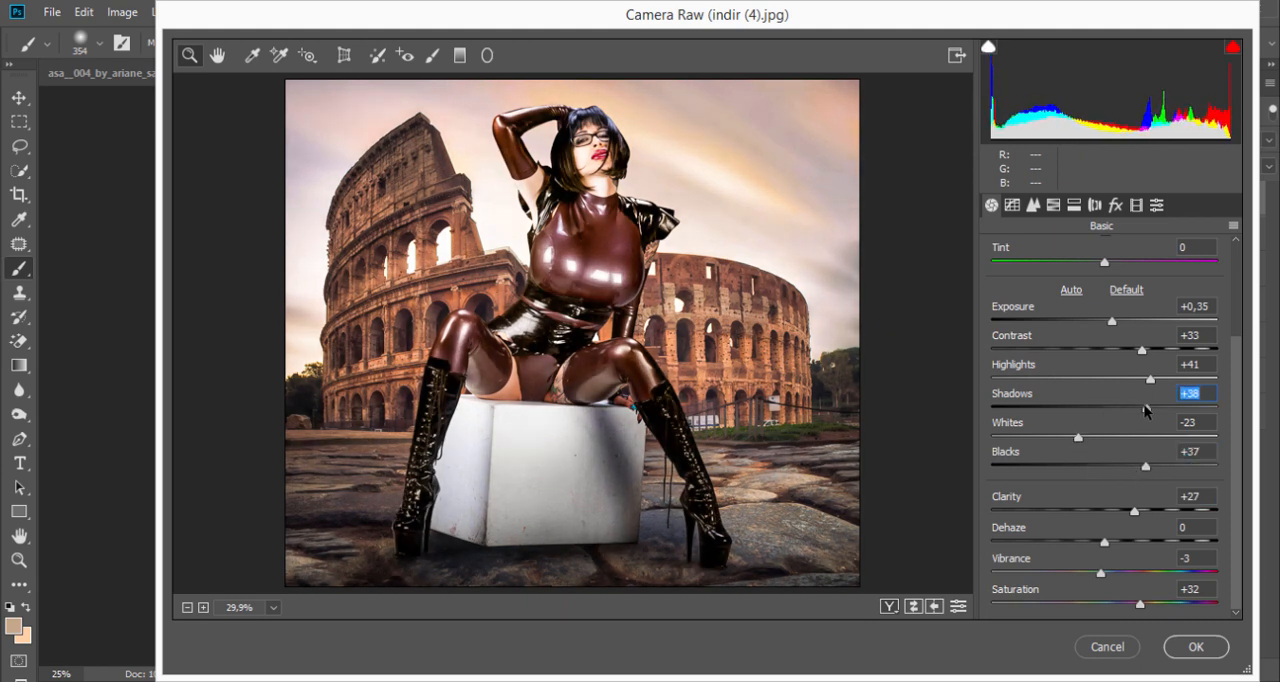
# Step: Set whites to -68, highlights to +10 and exposure to +0,10
pyautogui.moveTo(1078, 437); pyautogui.dragTo(1026, 453)
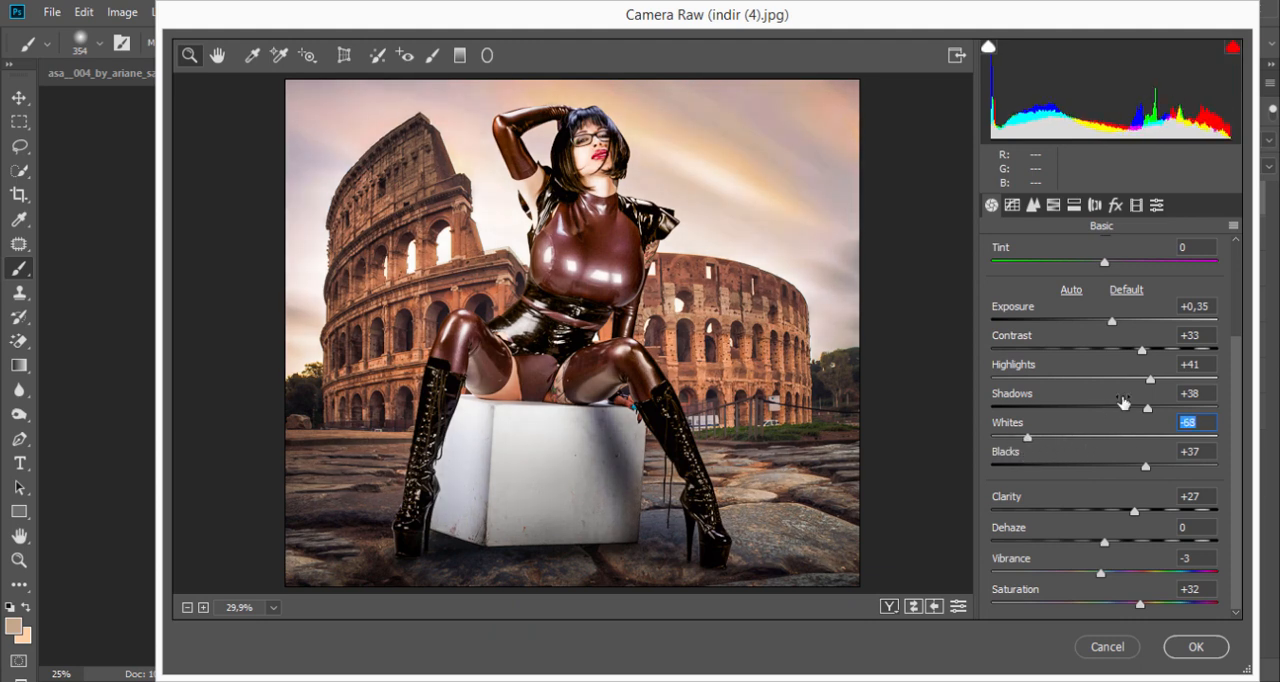
pyautogui.moveTo(1150, 379); pyautogui.dragTo(1114, 380)
pyautogui.moveTo(1116, 322); pyautogui.dragTo(1106, 322)
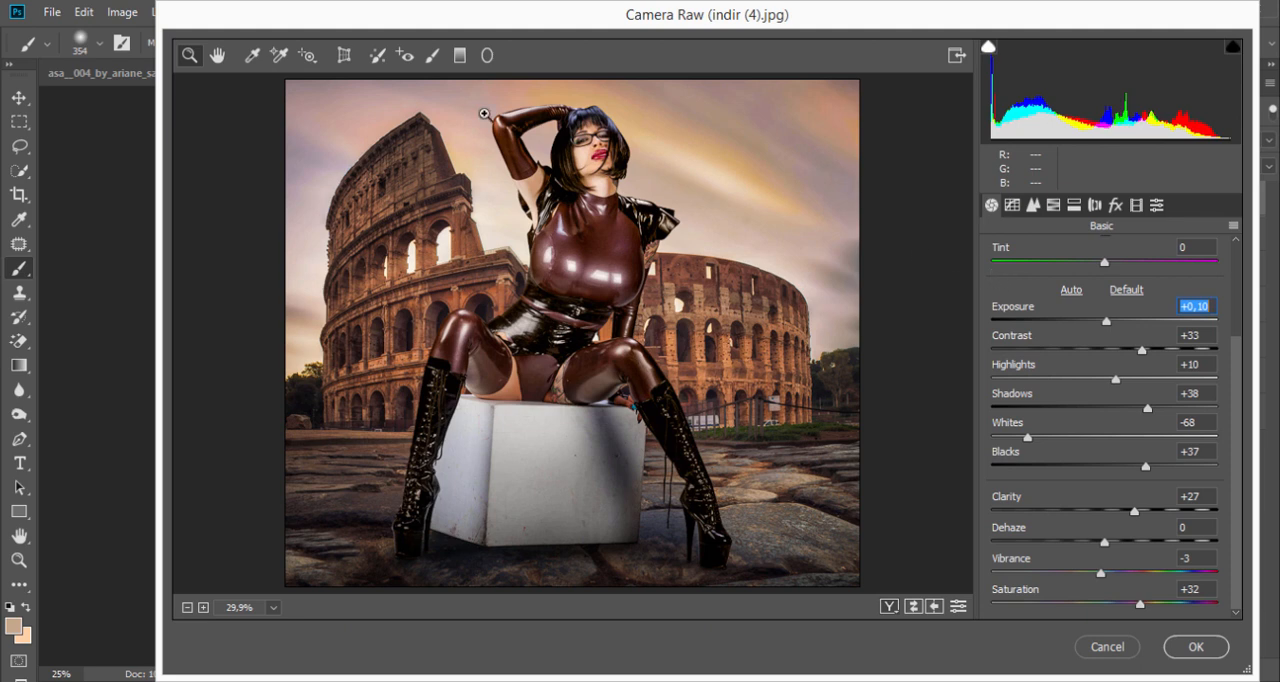
# Step: Try warming the Adjustment Brush spot in the sky beside the Colosseum with temperature +100, move its pin and delete it
pyautogui.click(432, 55)
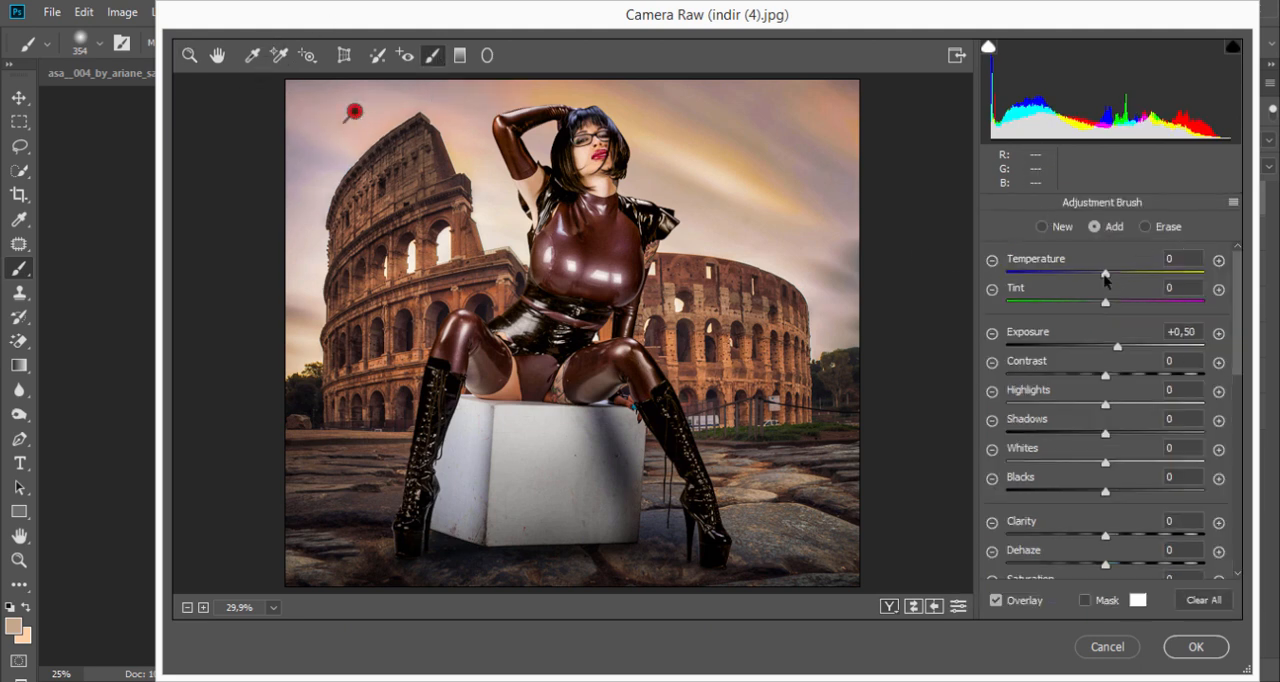
pyautogui.moveTo(1105, 273); pyautogui.dragTo(1220, 286)
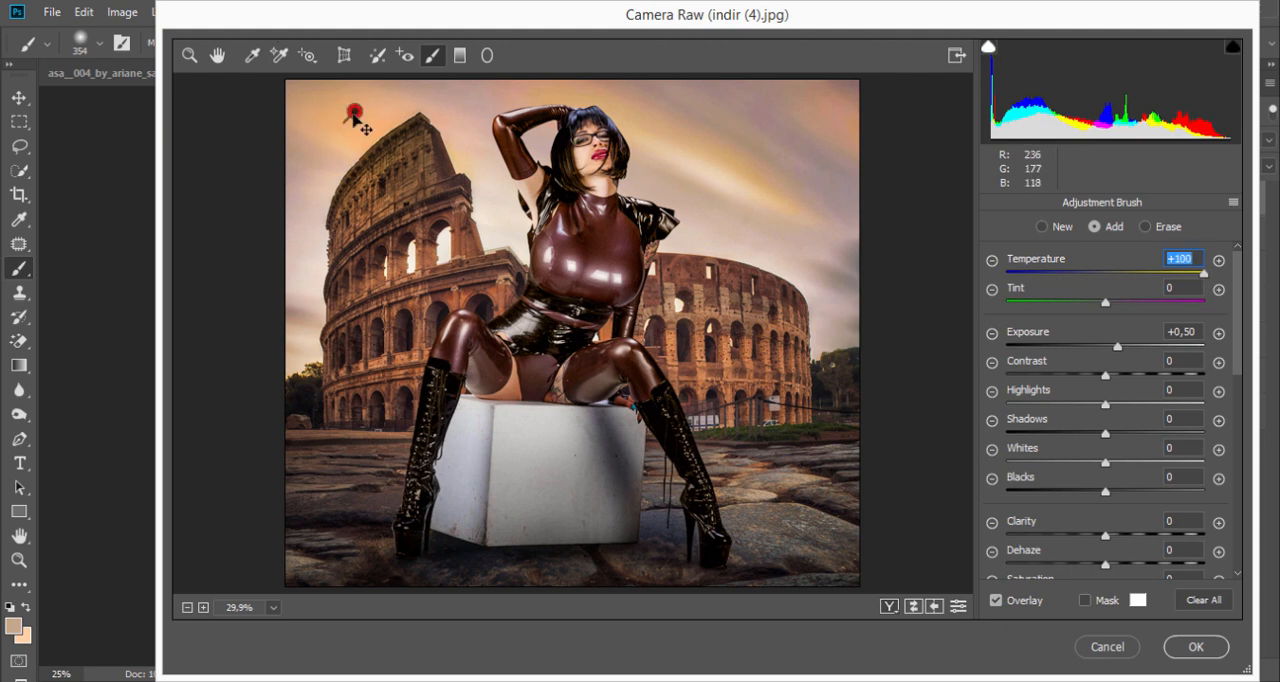
pyautogui.moveTo(355, 115); pyautogui.dragTo(355, 132)
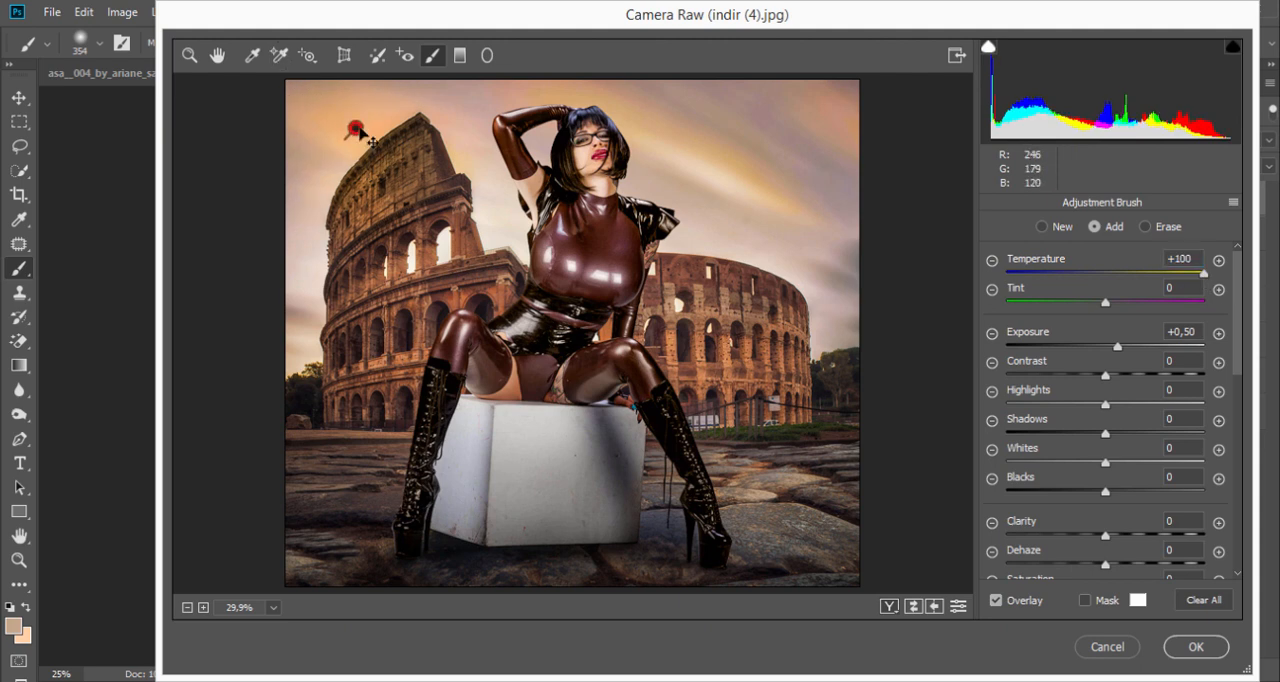
pyautogui.press('Delete')
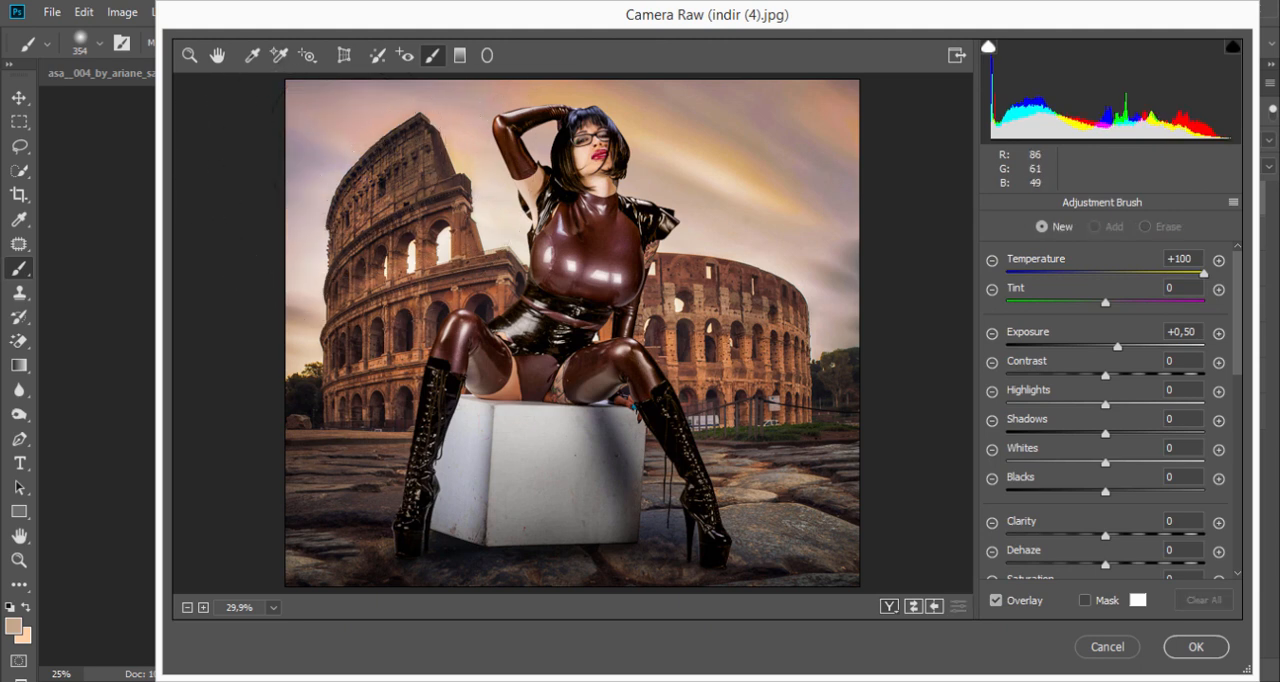
# Step: Brush the sky on both sides of the model with the Adjustment Brush at +0,50 exposure and set its temperature to -25
pyautogui.click(378, 143)
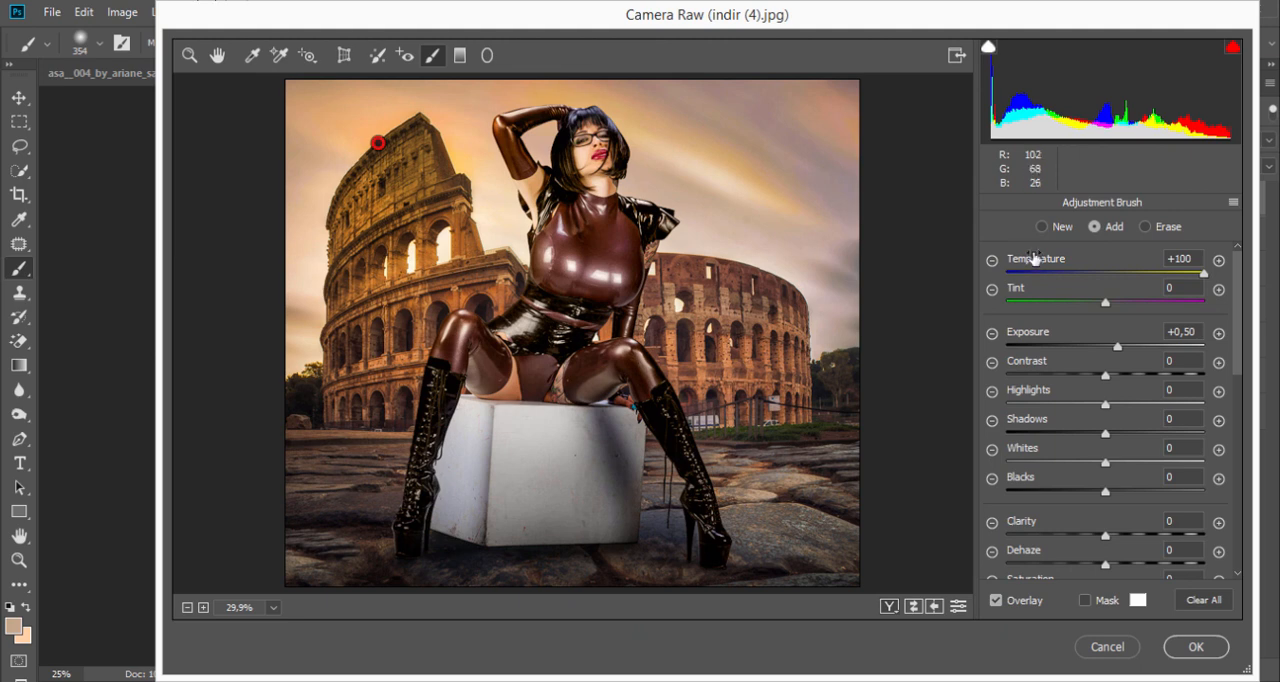
pyautogui.moveTo(1133, 265)
pyautogui.mouseDown()
pyautogui.moveTo(980, 285)
pyautogui.moveTo(1107, 285)
pyautogui.mouseUp()
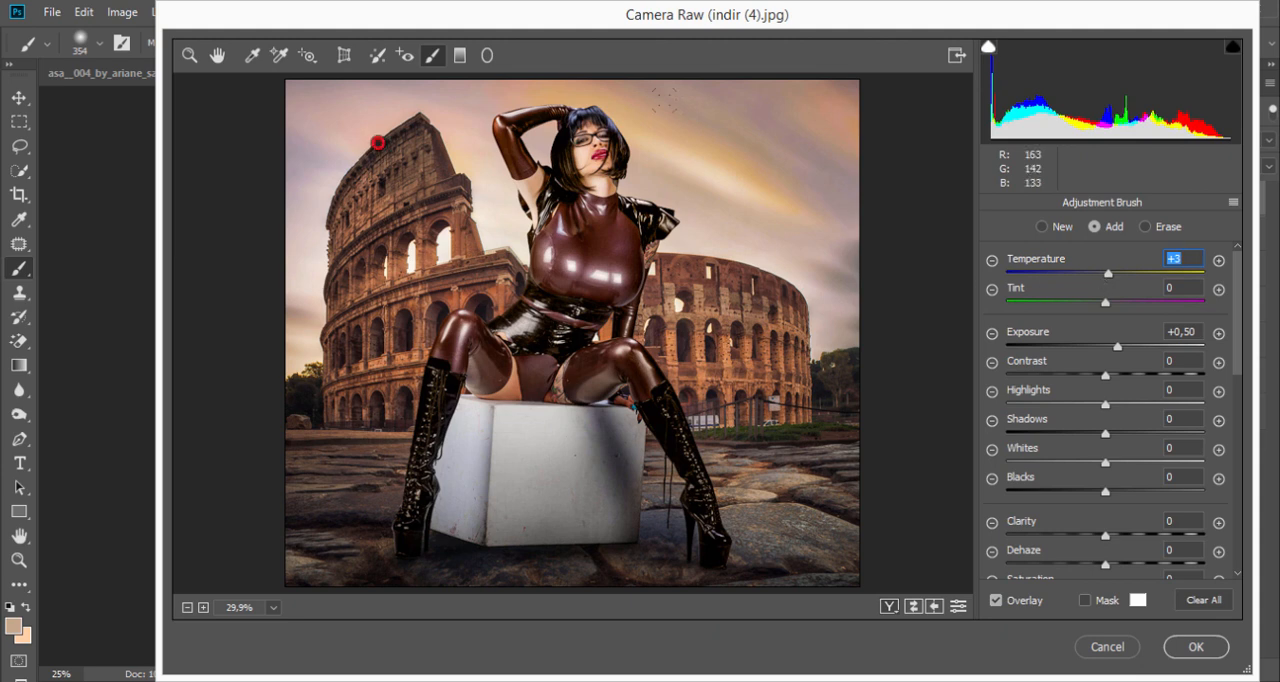
pyautogui.click(846, 254)
pyautogui.moveTo(1107, 272)
pyautogui.mouseDown()
pyautogui.moveTo(1166, 275)
pyautogui.moveTo(968, 310)
pyautogui.moveTo(1084, 289)
pyautogui.mouseUp()
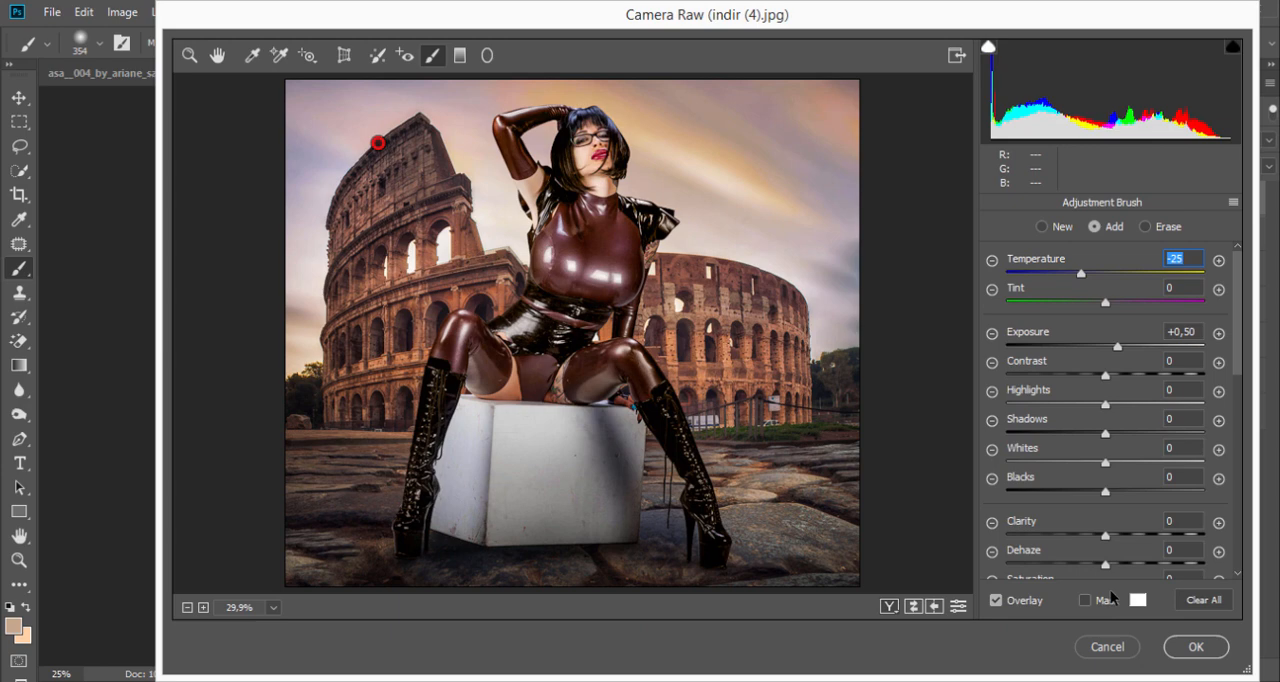
# Step: Apply the Camera Raw adjustments to Layer 5 and compare the image with and without that layer
pyautogui.click(1190, 645)
pyautogui.click(1070, 199)
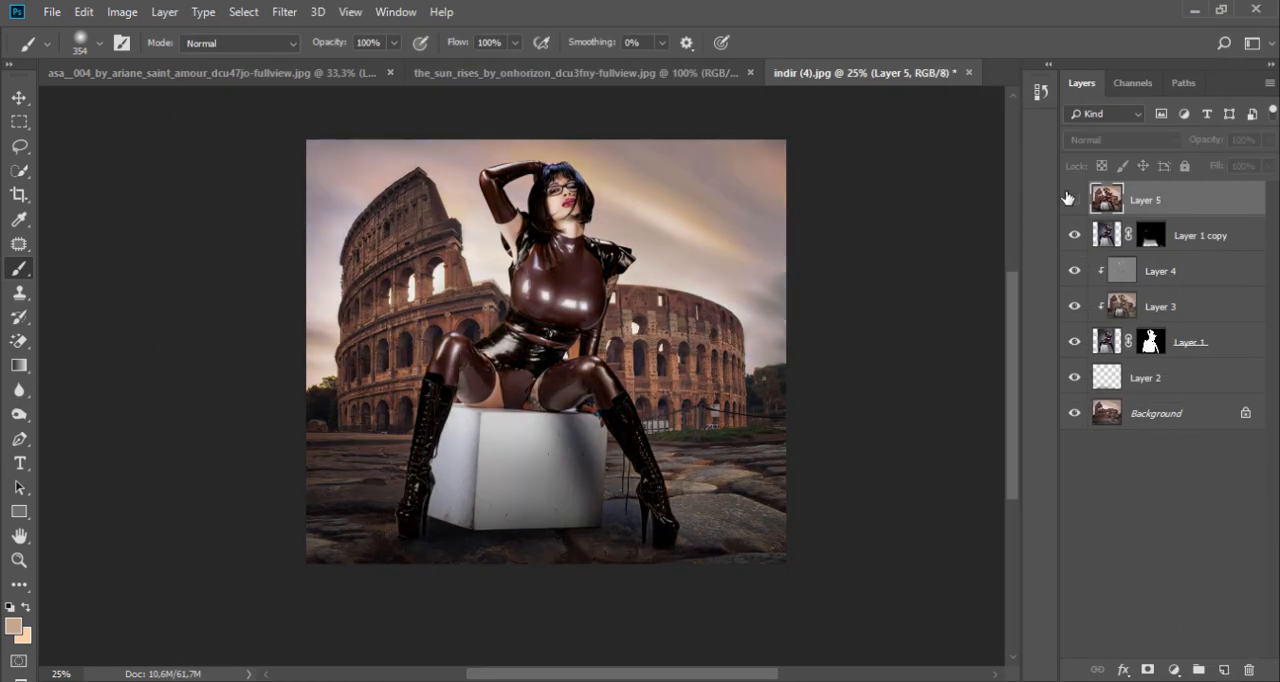
pyautogui.click(1069, 199)
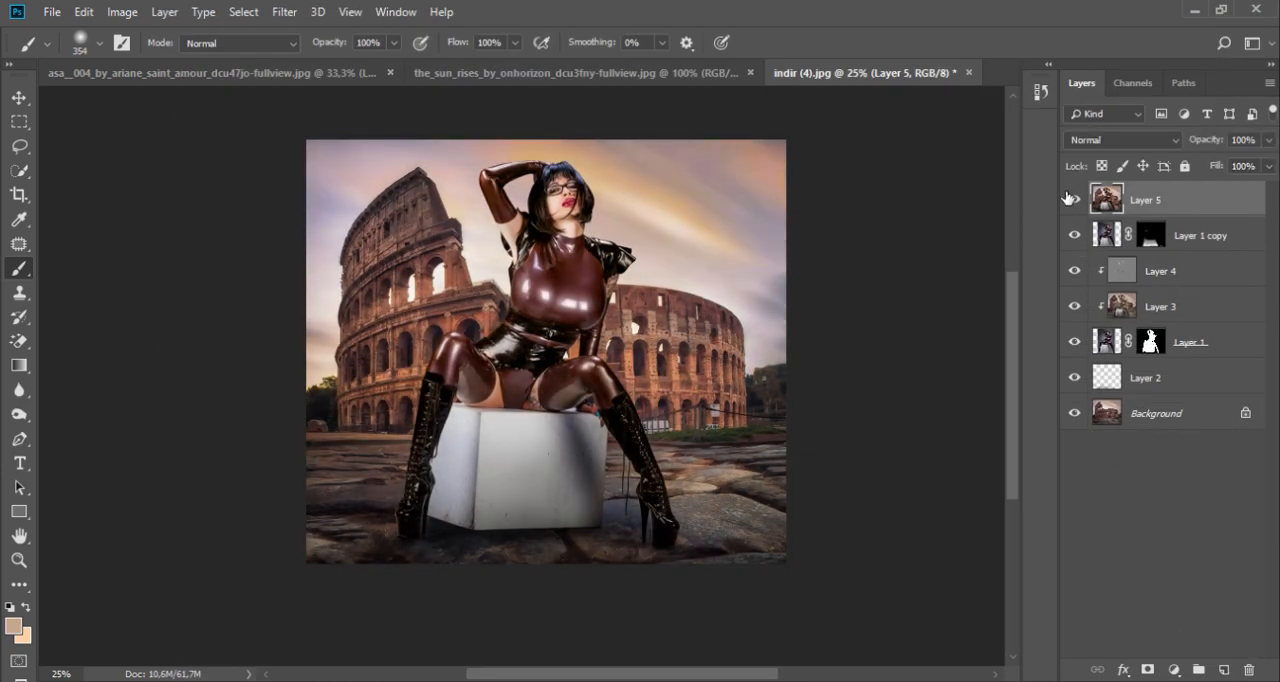
# Step: Add a Solid Color fill layer in black (000000) above Layer 5
pyautogui.click(1175, 669)
pyautogui.click(1180, 335)
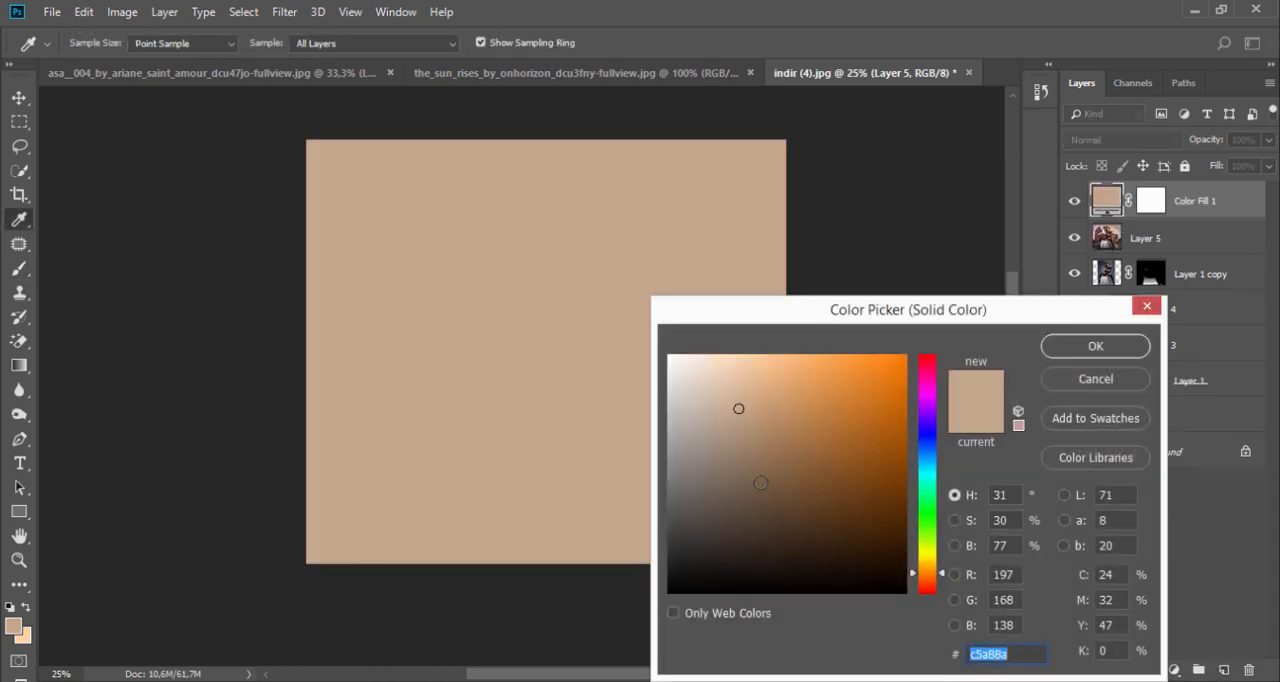
pyautogui.moveTo(752, 511); pyautogui.dragTo(664, 620)
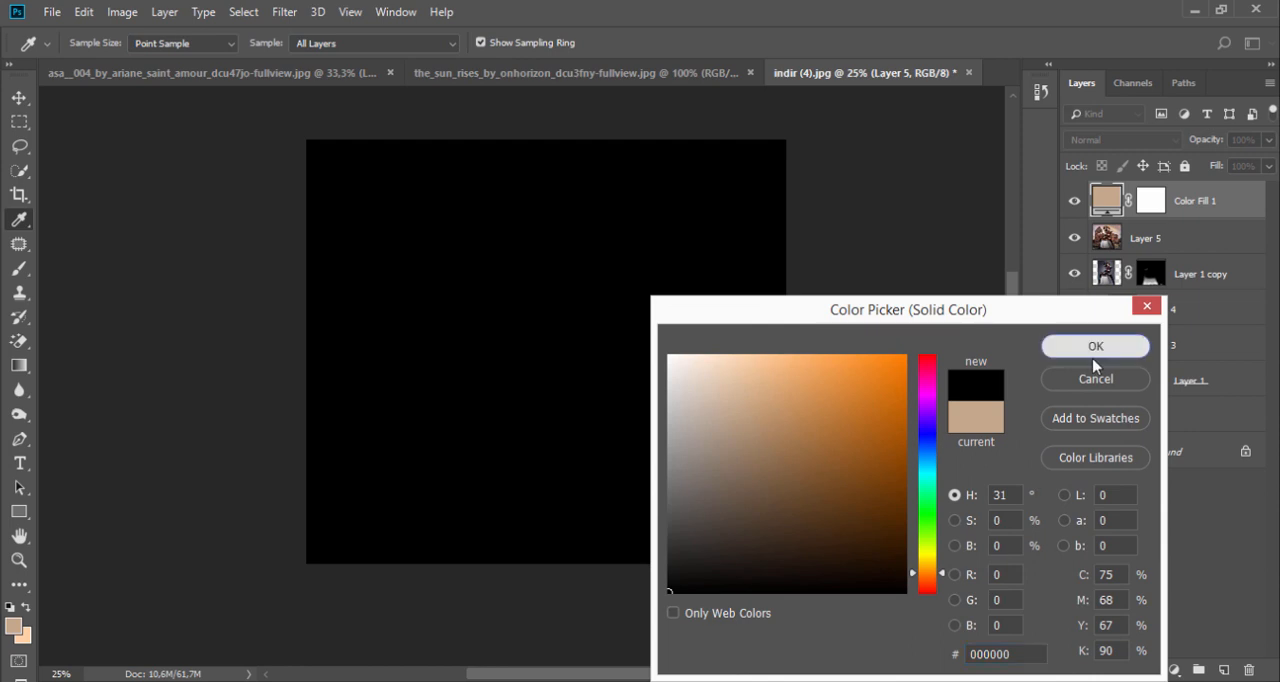
pyautogui.click(1096, 346)
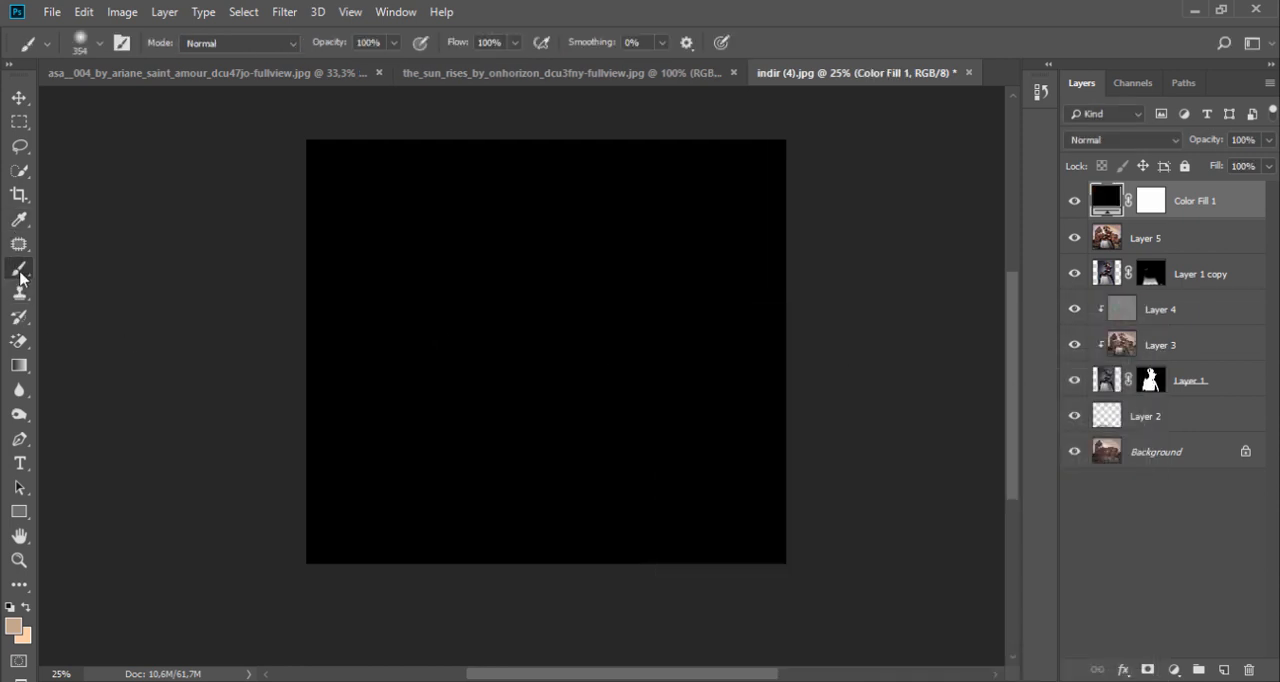
# Step: Paint the black fill's layer mask with a 2520 px soft round black brush at 35% opacity, revealing the picture's centre as a vignette
pyautogui.click(1152, 202)
pyautogui.rightClick(524, 315)
pyautogui.moveTo(731, 376); pyautogui.dragTo(751, 380)
pyautogui.click(736, 380)
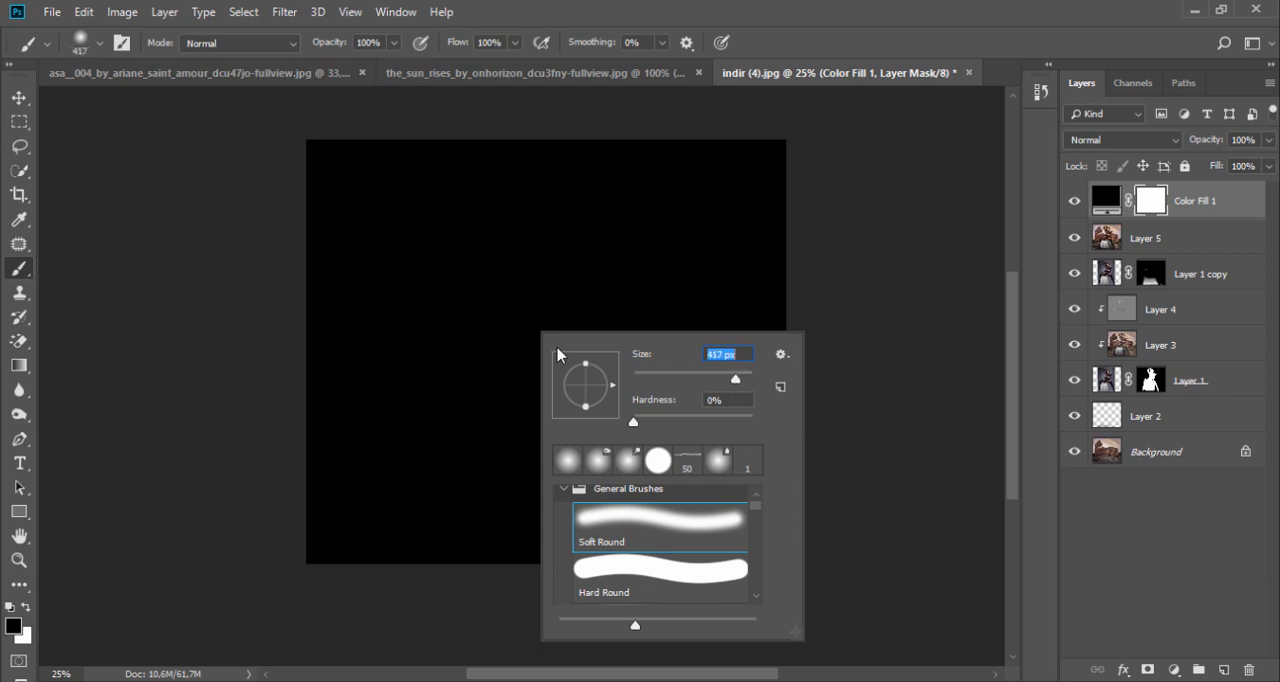
pyautogui.moveTo(738, 377); pyautogui.dragTo(743, 378)
pyautogui.press('Return')
pyautogui.press('3')
pyautogui.press('5')
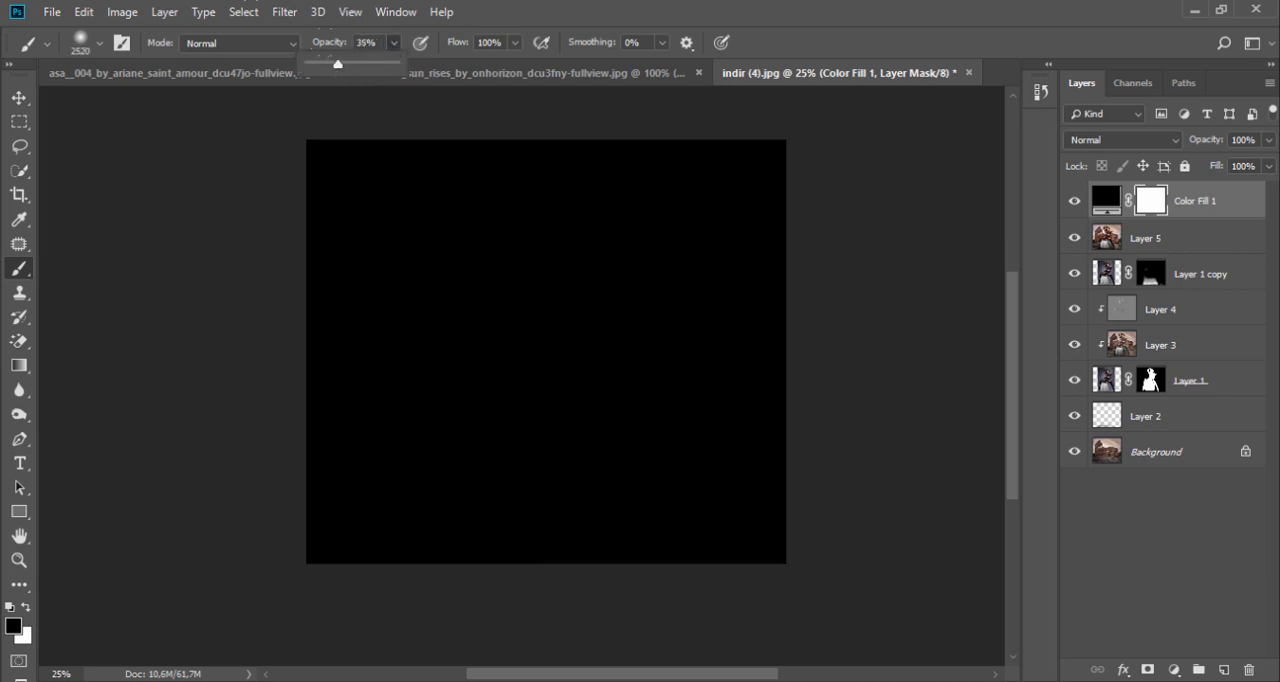
pyautogui.click(540, 338)
pyautogui.moveTo(545, 325)
pyautogui.mouseDown()
pyautogui.moveTo(560, 290)
pyautogui.moveTo(348, 128)
pyautogui.mouseUp()
pyautogui.click(546, 312)
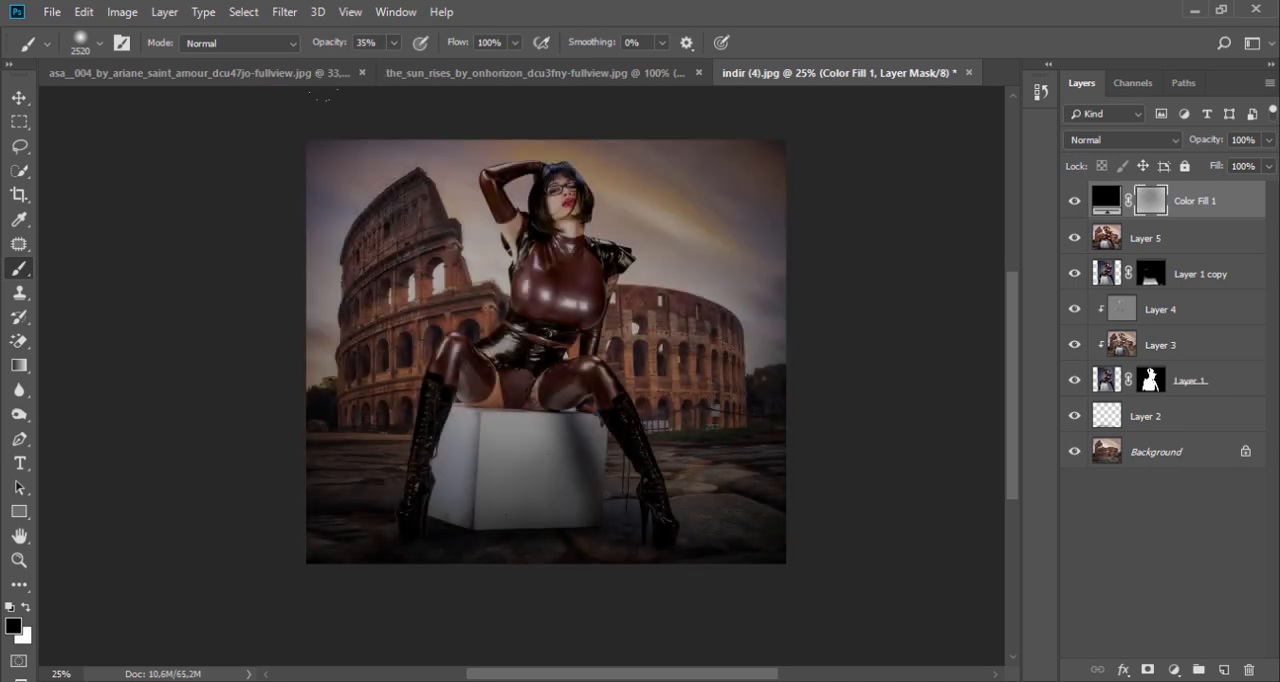
pyautogui.click(520, 282)
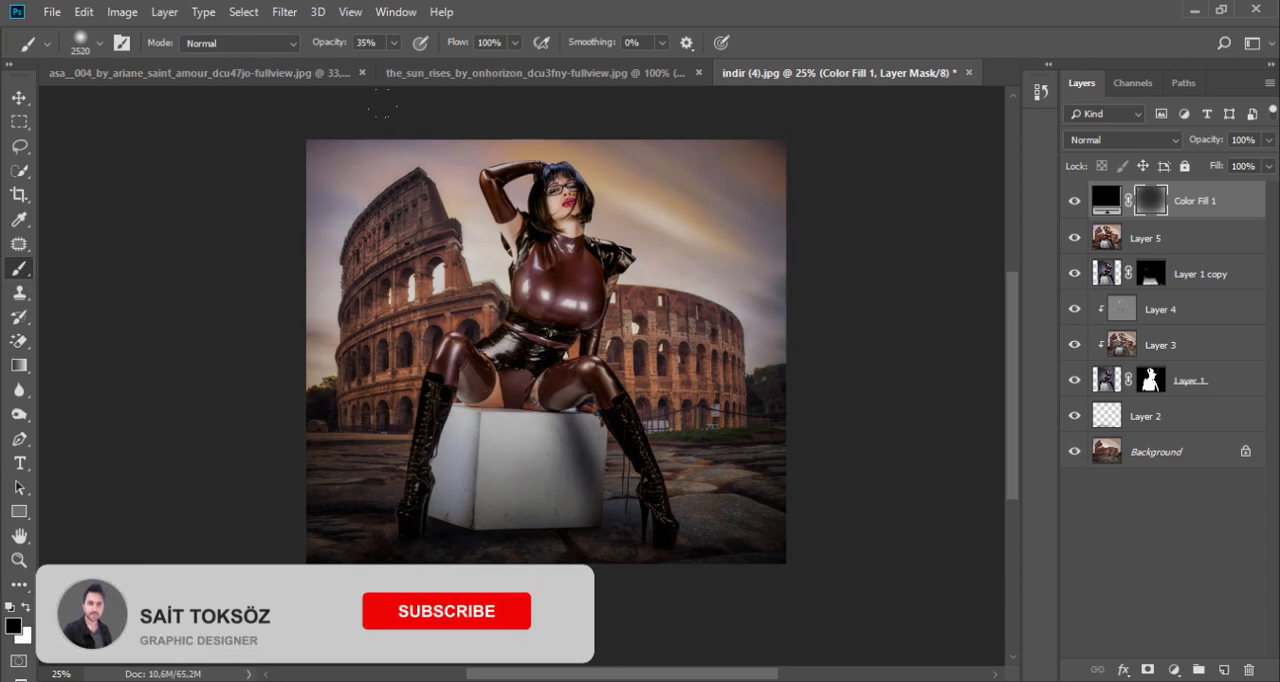
# Step: Compare the image with and without the vignette and lighten it with more black brush dabs on the mask around the model and sky
pyautogui.click(1072, 203)
pyautogui.click(1072, 203)
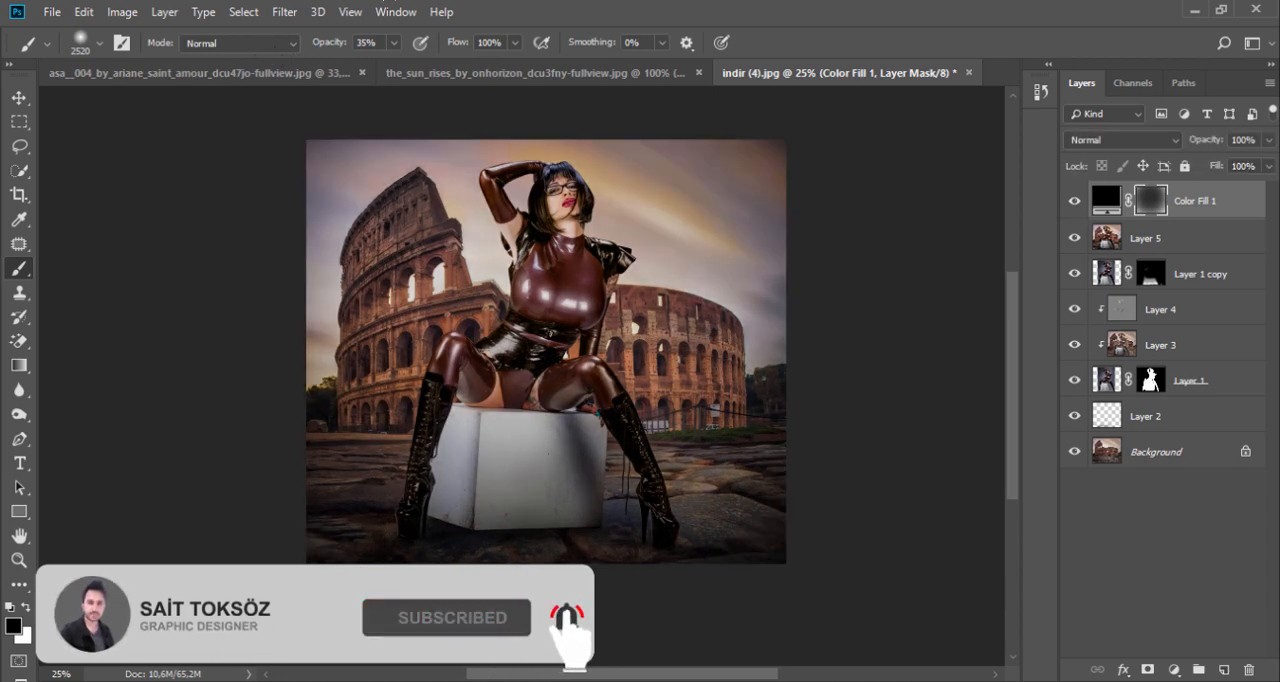
pyautogui.click(570, 235)
pyautogui.click(718, 245)
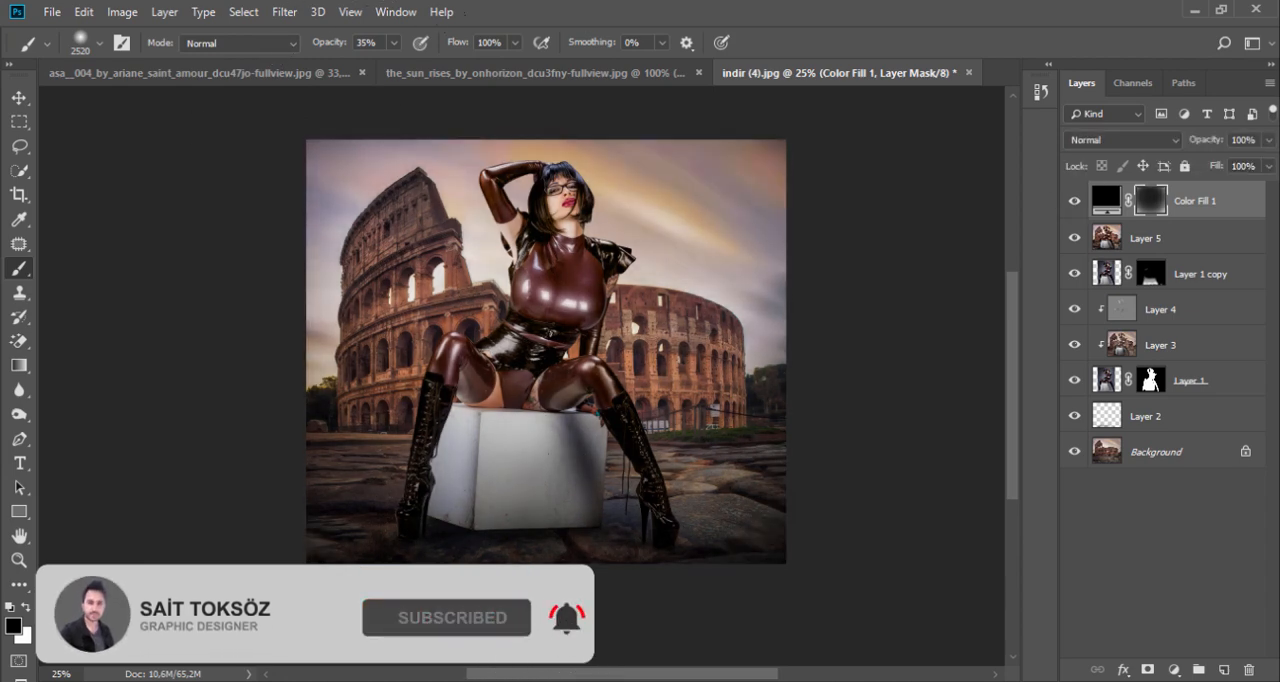
pyautogui.click(742, 205)
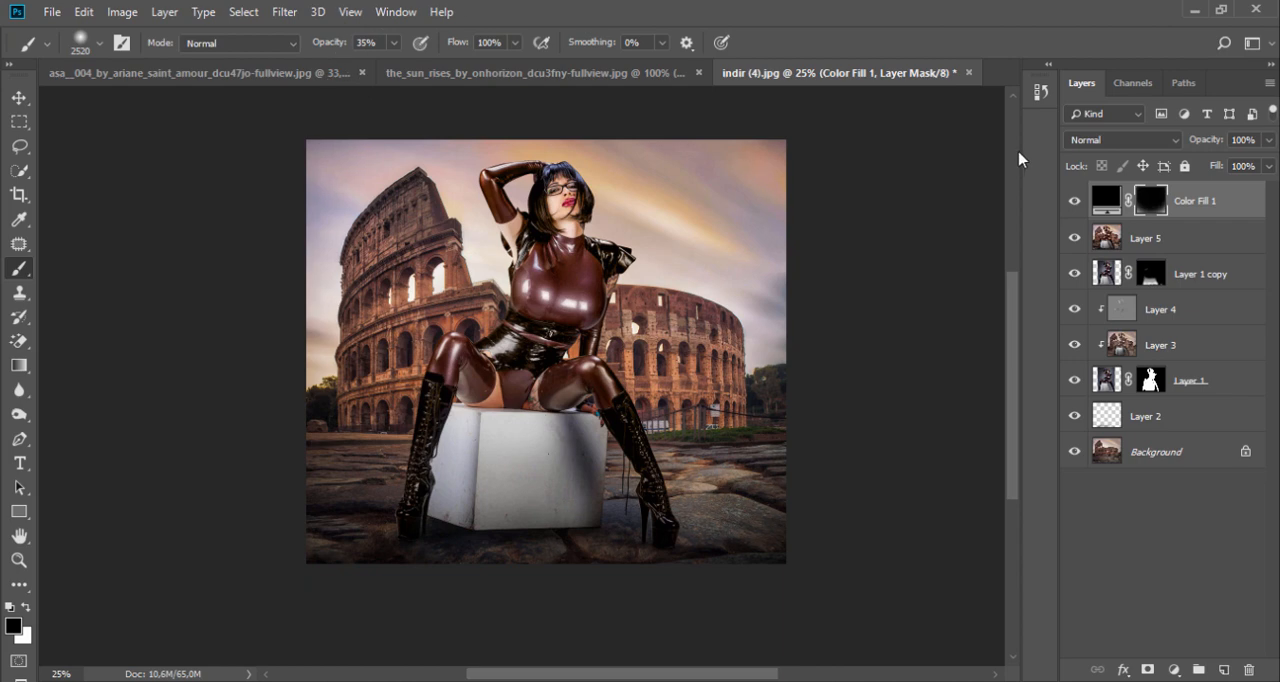
# Step: Compare the composite with the vignette layer hidden and shown, and fit the whole image to the screen
pyautogui.click(1072, 201)
pyautogui.click(1072, 201)
pyautogui.click(19, 560)
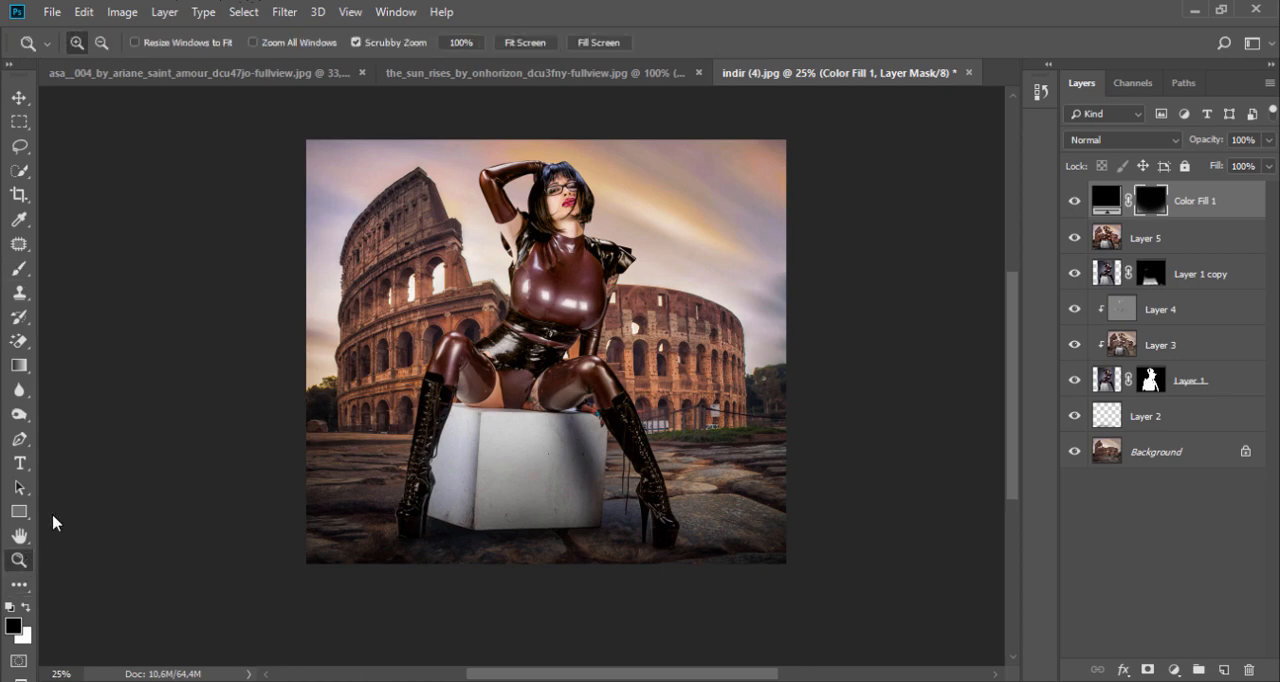
pyautogui.click(512, 44)
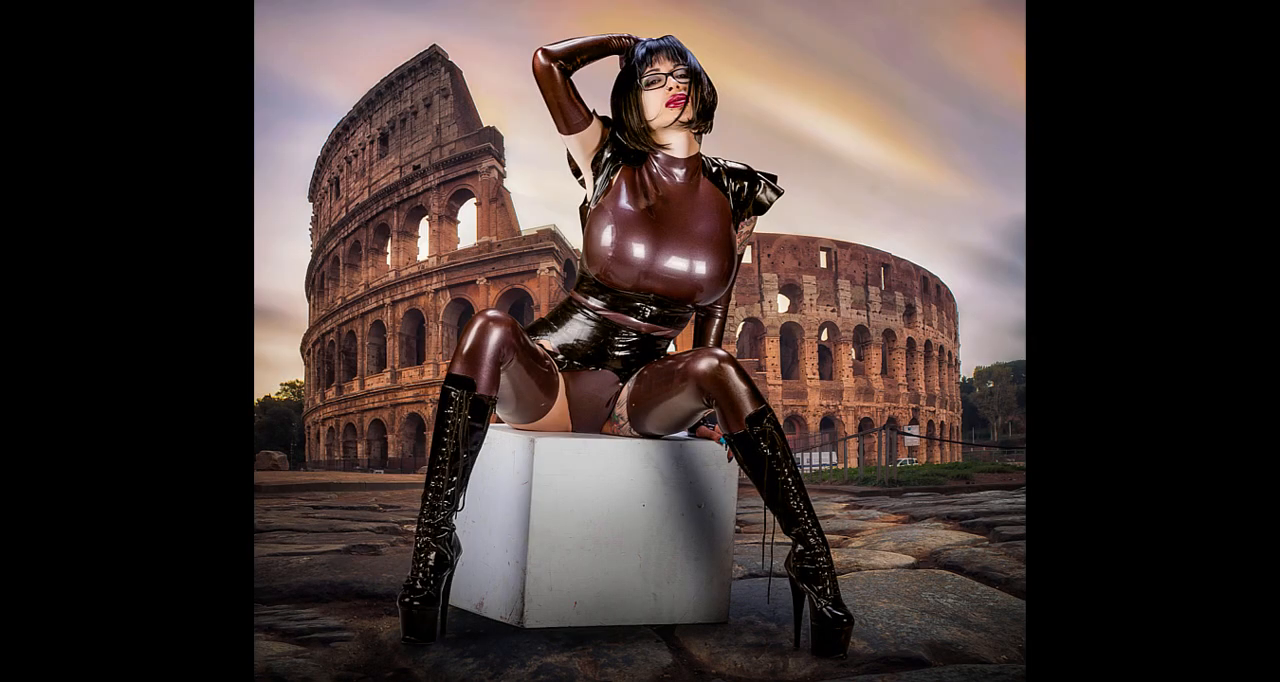